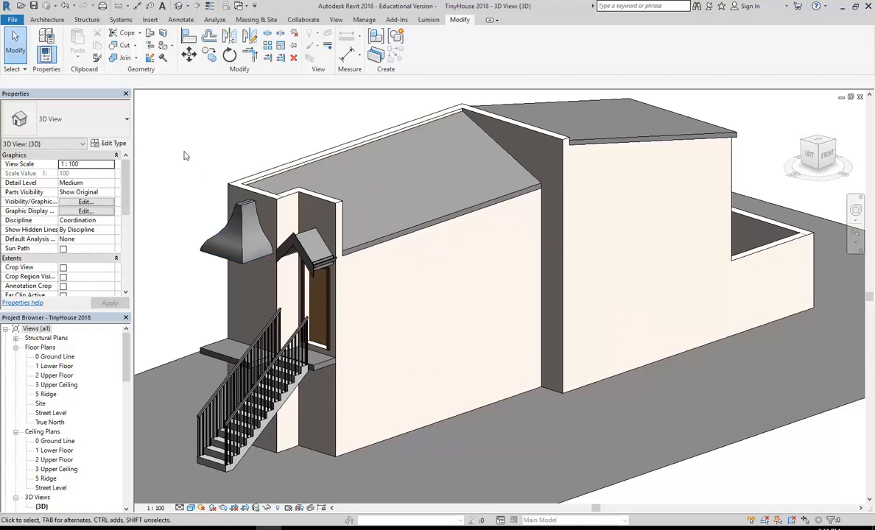
Switch from Revit to the terrace house setup drawing PDF, showing page 2's lower floor plan steps.
{"action": "key", "text": "alt+Tab"}
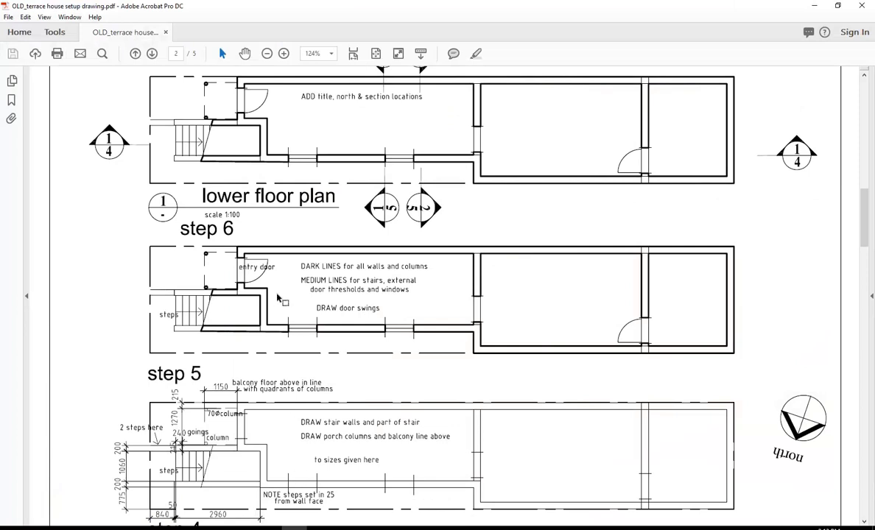
{"action": "scroll", "coordinate": [258, 339], "scroll_direction": "down", "scroll_amount": 10}
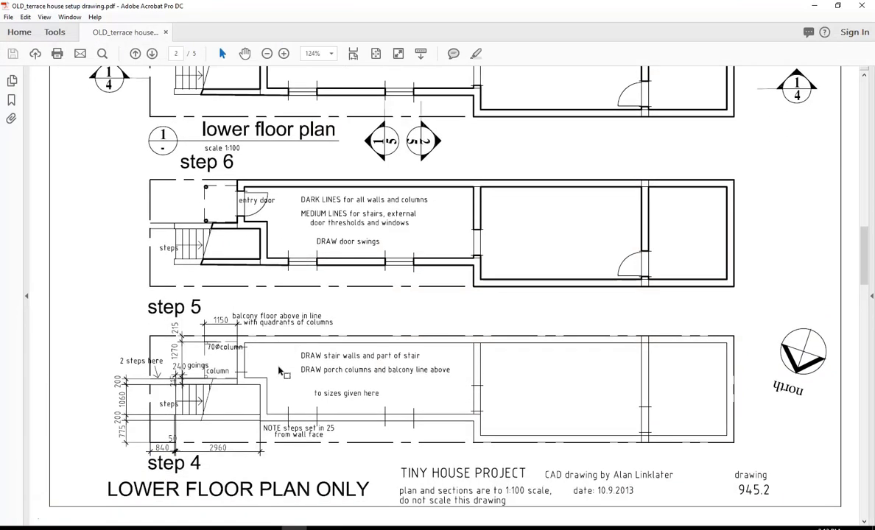
{"action": "scroll", "coordinate": [279, 368], "scroll_direction": "down", "scroll_amount": 3}
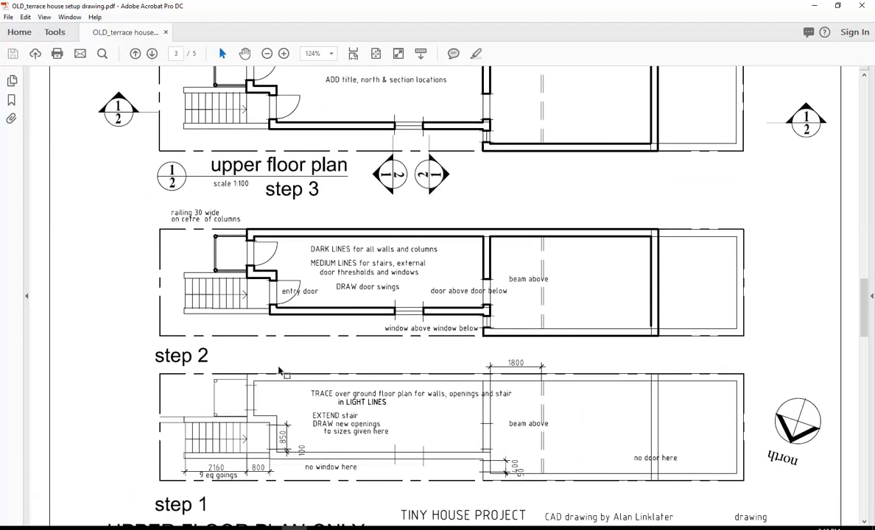
{"action": "scroll", "coordinate": [278, 370], "scroll_direction": "down", "scroll_amount": 10}
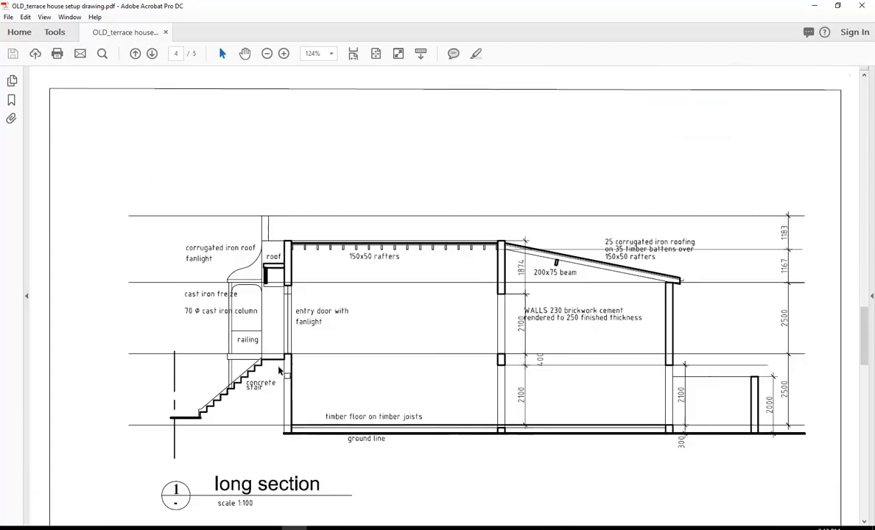
{"action": "scroll", "coordinate": [278, 371], "scroll_direction": "up", "scroll_amount": 10}
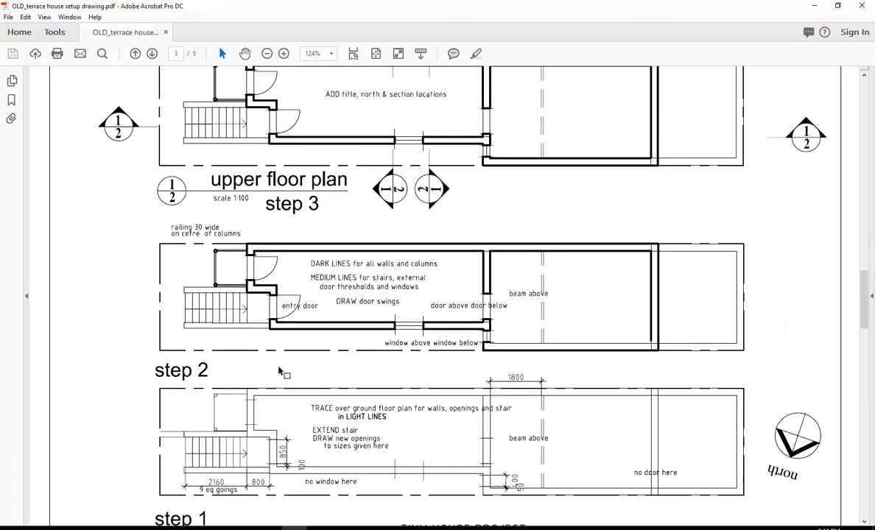
{"action": "scroll", "coordinate": [280, 370], "scroll_direction": "up", "scroll_amount": 10}
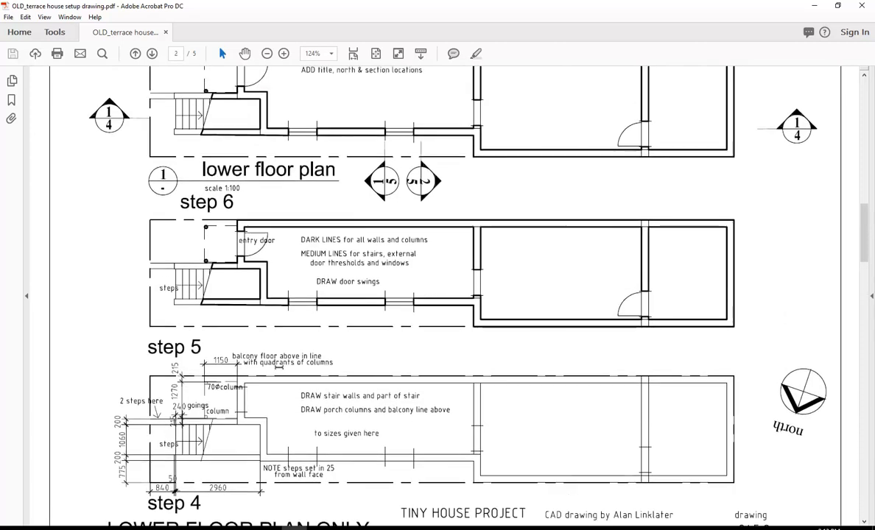
{"action": "scroll", "coordinate": [279, 367], "scroll_direction": "up", "scroll_amount": 2}
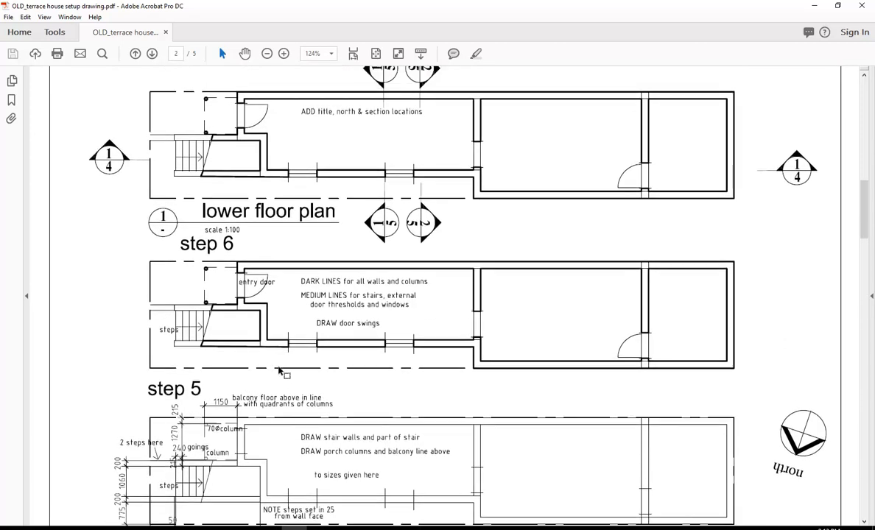
{"action": "scroll", "coordinate": [278, 371], "scroll_direction": "down", "scroll_amount": 12}
{"action": "scroll", "coordinate": [278, 370], "scroll_direction": "up", "scroll_amount": 10}
{"action": "scroll", "coordinate": [278, 371], "scroll_direction": "up", "scroll_amount": 1}
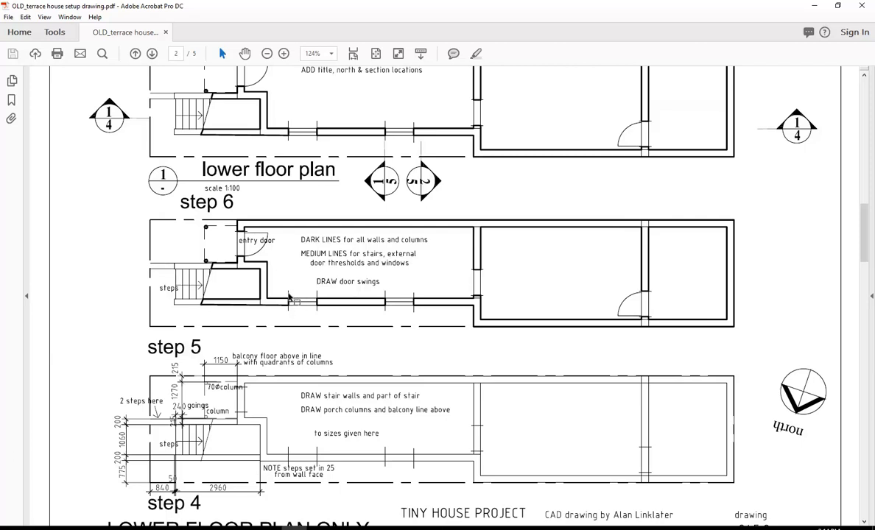
{"action": "scroll", "coordinate": [296, 254], "scroll_direction": "up", "scroll_amount": 10}
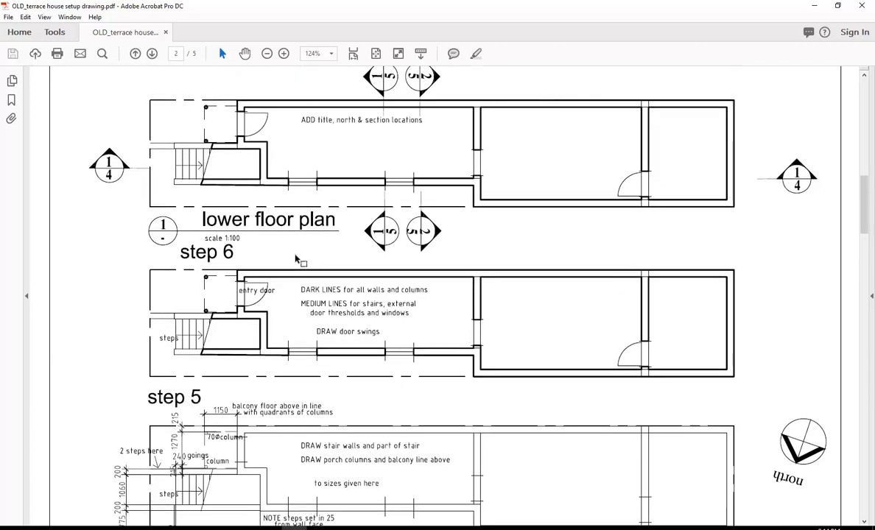
Scroll up to page 1 to show the step 2 perimeter wall and step 3 inner wall drawings.
{"action": "scroll", "coordinate": [295, 255], "scroll_direction": "up", "scroll_amount": 3}
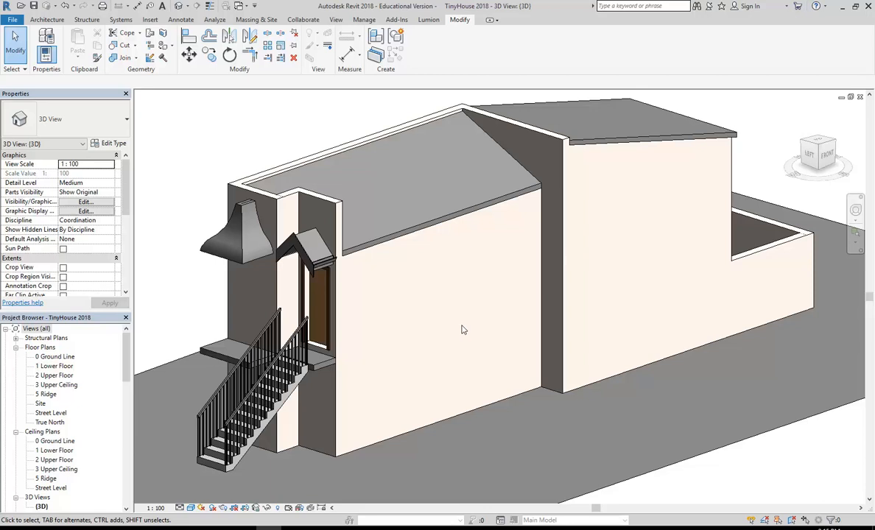
Open the 1 Lower Floor plan and zoom in.
{"action": "middle_click_drag", "start_coordinate": [463, 329], "coordinate": [445, 318]}
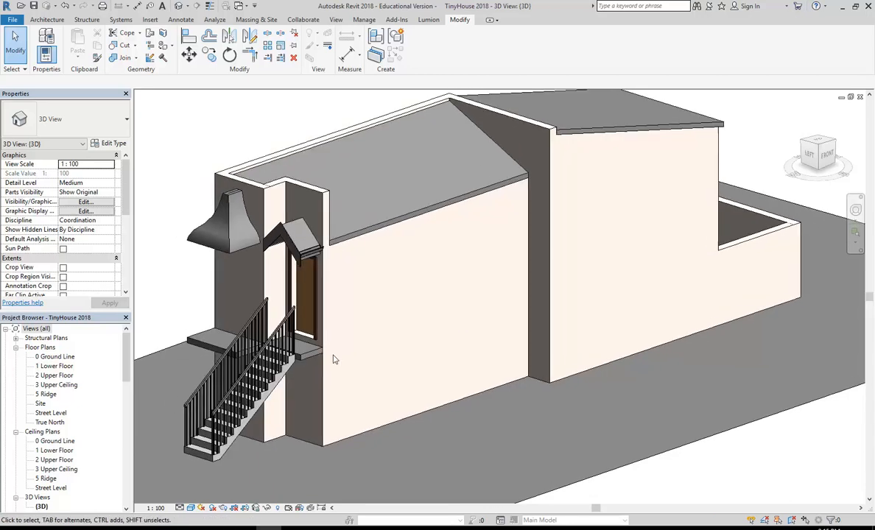
{"action": "double_click", "coordinate": [53, 366]}
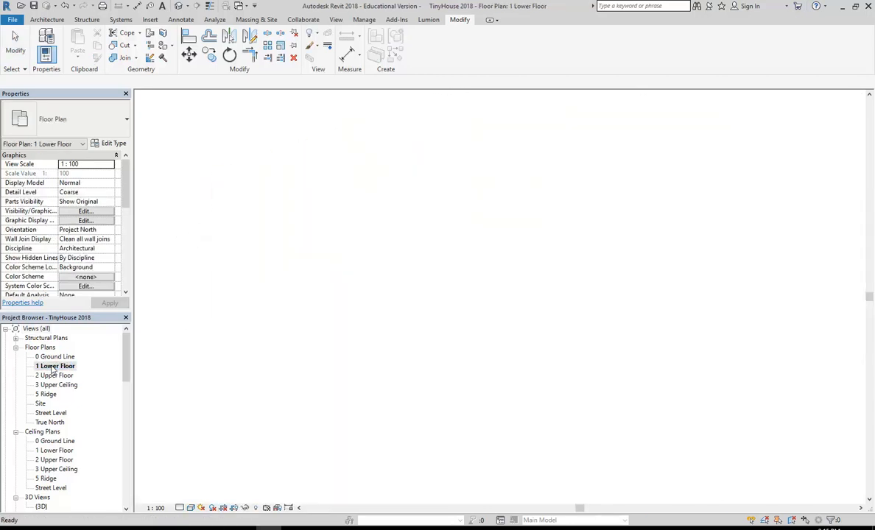
{"action": "scroll", "coordinate": [409, 287], "scroll_direction": "up", "scroll_amount": 5}
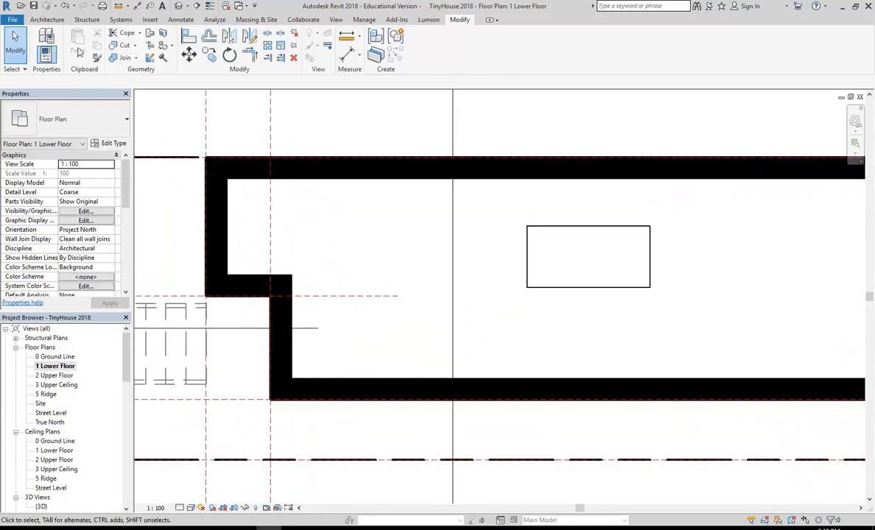
Start placing an M_Fixed 0915 x 1830mm window, keeping the 305.0 sill height.
{"action": "left_click", "coordinate": [46, 19]}
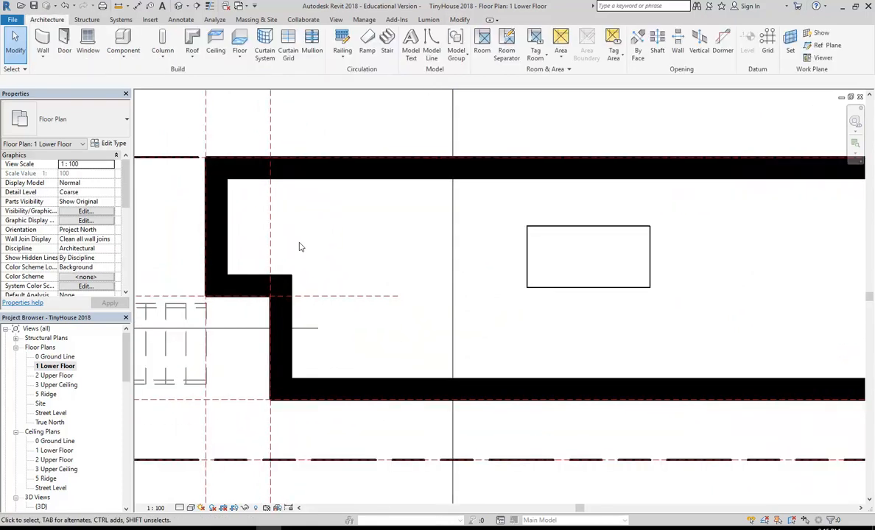
{"action": "left_click", "coordinate": [87, 41]}
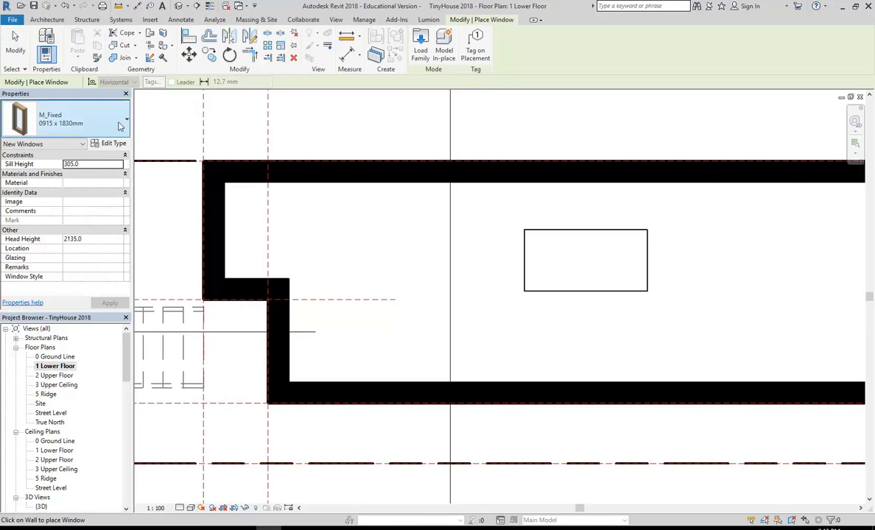
{"action": "left_click", "coordinate": [104, 124]}
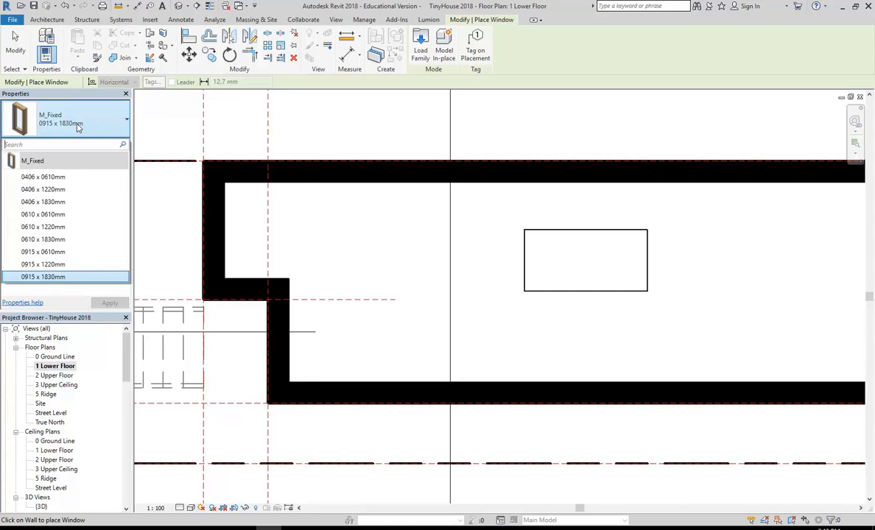
{"action": "left_click", "coordinate": [78, 128]}
{"action": "mouse_move", "coordinate": [394, 282]}
{"action": "middle_mouse_down"}
{"action": "mouse_move", "coordinate": [412, 298]}
{"action": "mouse_move", "coordinate": [385, 291]}
{"action": "middle_mouse_up"}
{"action": "scroll", "coordinate": [399, 296], "scroll_direction": "up", "scroll_amount": 1}
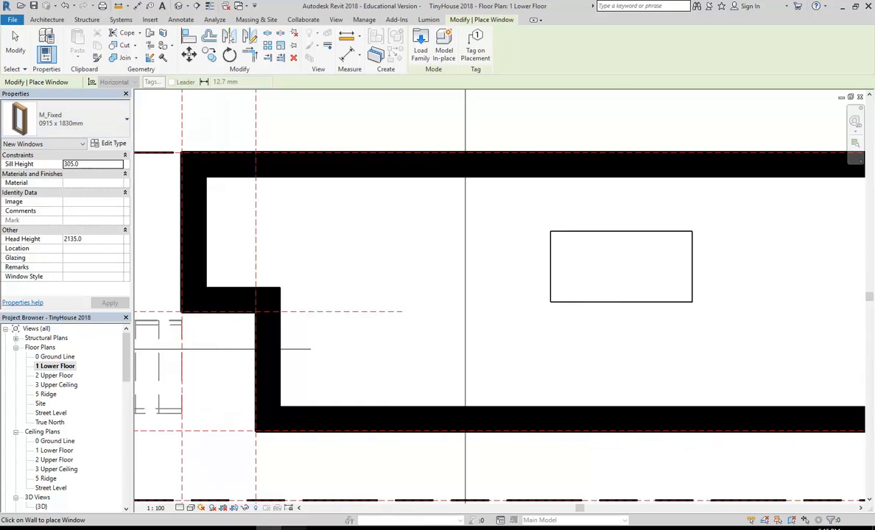
{"action": "mouse_move", "coordinate": [293, 526]}
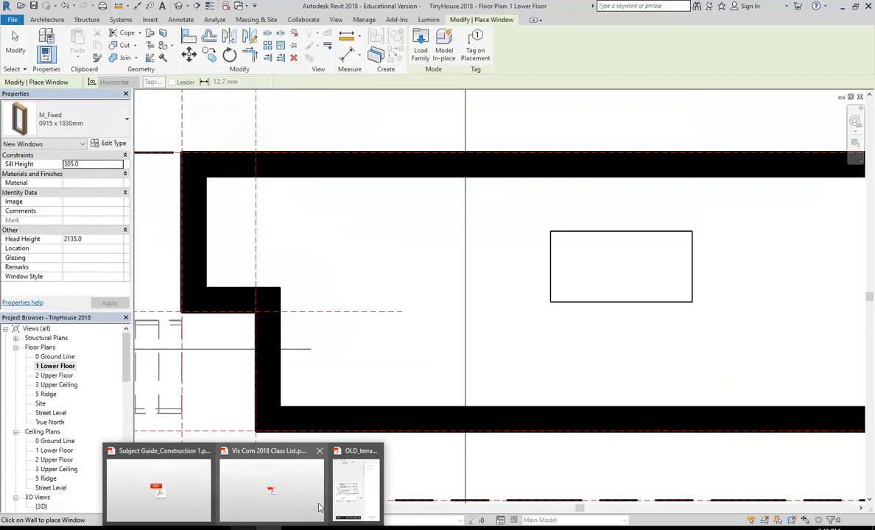
Review the setup drawing PDF's pages 2–5, ending on page 1's step 3 opening dimensions.
{"action": "mouse_move", "coordinate": [361, 495]}
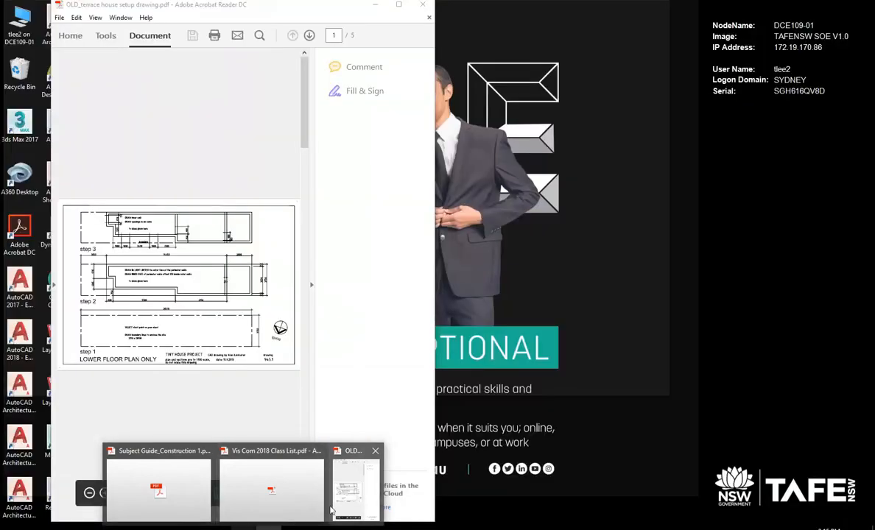
{"action": "left_click", "coordinate": [278, 465]}
{"action": "scroll", "coordinate": [322, 351], "scroll_direction": "down", "scroll_amount": 10}
{"action": "scroll", "coordinate": [321, 352], "scroll_direction": "down", "scroll_amount": 20}
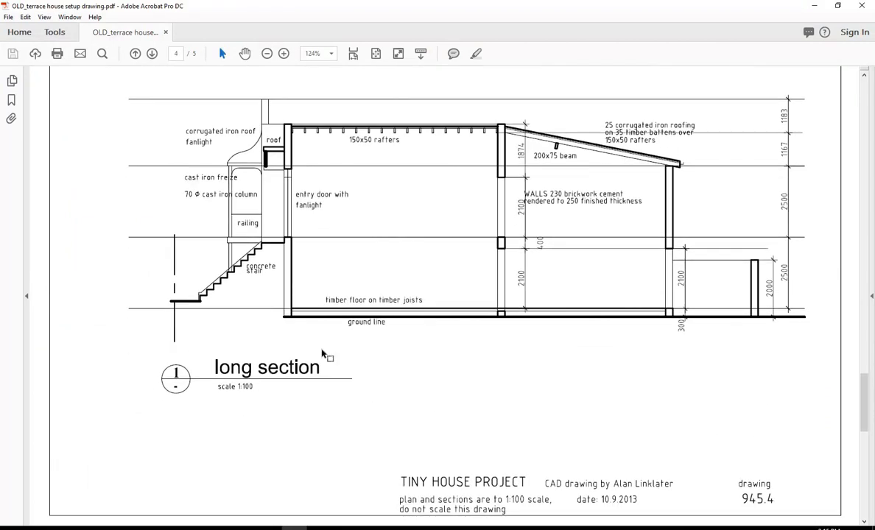
{"action": "scroll", "coordinate": [321, 355], "scroll_direction": "down", "scroll_amount": 10}
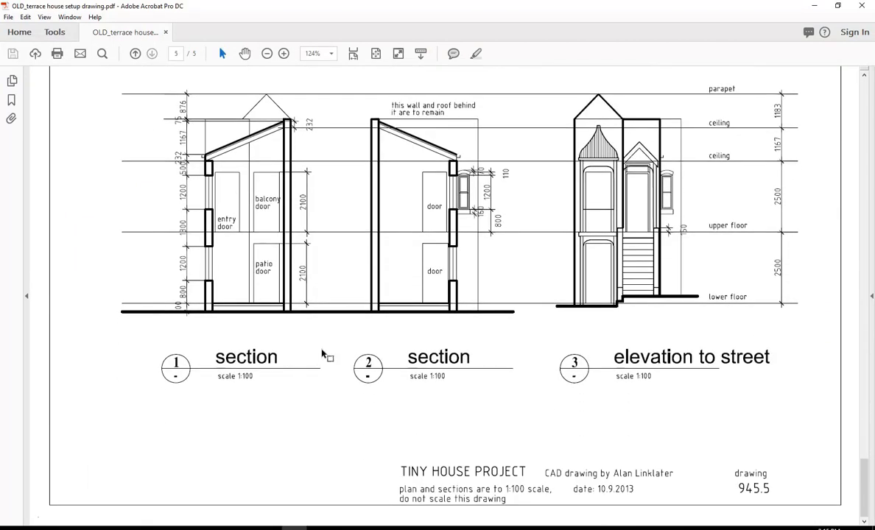
{"action": "scroll", "coordinate": [322, 353], "scroll_direction": "up", "scroll_amount": 1}
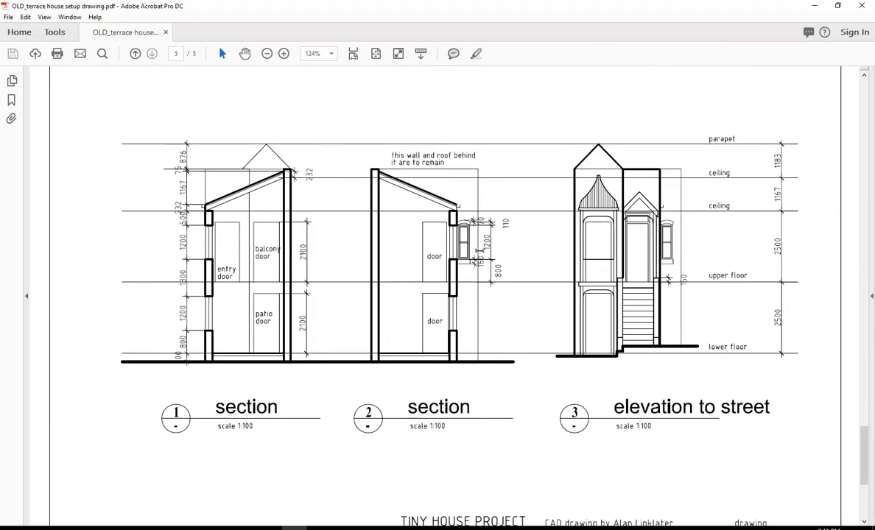
{"action": "scroll", "coordinate": [442, 237], "scroll_direction": "up", "scroll_amount": 10}
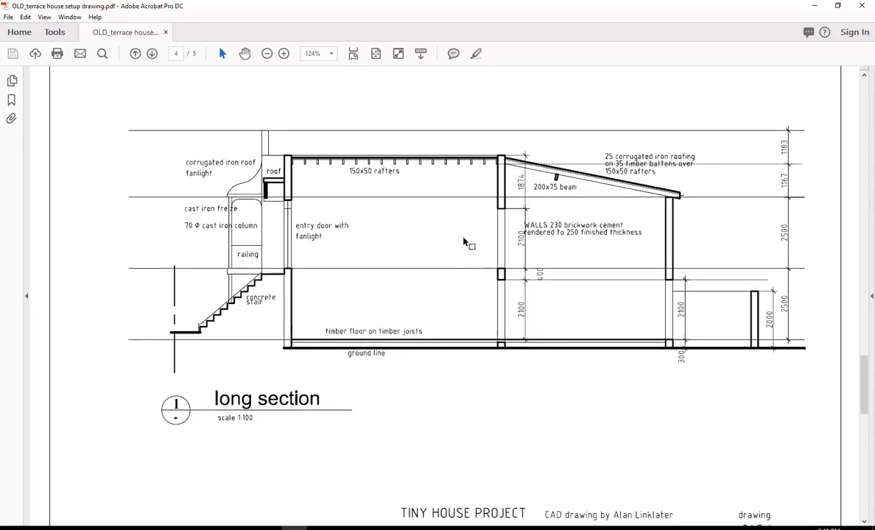
{"action": "scroll", "coordinate": [464, 243], "scroll_direction": "up", "scroll_amount": 10}
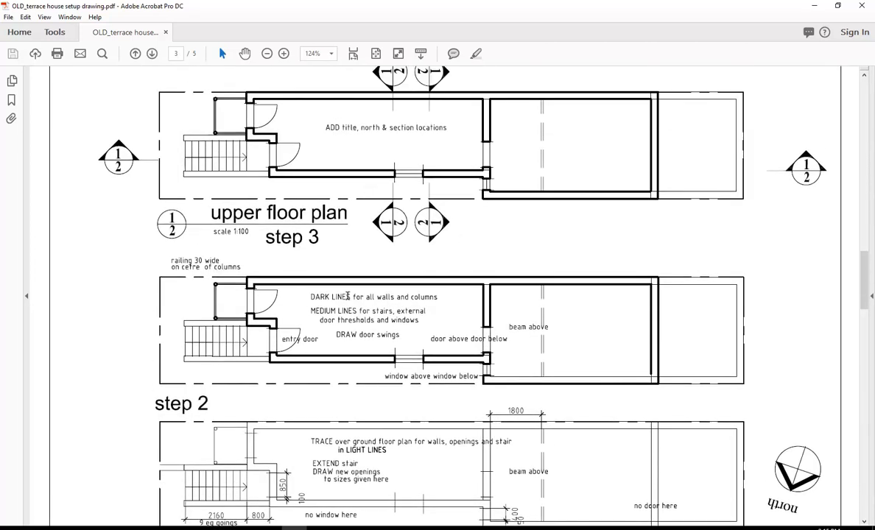
{"action": "scroll", "coordinate": [313, 300], "scroll_direction": "up", "scroll_amount": 20}
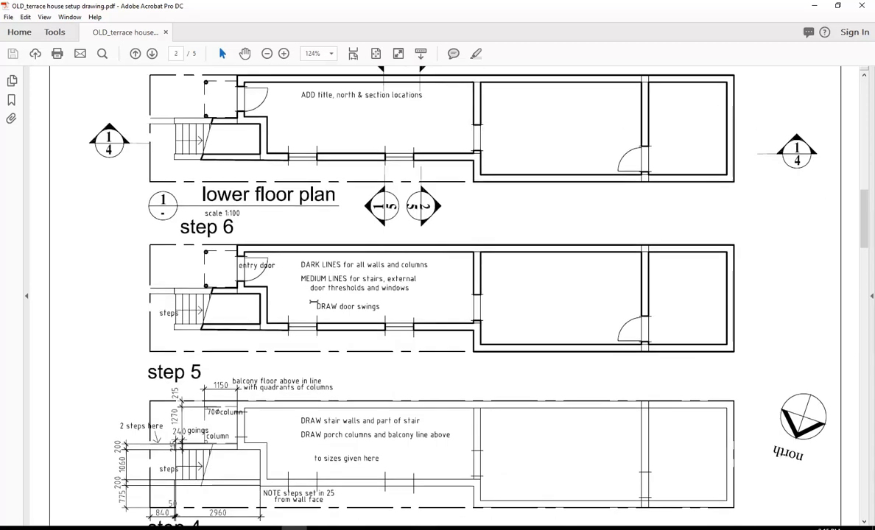
{"action": "scroll", "coordinate": [301, 222], "scroll_direction": "up", "scroll_amount": 2}
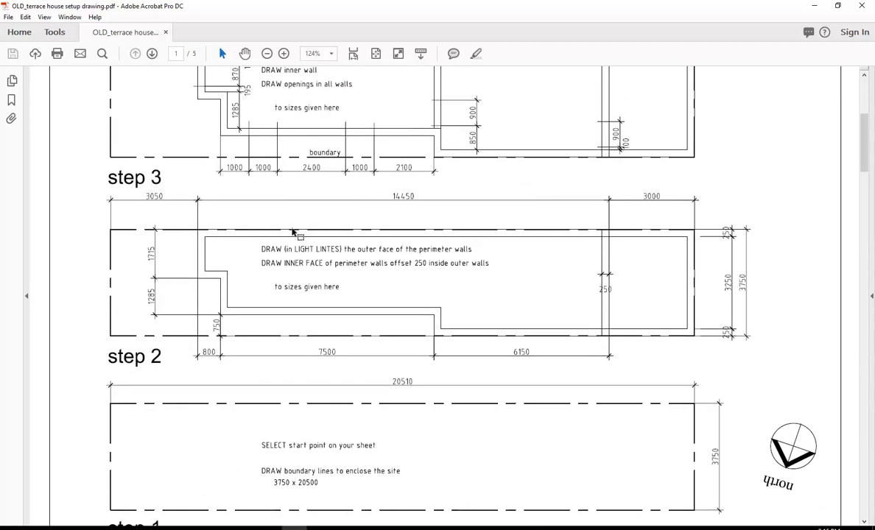
{"action": "scroll", "coordinate": [275, 172], "scroll_direction": "up", "scroll_amount": 2}
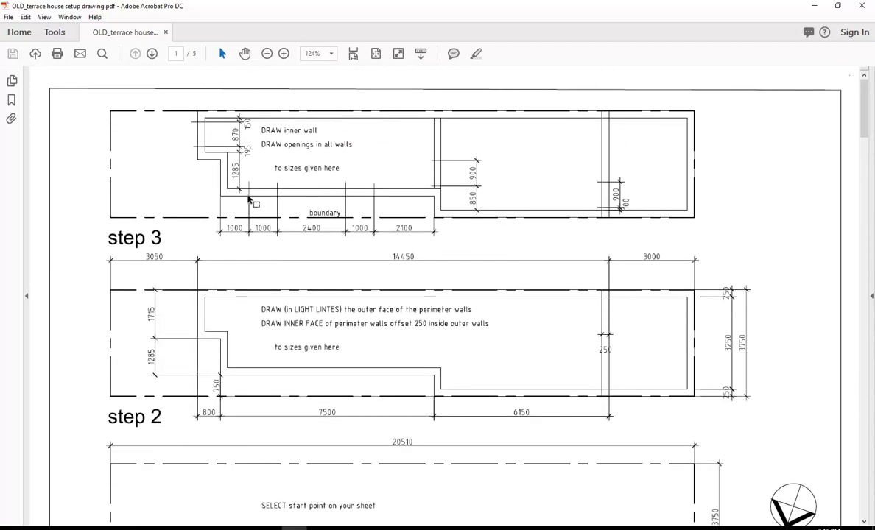
In the Windows library folder, compare the Double Hung families and load Double Hung - 1L (AUS).rfa.
{"action": "left_click", "coordinate": [814, 6]}
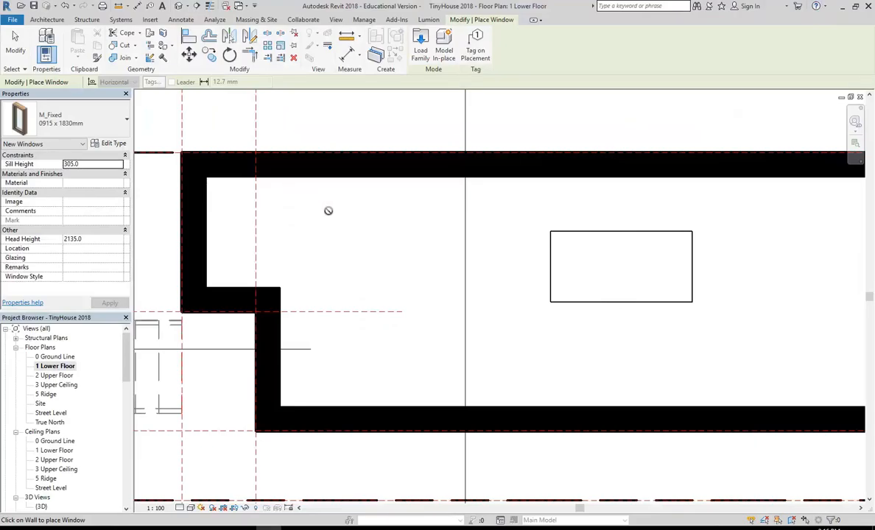
{"action": "left_click", "coordinate": [421, 49]}
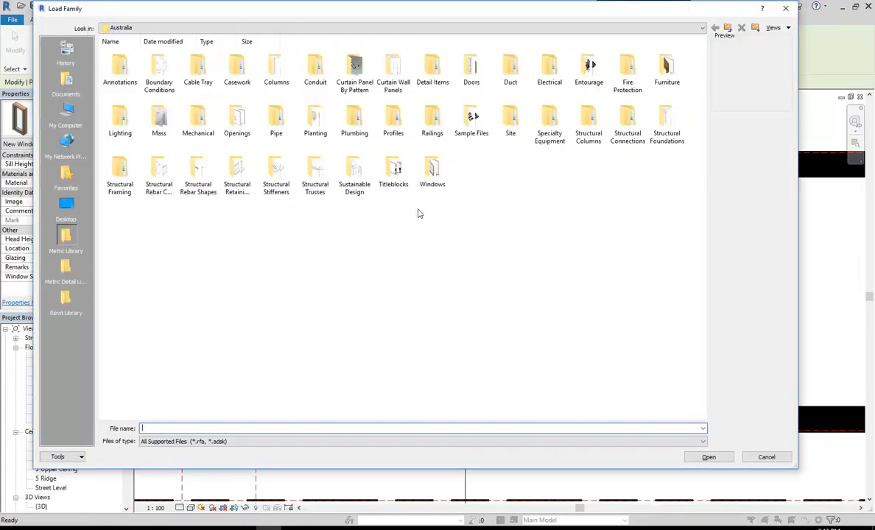
{"action": "double_click", "coordinate": [432, 170]}
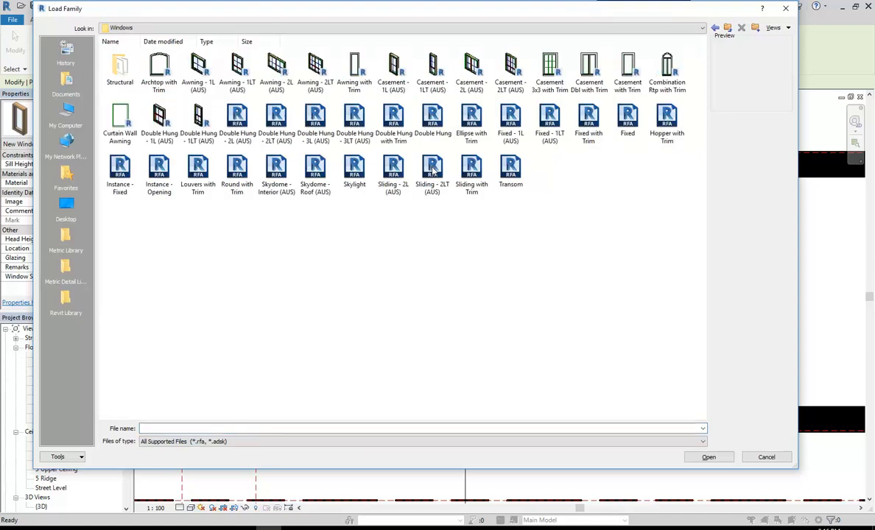
{"action": "left_click", "coordinate": [433, 116]}
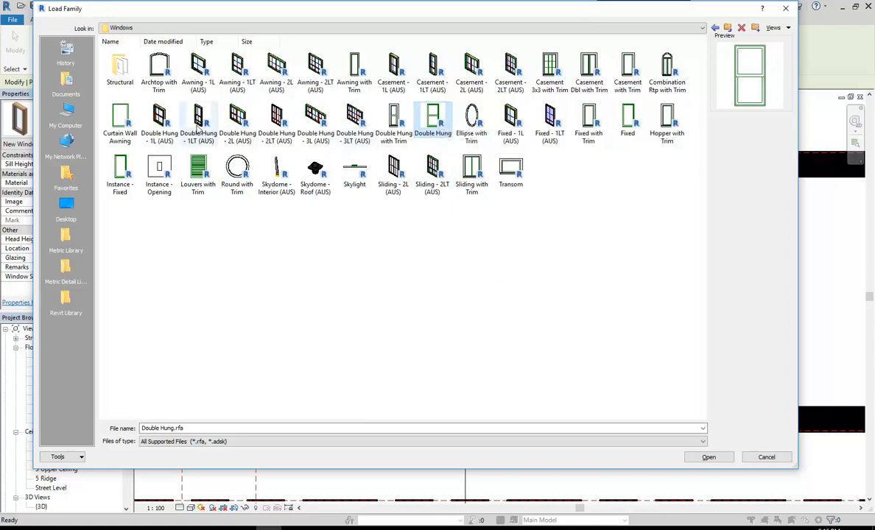
{"action": "left_click", "coordinate": [158, 123]}
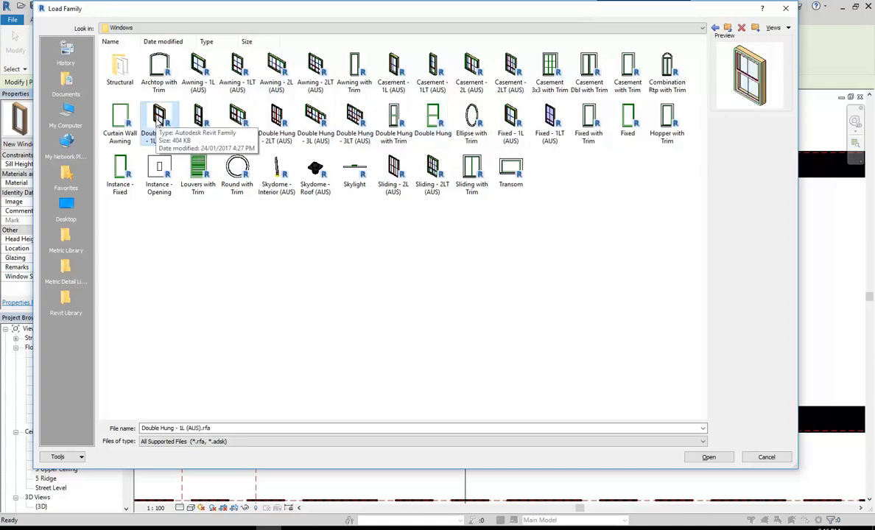
{"action": "left_click", "coordinate": [433, 123]}
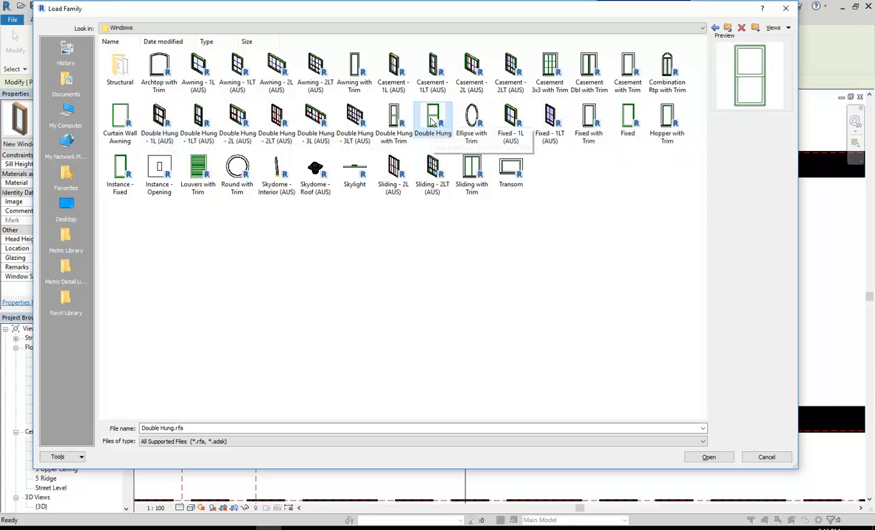
{"action": "left_click", "coordinate": [158, 124]}
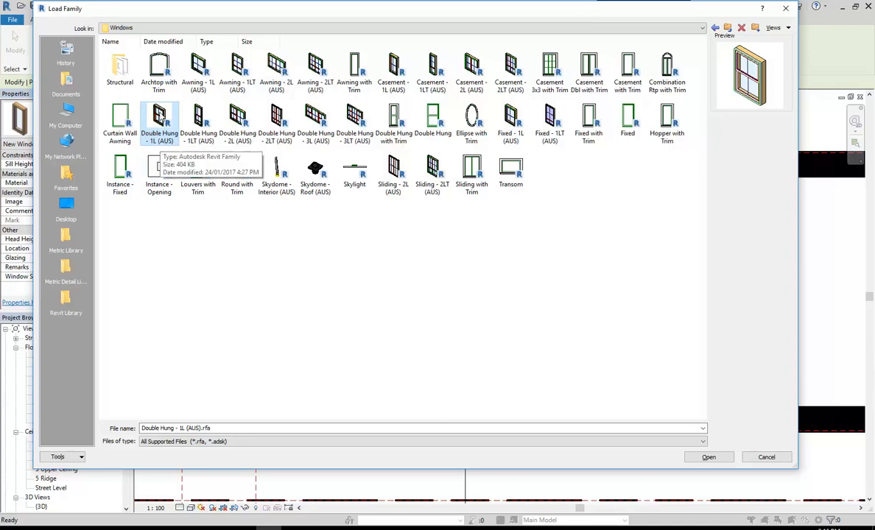
{"action": "double_click", "coordinate": [160, 116]}
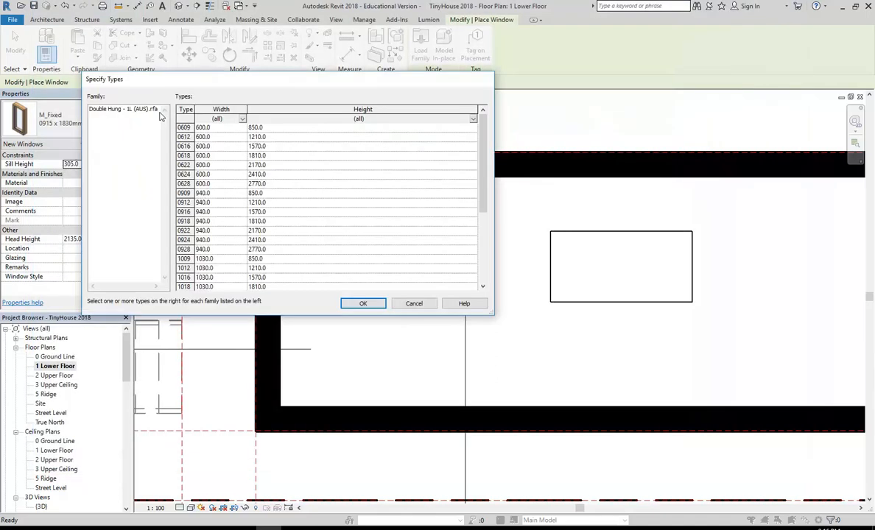
Enlarge the Specify Types list to show every Double Hung size and try types 1009 and 1016.
{"action": "left_click_drag", "start_coordinate": [498, 315], "coordinate": [679, 417]}
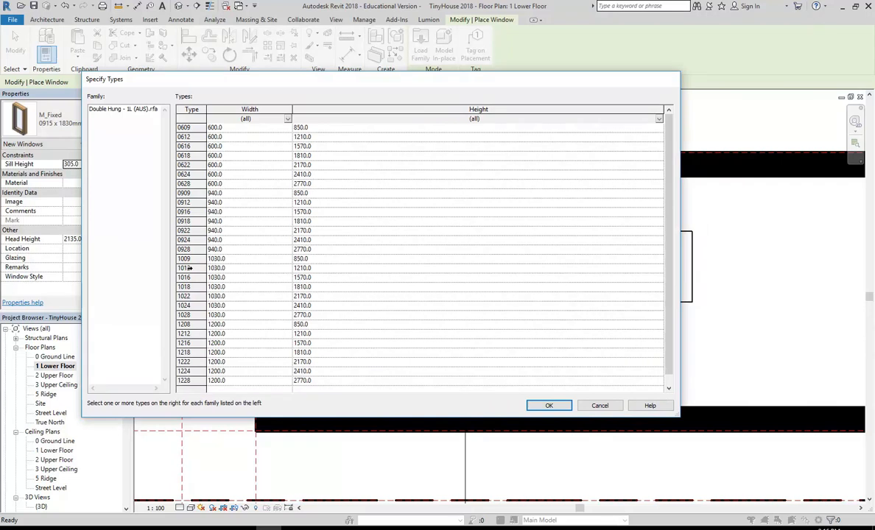
{"action": "left_click", "coordinate": [189, 259]}
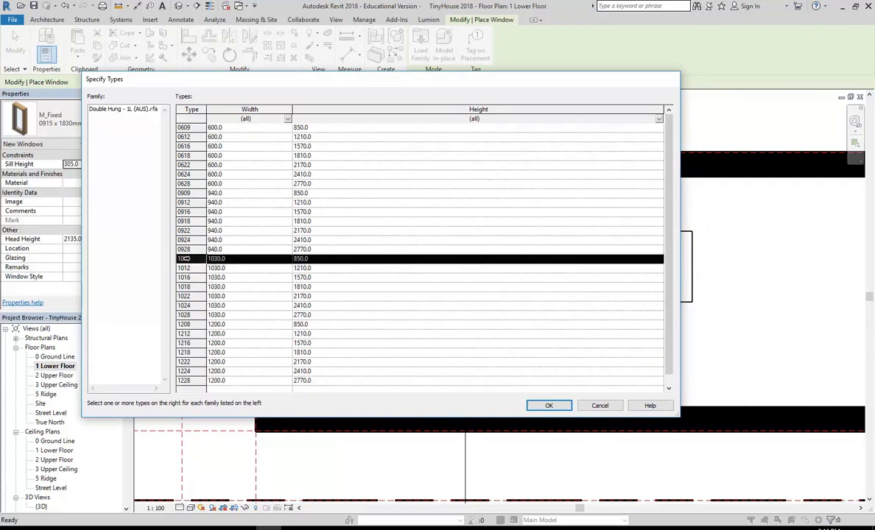
{"action": "left_click", "coordinate": [188, 278]}
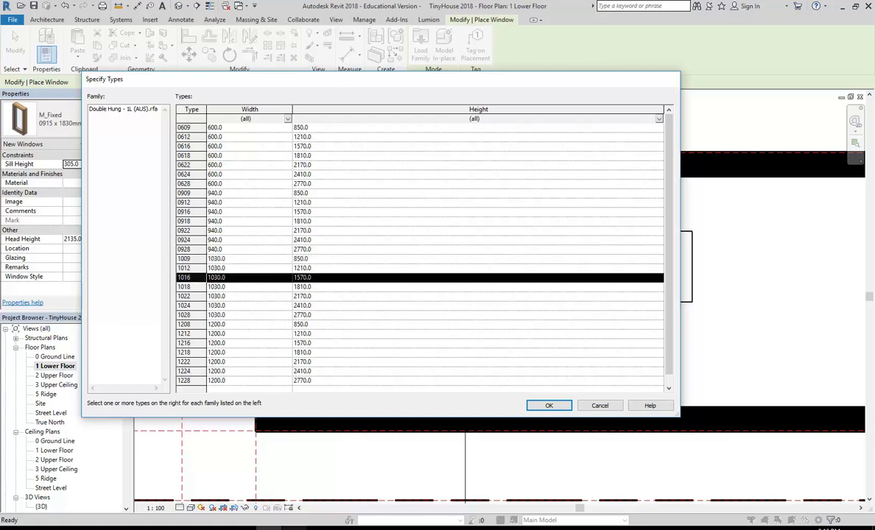
{"action": "left_click", "coordinate": [293, 528]}
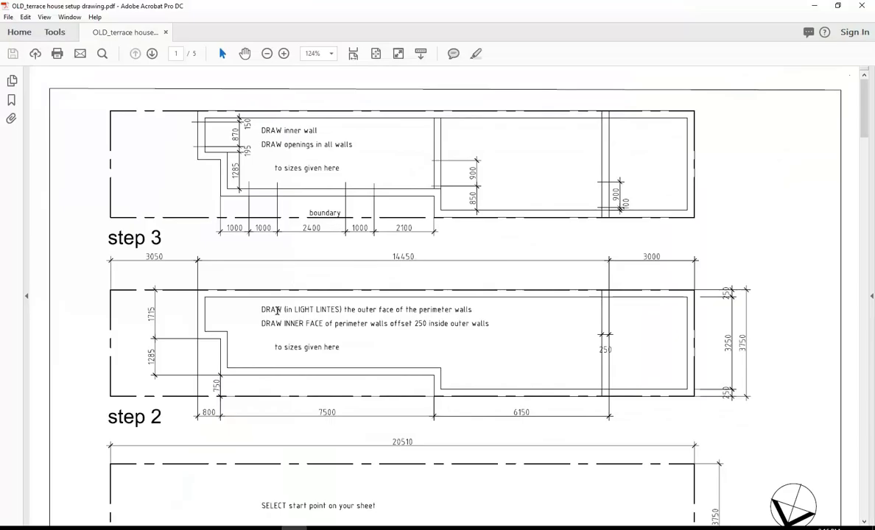
Check window sizes on the PDF section drawings, then load Double Hung type 1012 (1030 × 1210).
{"action": "scroll", "coordinate": [279, 316], "scroll_direction": "down", "scroll_amount": 10}
{"action": "scroll", "coordinate": [278, 311], "scroll_direction": "down", "scroll_amount": 8}
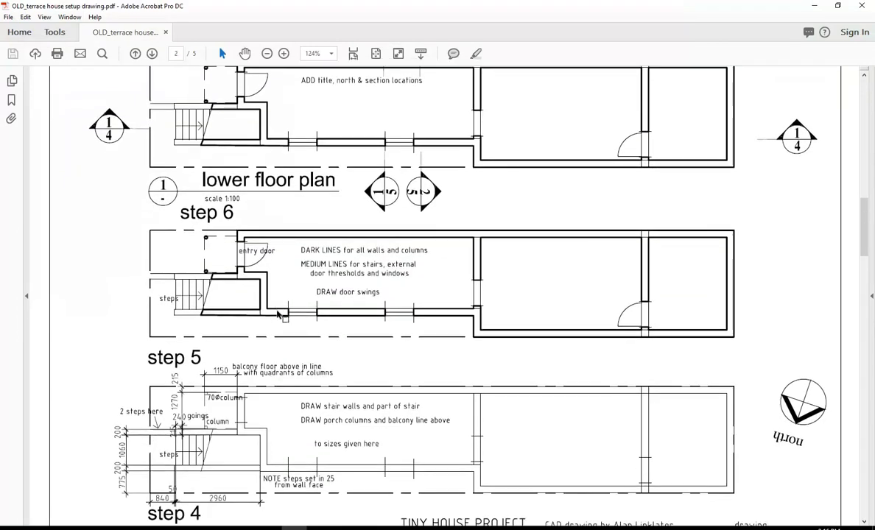
{"action": "scroll", "coordinate": [278, 316], "scroll_direction": "down", "scroll_amount": 2}
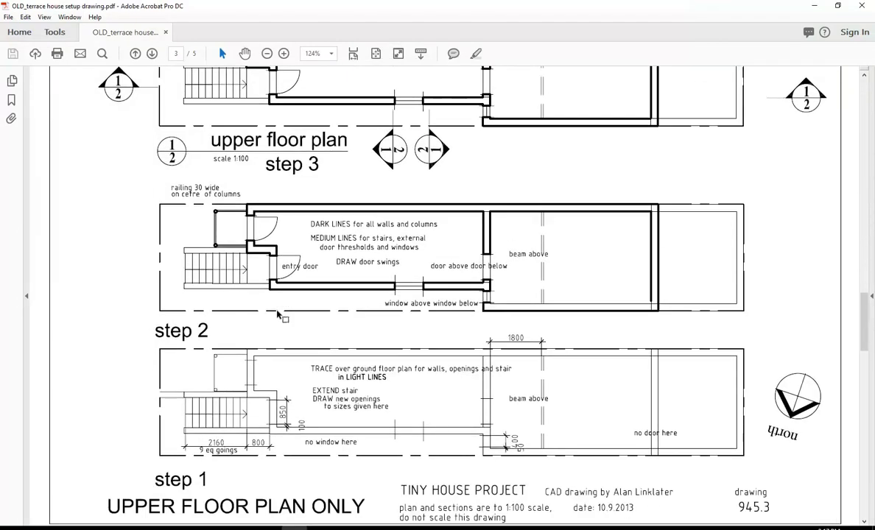
{"action": "scroll", "coordinate": [278, 315], "scroll_direction": "down", "scroll_amount": 5}
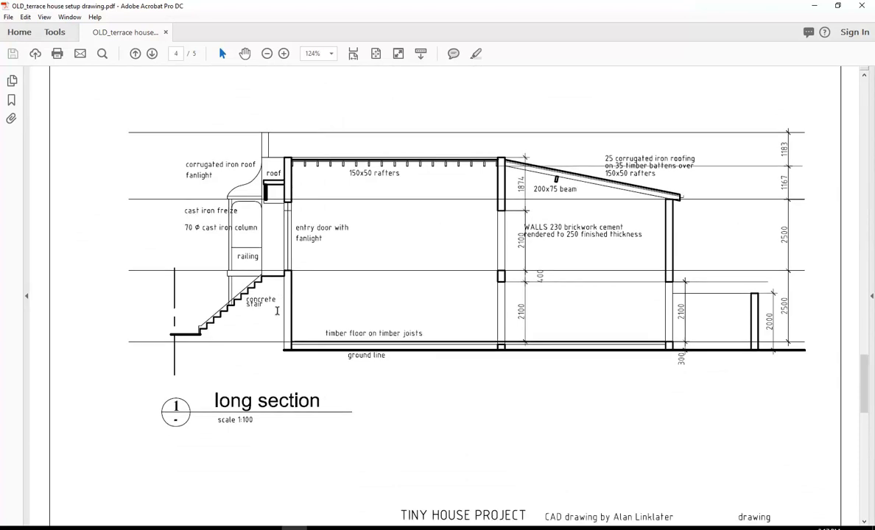
{"action": "scroll", "coordinate": [277, 311], "scroll_direction": "down", "scroll_amount": 6}
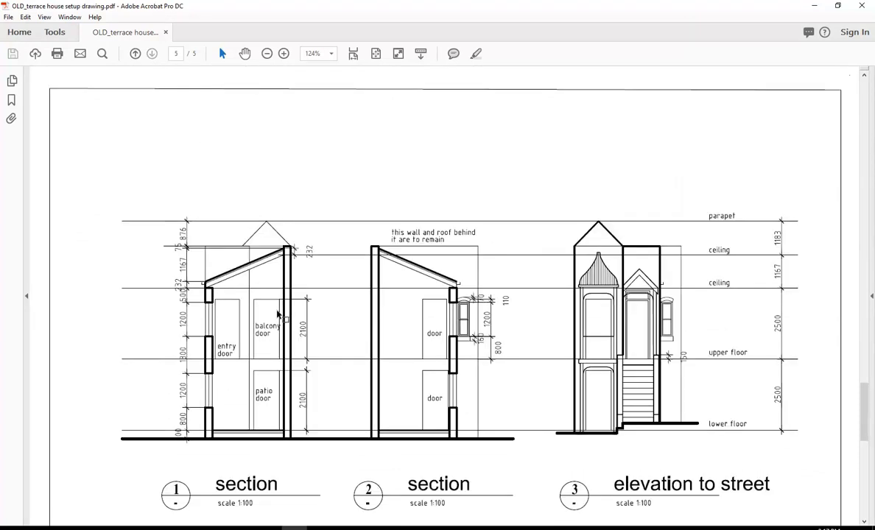
{"action": "scroll", "coordinate": [278, 316], "scroll_direction": "down", "scroll_amount": 4}
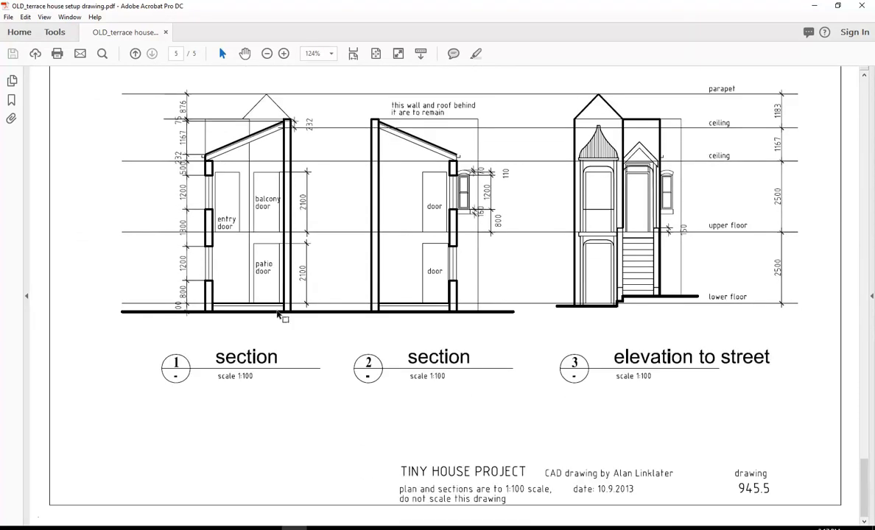
{"action": "scroll", "coordinate": [279, 316], "scroll_direction": "up", "scroll_amount": 2}
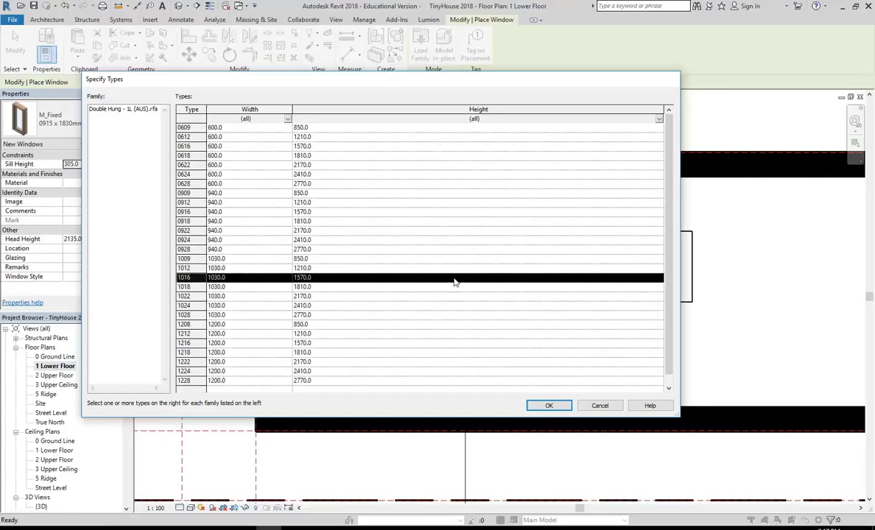
{"action": "left_click", "coordinate": [189, 268]}
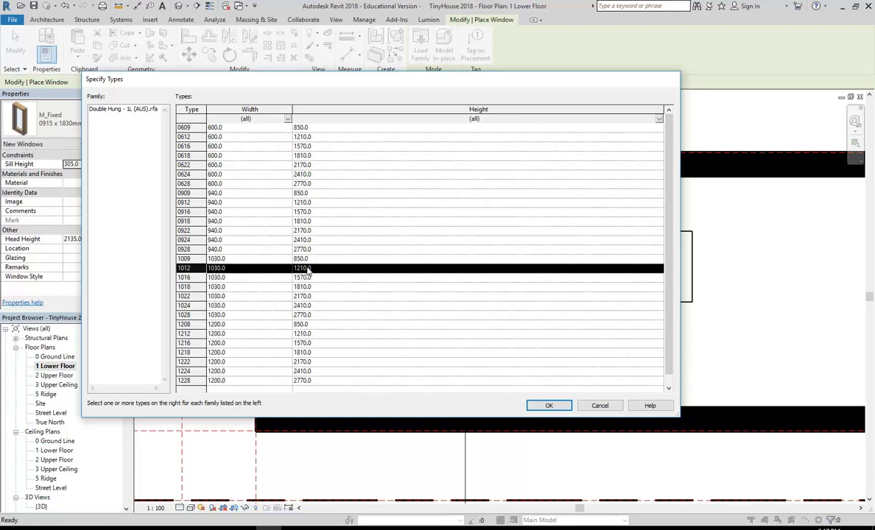
{"action": "left_click", "coordinate": [549, 406]}
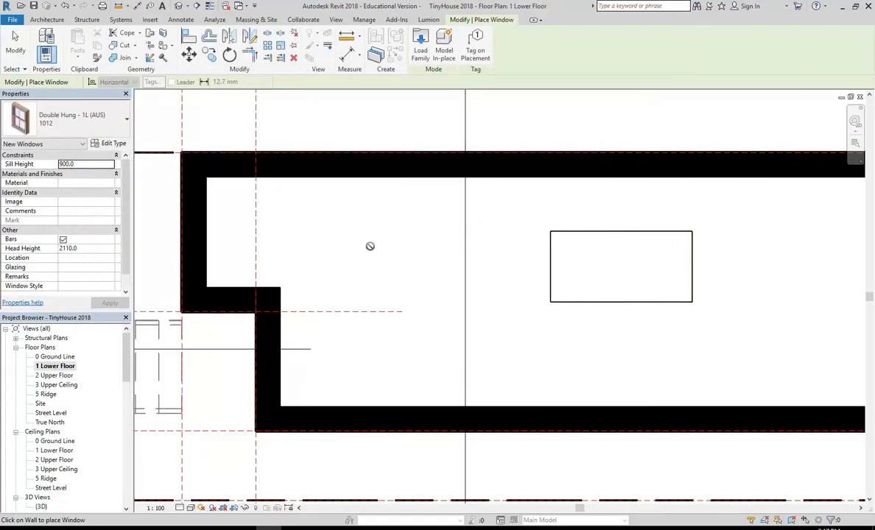
Rename the 1012 window type to 1000x1200.
{"action": "scroll", "coordinate": [365, 243], "scroll_direction": "down", "scroll_amount": 1}
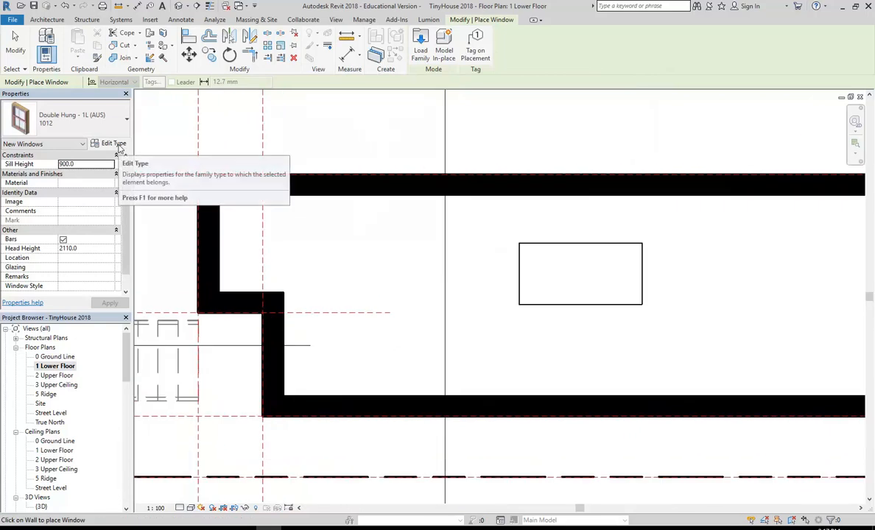
{"action": "left_click", "coordinate": [107, 144]}
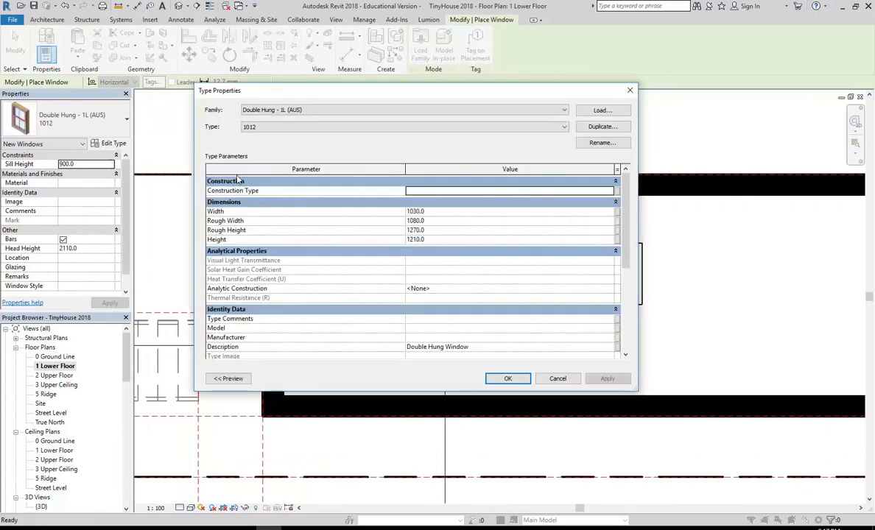
{"action": "left_click", "coordinate": [601, 143]}
{"action": "type", "text": "1000x1200"}
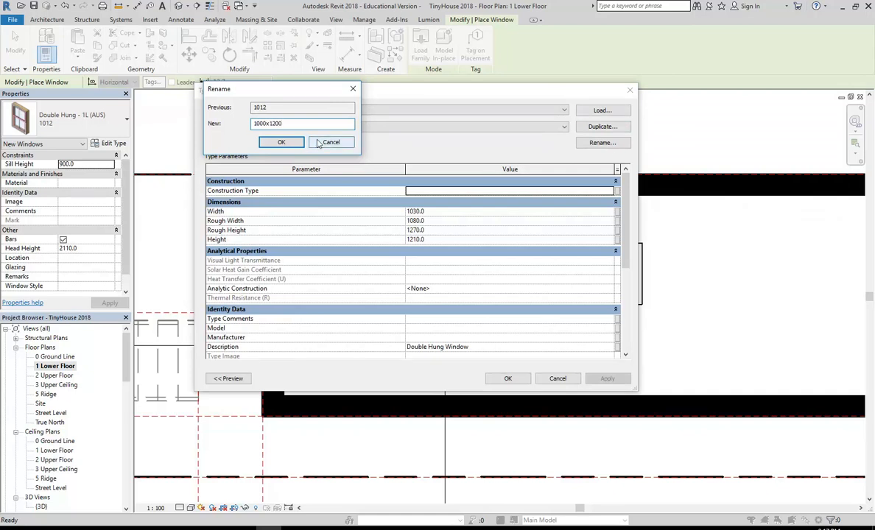
{"action": "left_click", "coordinate": [282, 143]}
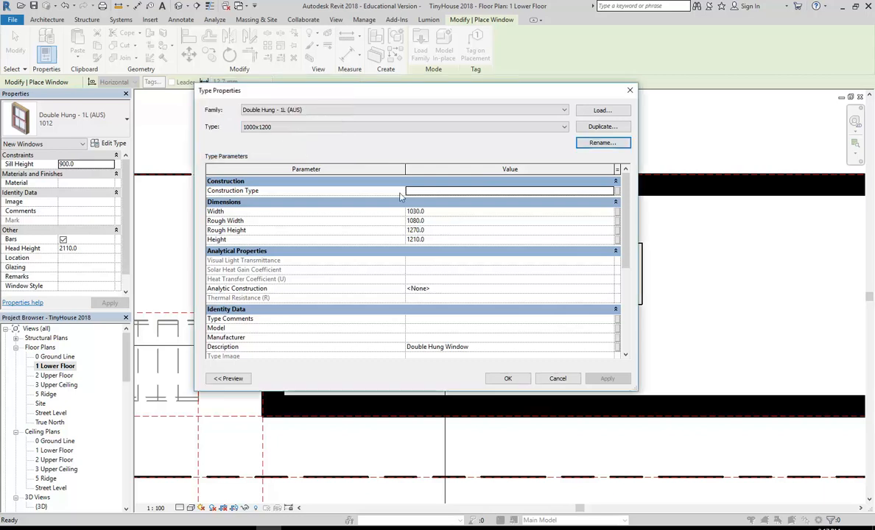
Set the 1000x1200 type's width to 1000 and height to 1200.
{"action": "left_click", "coordinate": [449, 211]}
{"action": "type", "text": "1000"}
{"action": "left_click", "coordinate": [443, 223]}
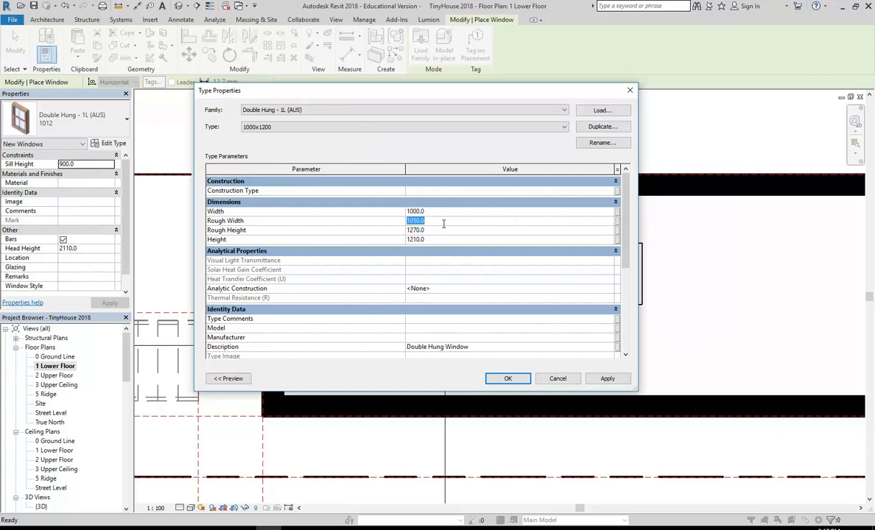
{"action": "left_click", "coordinate": [441, 239]}
{"action": "type", "text": "1200"}
{"action": "left_click", "coordinate": [444, 232]}
{"action": "left_click", "coordinate": [443, 240]}
{"action": "left_click", "coordinate": [443, 220]}
{"action": "left_click", "coordinate": [444, 229]}
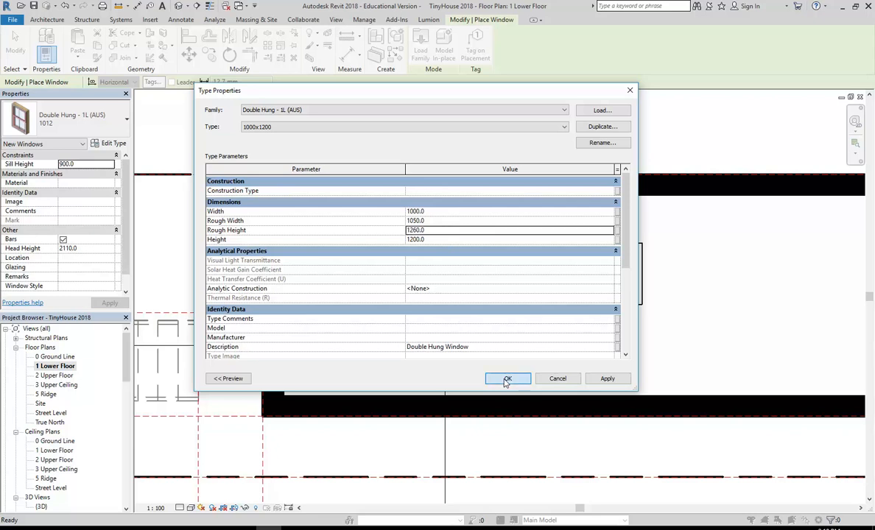
{"action": "left_click", "coordinate": [506, 379]}
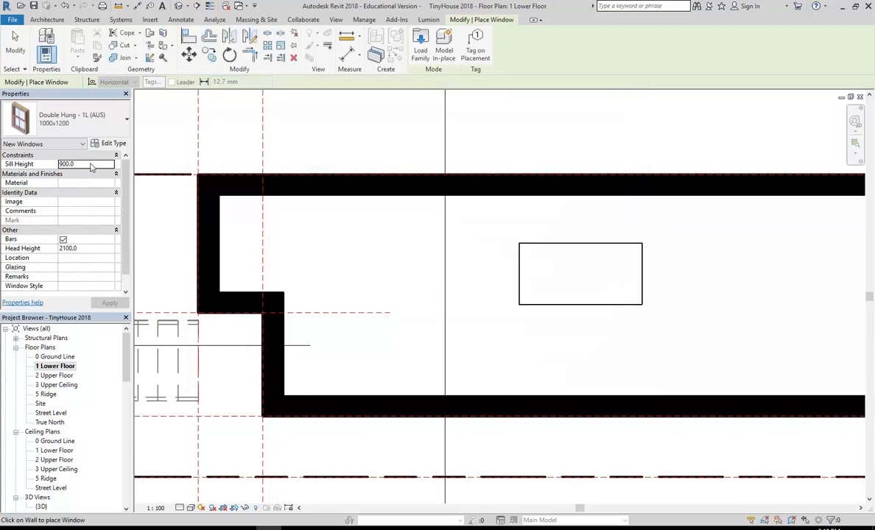
Set the window's sill height to 800.
{"action": "left_click", "coordinate": [91, 164]}
{"action": "type", "text": "800"}
{"action": "middle_click_drag", "start_coordinate": [383, 348], "coordinate": [370, 343]}
{"action": "left_click", "coordinate": [293, 529]}
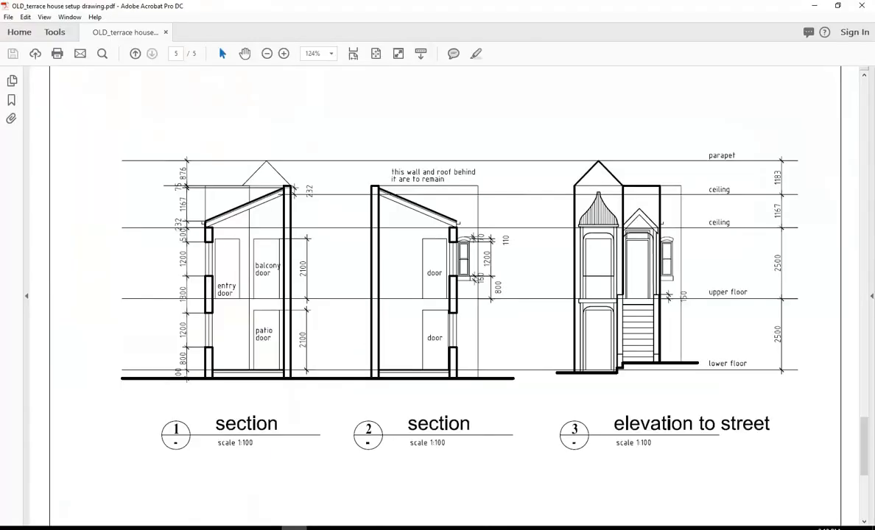
{"action": "scroll", "coordinate": [296, 262], "scroll_direction": "up", "scroll_amount": 15}
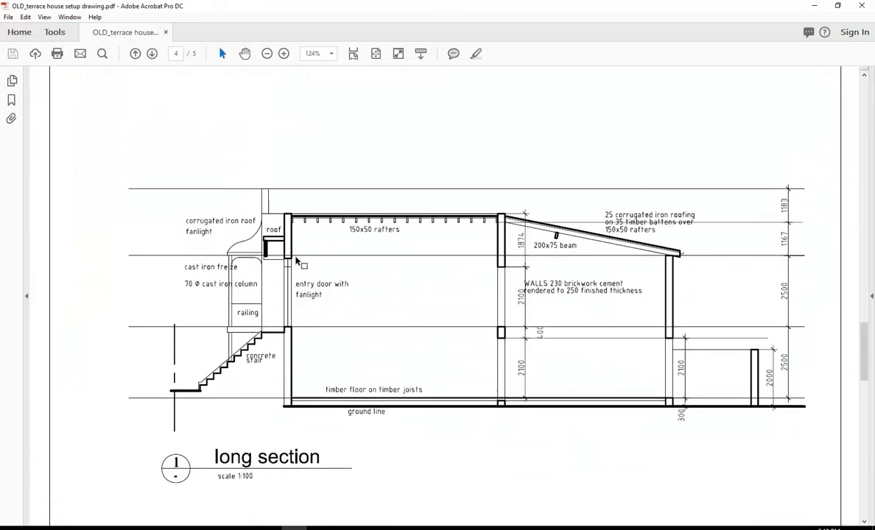
{"action": "scroll", "coordinate": [297, 261], "scroll_direction": "up", "scroll_amount": 15}
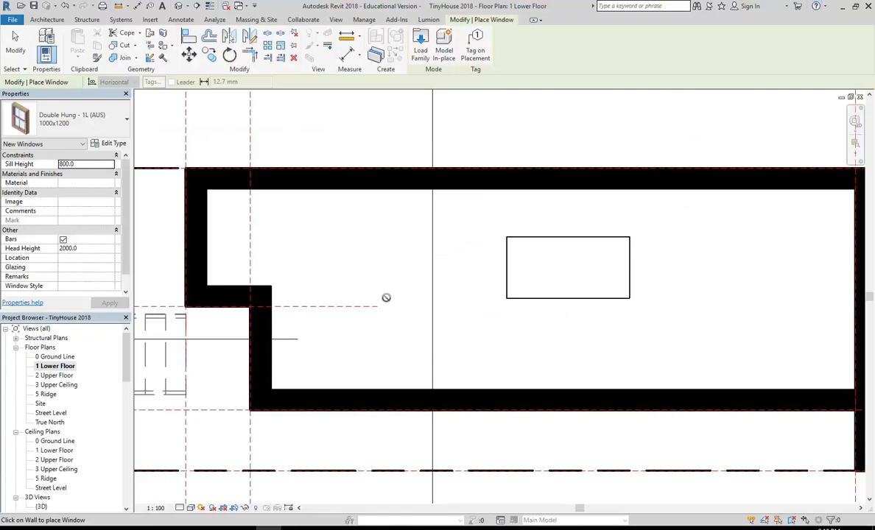
Place the 1000x1200 window in the lower front wall.
{"action": "scroll", "coordinate": [357, 339], "scroll_direction": "down", "scroll_amount": 3}
{"action": "middle_click_drag", "start_coordinate": [356, 409], "coordinate": [398, 359]}
{"action": "scroll", "coordinate": [398, 359], "scroll_direction": "up", "scroll_amount": 2}
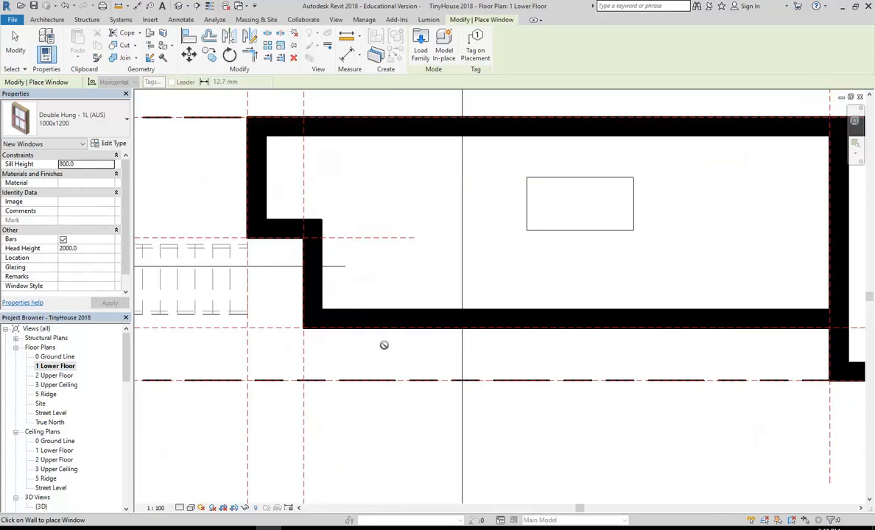
{"action": "scroll", "coordinate": [383, 331], "scroll_direction": "up", "scroll_amount": 2}
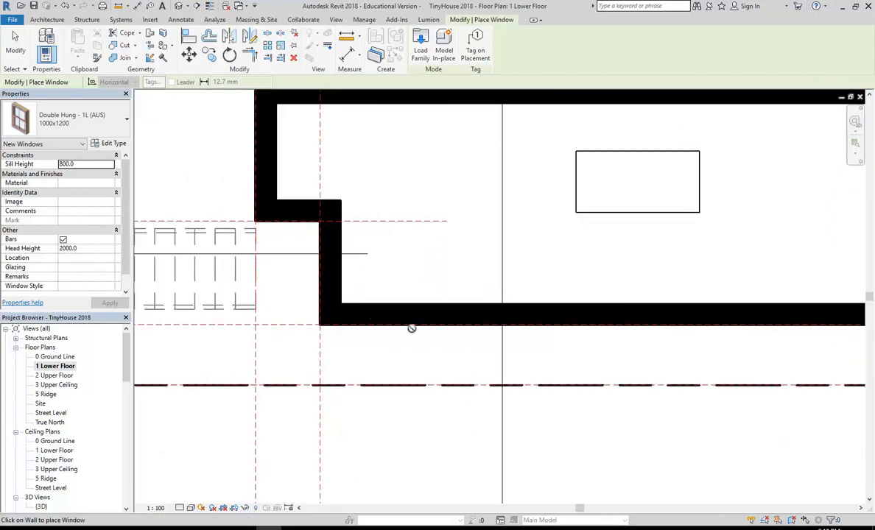
{"action": "left_click", "coordinate": [411, 329]}
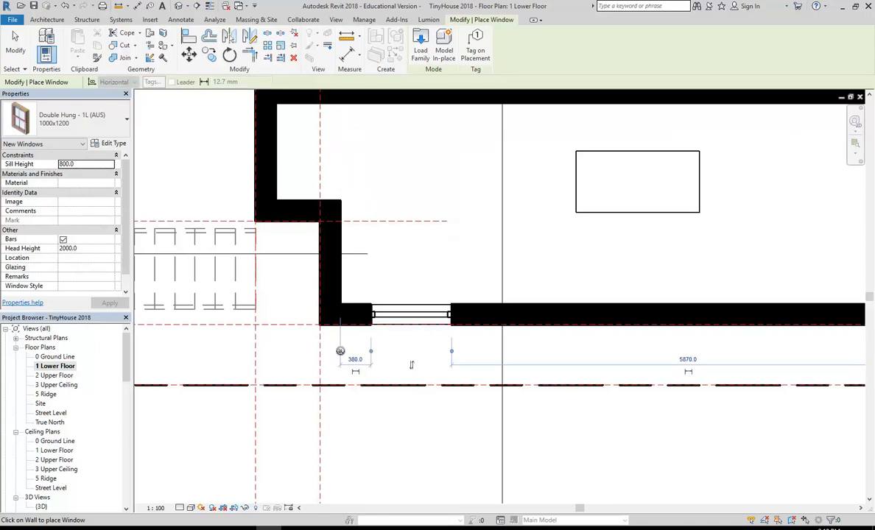
Position the window 1000 from the wall's inner corner, leaving 5500 to the right.
{"action": "left_click_drag", "start_coordinate": [341, 351], "coordinate": [319, 313]}
{"action": "left_click", "coordinate": [345, 359]}
{"action": "type", "text": "10"}
{"action": "key", "text": "Return"}
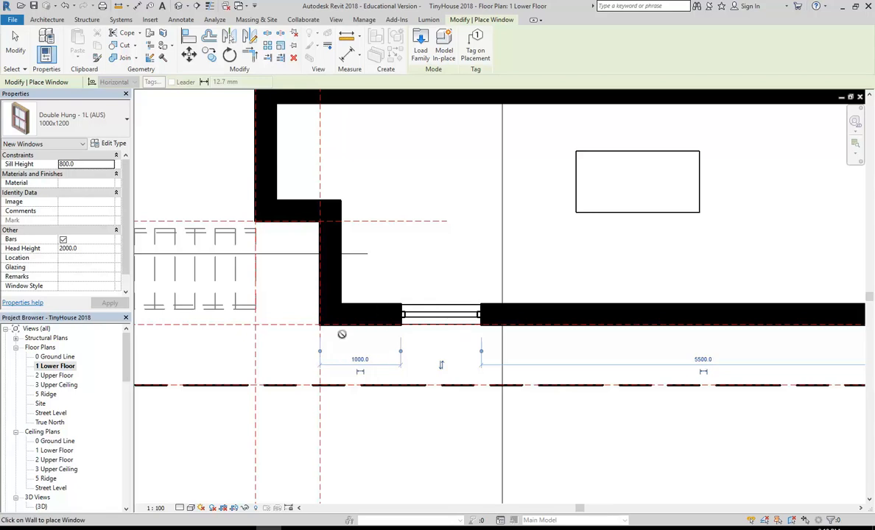
{"action": "key", "text": "Escape"}
{"action": "key", "text": "Escape"}
{"action": "scroll", "coordinate": [410, 357], "scroll_direction": "down", "scroll_amount": 1}
{"action": "middle_click_drag", "start_coordinate": [412, 360], "coordinate": [372, 368]}
{"action": "scroll", "coordinate": [376, 367], "scroll_direction": "up", "scroll_amount": 1}
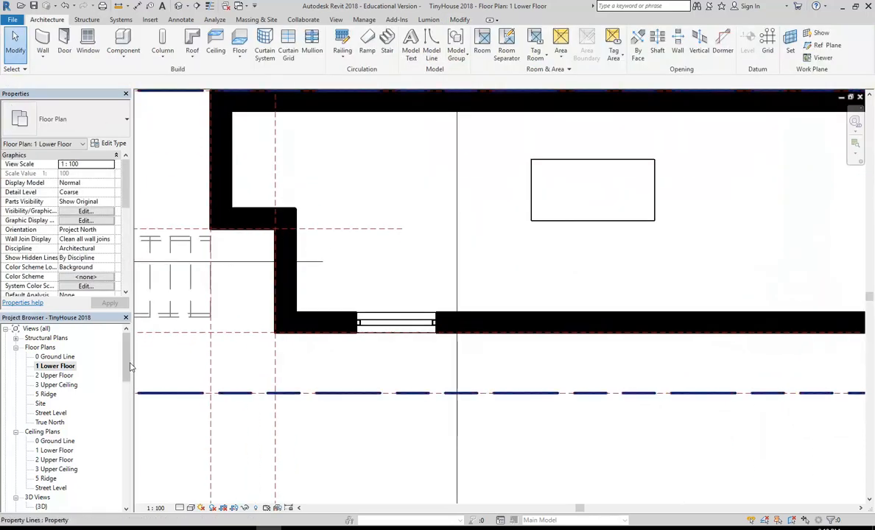
Open the {3D} view of the house.
{"action": "scroll", "coordinate": [114, 346], "scroll_direction": "down", "scroll_amount": 2}
{"action": "left_click", "coordinate": [41, 451]}
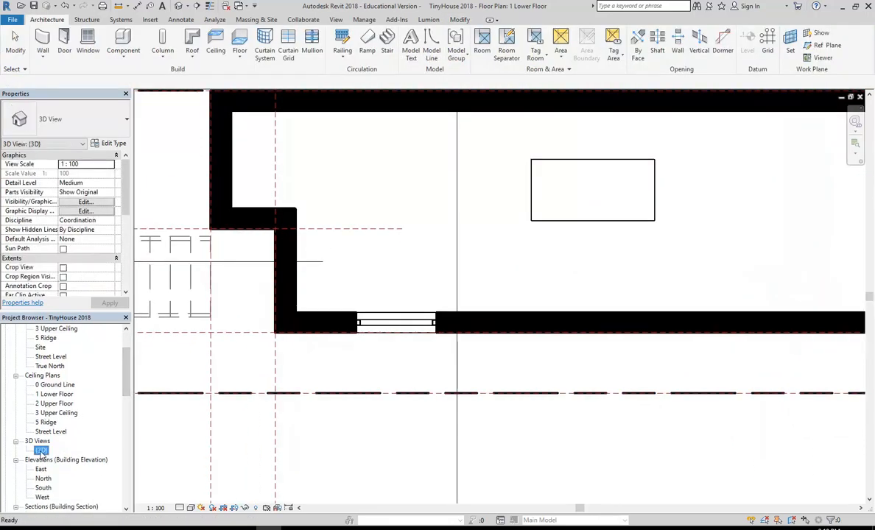
{"action": "double_click", "coordinate": [41, 451]}
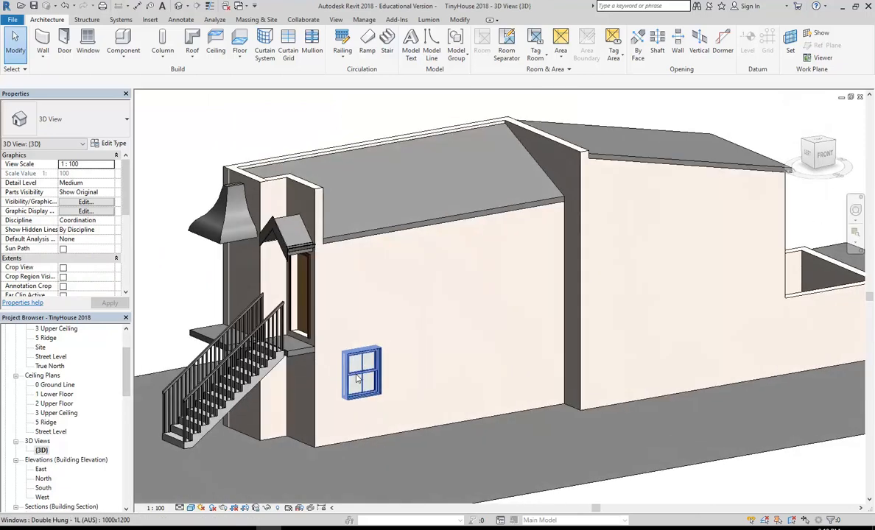
{"action": "scroll", "coordinate": [357, 378], "scroll_direction": "up", "scroll_amount": 8}
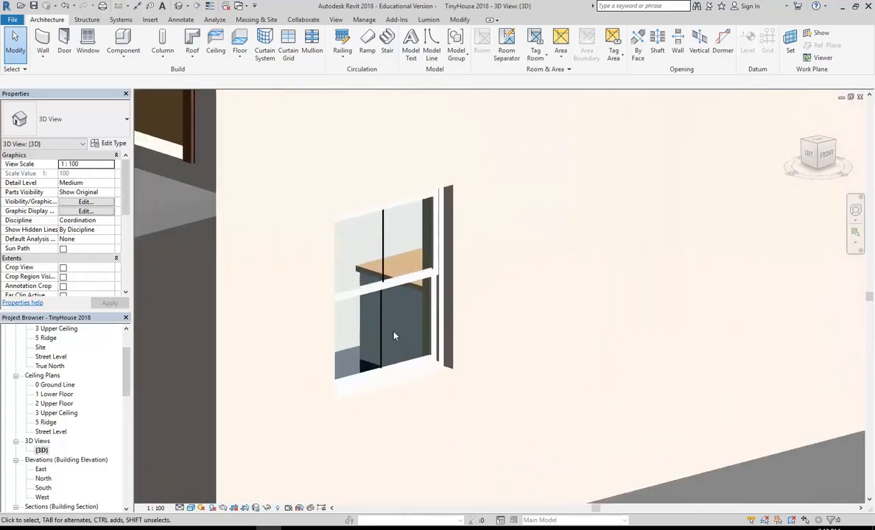
Select the Double Hung window in 3D and open its family for editing.
{"action": "left_click", "coordinate": [389, 341]}
{"action": "scroll", "coordinate": [390, 342], "scroll_direction": "up", "scroll_amount": 4}
{"action": "left_click", "coordinate": [392, 348]}
{"action": "middle_click_drag", "start_coordinate": [392, 347], "coordinate": [391, 390], "text": "shift"}
{"action": "key", "text": "Escape"}
{"action": "scroll", "coordinate": [390, 391], "scroll_direction": "up", "scroll_amount": 2}
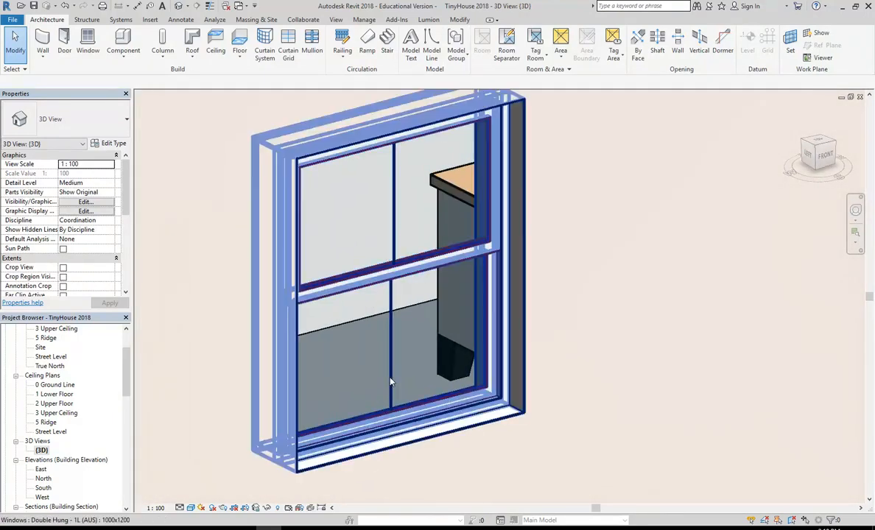
{"action": "left_click", "coordinate": [393, 380]}
{"action": "scroll", "coordinate": [360, 426], "scroll_direction": "down", "scroll_amount": 1}
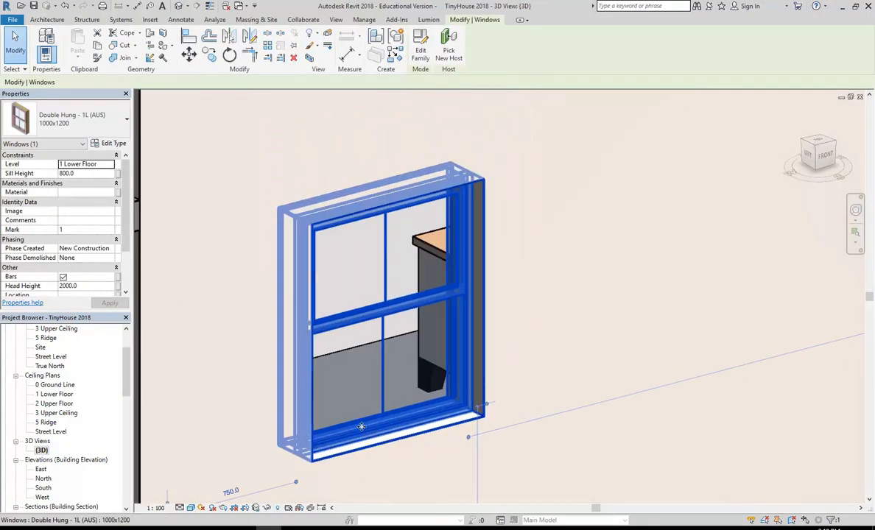
{"action": "left_click", "coordinate": [420, 46]}
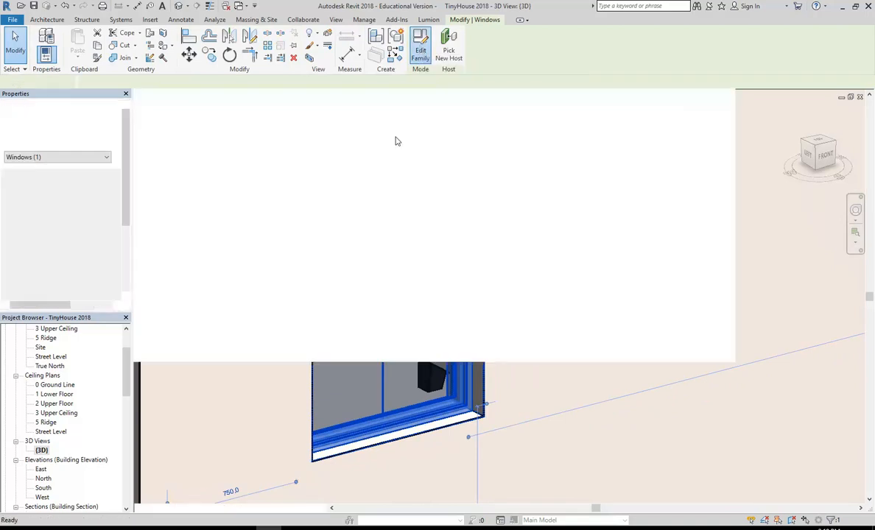
Review the Double Hung family's type parameters, cancel unchanged, and close the family to return to TinyHouse 2018.
{"action": "middle_click_drag", "start_coordinate": [461, 223], "coordinate": [393, 229]}
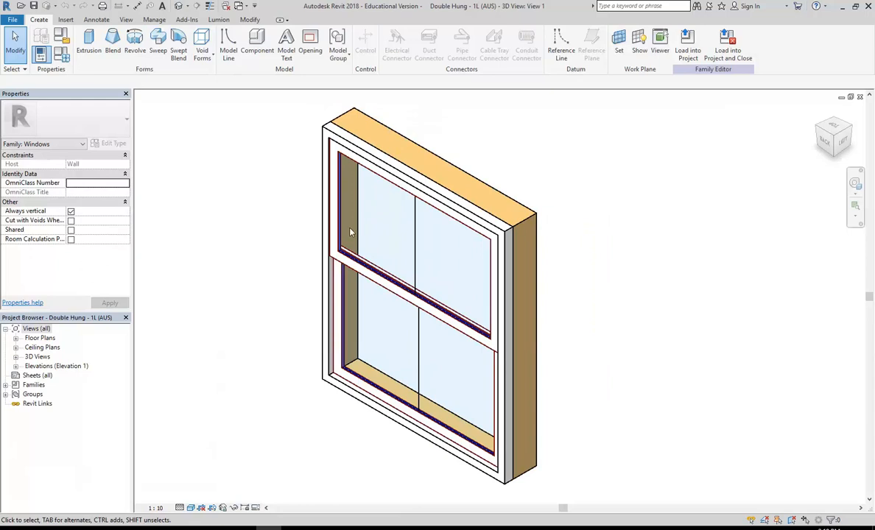
{"action": "left_click", "coordinate": [61, 46]}
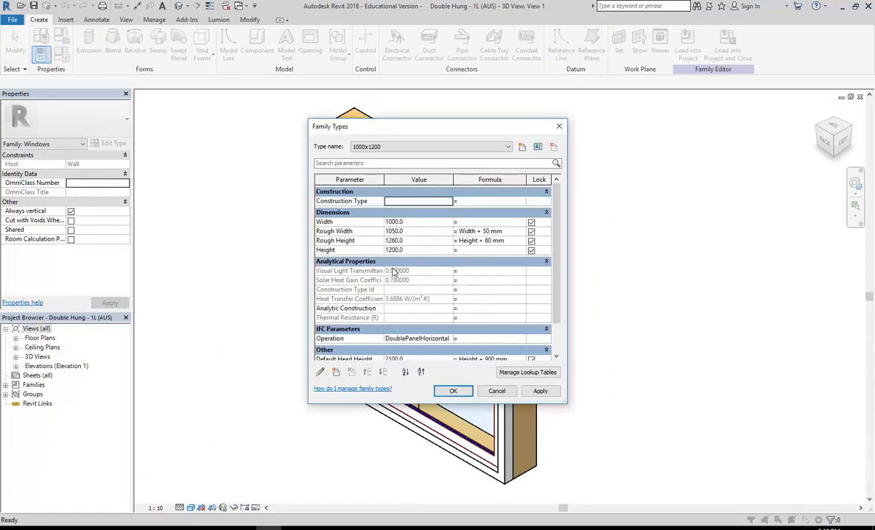
{"action": "mouse_move", "coordinate": [556, 266]}
{"action": "left_mouse_down"}
{"action": "mouse_move", "coordinate": [556, 291]}
{"action": "mouse_move", "coordinate": [556, 275]}
{"action": "left_mouse_up"}
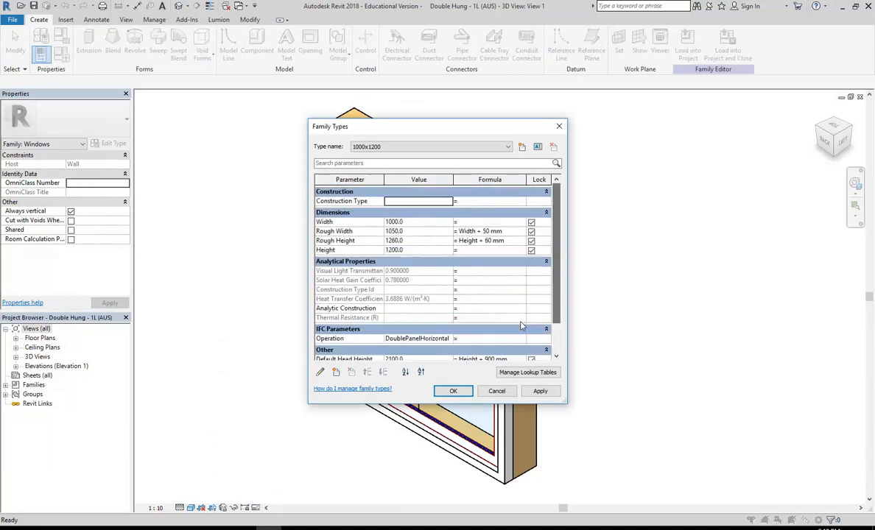
{"action": "left_click", "coordinate": [500, 395]}
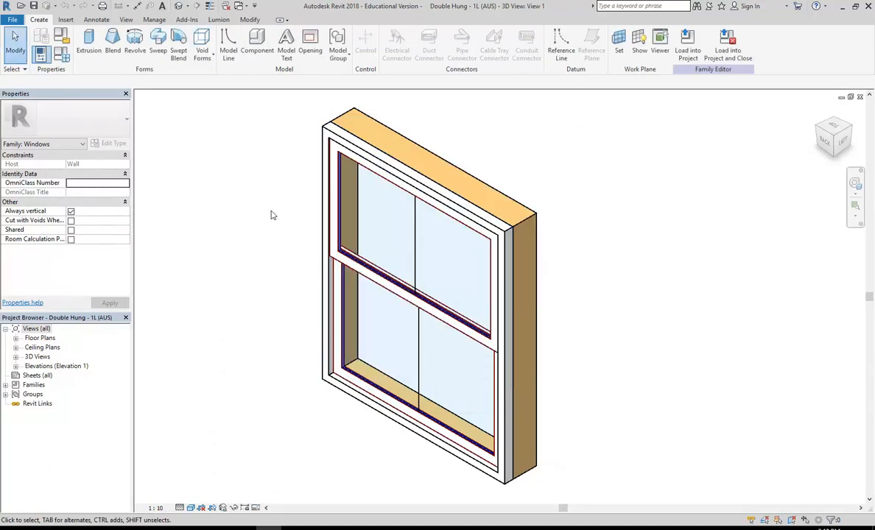
{"action": "left_click", "coordinate": [860, 98]}
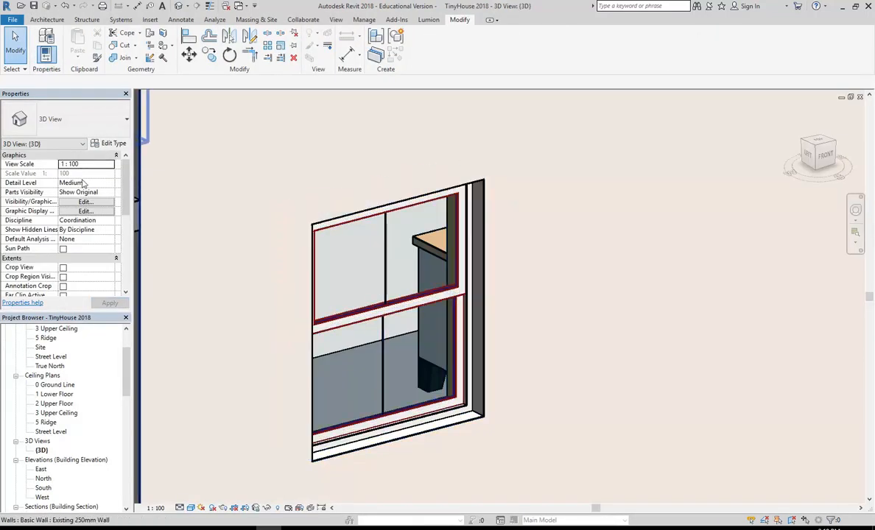
{"action": "left_click", "coordinate": [372, 323]}
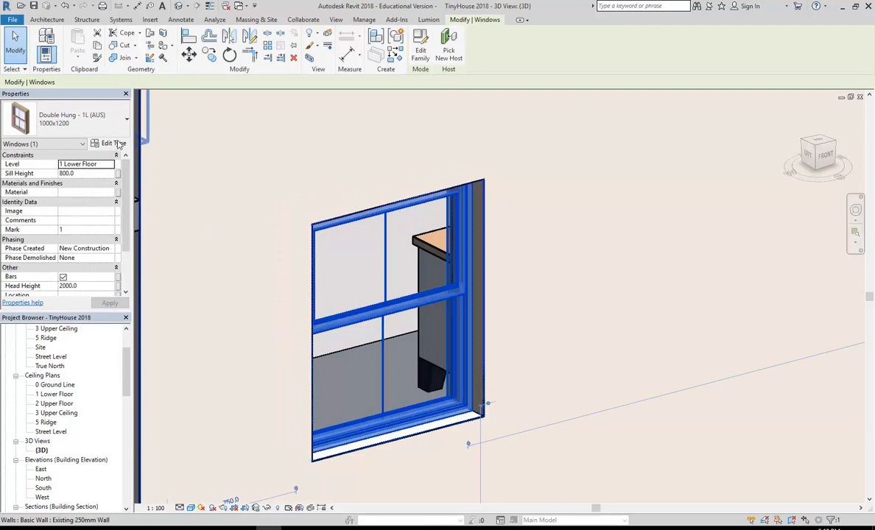
{"action": "left_click", "coordinate": [111, 145]}
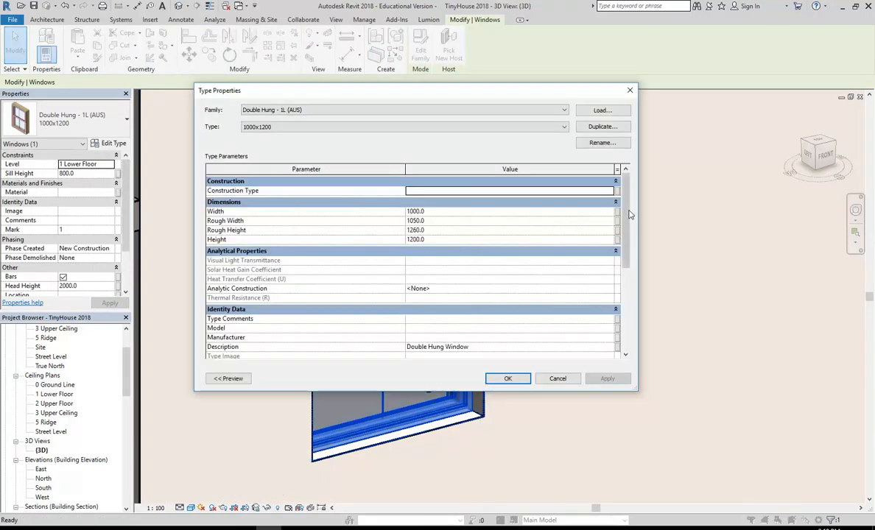
{"action": "left_click_drag", "start_coordinate": [625, 246], "coordinate": [625, 310]}
{"action": "mouse_move", "coordinate": [625, 275]}
{"action": "left_mouse_down"}
{"action": "mouse_move", "coordinate": [627, 207]}
{"action": "mouse_move", "coordinate": [622, 293]}
{"action": "left_mouse_up"}
{"action": "left_click", "coordinate": [508, 378]}
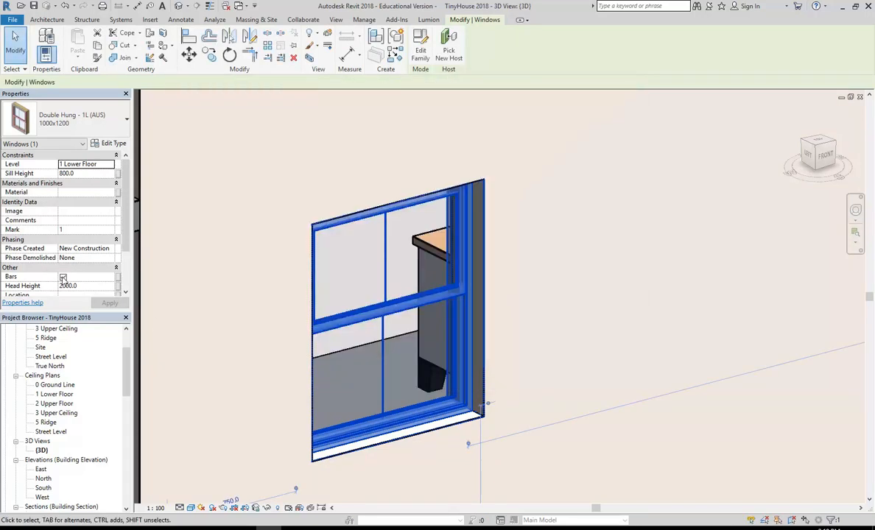
{"action": "left_click", "coordinate": [63, 278]}
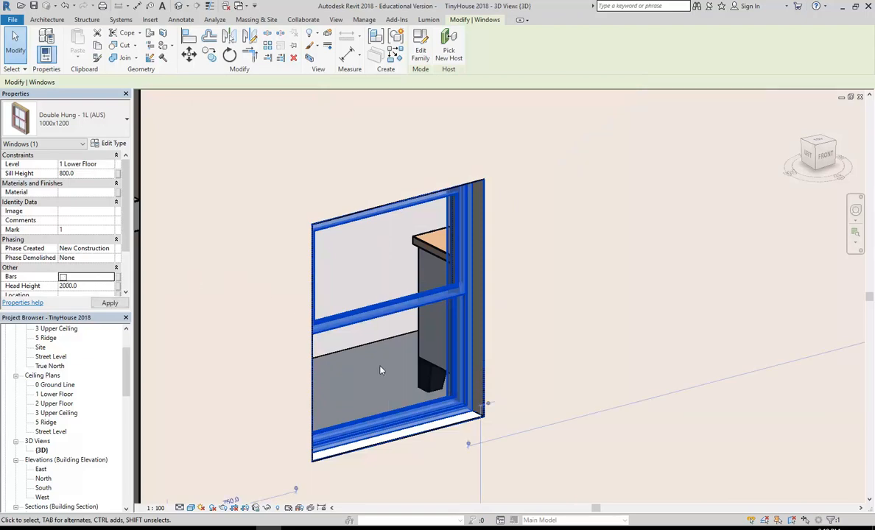
{"action": "key", "text": "Escape"}
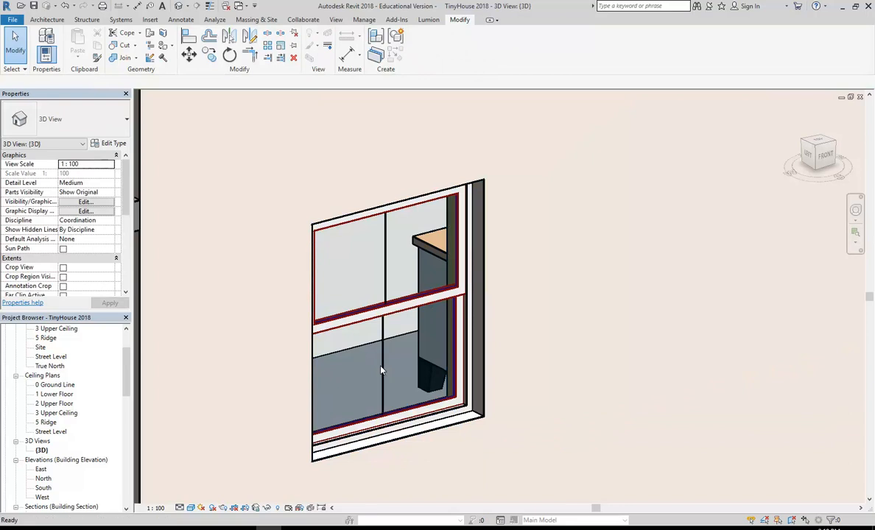
{"action": "key", "text": "ctrl+z"}
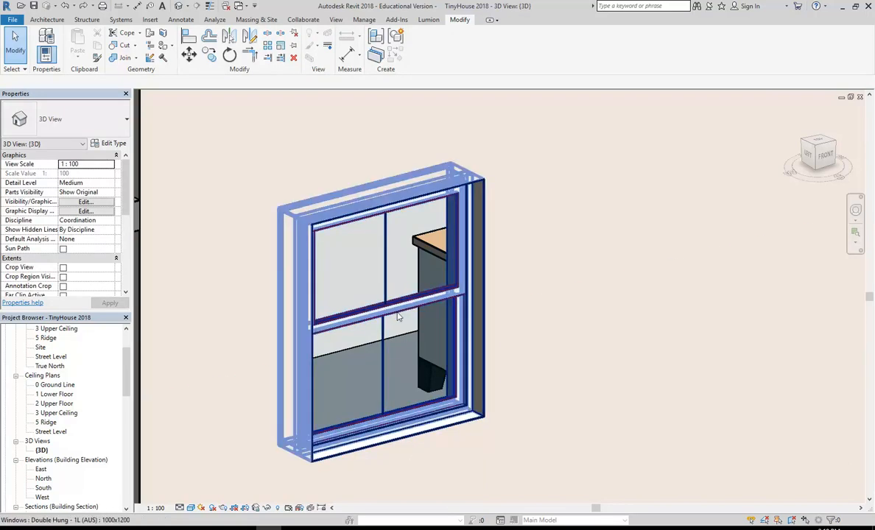
{"action": "left_click", "coordinate": [372, 318]}
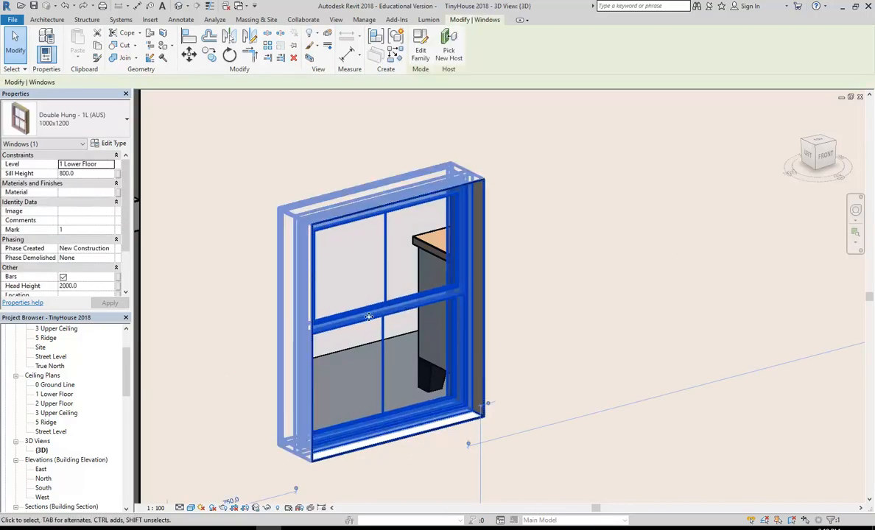
Delete the vertical bar lines from both sashes of Double Hung - 1L (AUS) and load it into the project.
{"action": "left_click", "coordinate": [423, 52]}
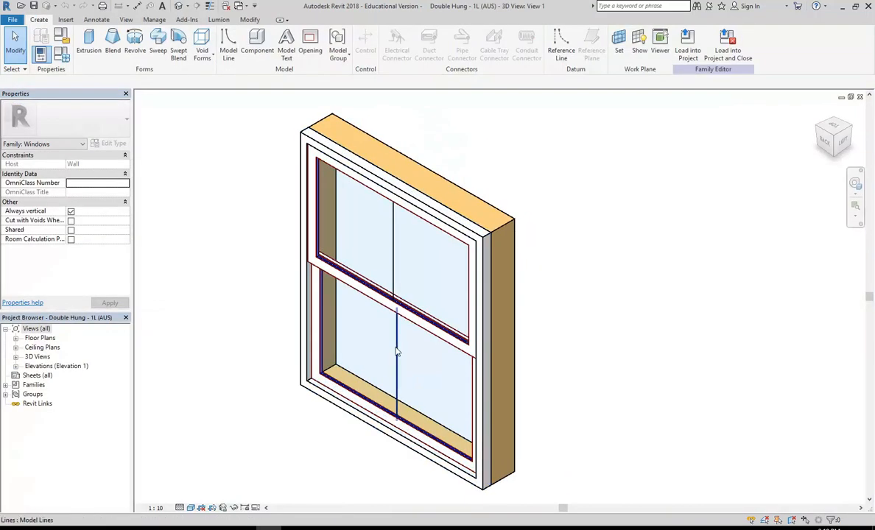
{"action": "left_click", "coordinate": [397, 354]}
{"action": "key", "text": "Delete"}
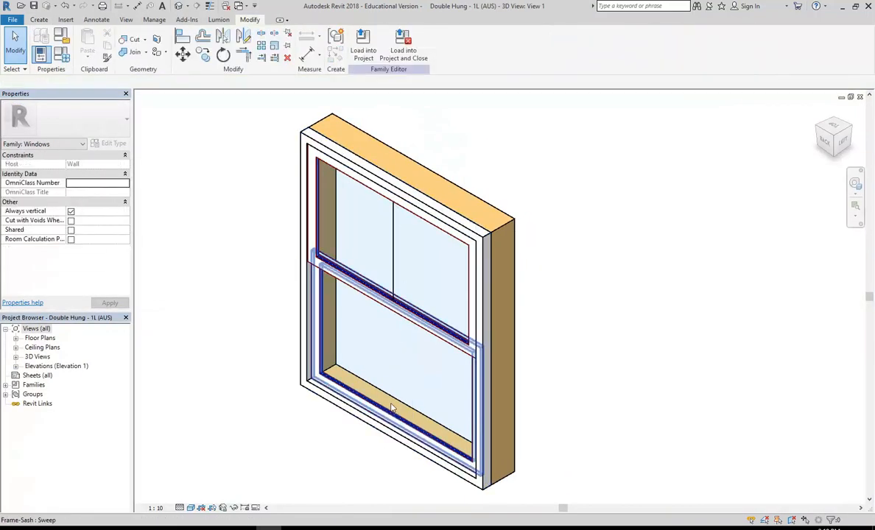
{"action": "key", "text": "d"}
{"action": "key", "text": "e"}
{"action": "key", "text": "Escape"}
{"action": "left_click", "coordinate": [394, 270]}
{"action": "key", "text": "Delete"}
{"action": "middle_click_drag", "start_coordinate": [228, 302], "coordinate": [241, 332]}
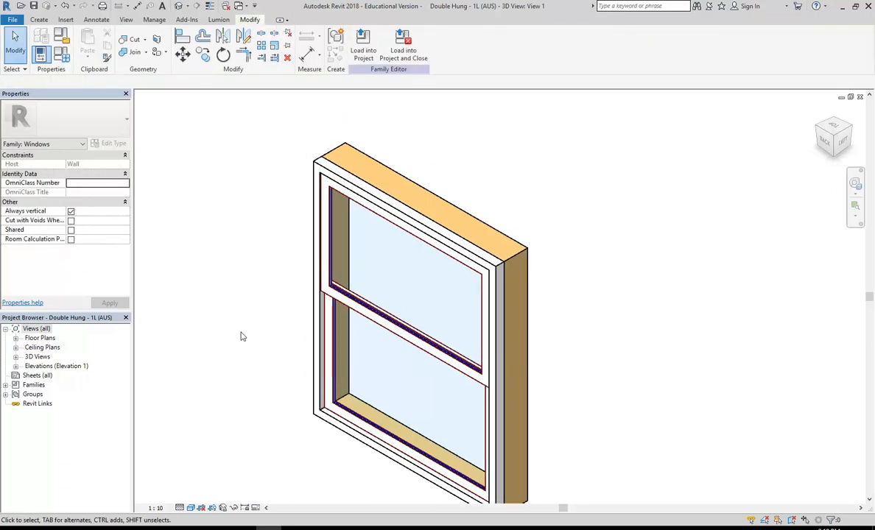
{"action": "left_click", "coordinate": [402, 51]}
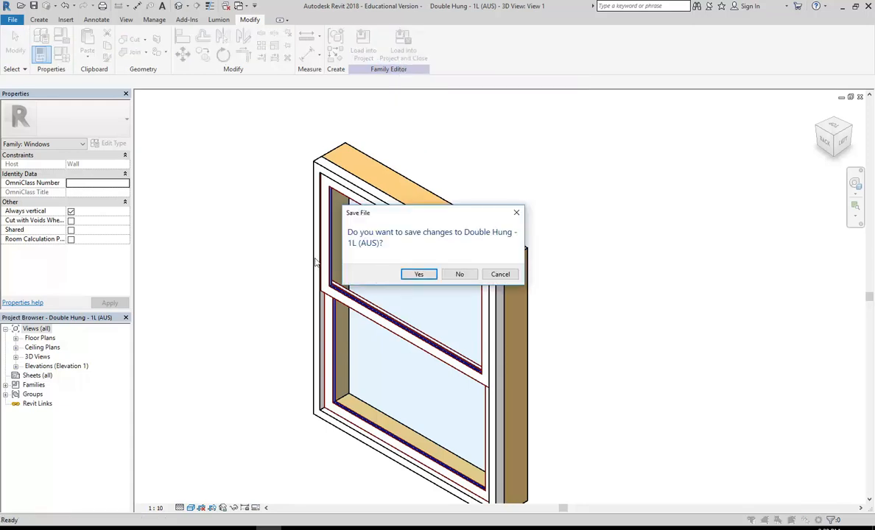
Decline saving the family file and overwrite the existing double-hung window family in the project.
{"action": "left_click", "coordinate": [459, 277]}
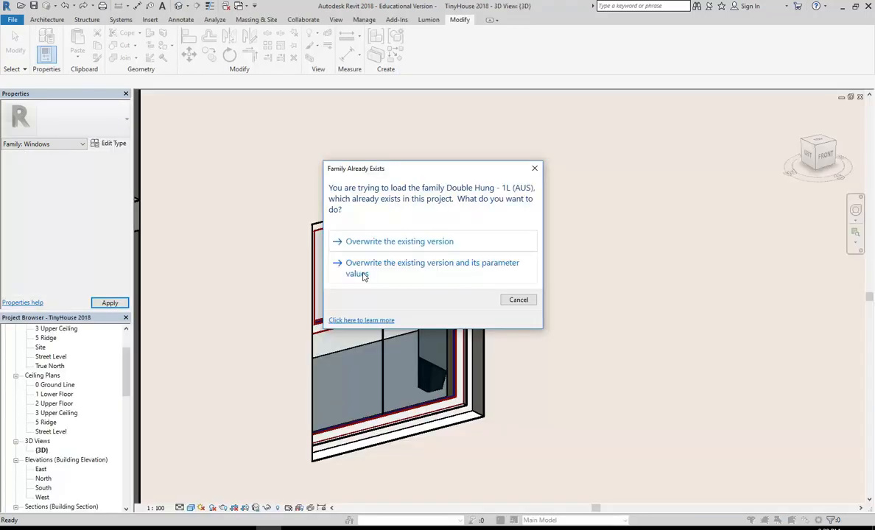
{"action": "left_click_drag", "start_coordinate": [275, 101], "coordinate": [274, 100]}
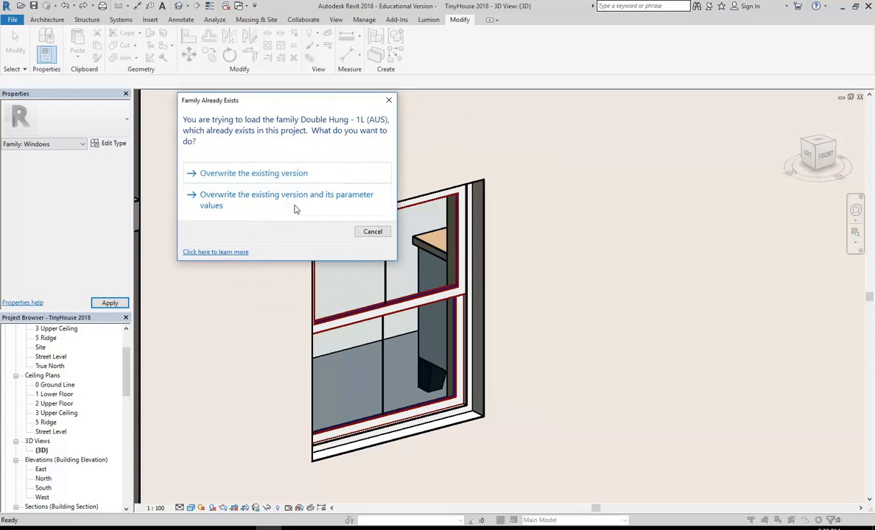
{"action": "left_click", "coordinate": [229, 174]}
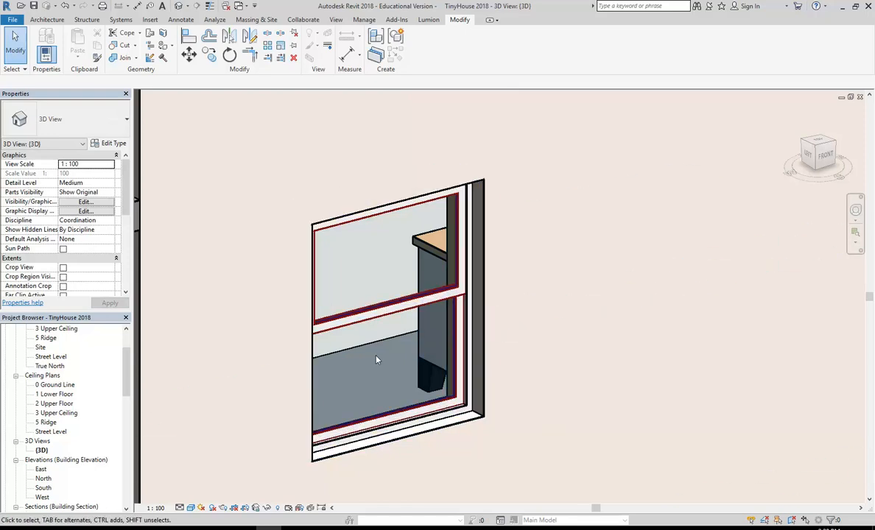
Select the updated window, switch to the 1 Lower Floor plan and start the Copy command.
{"action": "scroll", "coordinate": [376, 360], "scroll_direction": "down", "scroll_amount": 2}
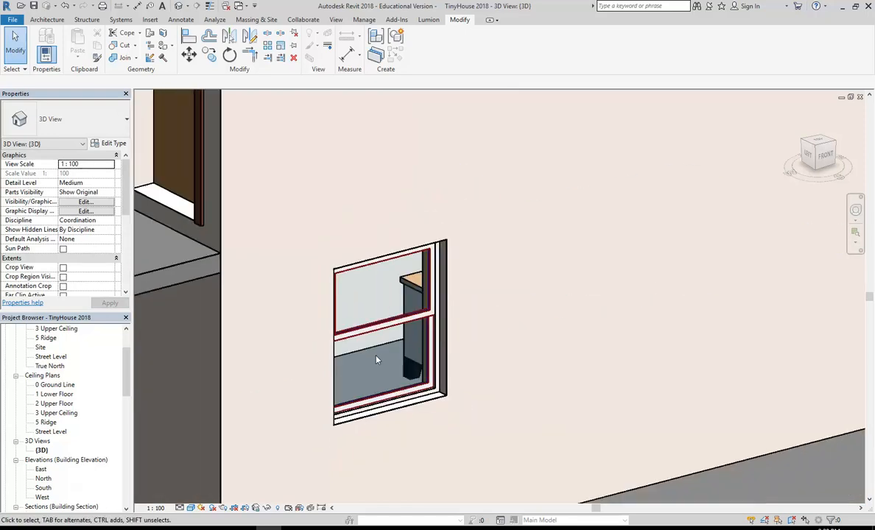
{"action": "scroll", "coordinate": [376, 359], "scroll_direction": "down", "scroll_amount": 3}
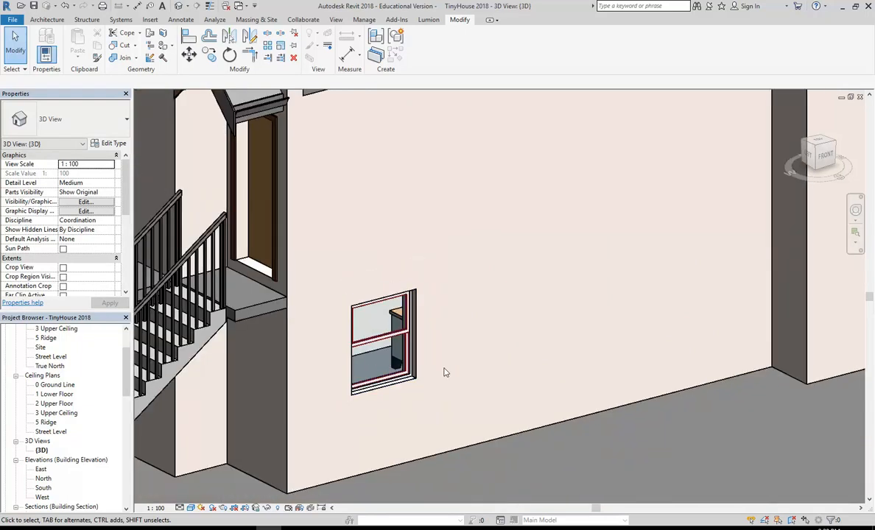
{"action": "middle_click_drag", "start_coordinate": [421, 372], "coordinate": [461, 374], "text": "shift"}
{"action": "scroll", "coordinate": [438, 410], "scroll_direction": "up", "scroll_amount": 2}
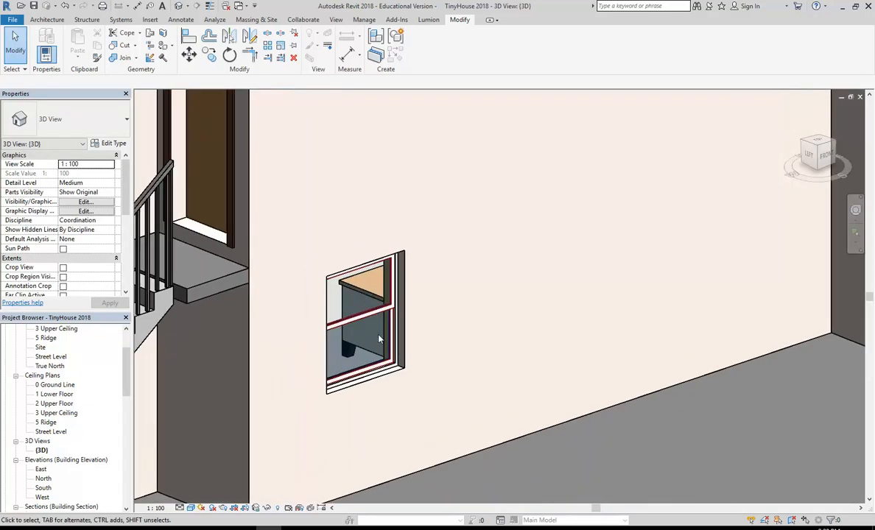
{"action": "left_click", "coordinate": [366, 316]}
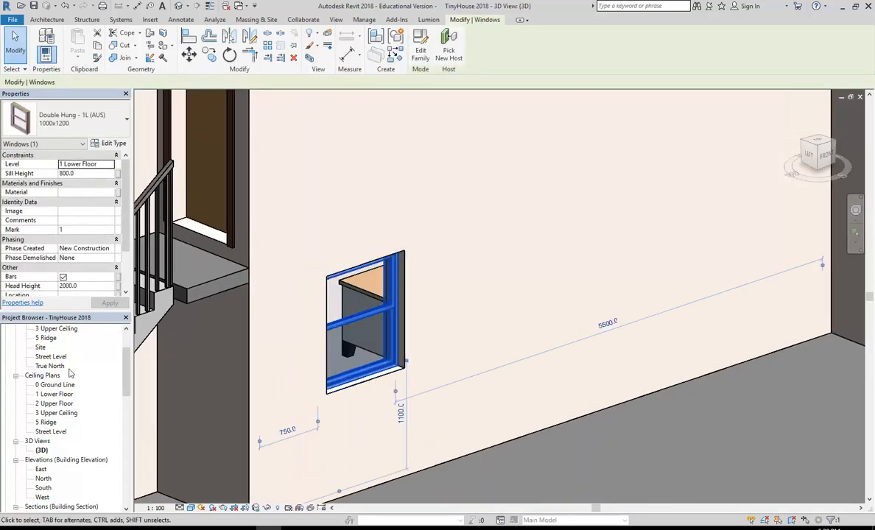
{"action": "left_click_drag", "start_coordinate": [126, 365], "coordinate": [126, 348]}
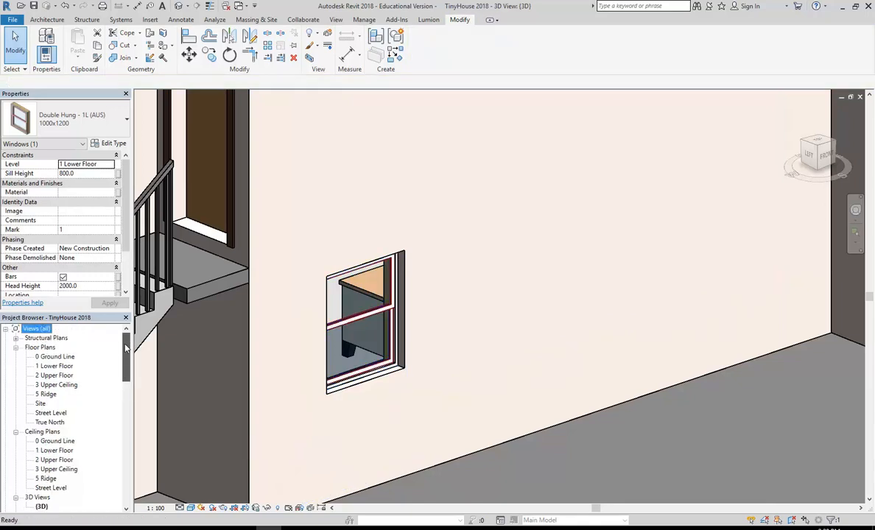
{"action": "double_click", "coordinate": [53, 366]}
{"action": "scroll", "coordinate": [375, 348], "scroll_direction": "down", "scroll_amount": 1}
{"action": "middle_click_drag", "start_coordinate": [375, 348], "coordinate": [279, 368]}
{"action": "scroll", "coordinate": [279, 369], "scroll_direction": "up", "scroll_amount": 2}
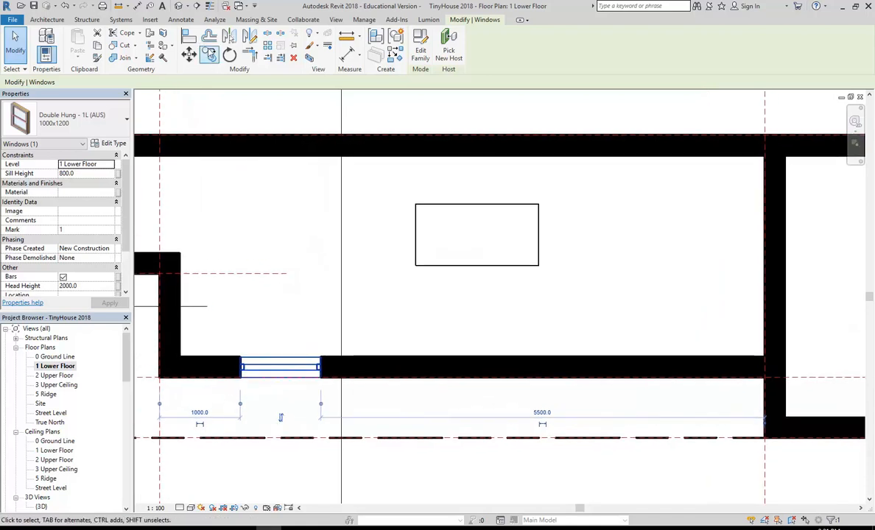
{"action": "left_click", "coordinate": [210, 58]}
Place a copy of the window further along the lower floor's front wall.
{"action": "left_click", "coordinate": [259, 324]}
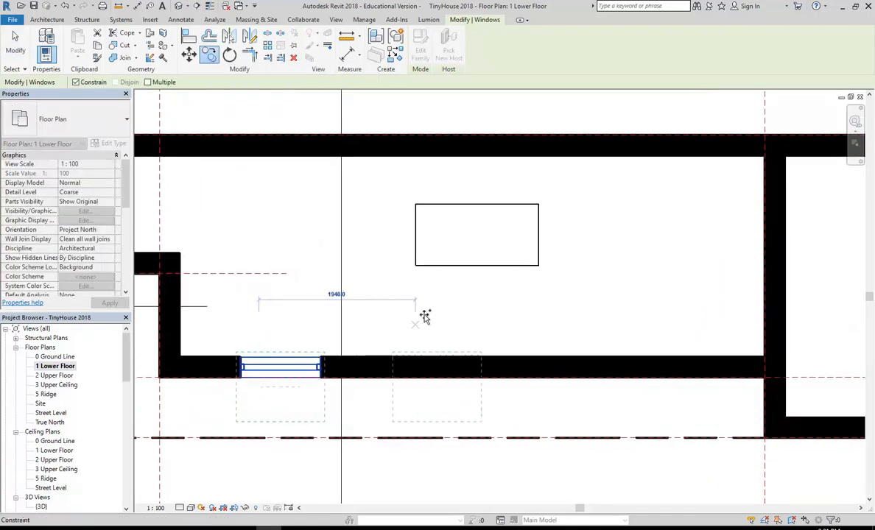
{"action": "left_click", "coordinate": [505, 313]}
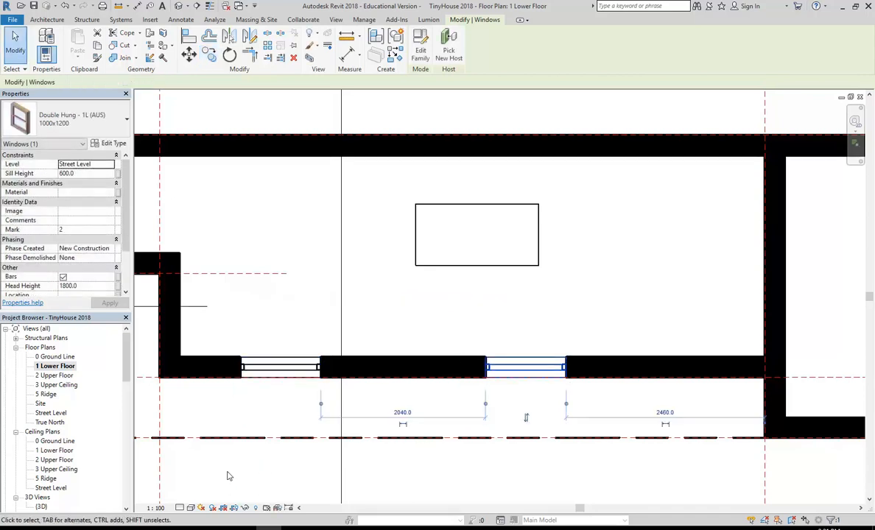
{"action": "left_click", "coordinate": [294, 528]}
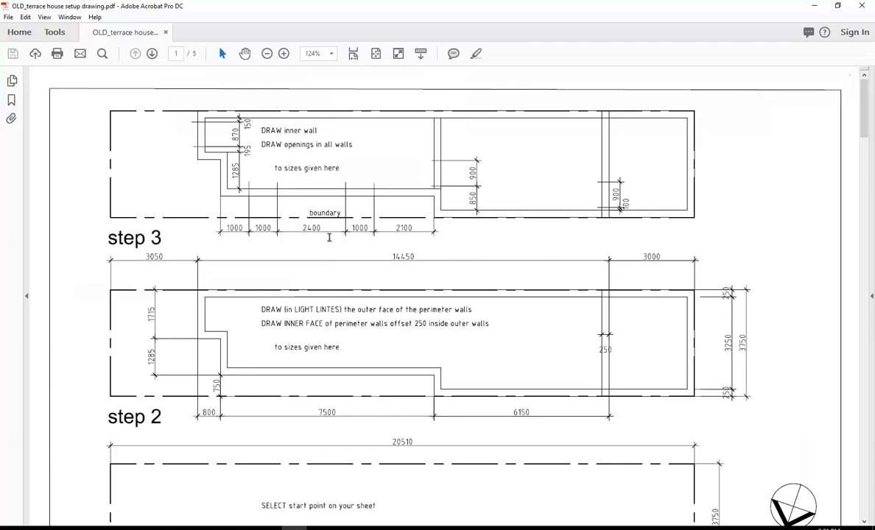
{"action": "left_click", "coordinate": [814, 5]}
Change the 2040 spacing between the two windows to 2400.
{"action": "scroll", "coordinate": [538, 270], "scroll_direction": "up", "scroll_amount": 2}
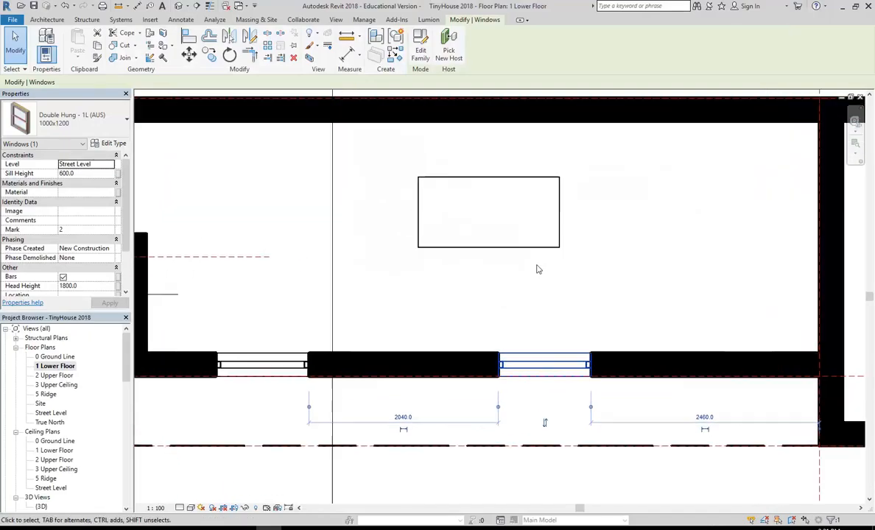
{"action": "left_click", "coordinate": [403, 417]}
{"action": "type", "text": "2400"}
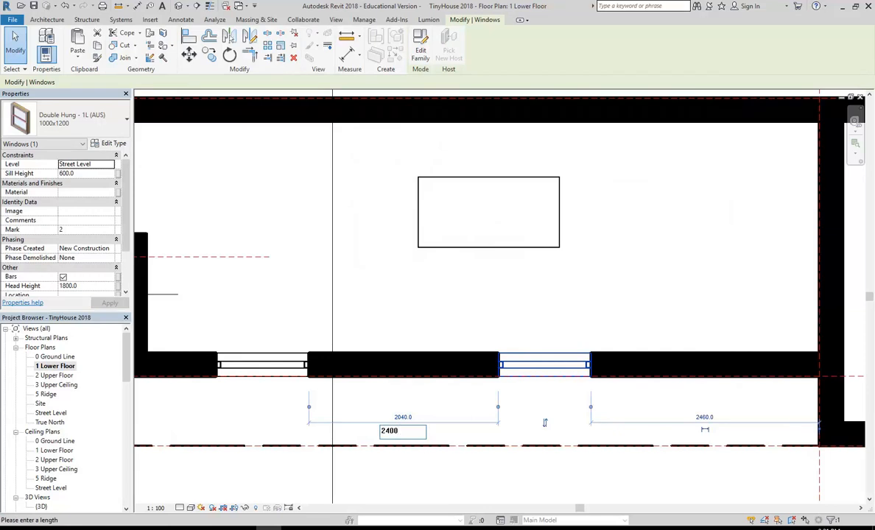
{"action": "key", "text": "Return"}
{"action": "scroll", "coordinate": [431, 288], "scroll_direction": "down", "scroll_amount": 2}
{"action": "middle_click_drag", "start_coordinate": [430, 288], "coordinate": [406, 303]}
Bring the terrace house setup drawing to the front in Acrobat with the side pane hidden.
{"action": "left_click", "coordinate": [433, 294]}
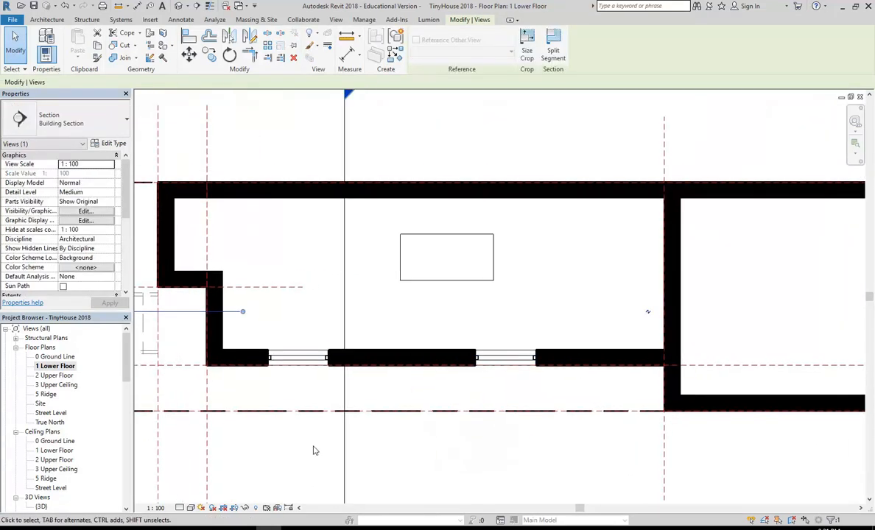
{"action": "mouse_move", "coordinate": [254, 527]}
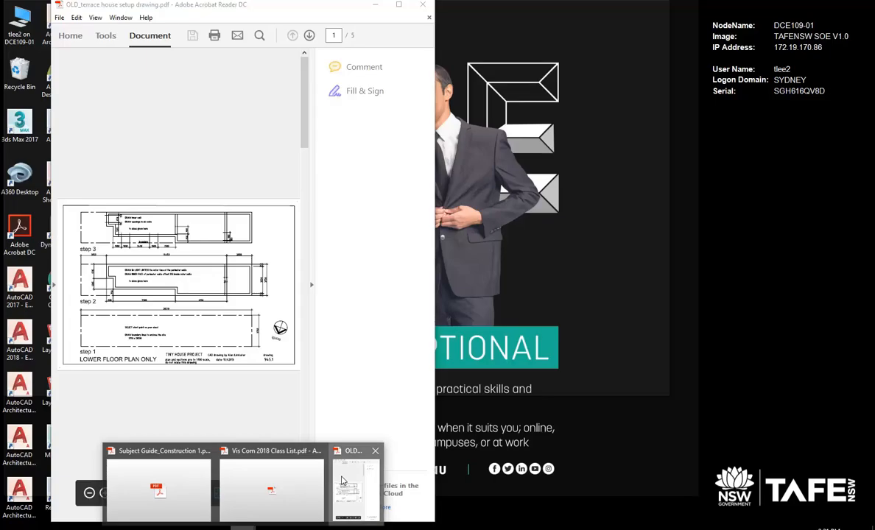
{"action": "left_click", "coordinate": [356, 486]}
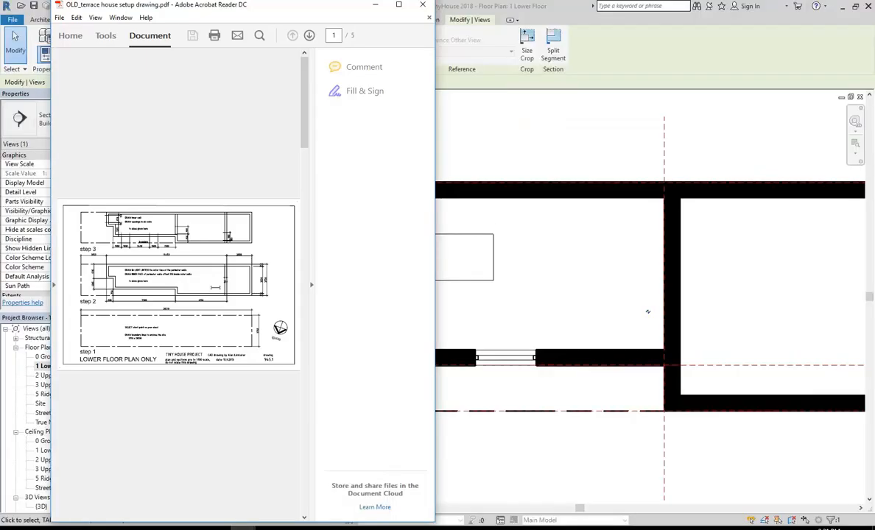
{"action": "left_click", "coordinate": [313, 165]}
{"action": "left_click", "coordinate": [375, 5]}
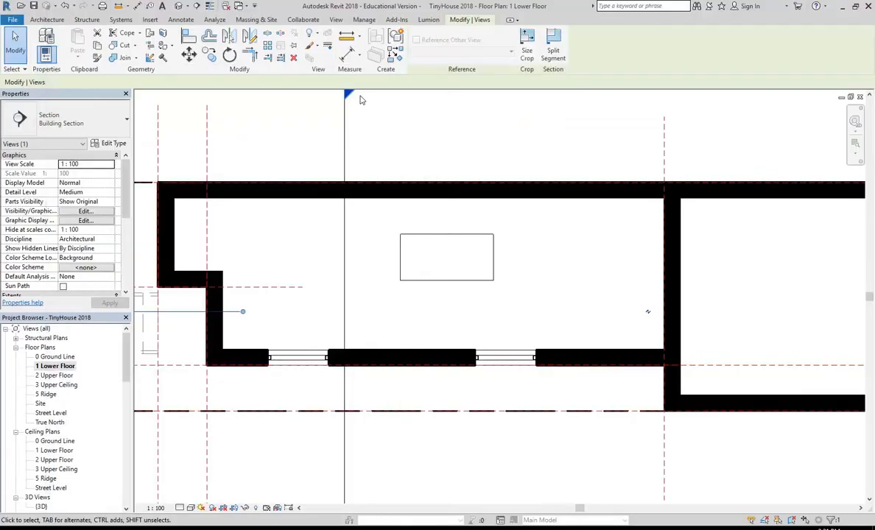
{"action": "mouse_move", "coordinate": [254, 527]}
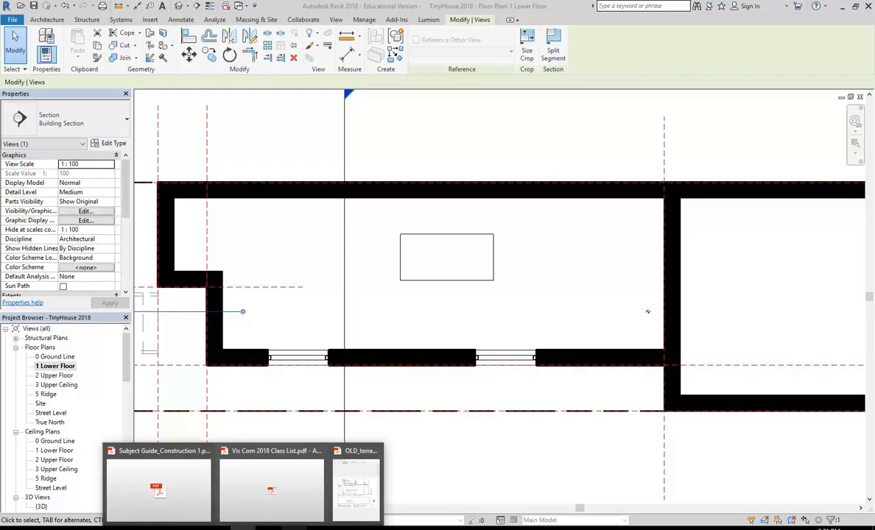
{"action": "left_click", "coordinate": [355, 486]}
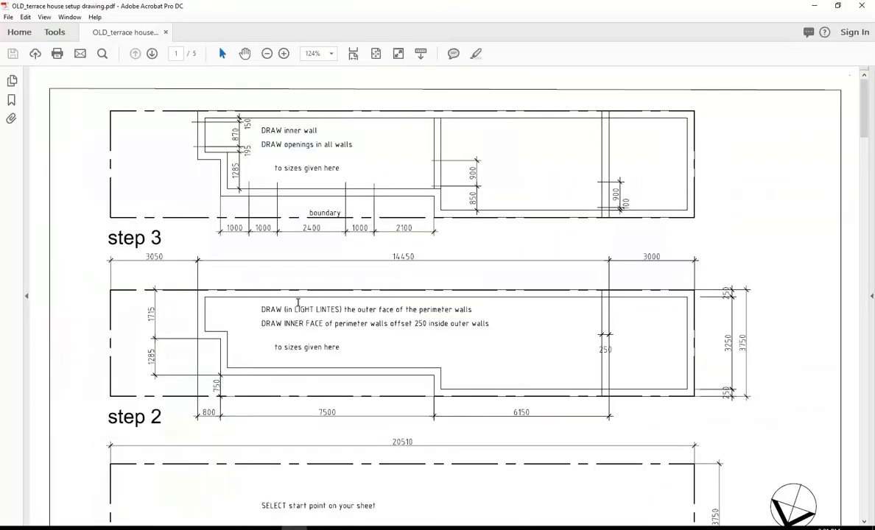
Scroll the setup drawing down to the upper floor plan on page 3.
{"action": "scroll", "coordinate": [300, 232], "scroll_direction": "down", "scroll_amount": 4}
{"action": "scroll", "coordinate": [301, 233], "scroll_direction": "up", "scroll_amount": 3}
{"action": "scroll", "coordinate": [301, 234], "scroll_direction": "up", "scroll_amount": 1}
{"action": "scroll", "coordinate": [301, 234], "scroll_direction": "down", "scroll_amount": 10}
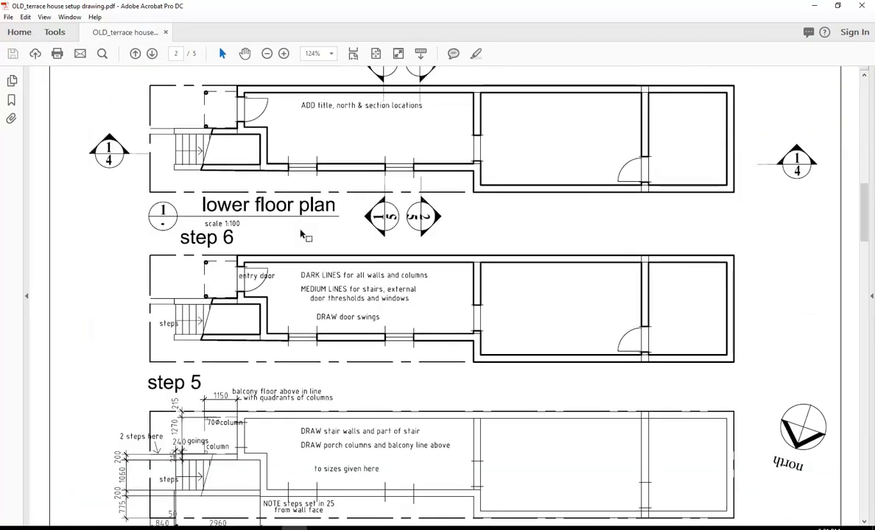
{"action": "scroll", "coordinate": [301, 234], "scroll_direction": "down", "scroll_amount": 1}
{"action": "scroll", "coordinate": [301, 235], "scroll_direction": "up", "scroll_amount": 1}
{"action": "scroll", "coordinate": [300, 234], "scroll_direction": "down", "scroll_amount": 1}
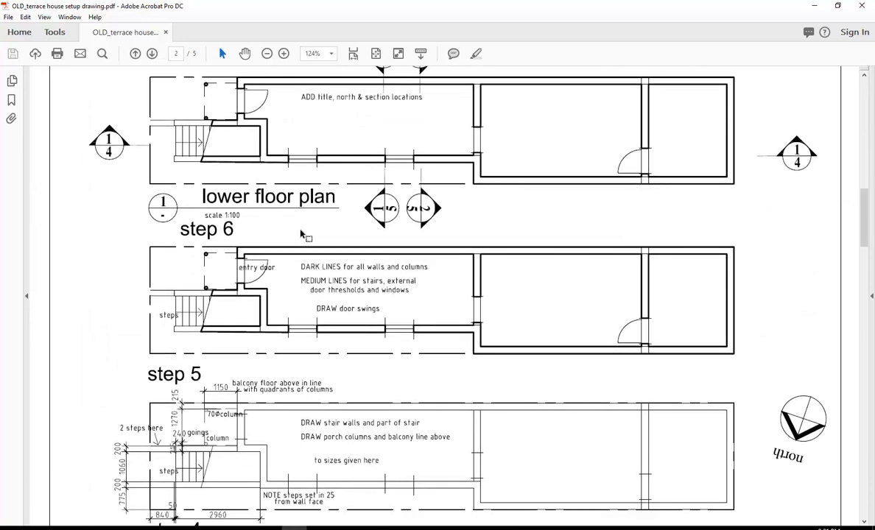
{"action": "scroll", "coordinate": [301, 234], "scroll_direction": "down", "scroll_amount": 10}
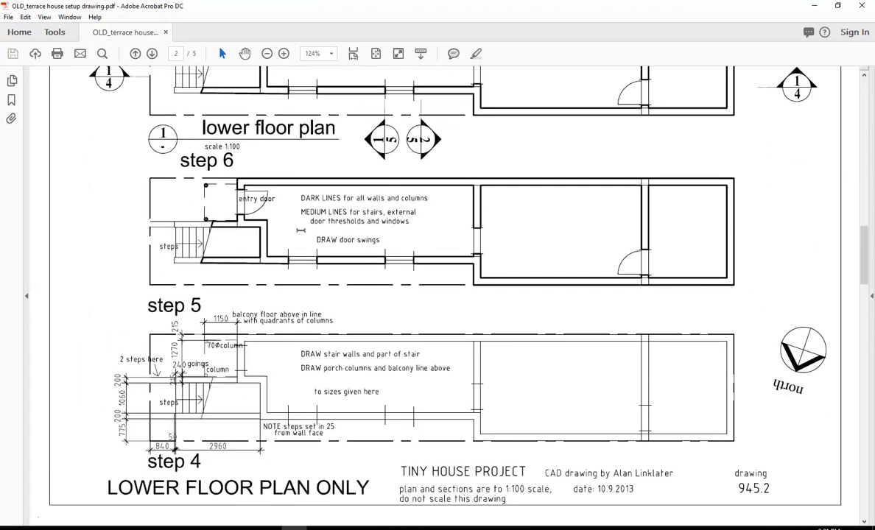
{"action": "scroll", "coordinate": [300, 230], "scroll_direction": "down", "scroll_amount": 2}
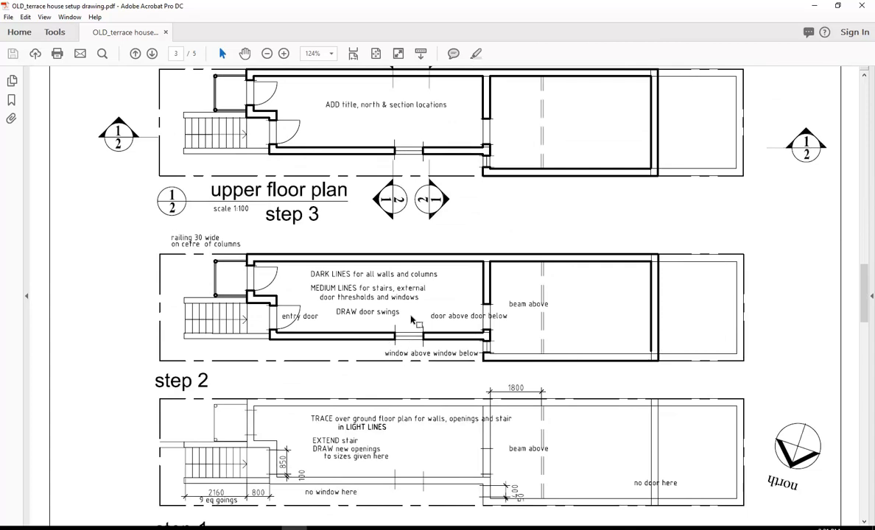
{"action": "scroll", "coordinate": [411, 324], "scroll_direction": "up", "scroll_amount": 10}
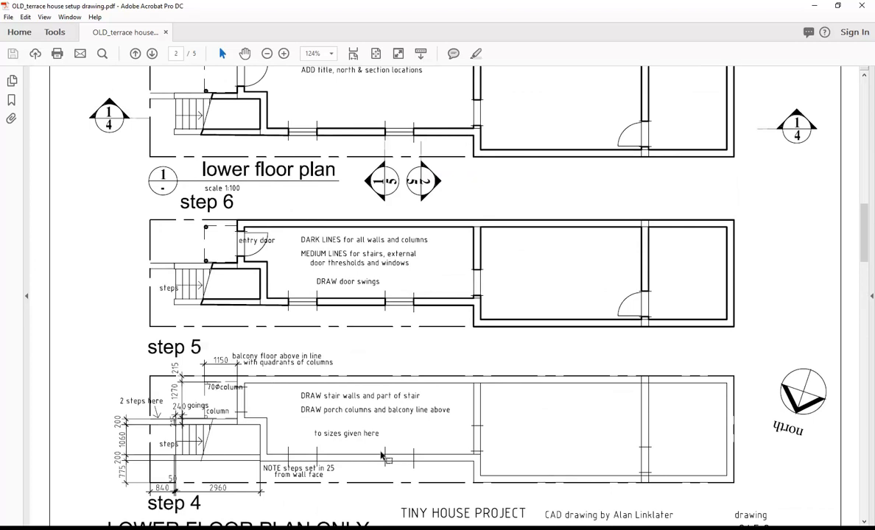
{"action": "scroll", "coordinate": [473, 242], "scroll_direction": "down", "scroll_amount": 10}
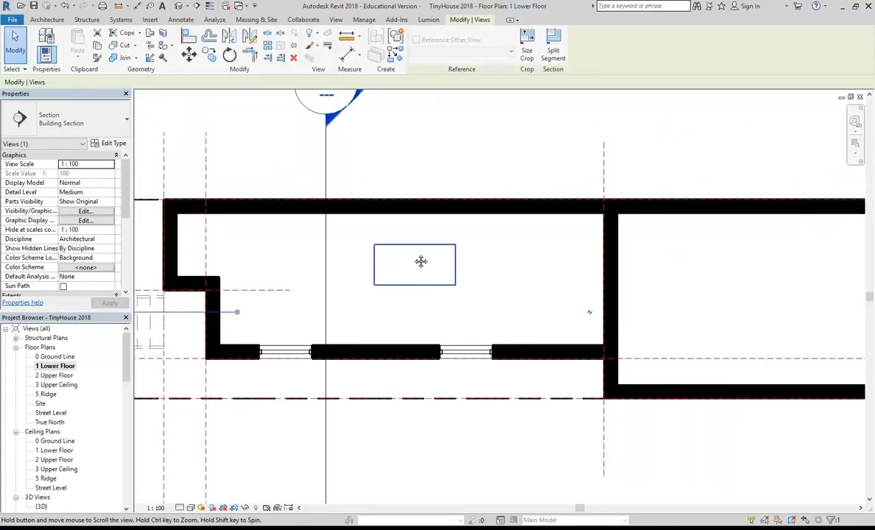
Copy the lower floor's right-hand front window to the clipboard.
{"action": "middle_click_drag", "start_coordinate": [420, 262], "coordinate": [406, 263]}
{"action": "scroll", "coordinate": [406, 262], "scroll_direction": "up", "scroll_amount": 1}
{"action": "left_click", "coordinate": [432, 336]}
{"action": "left_click", "coordinate": [450, 370]}
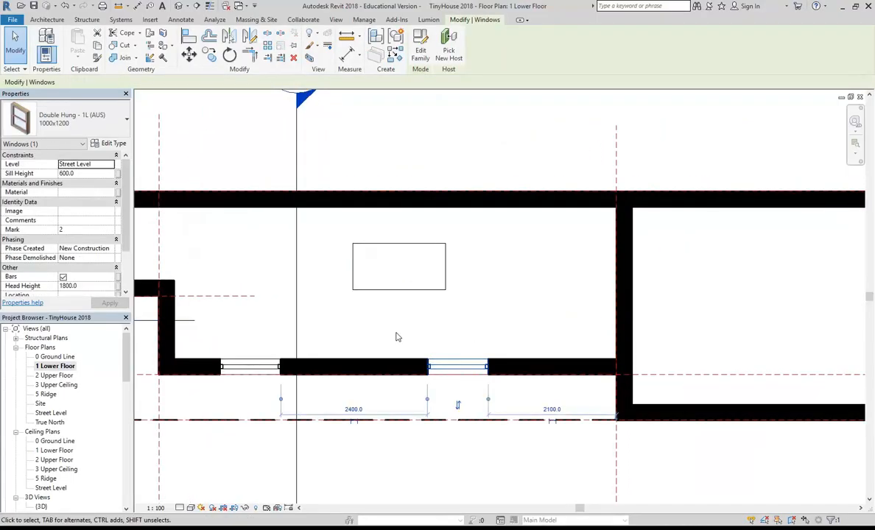
{"action": "scroll", "coordinate": [461, 366], "scroll_direction": "up", "scroll_amount": 2}
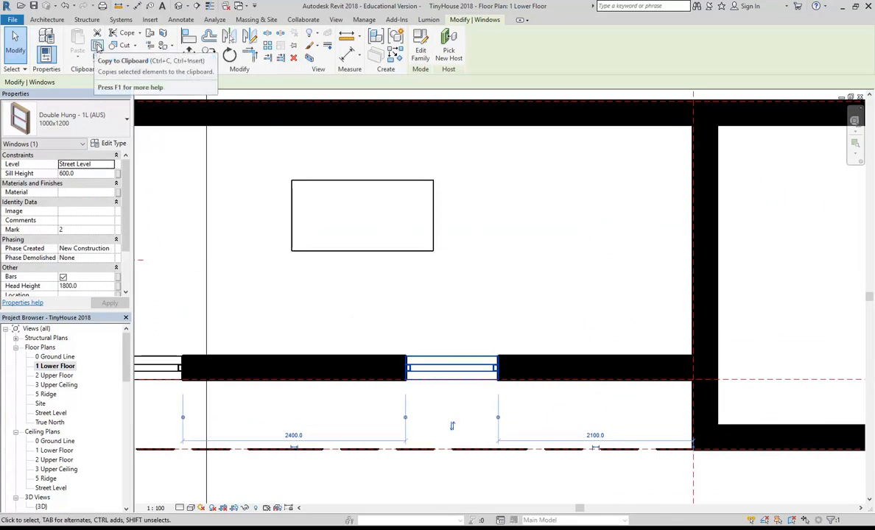
{"action": "left_click", "coordinate": [97, 47]}
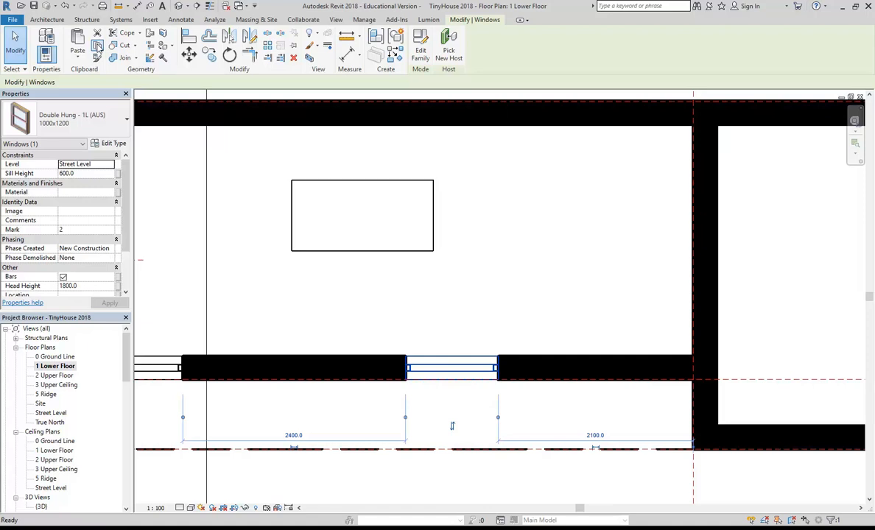
Open the 2 Upper Floor plan and shift it to the right.
{"action": "double_click", "coordinate": [56, 376]}
{"action": "scroll", "coordinate": [298, 287], "scroll_direction": "down", "scroll_amount": 1}
{"action": "middle_click_drag", "start_coordinate": [299, 287], "coordinate": [448, 295]}
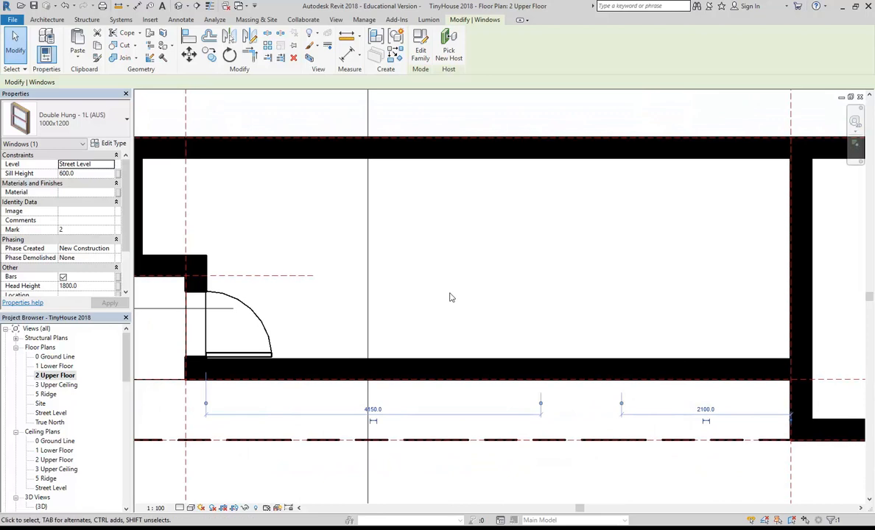
Paste the window Aligned to Current View into the upper floor's front wall.
{"action": "key", "text": "Escape"}
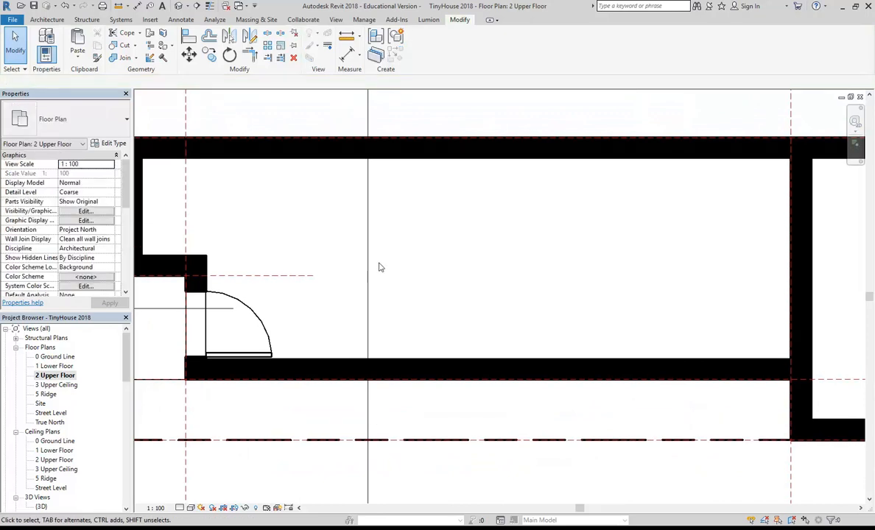
{"action": "left_click", "coordinate": [76, 59]}
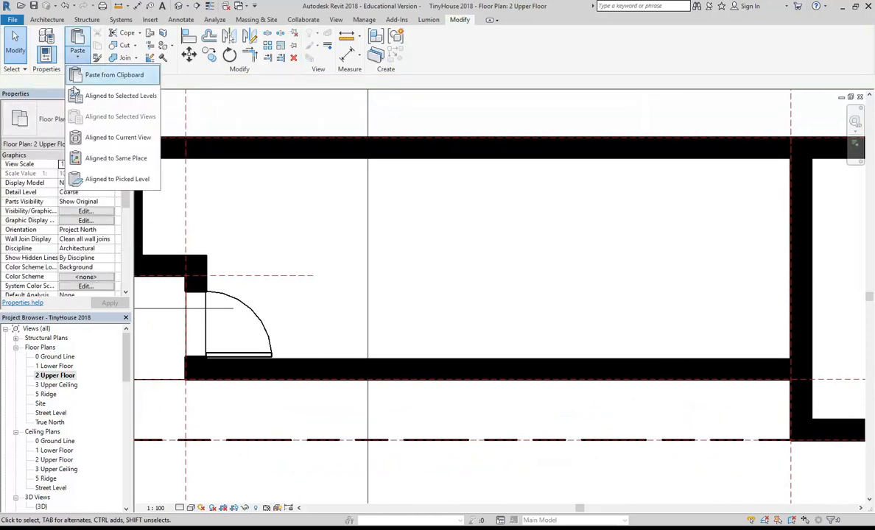
{"action": "left_click", "coordinate": [92, 140]}
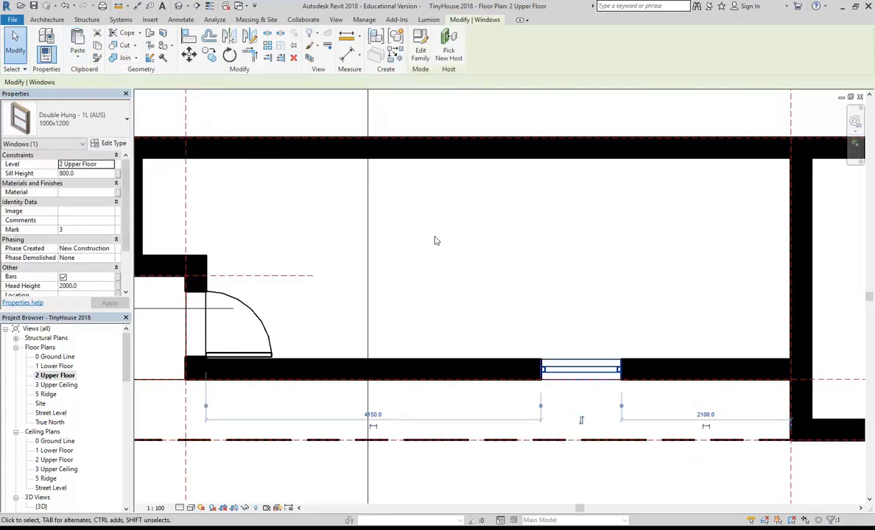
{"action": "left_click", "coordinate": [465, 271]}
Check the pasted upper-floor window in the 3D view, then save the project.
{"action": "left_click", "coordinate": [178, 6]}
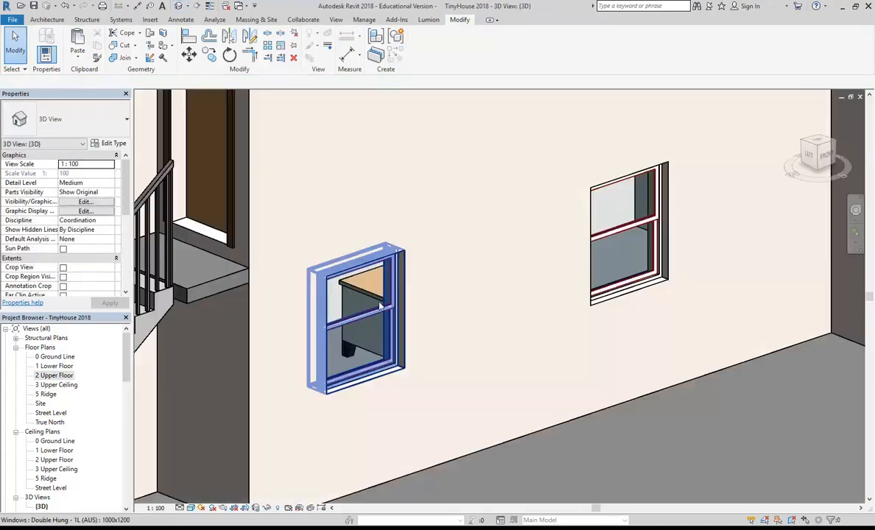
{"action": "scroll", "coordinate": [447, 277], "scroll_direction": "down", "scroll_amount": 2}
{"action": "middle_click_drag", "start_coordinate": [474, 231], "coordinate": [458, 224], "text": "shift"}
{"action": "scroll", "coordinate": [460, 223], "scroll_direction": "down", "scroll_amount": 2}
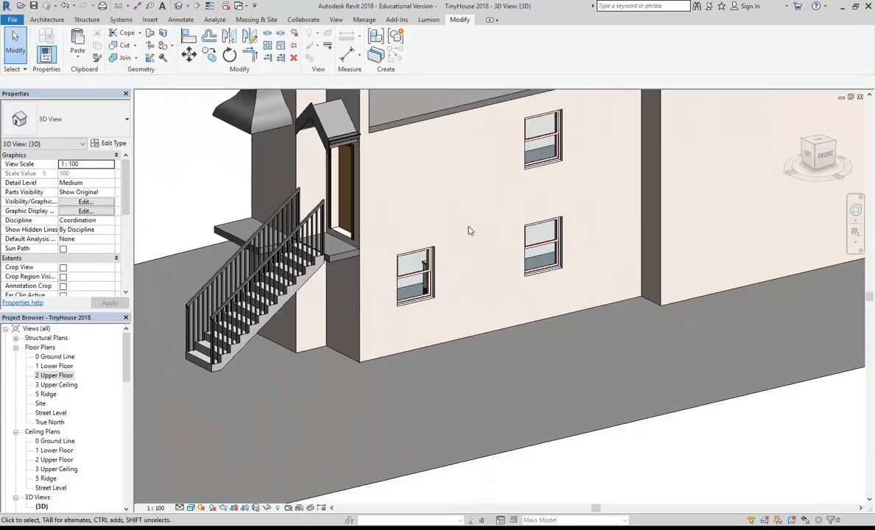
{"action": "scroll", "coordinate": [423, 268], "scroll_direction": "down", "scroll_amount": 2}
{"action": "middle_click_drag", "start_coordinate": [424, 267], "coordinate": [383, 311], "text": "shift"}
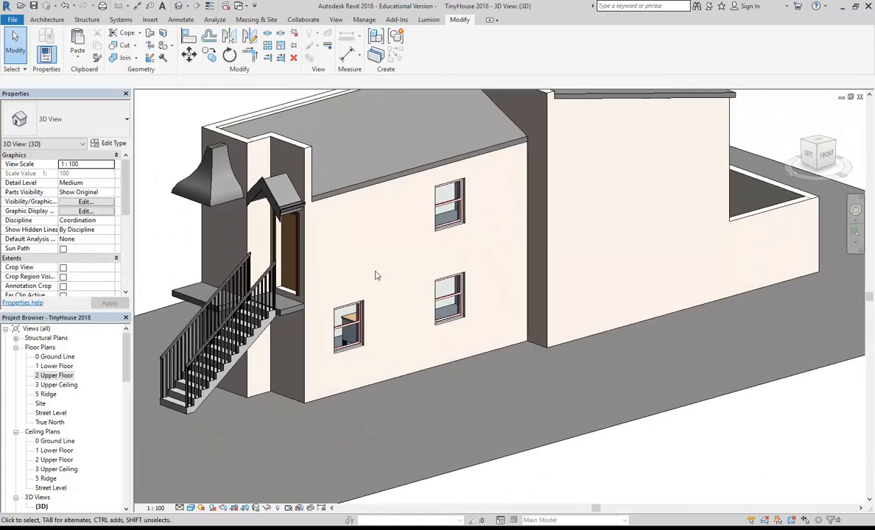
{"action": "middle_click_drag", "start_coordinate": [376, 275], "coordinate": [408, 289]}
{"action": "scroll", "coordinate": [408, 289], "scroll_direction": "up", "scroll_amount": 2}
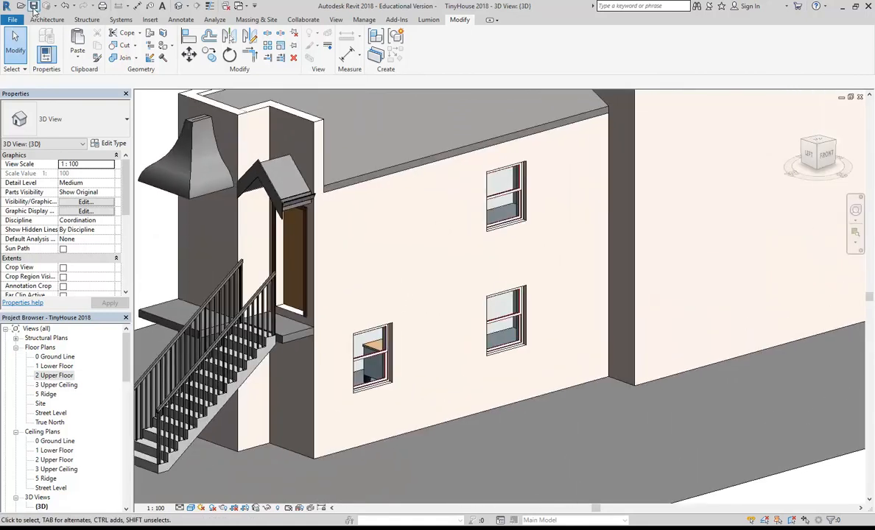
{"action": "left_click", "coordinate": [33, 7]}
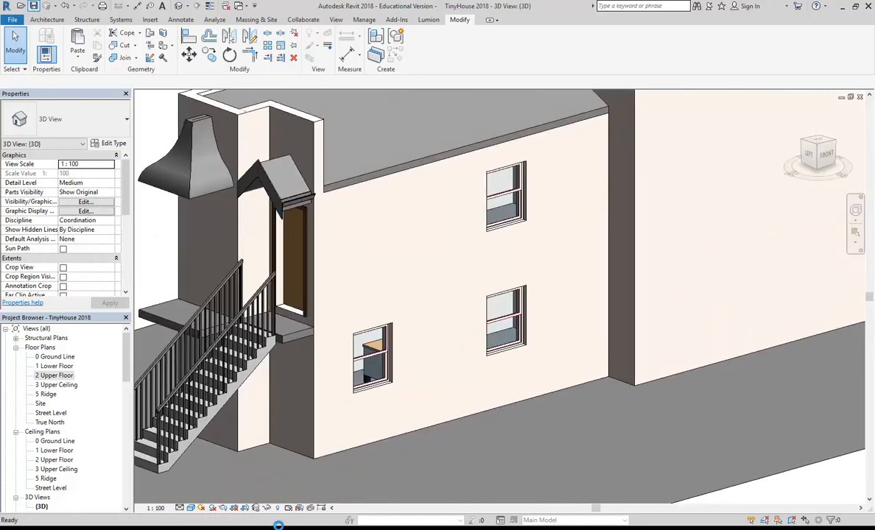
Switch to the setup drawing PDF and scroll through the floor plan steps on pages 1–3.
{"action": "key", "text": "alt+Tab"}
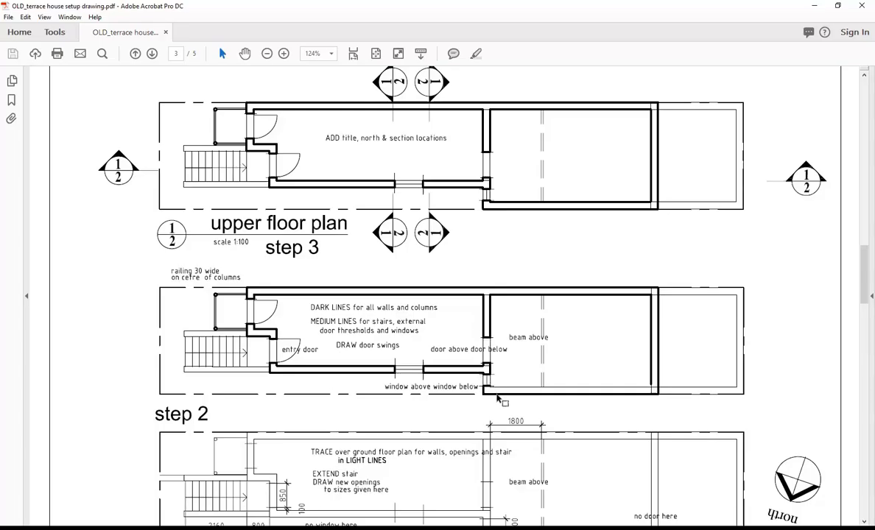
{"action": "scroll", "coordinate": [491, 381], "scroll_direction": "up", "scroll_amount": 1, "text": "ctrl"}
{"action": "scroll", "coordinate": [491, 382], "scroll_direction": "up", "scroll_amount": 1, "text": "ctrl"}
{"action": "scroll", "coordinate": [491, 381], "scroll_direction": "down", "scroll_amount": 1, "text": "ctrl"}
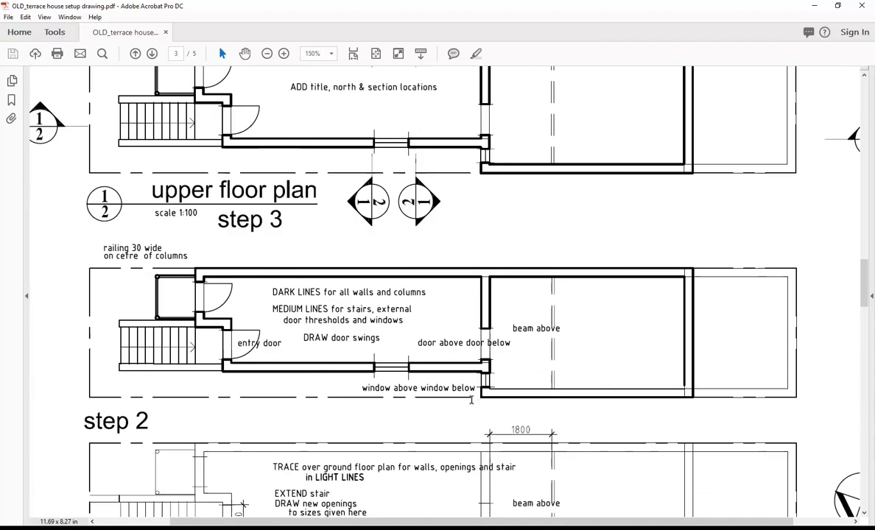
{"action": "scroll", "coordinate": [471, 357], "scroll_direction": "up", "scroll_amount": 8}
{"action": "scroll", "coordinate": [472, 357], "scroll_direction": "up", "scroll_amount": 10}
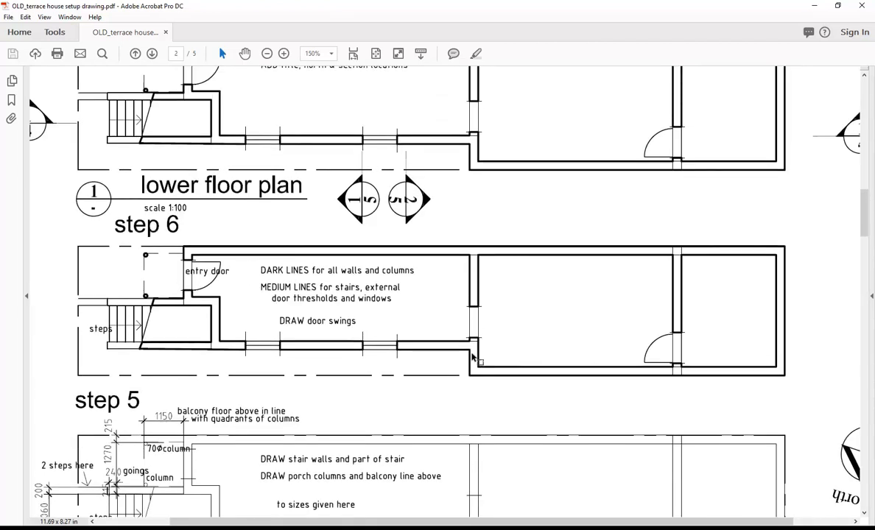
{"action": "scroll", "coordinate": [472, 357], "scroll_direction": "up", "scroll_amount": 6}
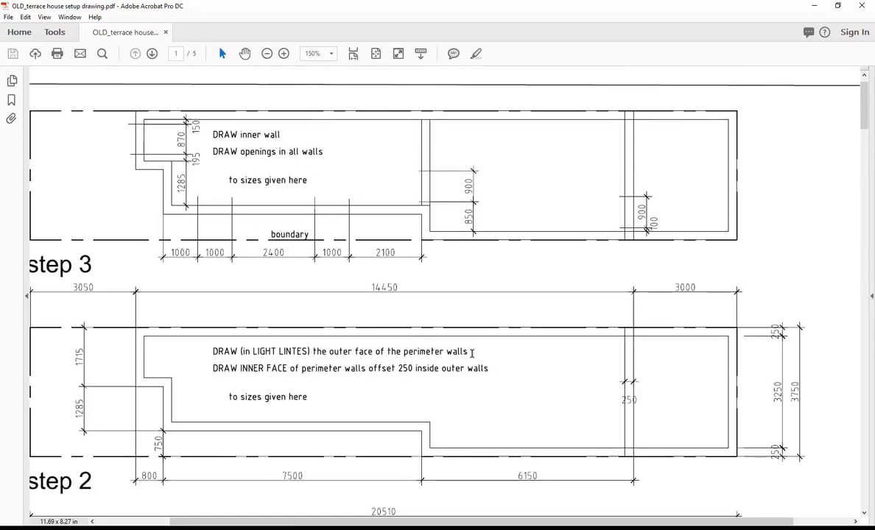
{"action": "scroll", "coordinate": [472, 353], "scroll_direction": "down", "scroll_amount": 4}
{"action": "scroll", "coordinate": [472, 356], "scroll_direction": "up", "scroll_amount": 4}
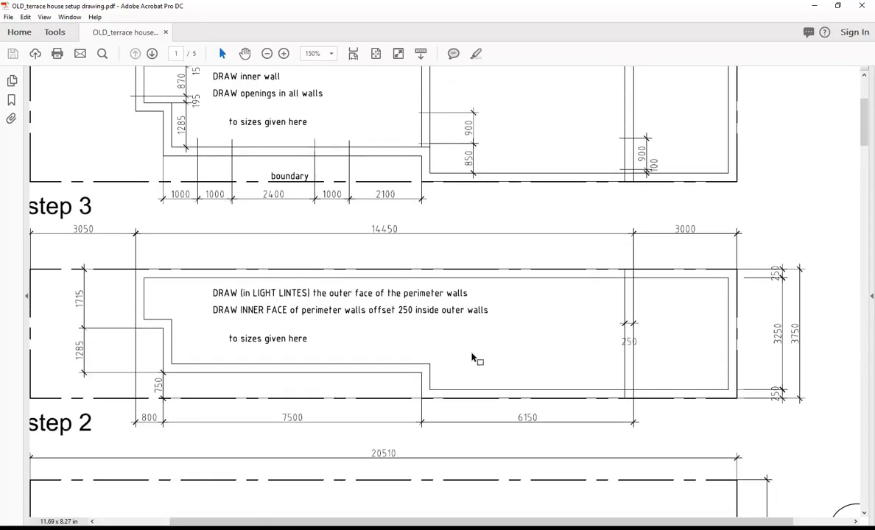
{"action": "scroll", "coordinate": [472, 355], "scroll_direction": "down", "scroll_amount": 15}
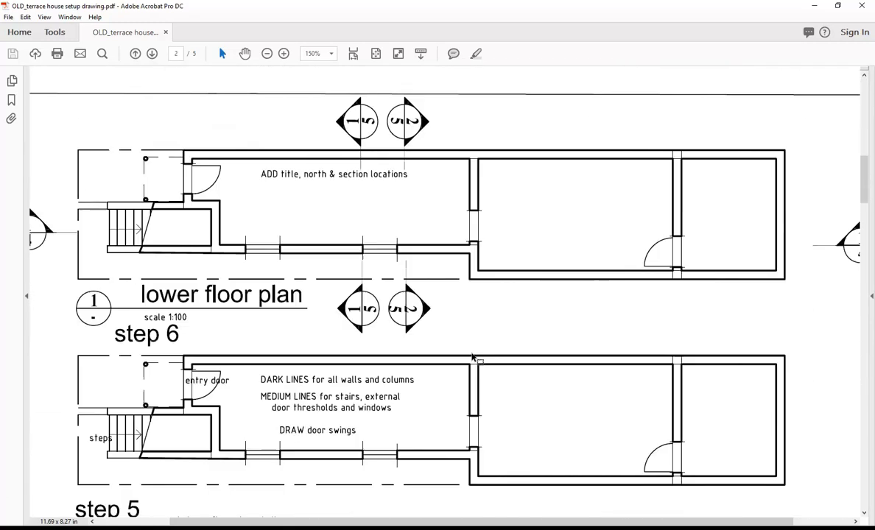
{"action": "scroll", "coordinate": [472, 357], "scroll_direction": "down", "scroll_amount": 12}
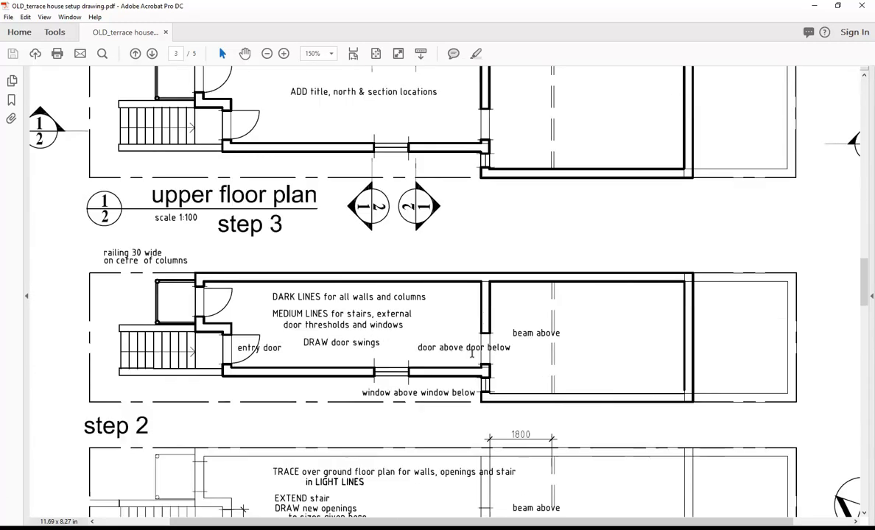
{"action": "scroll", "coordinate": [483, 393], "scroll_direction": "down", "scroll_amount": 1}
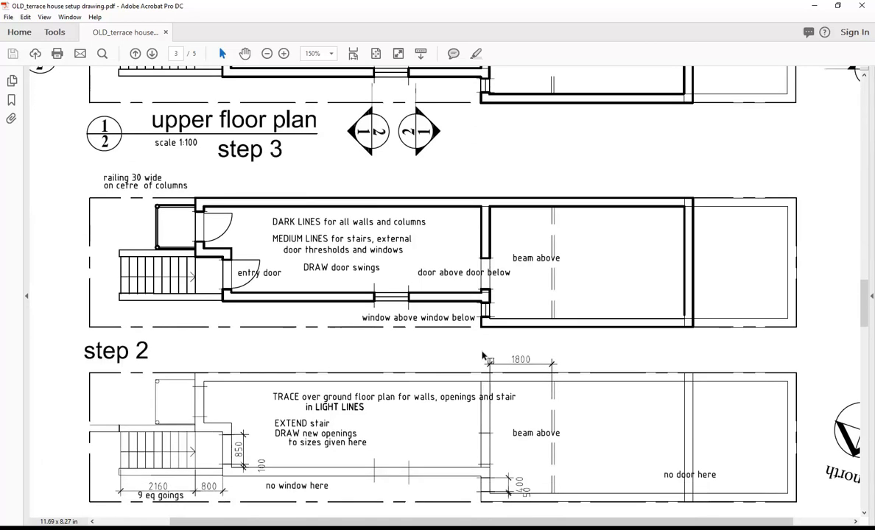
{"action": "scroll", "coordinate": [483, 392], "scroll_direction": "down", "scroll_amount": 1}
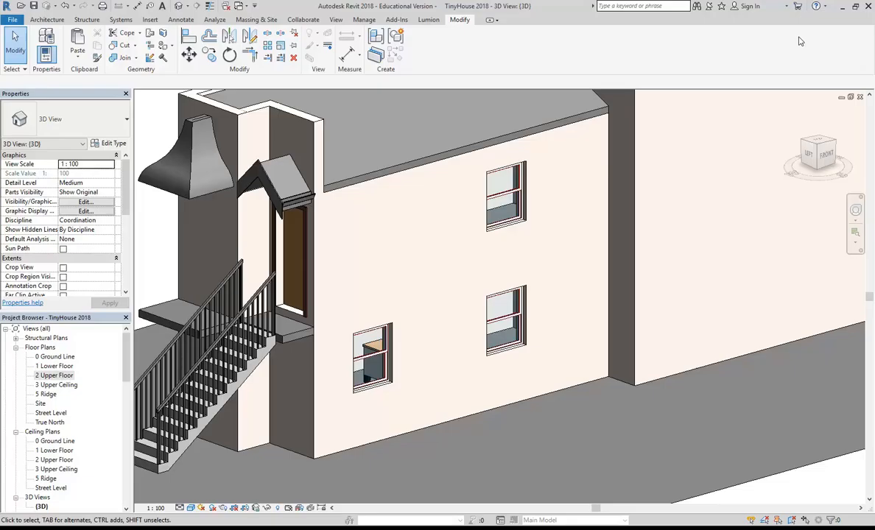
{"action": "scroll", "coordinate": [425, 345], "scroll_direction": "up", "scroll_amount": 2}
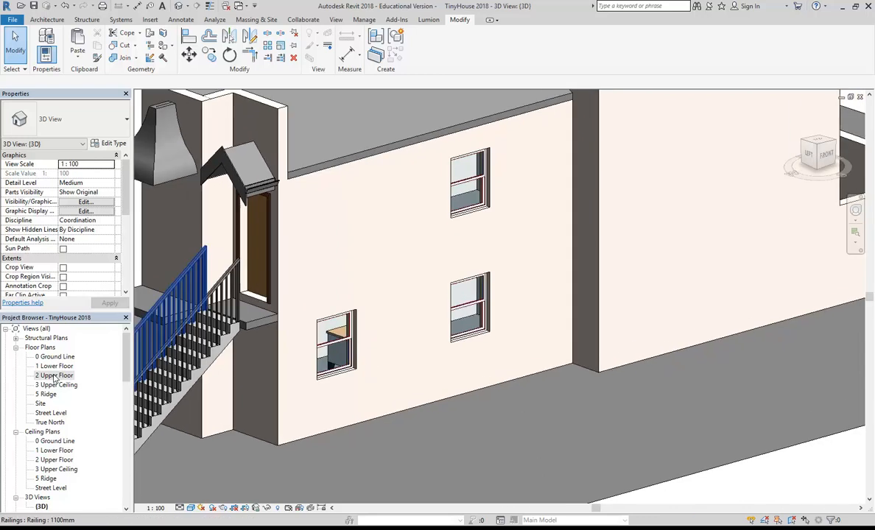
Open the 1 Lower Floor plan and zoom in on the wall corner.
{"action": "double_click", "coordinate": [57, 366]}
{"action": "scroll", "coordinate": [406, 343], "scroll_direction": "up", "scroll_amount": 3}
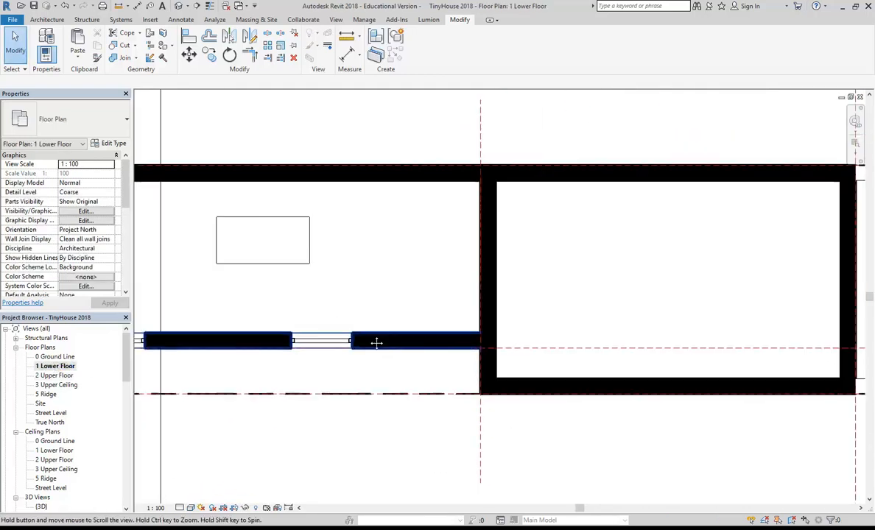
{"action": "middle_click_drag", "start_coordinate": [420, 391], "coordinate": [354, 397]}
{"action": "scroll", "coordinate": [361, 403], "scroll_direction": "up", "scroll_amount": 2}
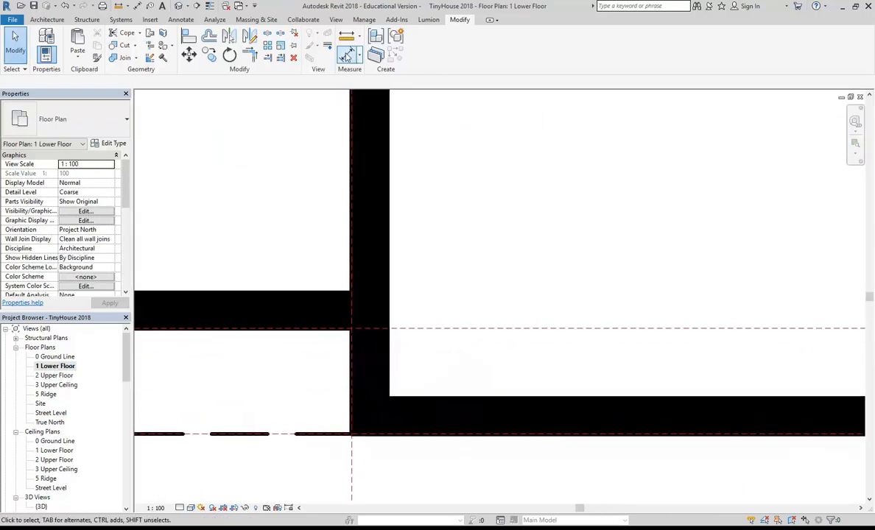
Measure the 500 distance from the wall corner to the reference line, then cancel Measure.
{"action": "left_click", "coordinate": [347, 37]}
{"action": "middle_click_drag", "start_coordinate": [359, 360], "coordinate": [355, 332]}
{"action": "scroll", "coordinate": [355, 332], "scroll_direction": "up", "scroll_amount": 3}
{"action": "left_click", "coordinate": [396, 393]}
{"action": "left_click", "coordinate": [396, 285]}
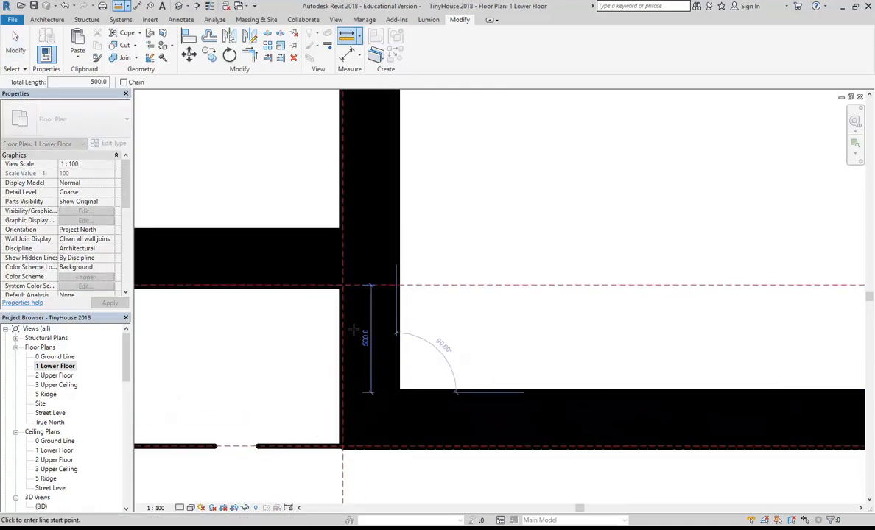
{"action": "right_click", "coordinate": [285, 228]}
{"action": "left_click", "coordinate": [309, 238]}
{"action": "middle_click_drag", "start_coordinate": [329, 237], "coordinate": [382, 280]}
{"action": "scroll", "coordinate": [357, 268], "scroll_direction": "up", "scroll_amount": 1}
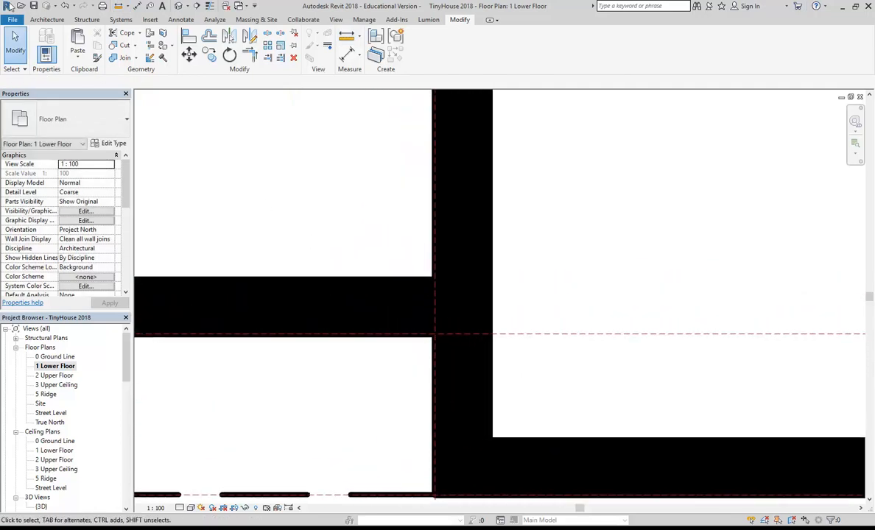
{"action": "left_click", "coordinate": [47, 19]}
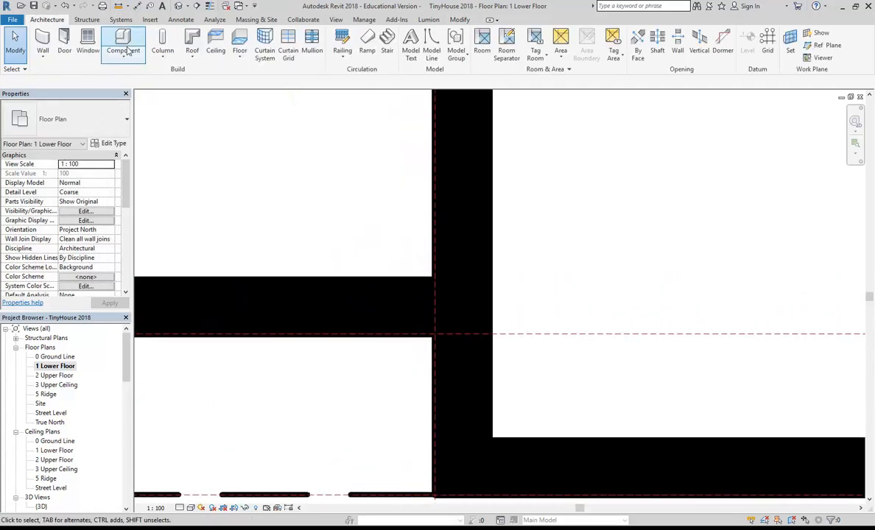
Duplicate the Double Hung window type as 400x1200 and set its width to 400.
{"action": "left_click", "coordinate": [87, 42]}
{"action": "middle_click_drag", "start_coordinate": [286, 244], "coordinate": [263, 242]}
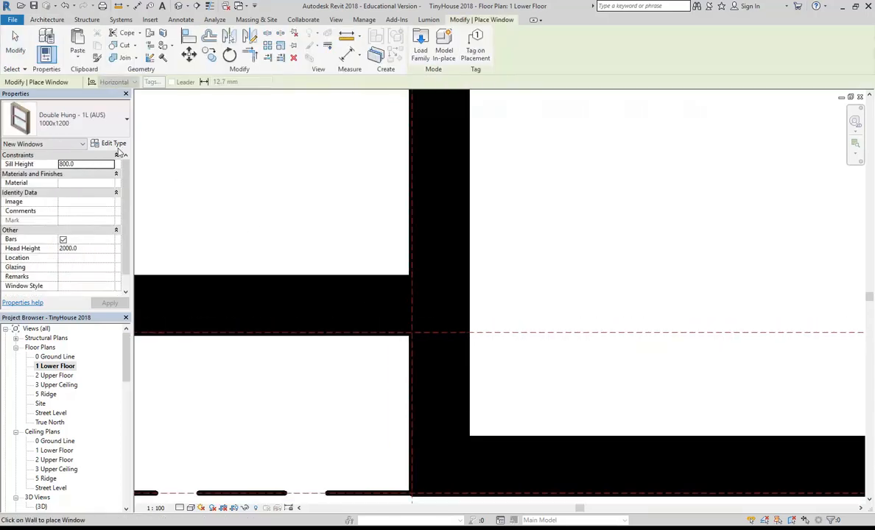
{"action": "left_click", "coordinate": [112, 144]}
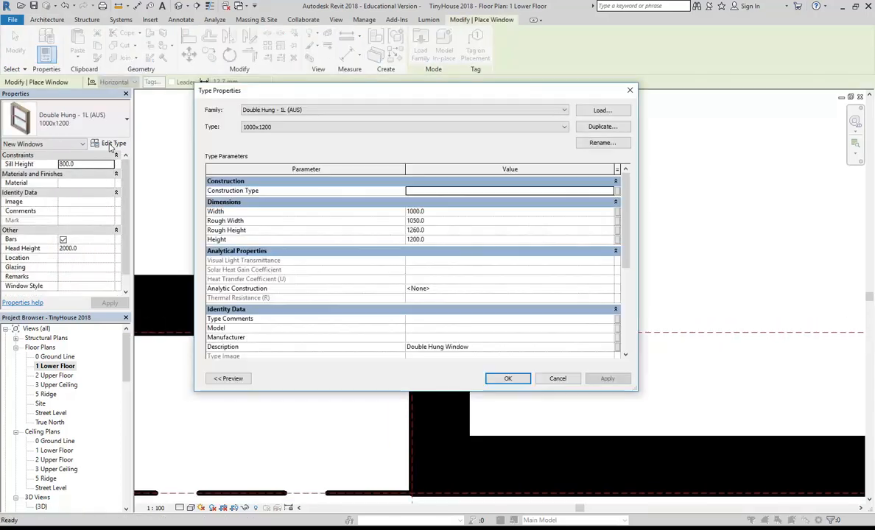
{"action": "left_click", "coordinate": [600, 125]}
{"action": "left_click", "coordinate": [330, 192]}
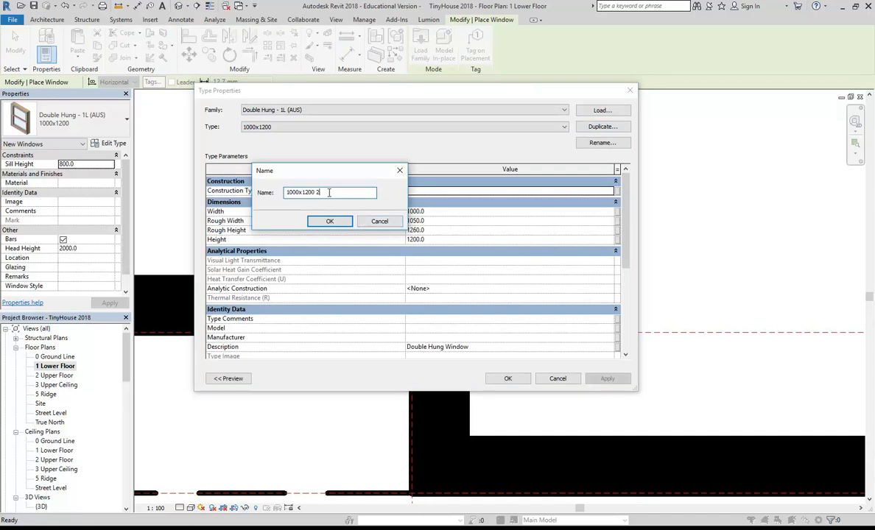
{"action": "type", "text": "4"}
{"action": "left_click", "coordinate": [329, 221]}
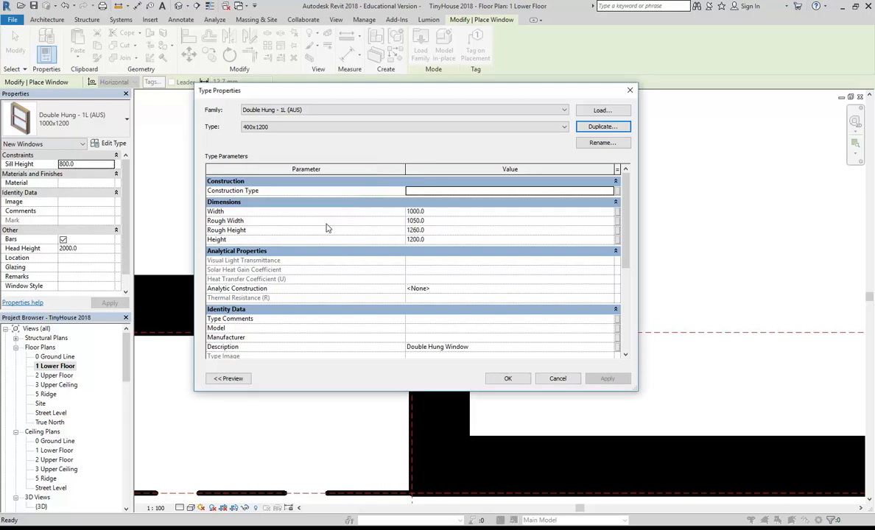
{"action": "left_click", "coordinate": [442, 211]}
{"action": "type", "text": "400"}
{"action": "left_click", "coordinate": [443, 221]}
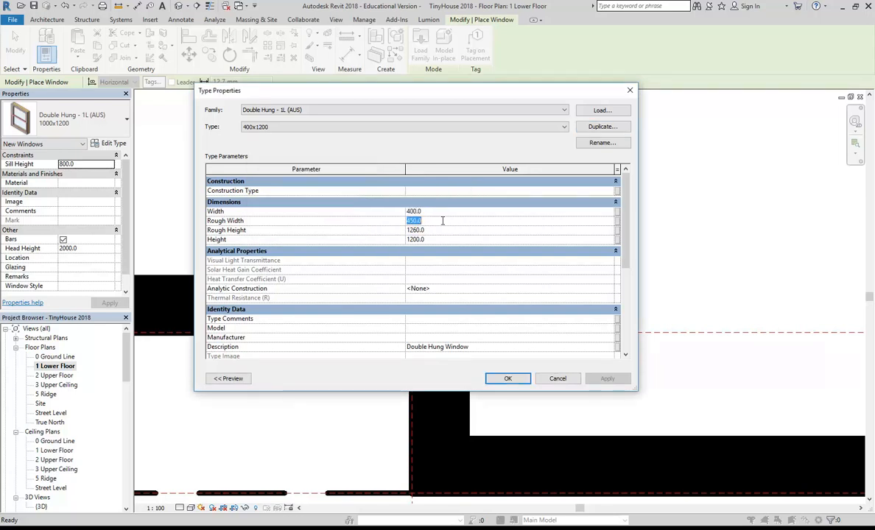
{"action": "left_click", "coordinate": [502, 378]}
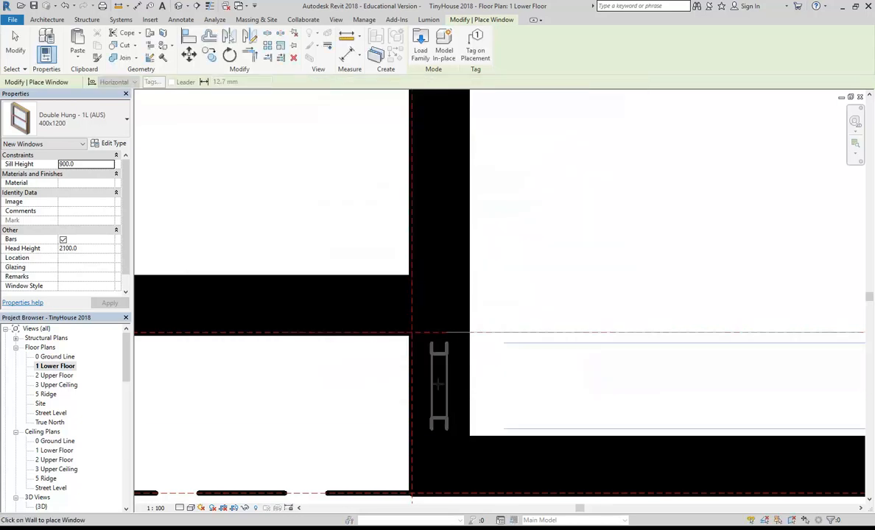
Place the 400x1200 window in the vertical wall by the corner on 1 Lower Floor.
{"action": "scroll", "coordinate": [444, 389], "scroll_direction": "down", "scroll_amount": 2}
{"action": "scroll", "coordinate": [443, 387], "scroll_direction": "down", "scroll_amount": 2}
{"action": "scroll", "coordinate": [441, 387], "scroll_direction": "up", "scroll_amount": 2}
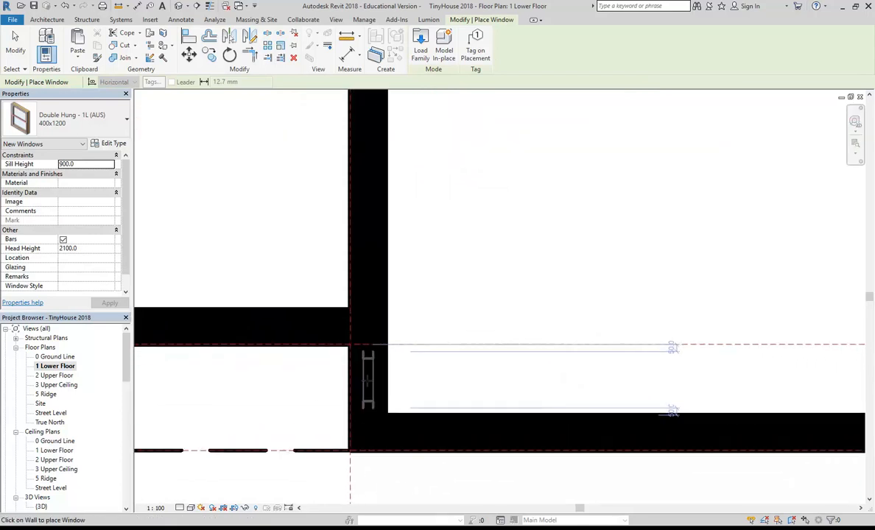
{"action": "middle_click_drag", "start_coordinate": [372, 388], "coordinate": [346, 375]}
{"action": "scroll", "coordinate": [363, 384], "scroll_direction": "up", "scroll_amount": 1}
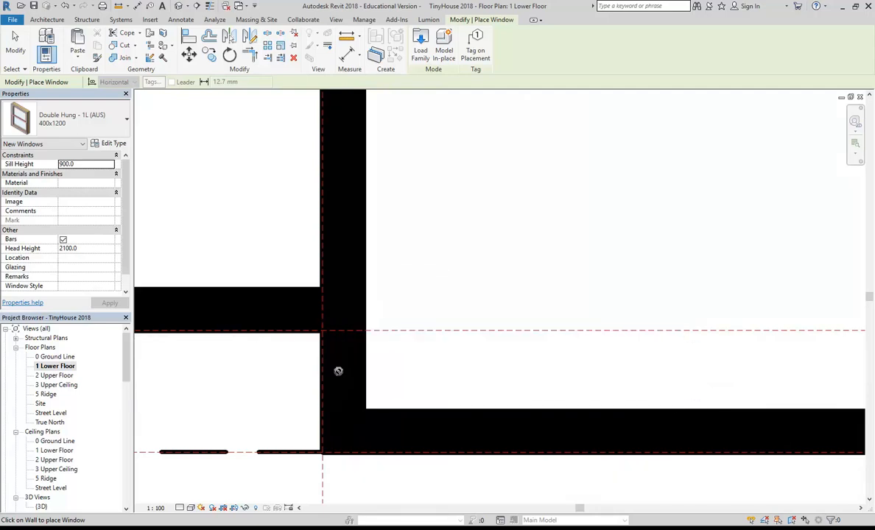
{"action": "left_click", "coordinate": [342, 370]}
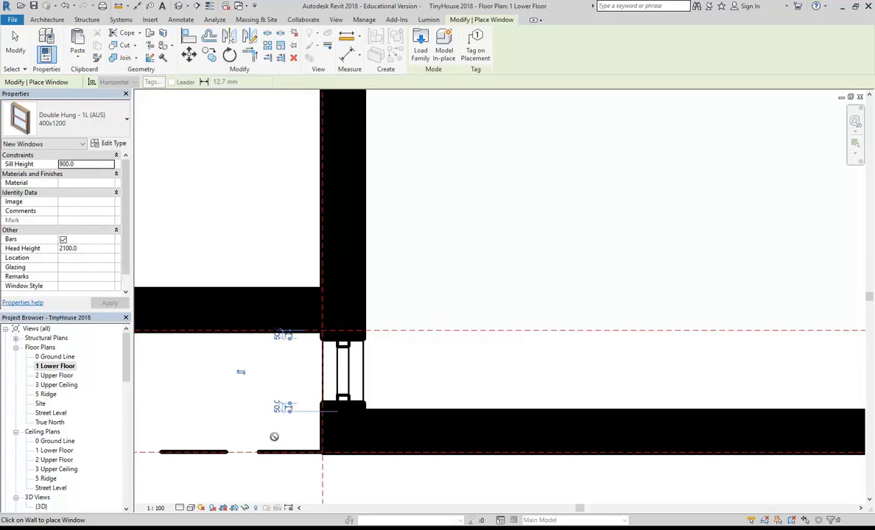
{"action": "middle_click_drag", "start_coordinate": [285, 446], "coordinate": [305, 431]}
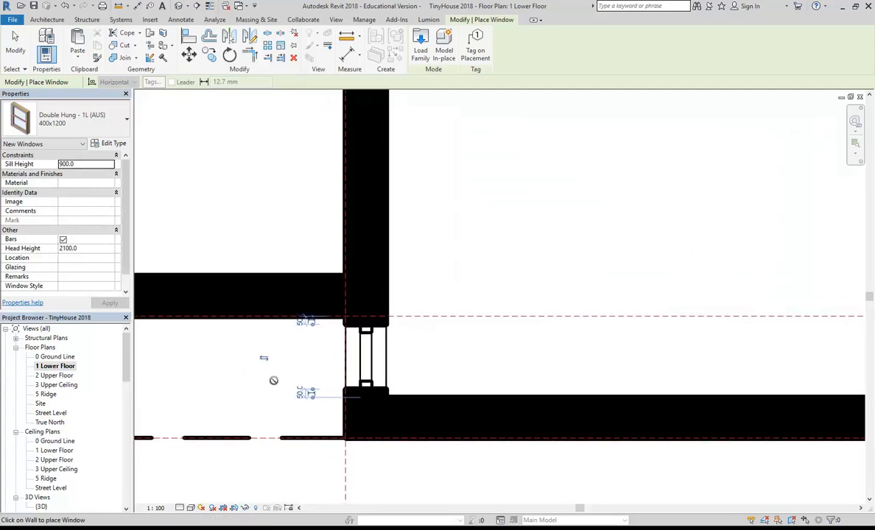
{"action": "key", "text": "Escape"}
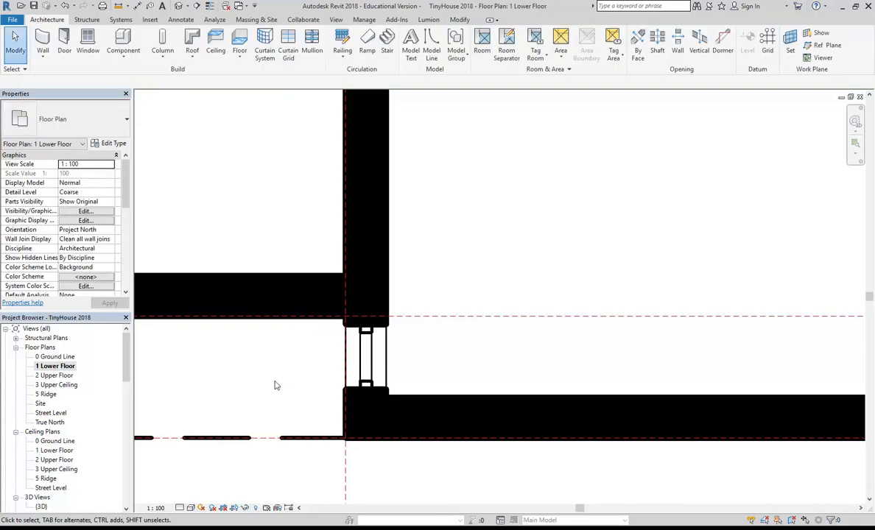
{"action": "left_click", "coordinate": [336, 338]}
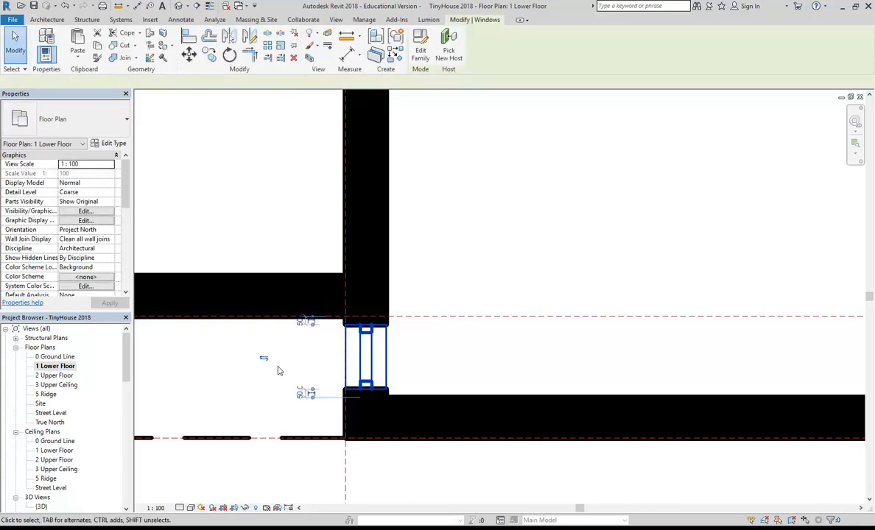
{"action": "key", "text": "Escape"}
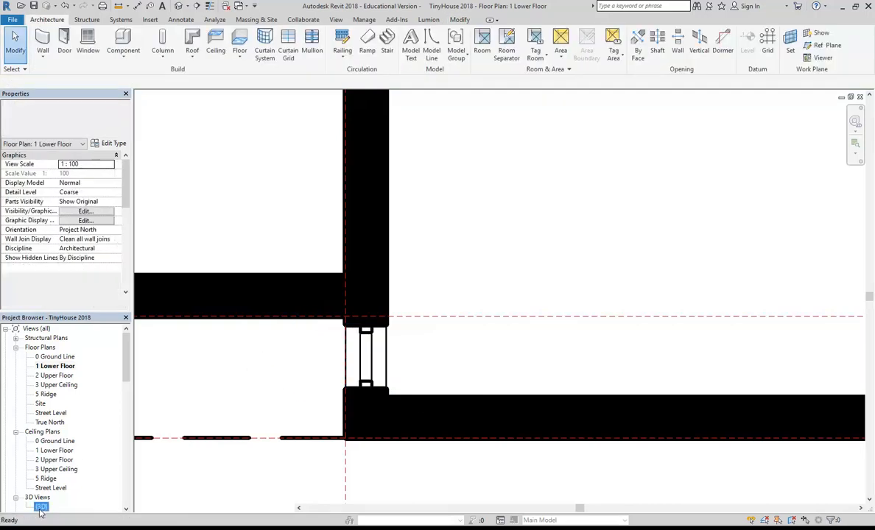
{"action": "double_click", "coordinate": [41, 507]}
{"action": "scroll", "coordinate": [545, 280], "scroll_direction": "up", "scroll_amount": 5}
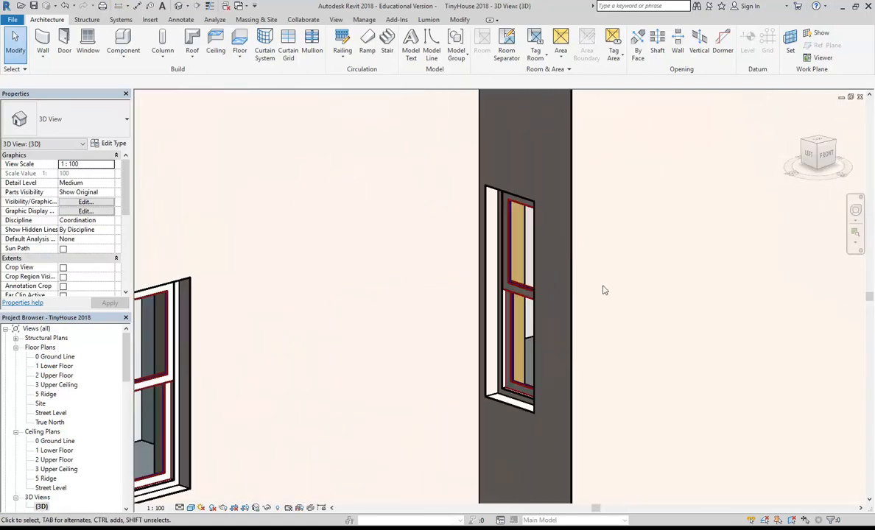
{"action": "scroll", "coordinate": [485, 325], "scroll_direction": "up", "scroll_amount": 2}
{"action": "middle_click_drag", "start_coordinate": [487, 327], "coordinate": [367, 407]}
{"action": "middle_click_drag", "start_coordinate": [379, 339], "coordinate": [321, 374], "text": "shift"}
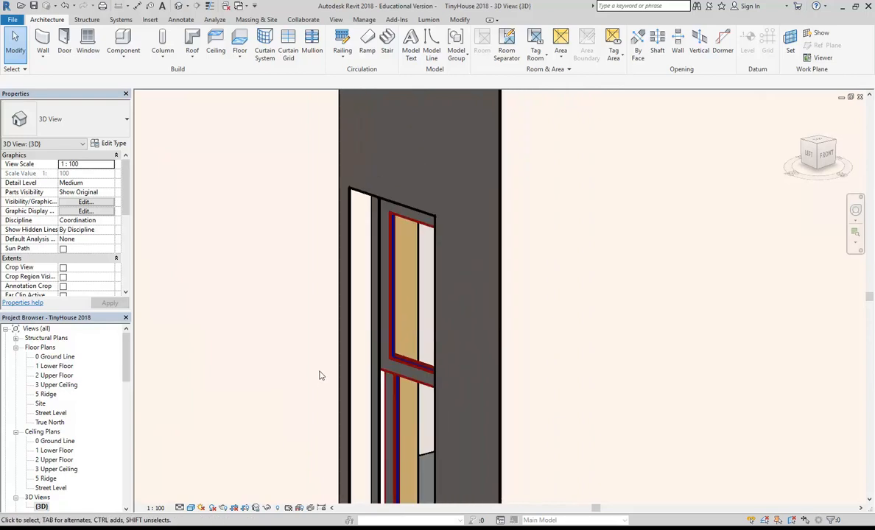
{"action": "scroll", "coordinate": [320, 376], "scroll_direction": "up", "scroll_amount": 3}
{"action": "middle_click_drag", "start_coordinate": [365, 365], "coordinate": [316, 422]}
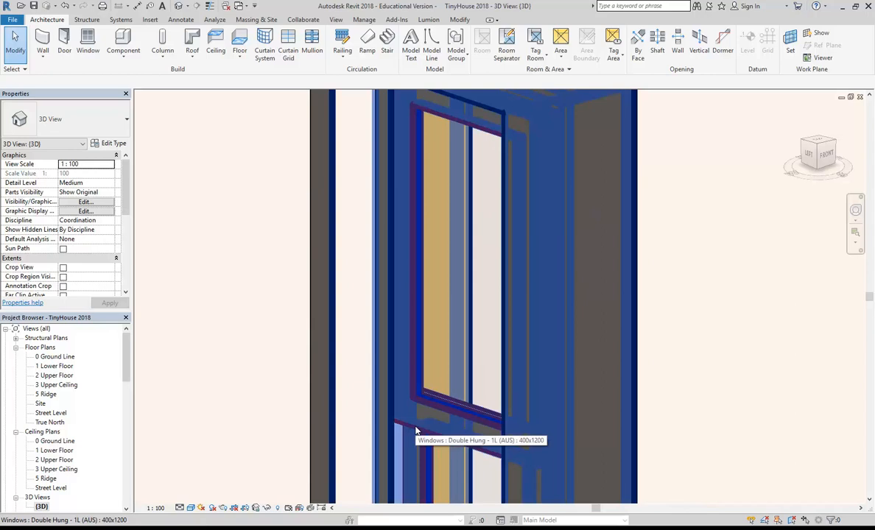
{"action": "left_click", "coordinate": [416, 430]}
{"action": "middle_click_drag", "start_coordinate": [416, 431], "coordinate": [373, 374]}
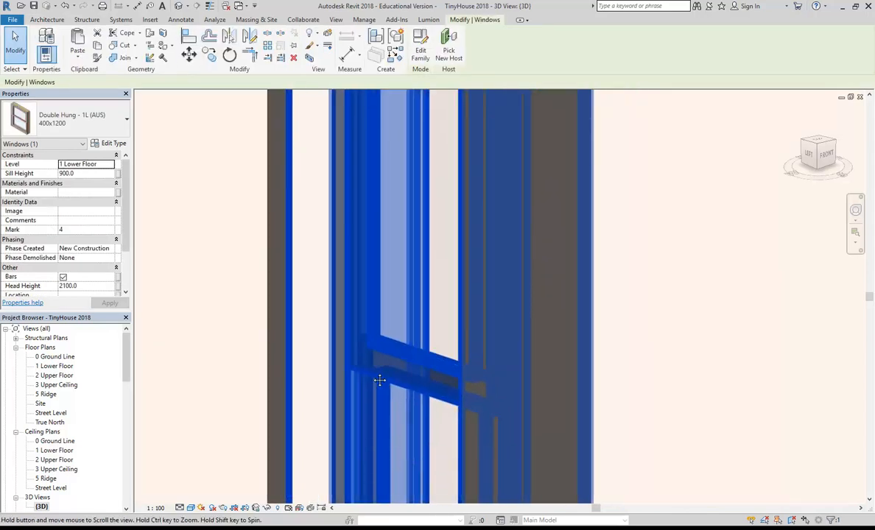
{"action": "key", "text": "Escape"}
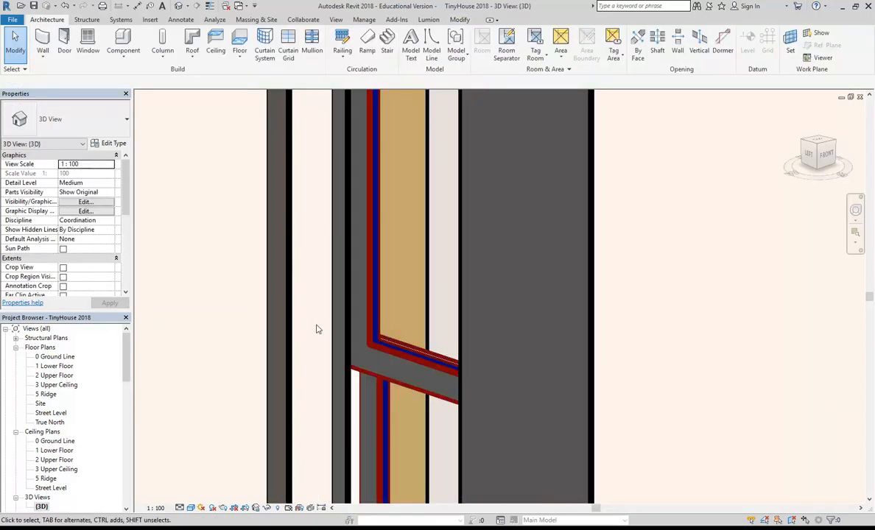
{"action": "scroll", "coordinate": [351, 347], "scroll_direction": "down", "scroll_amount": 3}
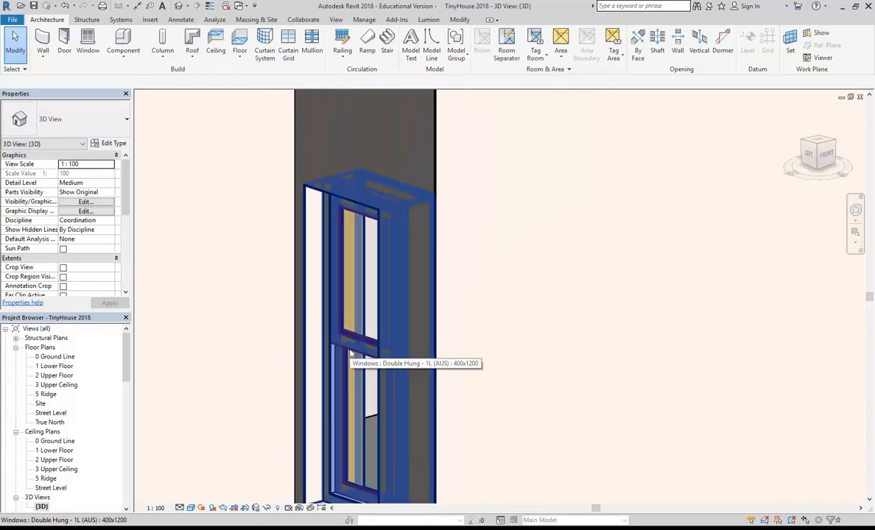
{"action": "scroll", "coordinate": [285, 343], "scroll_direction": "down", "scroll_amount": 1}
{"action": "middle_click_drag", "start_coordinate": [187, 383], "coordinate": [529, 344]}
{"action": "scroll", "coordinate": [473, 345], "scroll_direction": "down", "scroll_amount": 4}
{"action": "middle_click_drag", "start_coordinate": [313, 400], "coordinate": [425, 361]}
{"action": "scroll", "coordinate": [425, 361], "scroll_direction": "up", "scroll_amount": 3}
{"action": "scroll", "coordinate": [456, 372], "scroll_direction": "down", "scroll_amount": 4}
{"action": "middle_click_drag", "start_coordinate": [514, 387], "coordinate": [397, 435]}
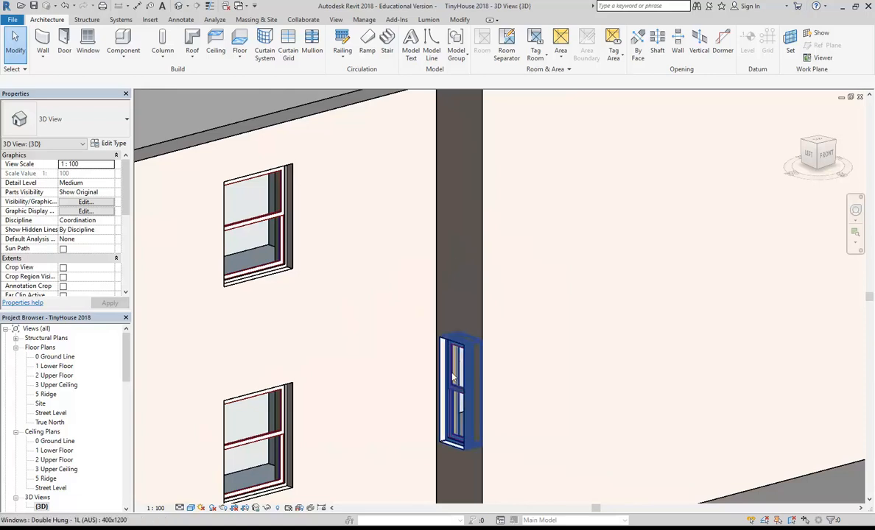
Copy the narrow 400x1200 recess window and paste it aligned to the 2 Upper Floor level.
{"action": "left_click", "coordinate": [465, 401]}
{"action": "middle_click_drag", "start_coordinate": [464, 402], "coordinate": [407, 393]}
{"action": "scroll", "coordinate": [407, 393], "scroll_direction": "up", "scroll_amount": 1}
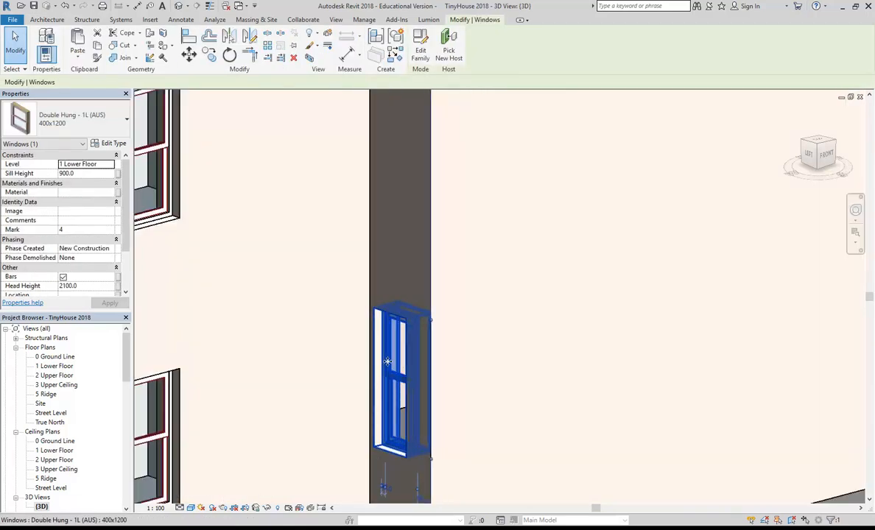
{"action": "left_click", "coordinate": [96, 47]}
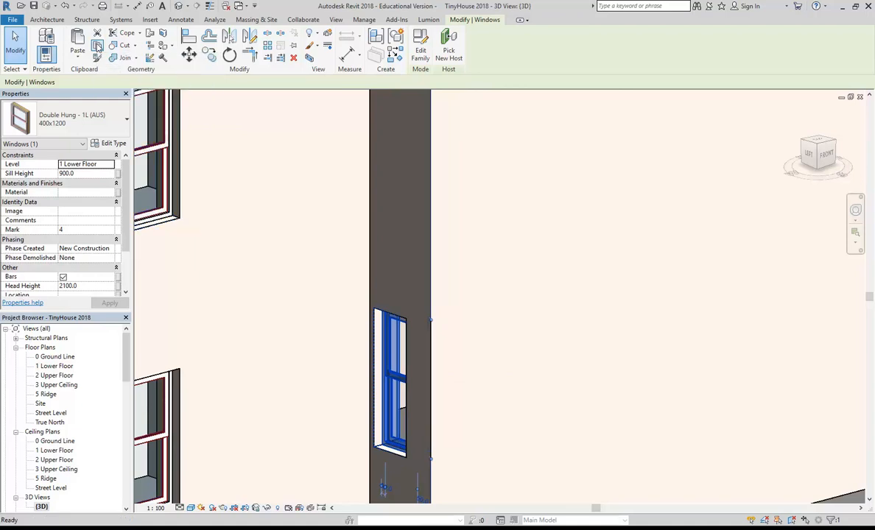
{"action": "left_click", "coordinate": [80, 60]}
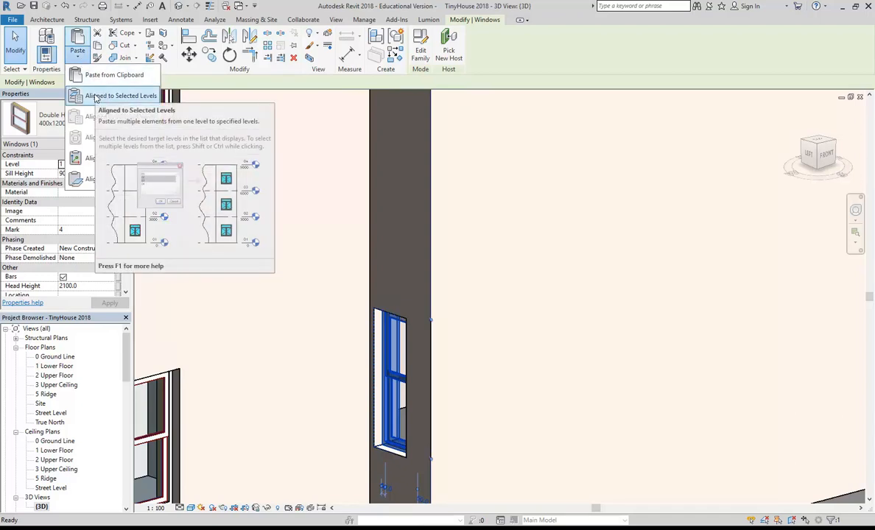
{"action": "left_click", "coordinate": [95, 98]}
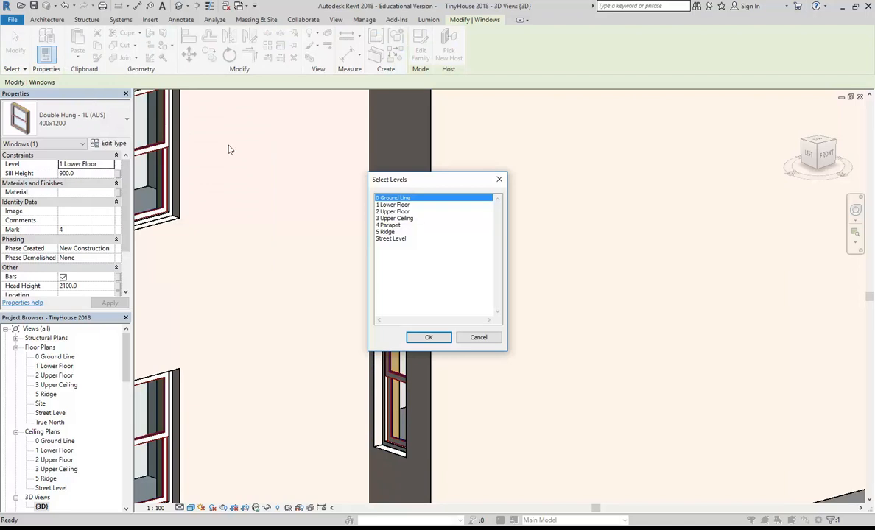
{"action": "left_click", "coordinate": [412, 212]}
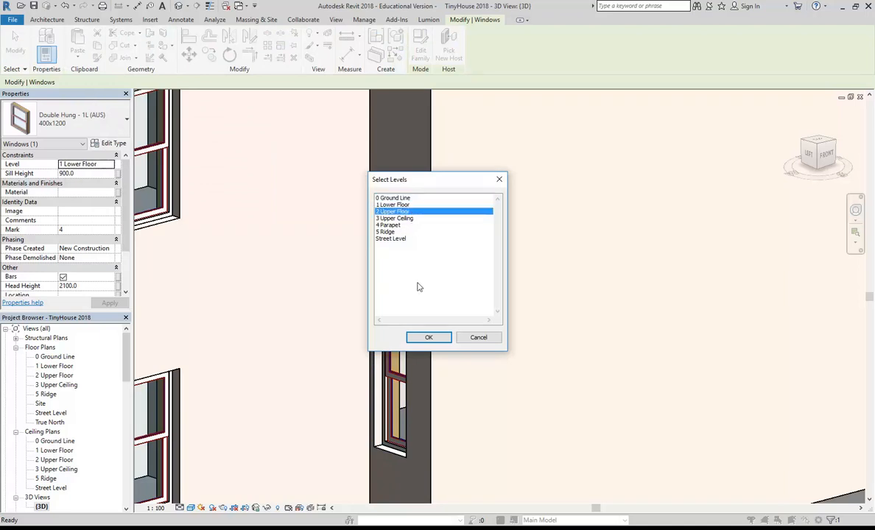
{"action": "left_click", "coordinate": [429, 337]}
{"action": "scroll", "coordinate": [297, 223], "scroll_direction": "down", "scroll_amount": 2}
{"action": "middle_click_drag", "start_coordinate": [299, 224], "coordinate": [433, 312]}
{"action": "left_click", "coordinate": [429, 289]}
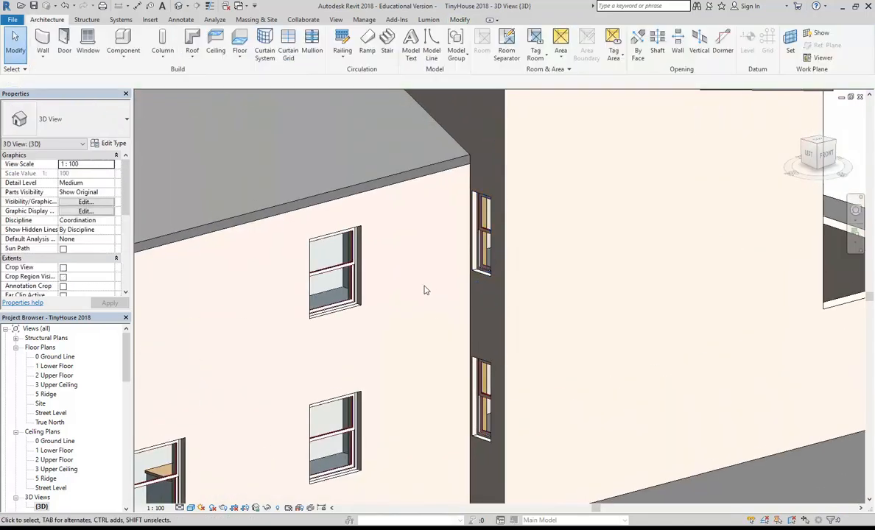
{"action": "scroll", "coordinate": [424, 290], "scroll_direction": "down", "scroll_amount": 3}
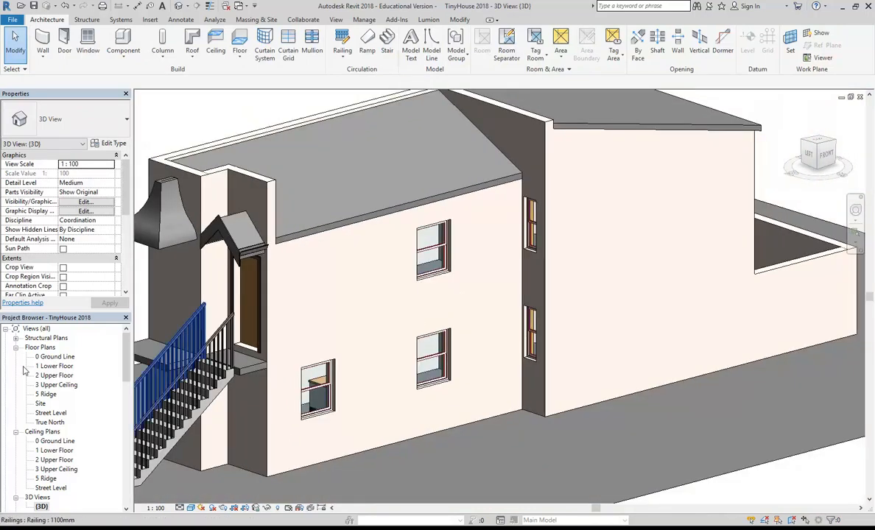
{"action": "double_click", "coordinate": [65, 377]}
{"action": "scroll", "coordinate": [372, 324], "scroll_direction": "down", "scroll_amount": 2}
{"action": "scroll", "coordinate": [379, 322], "scroll_direction": "up", "scroll_amount": 2}
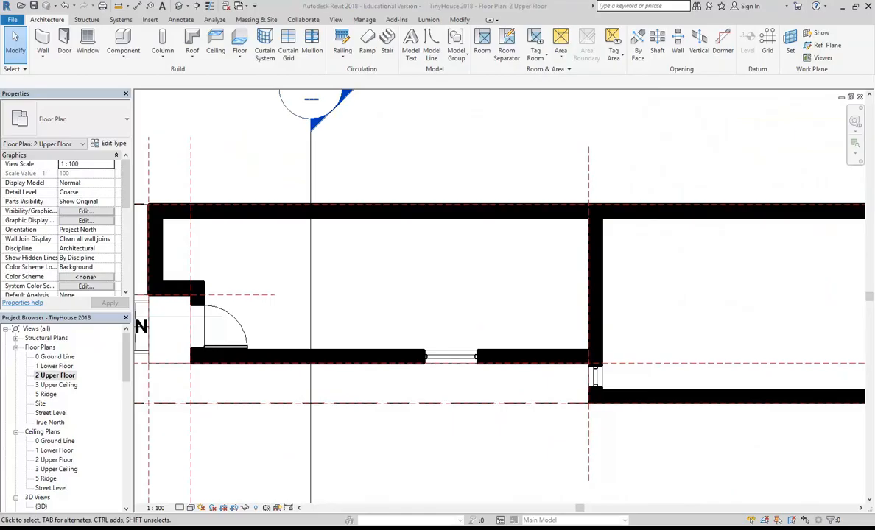
{"action": "key", "text": "alt+Tab"}
{"action": "scroll", "coordinate": [434, 324], "scroll_direction": "down", "scroll_amount": 1}
{"action": "scroll", "coordinate": [434, 326], "scroll_direction": "down", "scroll_amount": 5}
{"action": "scroll", "coordinate": [434, 325], "scroll_direction": "down", "scroll_amount": 8}
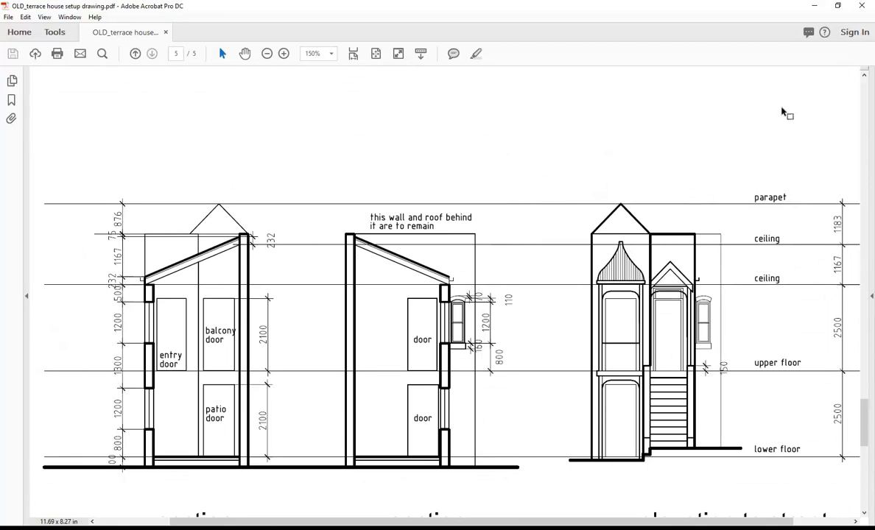
{"action": "left_click", "coordinate": [820, 6]}
{"action": "scroll", "coordinate": [505, 228], "scroll_direction": "down", "scroll_amount": 1}
{"action": "middle_click_drag", "start_coordinate": [505, 228], "coordinate": [452, 236]}
{"action": "scroll", "coordinate": [453, 235], "scroll_direction": "up", "scroll_amount": 1}
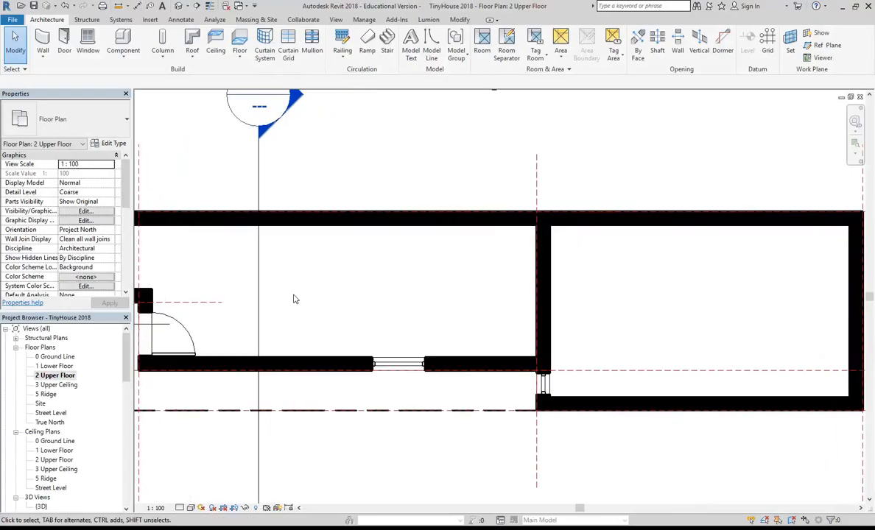
{"action": "left_click_drag", "start_coordinate": [127, 378], "coordinate": [122, 379]}
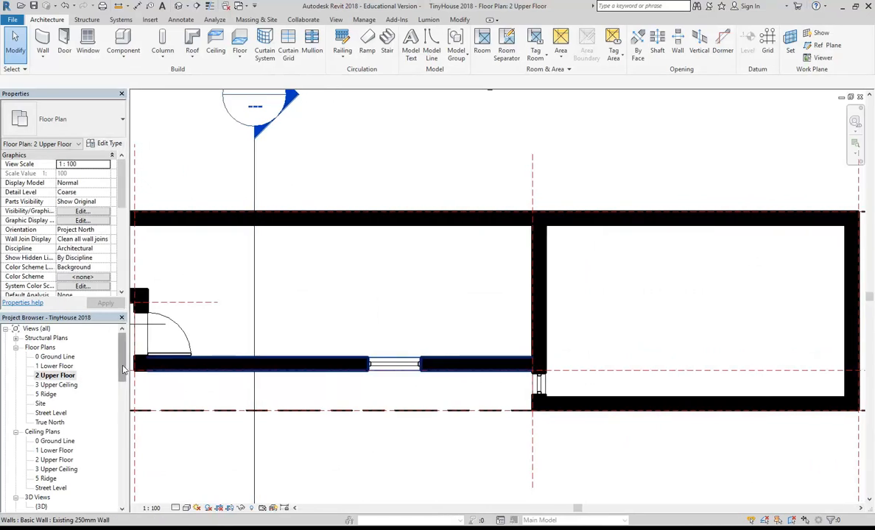
{"action": "scroll", "coordinate": [89, 408], "scroll_direction": "down", "scroll_amount": 2}
{"action": "double_click", "coordinate": [42, 451]}
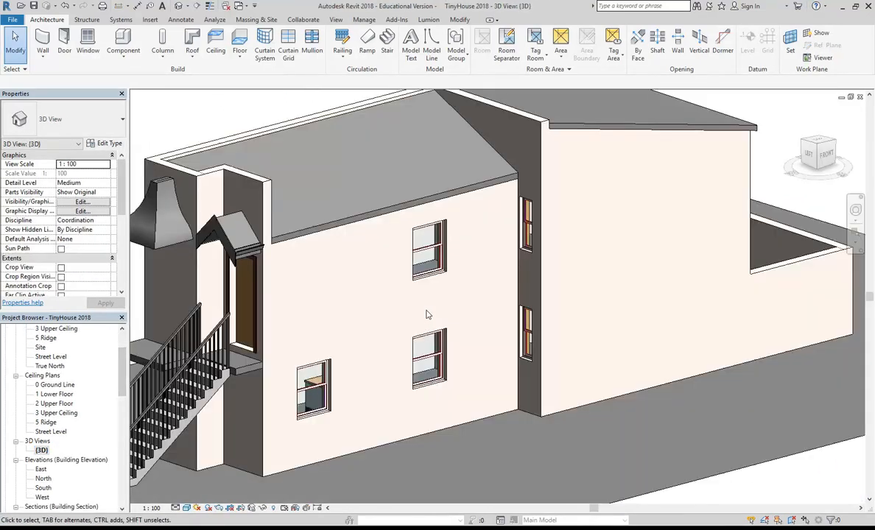
{"action": "scroll", "coordinate": [478, 316], "scroll_direction": "up", "scroll_amount": 5}
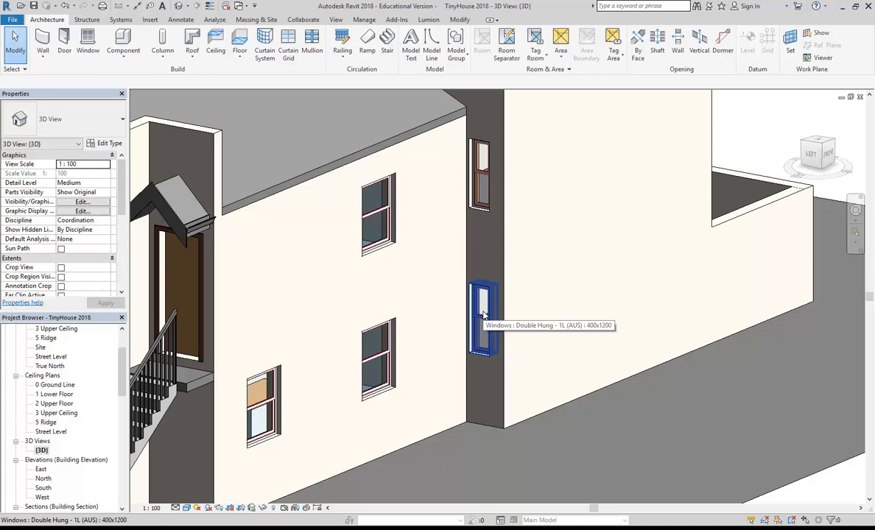
{"action": "left_click", "coordinate": [484, 315]}
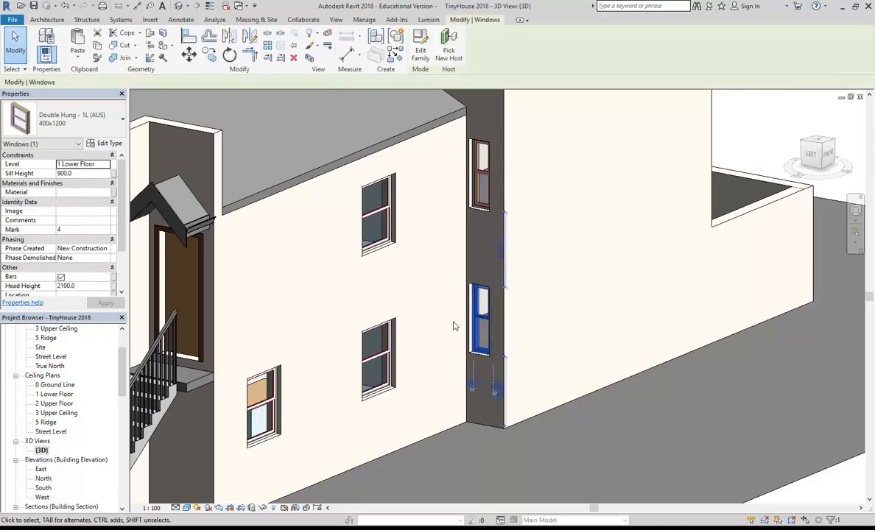
{"action": "scroll", "coordinate": [453, 329], "scroll_direction": "up", "scroll_amount": 2}
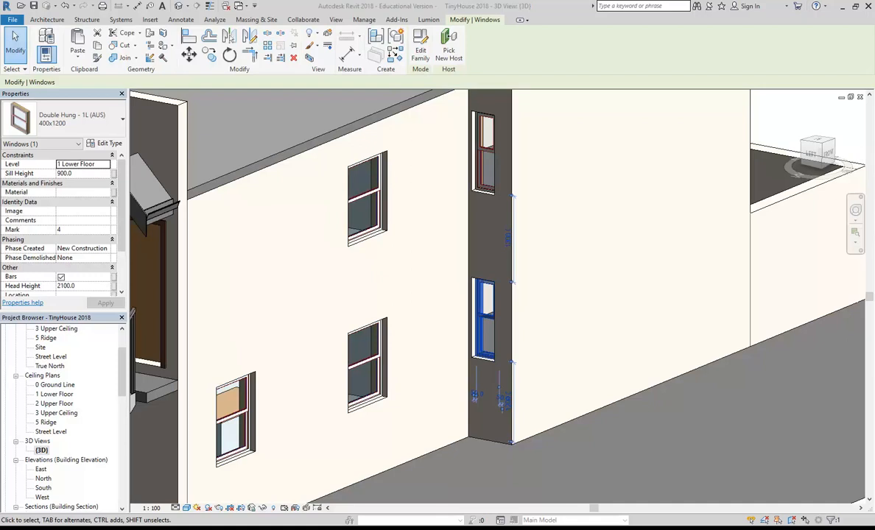
{"action": "mouse_move", "coordinate": [38, 527]}
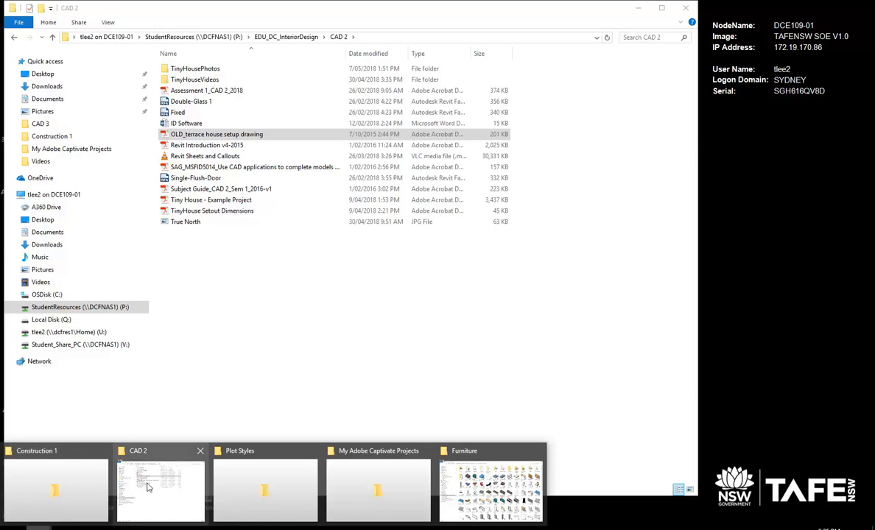
Open the first photo in the TinyHousePhotos folder with Photo Gallery.
{"action": "left_click", "coordinate": [147, 487]}
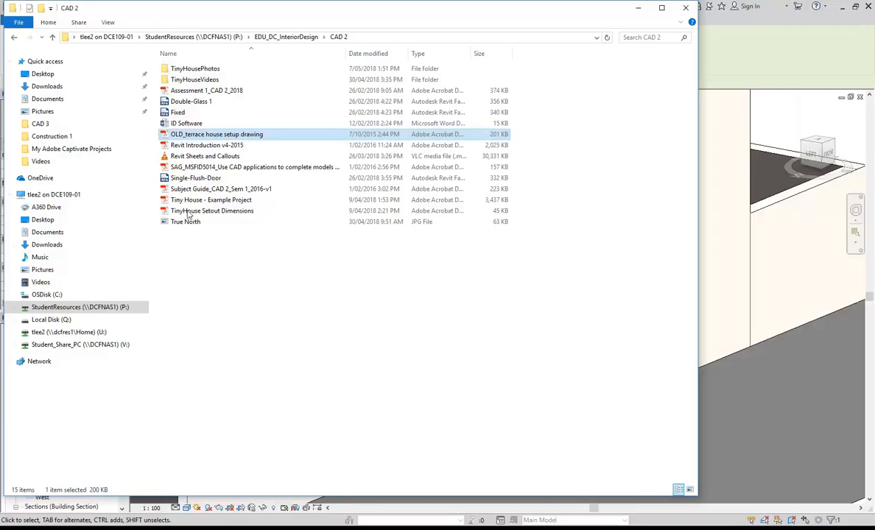
{"action": "double_click", "coordinate": [189, 68]}
{"action": "right_click", "coordinate": [187, 72]}
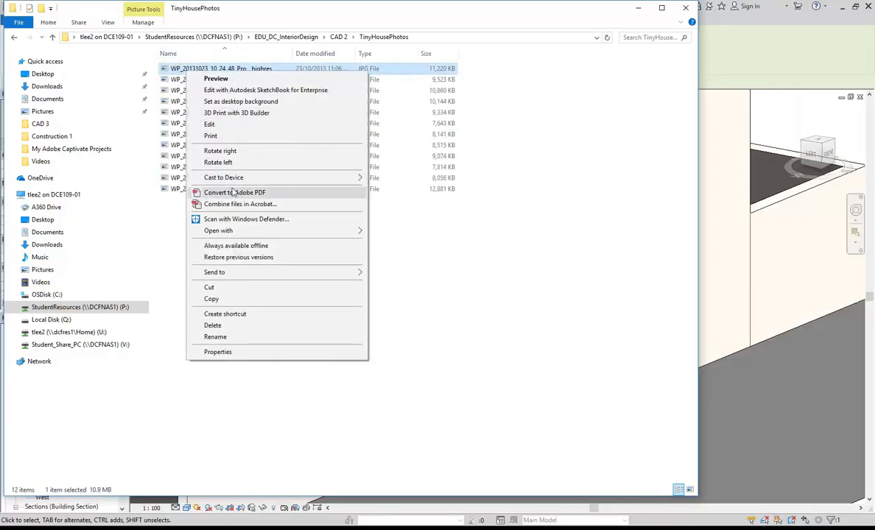
{"action": "mouse_move", "coordinate": [244, 232]}
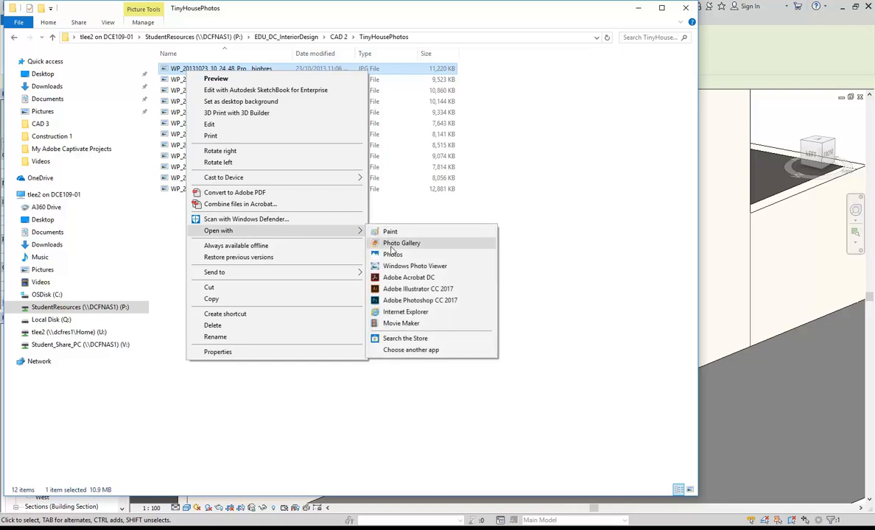
{"action": "left_click", "coordinate": [390, 245]}
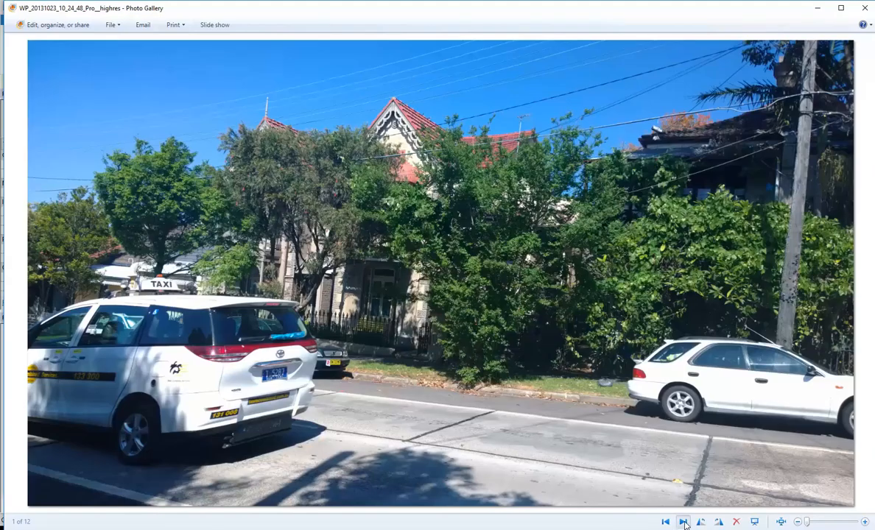
Step through the house photos to 10 of 12, the side passage, zooming in and out.
{"action": "left_click", "coordinate": [684, 522]}
{"action": "left_click", "coordinate": [684, 523]}
{"action": "left_click", "coordinate": [684, 523]}
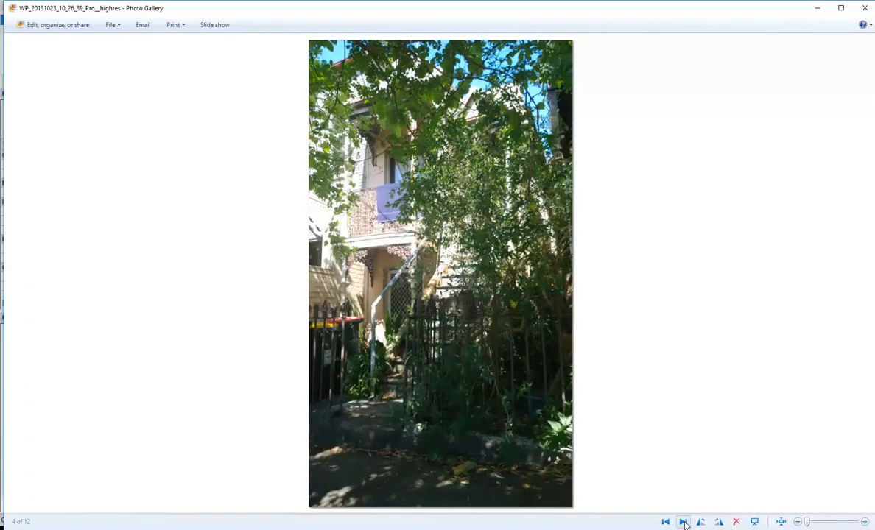
{"action": "left_click", "coordinate": [684, 523]}
{"action": "left_click", "coordinate": [684, 523]}
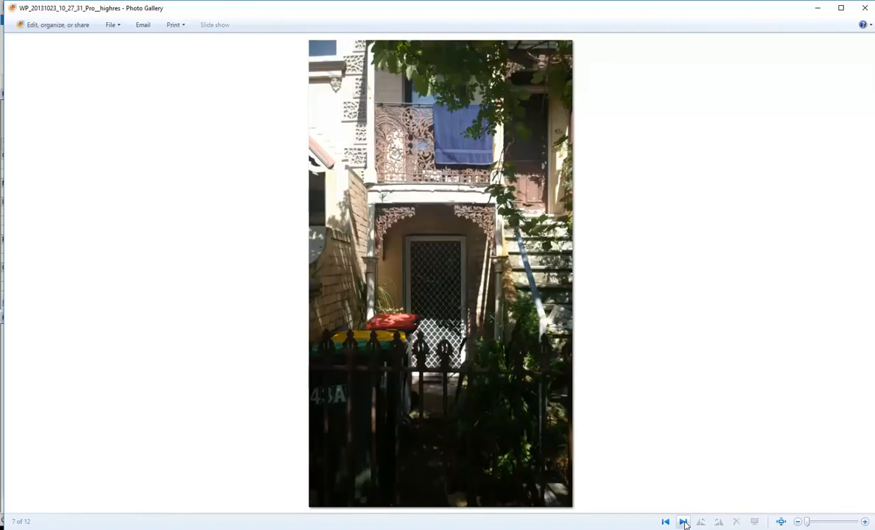
{"action": "left_click", "coordinate": [684, 523]}
{"action": "left_click", "coordinate": [684, 523]}
{"action": "left_click", "coordinate": [684, 523]}
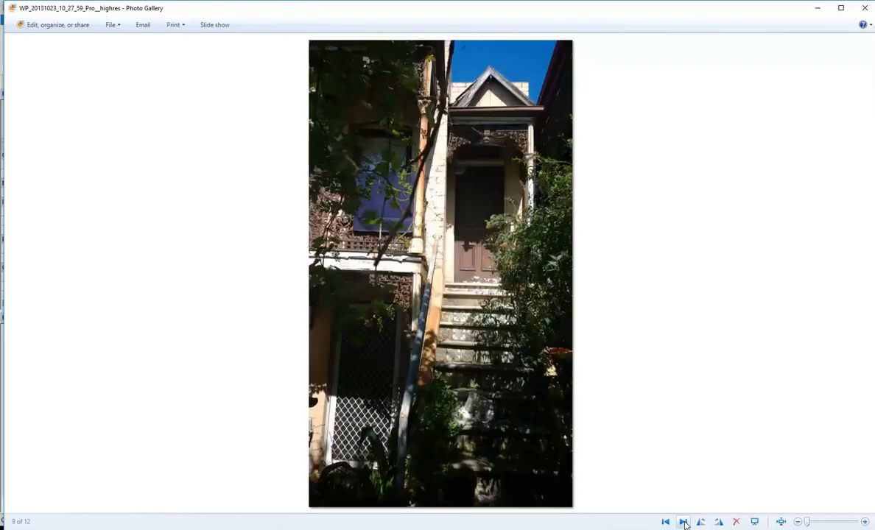
{"action": "left_click", "coordinate": [684, 523]}
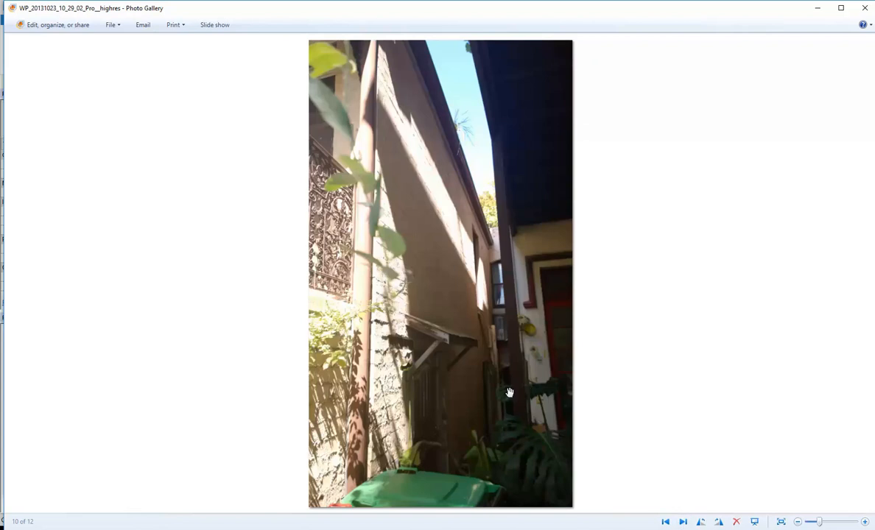
{"action": "scroll", "coordinate": [509, 392], "scroll_direction": "up", "scroll_amount": 3}
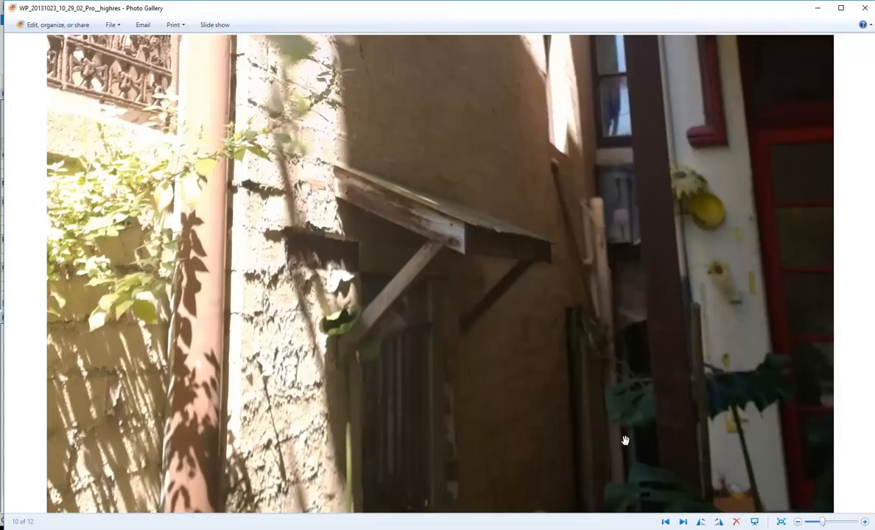
{"action": "scroll", "coordinate": [581, 409], "scroll_direction": "down", "scroll_amount": 3}
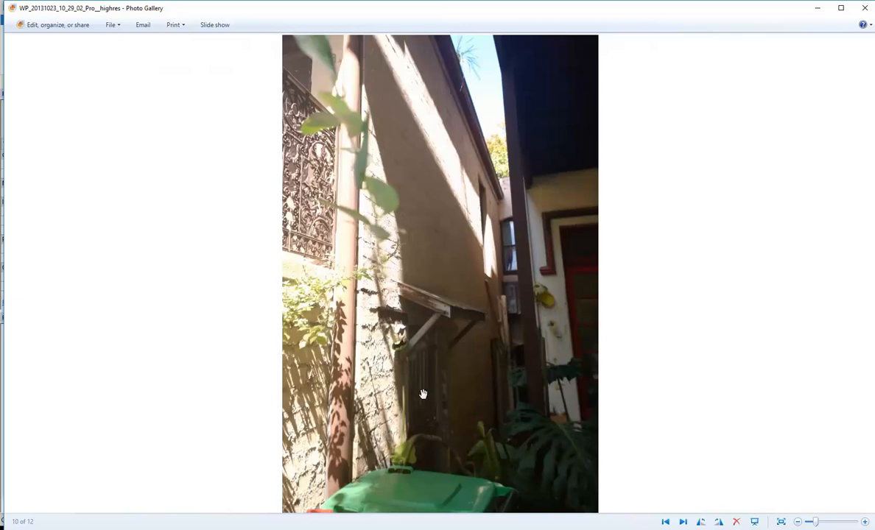
Minimise Photo Gallery and File Explorer to return to Revit's 3D house view.
{"action": "left_click", "coordinate": [817, 7]}
{"action": "left_click", "coordinate": [638, 9]}
{"action": "middle_click_drag", "start_coordinate": [377, 301], "coordinate": [548, 282]}
Inspect the front entry door in the 3D view, then clear the selection.
{"action": "left_click", "coordinate": [440, 276]}
{"action": "middle_click_drag", "start_coordinate": [480, 293], "coordinate": [466, 293]}
{"action": "scroll", "coordinate": [481, 294], "scroll_direction": "down", "scroll_amount": 2}
{"action": "scroll", "coordinate": [423, 254], "scroll_direction": "up", "scroll_amount": 2}
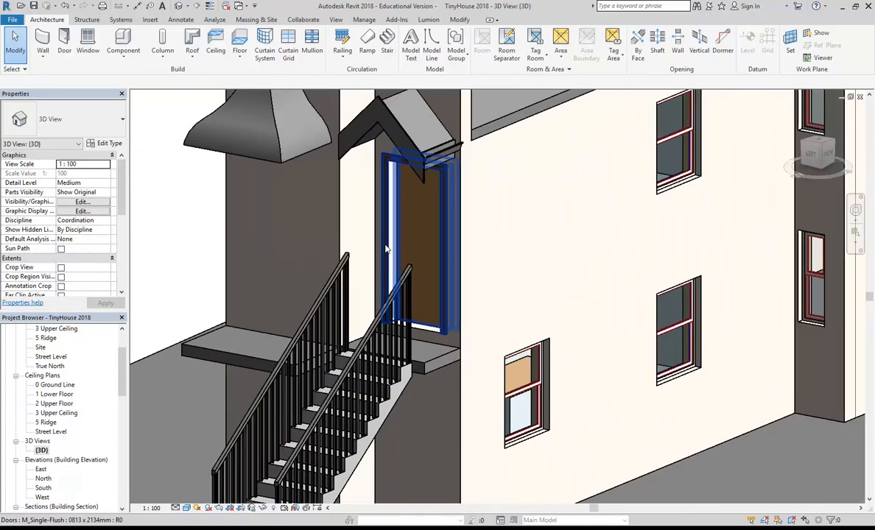
{"action": "left_click", "coordinate": [413, 289]}
{"action": "scroll", "coordinate": [399, 305], "scroll_direction": "up", "scroll_amount": 2}
{"action": "middle_click_drag", "start_coordinate": [400, 305], "coordinate": [370, 341], "text": "shift"}
{"action": "scroll", "coordinate": [369, 340], "scroll_direction": "up", "scroll_amount": 1}
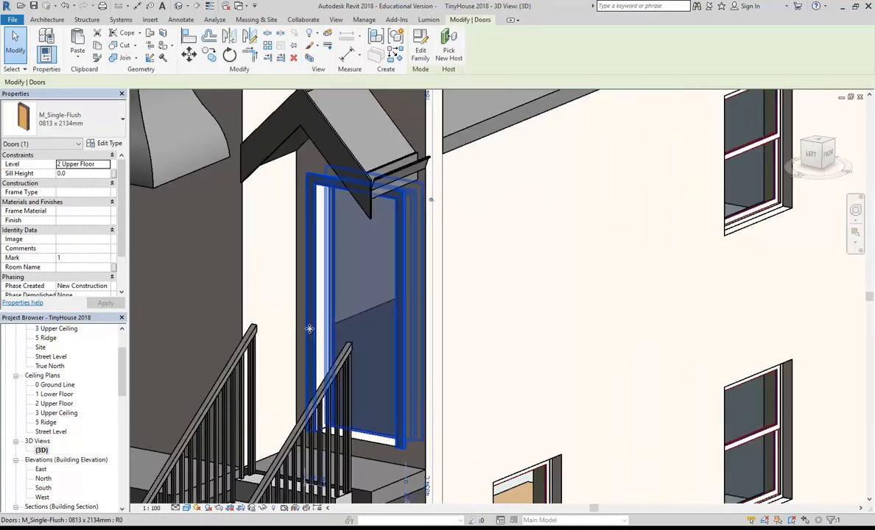
{"action": "key", "text": "Escape"}
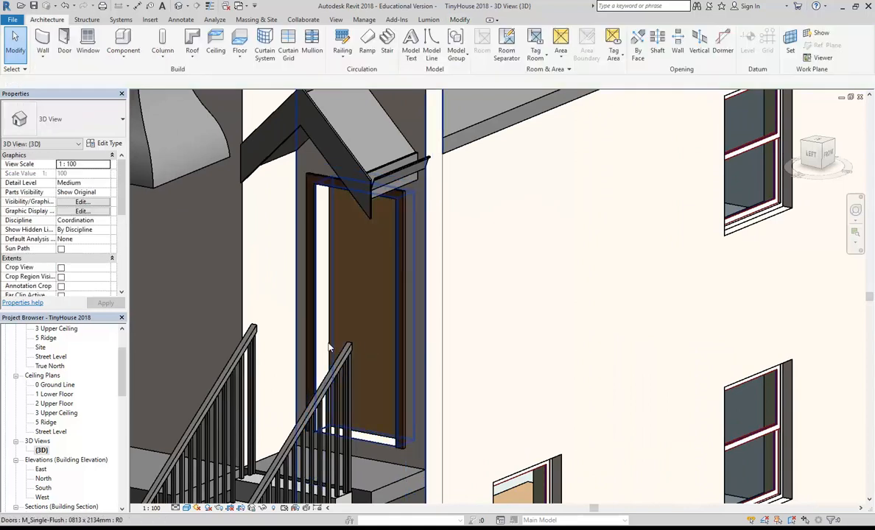
Open the M_Single-Flush stair door's type properties and browse to load another door family.
{"action": "left_click", "coordinate": [318, 349]}
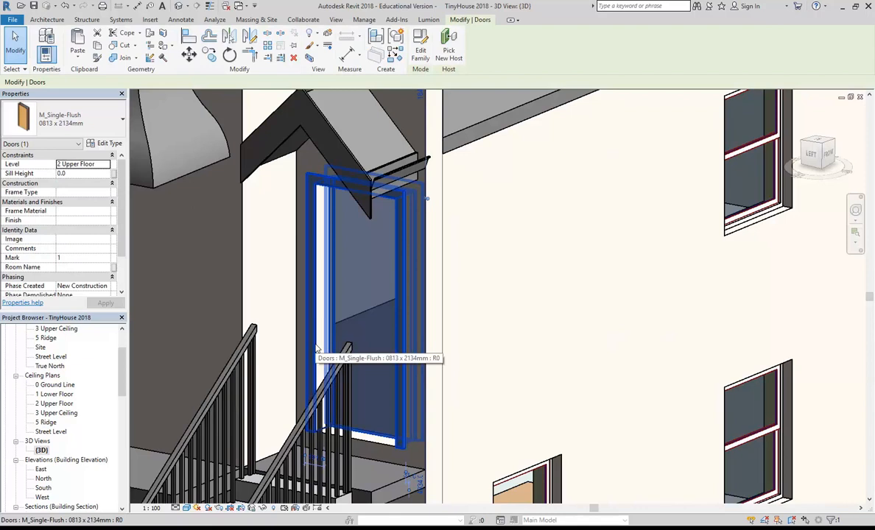
{"action": "mouse_move", "coordinate": [311, 321]}
{"action": "middle_mouse_down"}
{"action": "mouse_move", "coordinate": [328, 332]}
{"action": "mouse_move", "coordinate": [320, 323]}
{"action": "middle_mouse_up"}
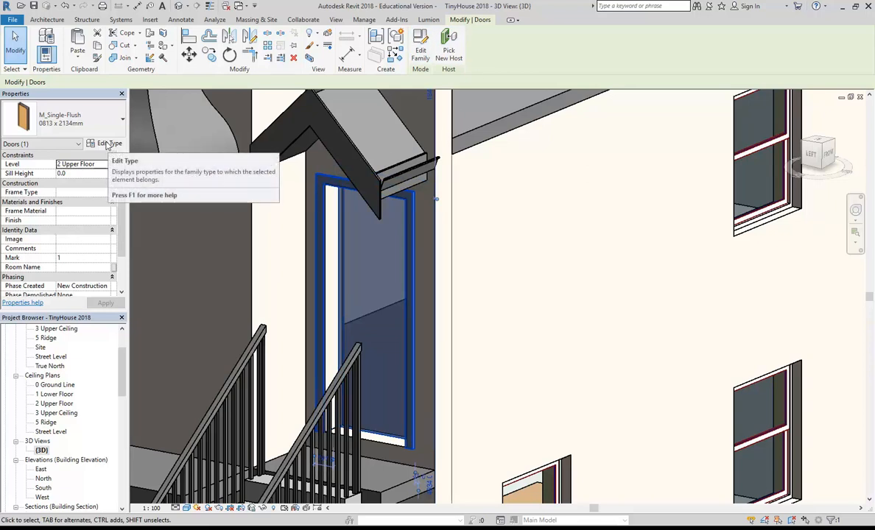
{"action": "left_click", "coordinate": [107, 143]}
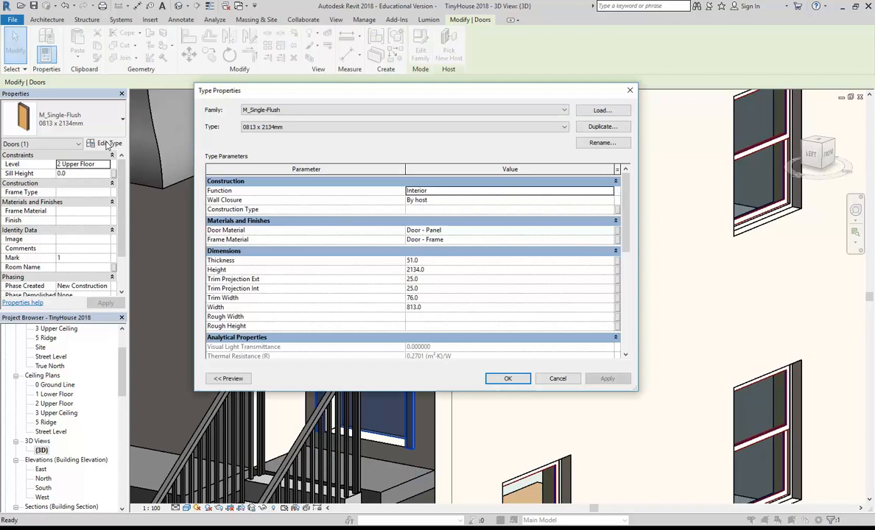
{"action": "left_click", "coordinate": [601, 112]}
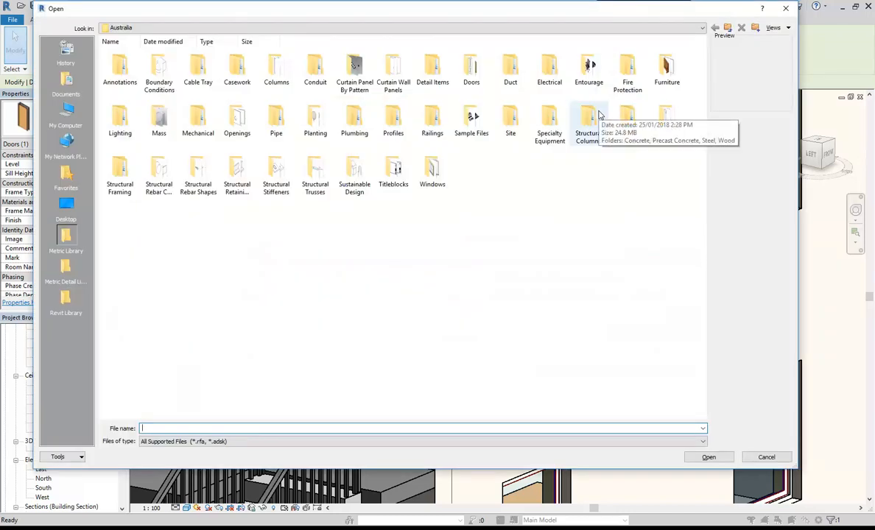
Open the Doors folder and compare Single - Timber Frame (AUS) with Single - Steel Frame (AUS).
{"action": "double_click", "coordinate": [469, 70]}
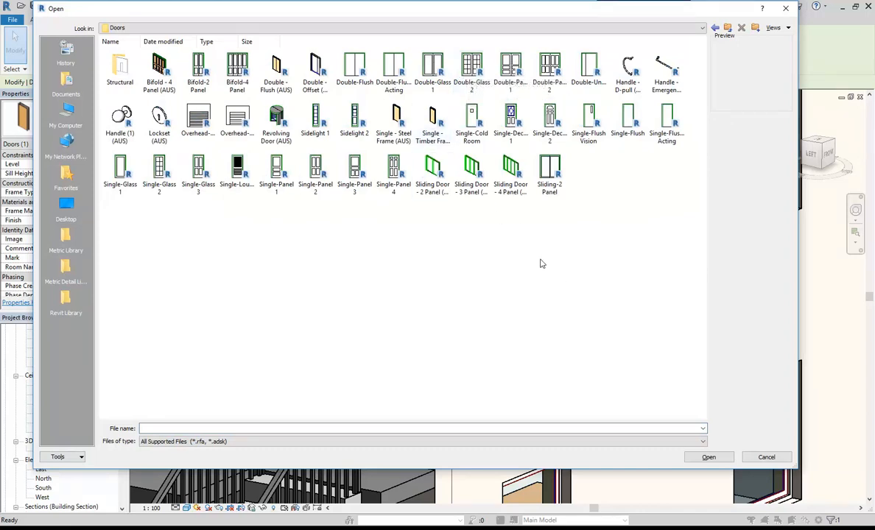
{"action": "left_click", "coordinate": [432, 122]}
{"action": "left_click", "coordinate": [393, 120]}
{"action": "left_click", "coordinate": [426, 131]}
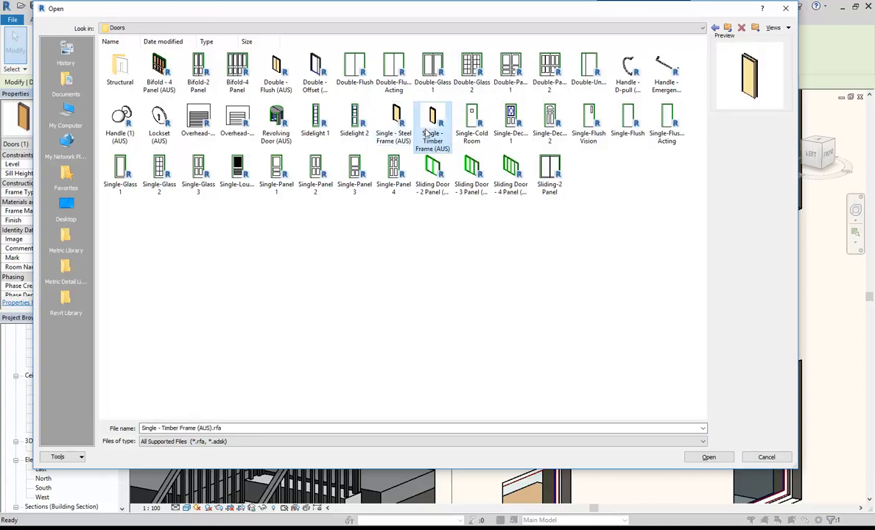
{"action": "left_click", "coordinate": [383, 114]}
{"action": "left_click", "coordinate": [444, 127]}
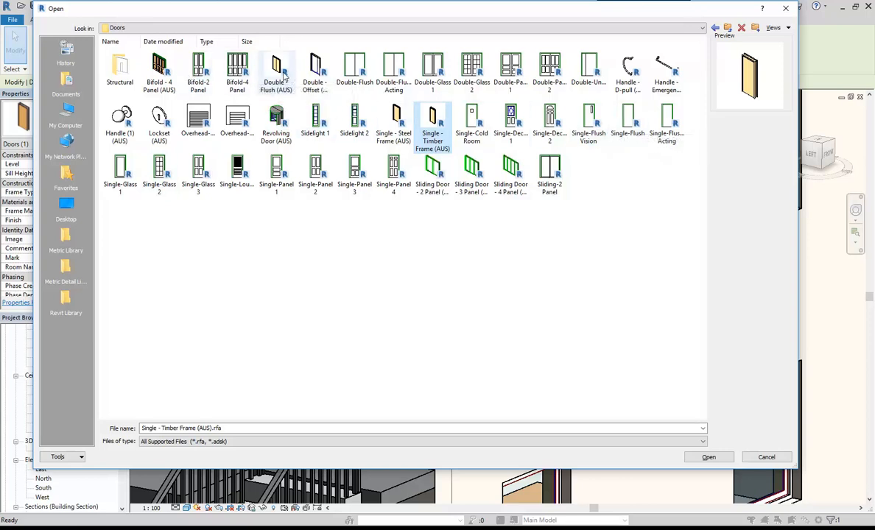
Go to the Revit Library folder and open its Doors folder.
{"action": "left_click", "coordinate": [223, 30]}
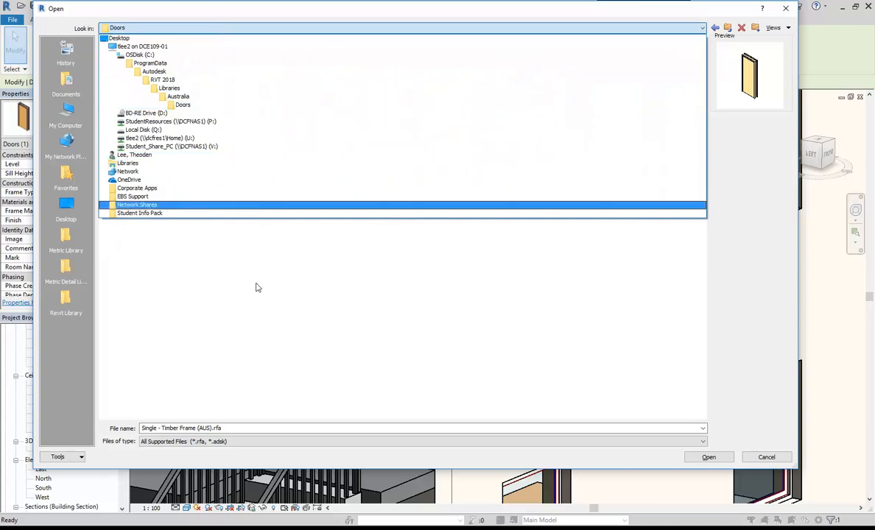
{"action": "left_click", "coordinate": [222, 269]}
{"action": "left_click", "coordinate": [66, 299]}
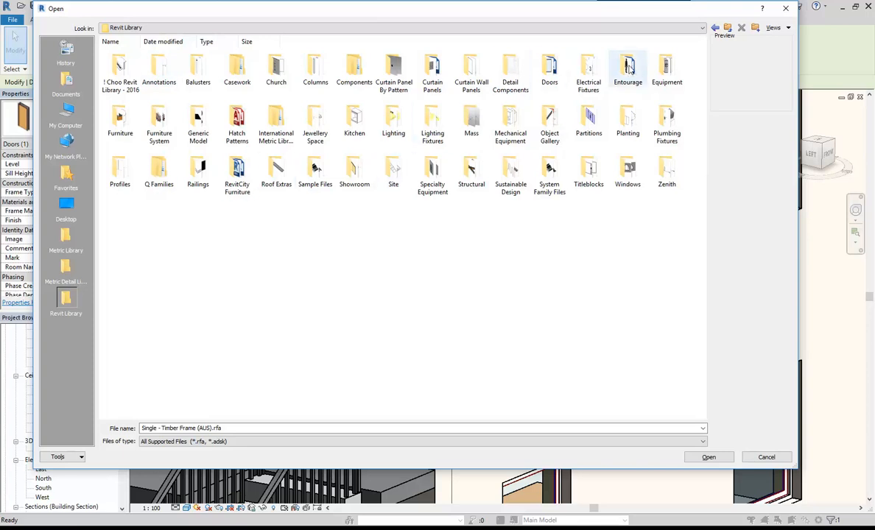
{"action": "double_click", "coordinate": [549, 71]}
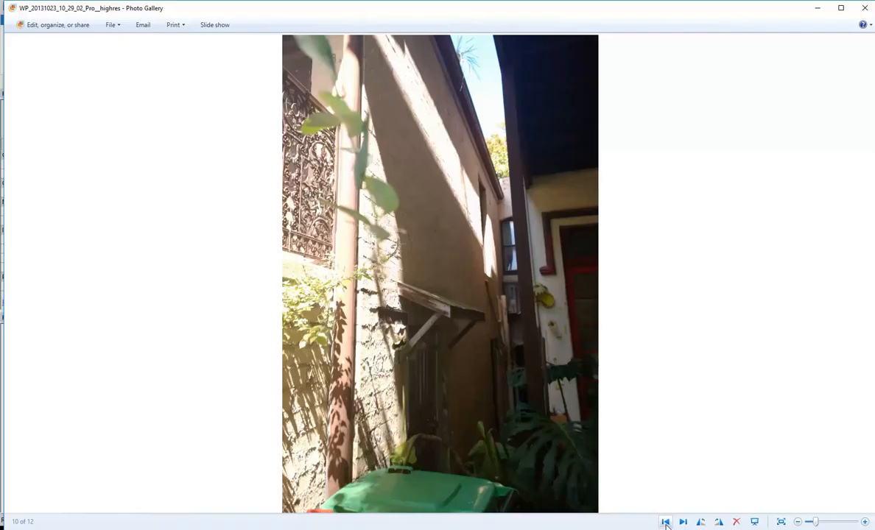
Show reference photo 9 of 12 and preview the ExtSgl (10), (12), (13) and (14) door families.
{"action": "left_click", "coordinate": [665, 523]}
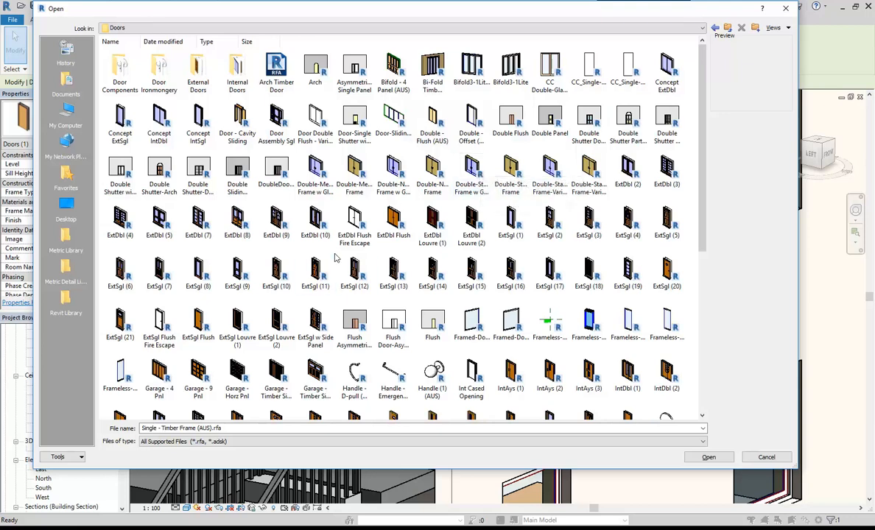
{"action": "left_click", "coordinate": [268, 277]}
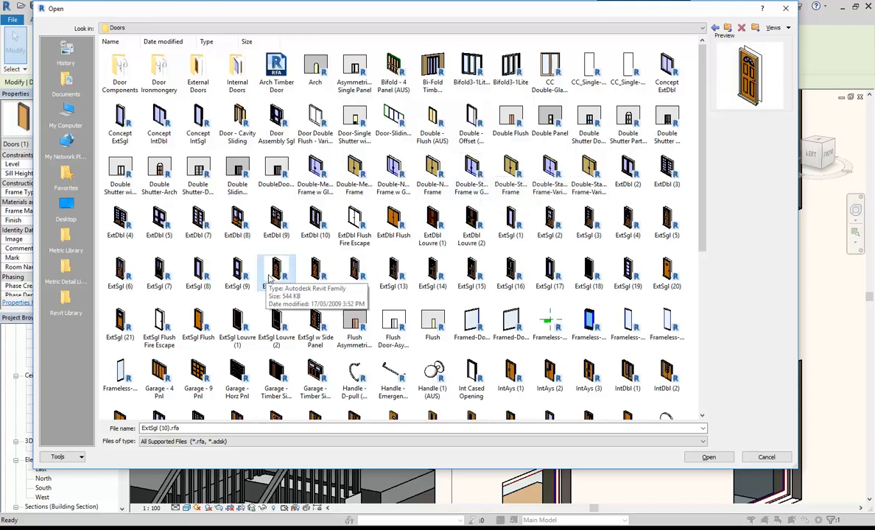
{"action": "left_click", "coordinate": [355, 271]}
{"action": "left_click", "coordinate": [398, 274]}
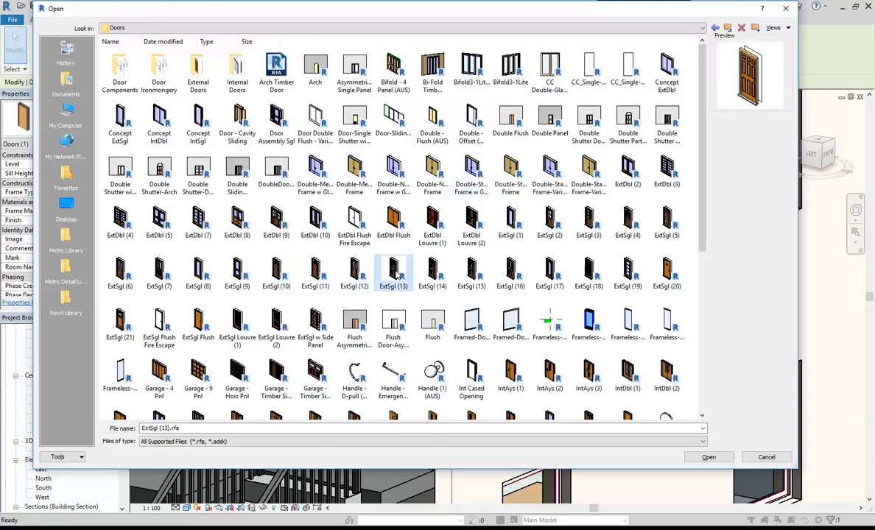
{"action": "left_click", "coordinate": [433, 274]}
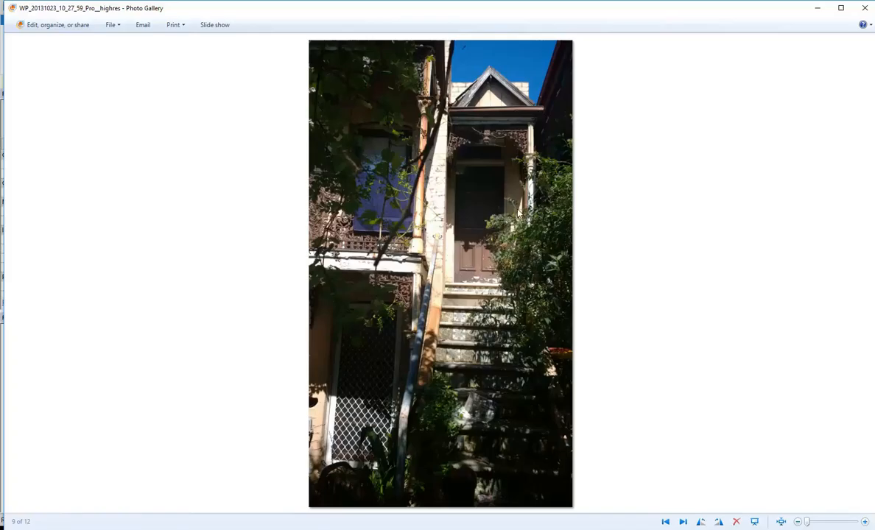
Zoom into the photo's panelled front door and back out, then minimise Photo Gallery.
{"action": "scroll", "coordinate": [515, 219], "scroll_direction": "up", "scroll_amount": 5}
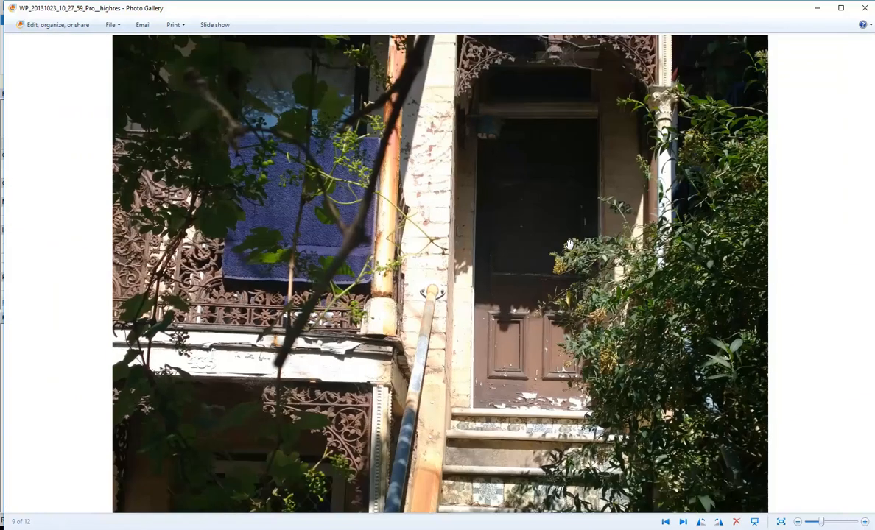
{"action": "scroll", "coordinate": [538, 155], "scroll_direction": "up", "scroll_amount": 2}
{"action": "scroll", "coordinate": [568, 169], "scroll_direction": "down", "scroll_amount": 7}
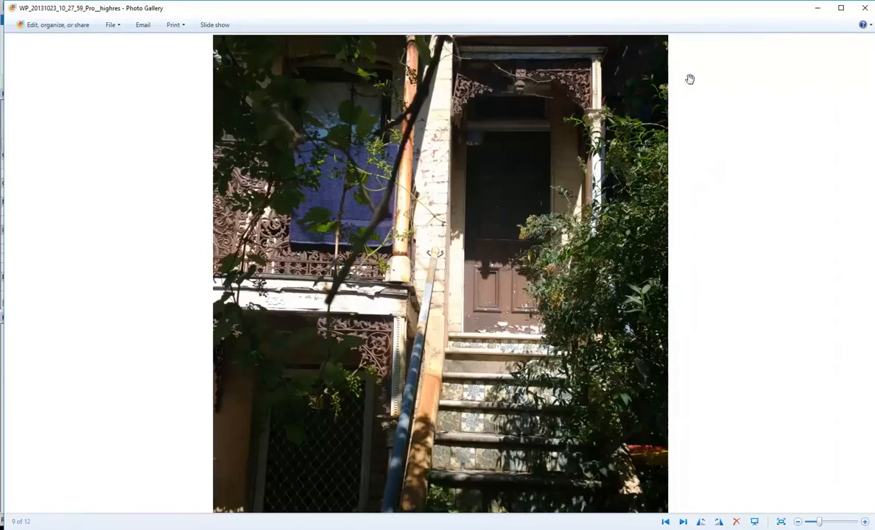
{"action": "left_click", "coordinate": [816, 8]}
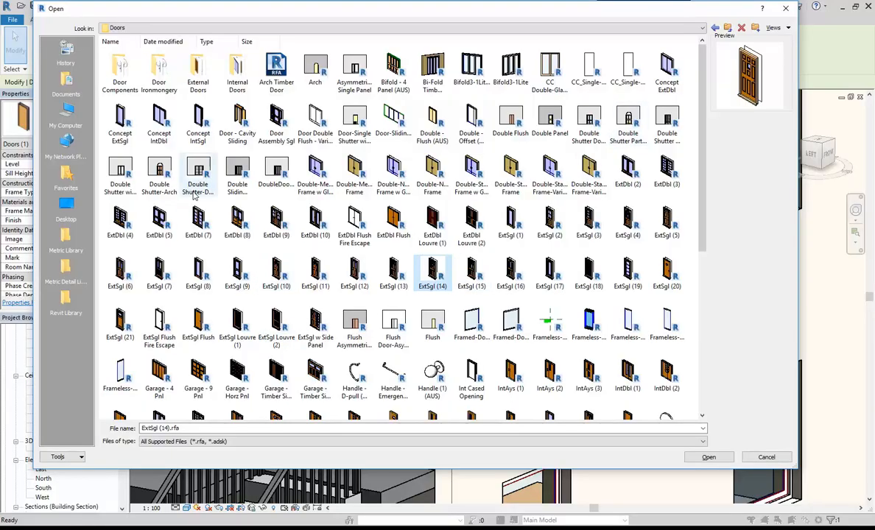
Open the External Doors folder and preview the SCO_ExtSgl door family.
{"action": "scroll", "coordinate": [406, 179], "scroll_direction": "down", "scroll_amount": 3}
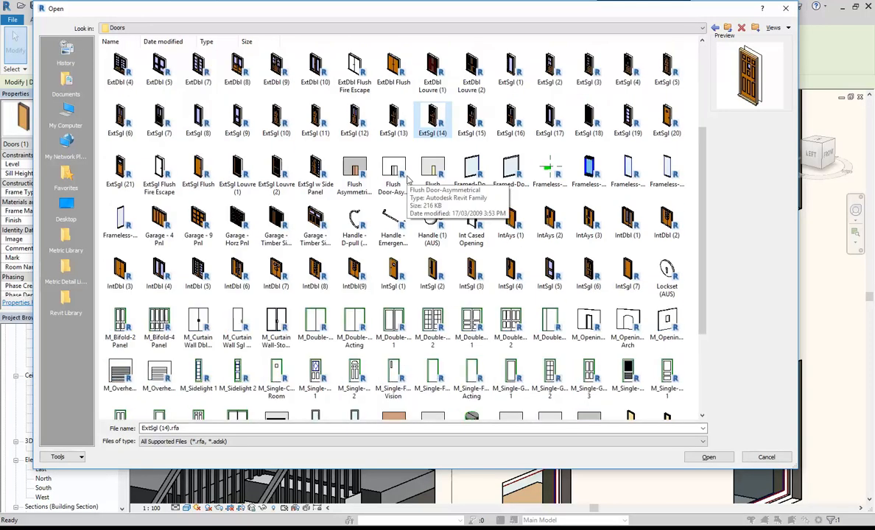
{"action": "scroll", "coordinate": [407, 179], "scroll_direction": "down", "scroll_amount": 3}
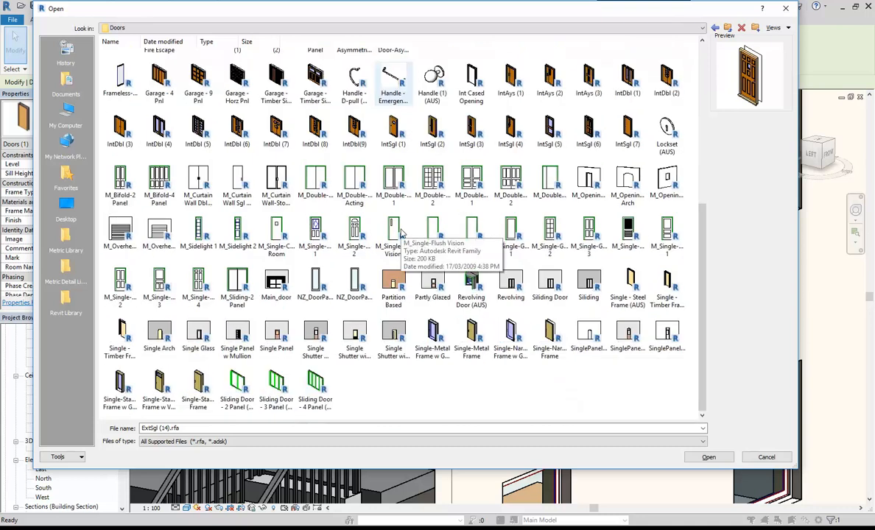
{"action": "scroll", "coordinate": [331, 260], "scroll_direction": "up", "scroll_amount": 6}
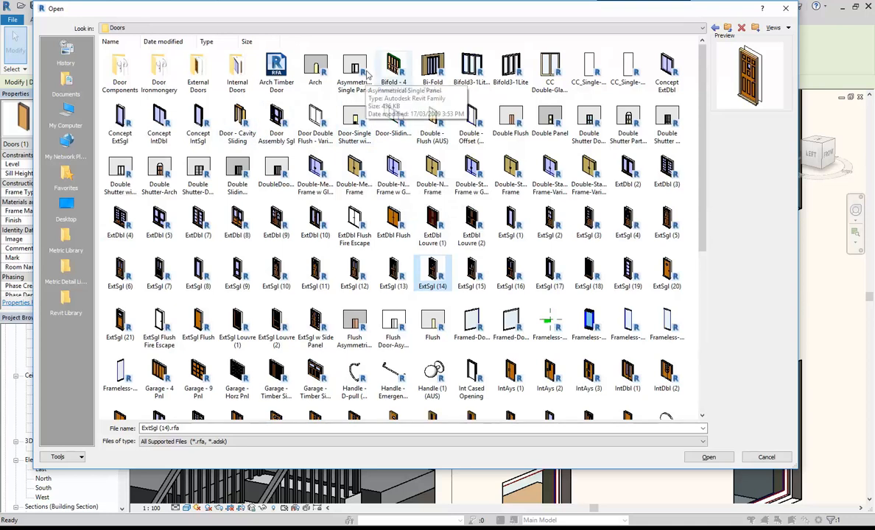
{"action": "double_click", "coordinate": [198, 68]}
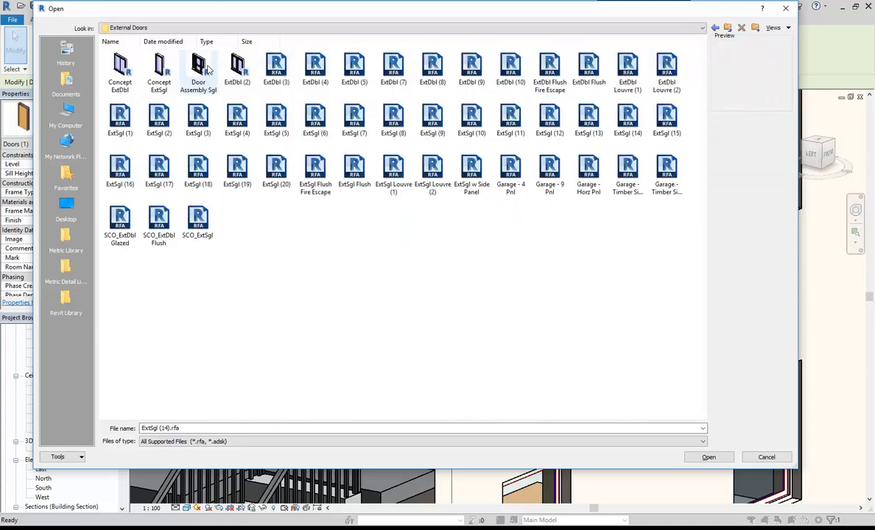
{"action": "left_click", "coordinate": [209, 227]}
{"action": "left_click", "coordinate": [317, 274]}
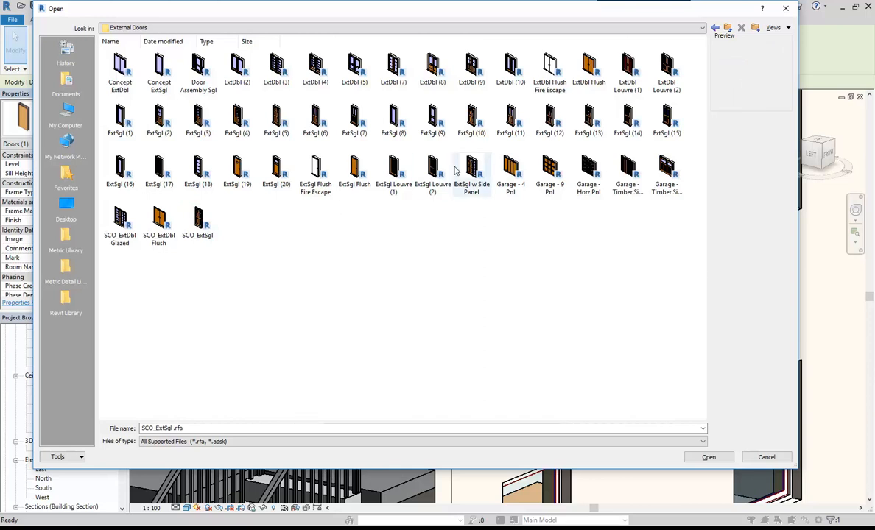
Go up to '! Choo Revit Library - 2016', open its Doors folder and select Traditional Front Door & Fanlight.
{"action": "left_click", "coordinate": [727, 28]}
{"action": "left_click", "coordinate": [727, 28]}
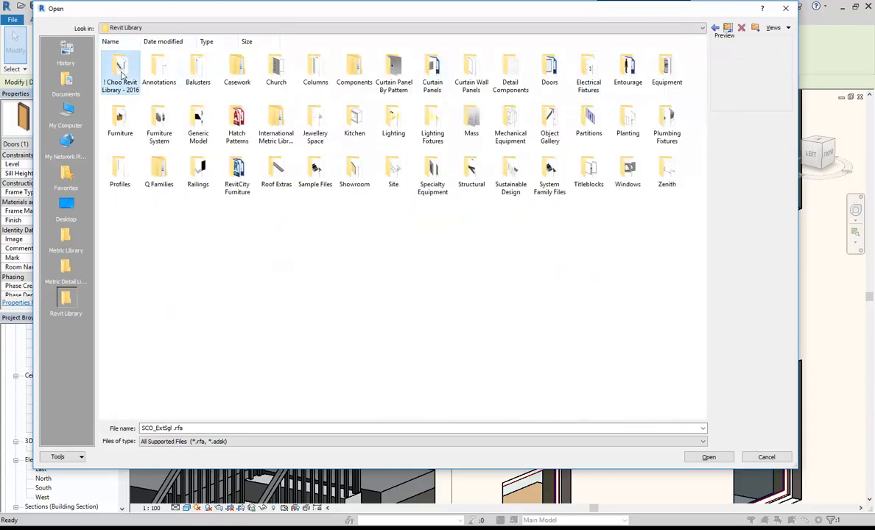
{"action": "double_click", "coordinate": [118, 73]}
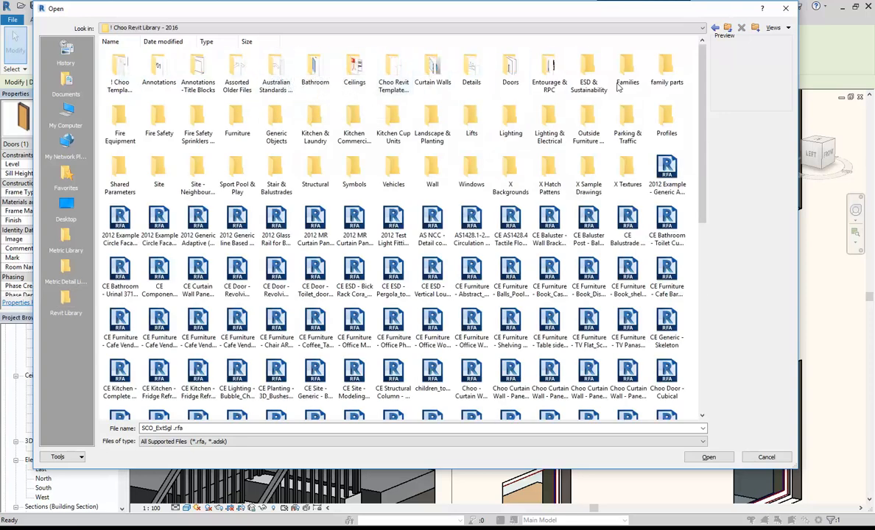
{"action": "double_click", "coordinate": [503, 73]}
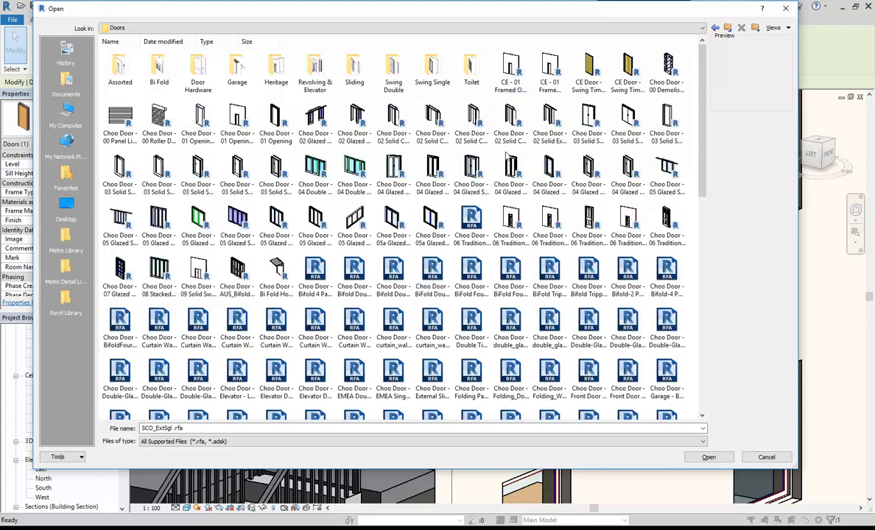
{"action": "scroll", "coordinate": [378, 273], "scroll_direction": "down", "scroll_amount": 2}
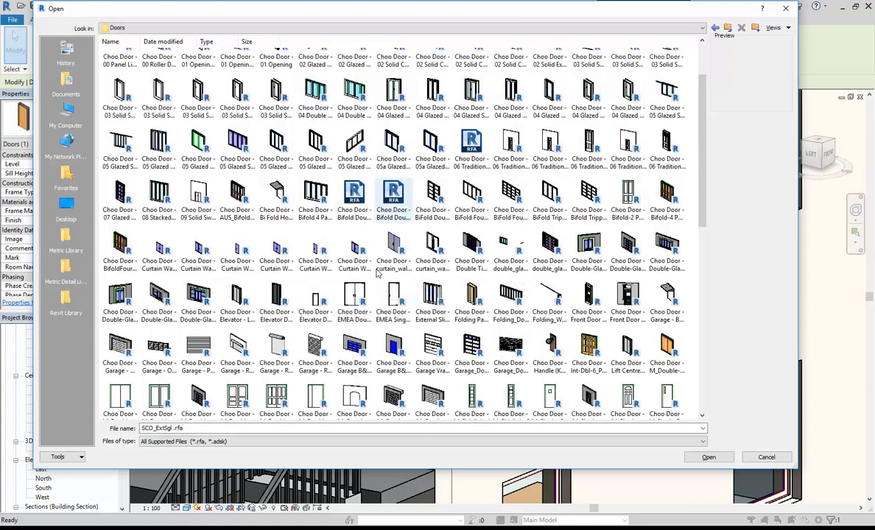
{"action": "scroll", "coordinate": [378, 273], "scroll_direction": "down", "scroll_amount": 2}
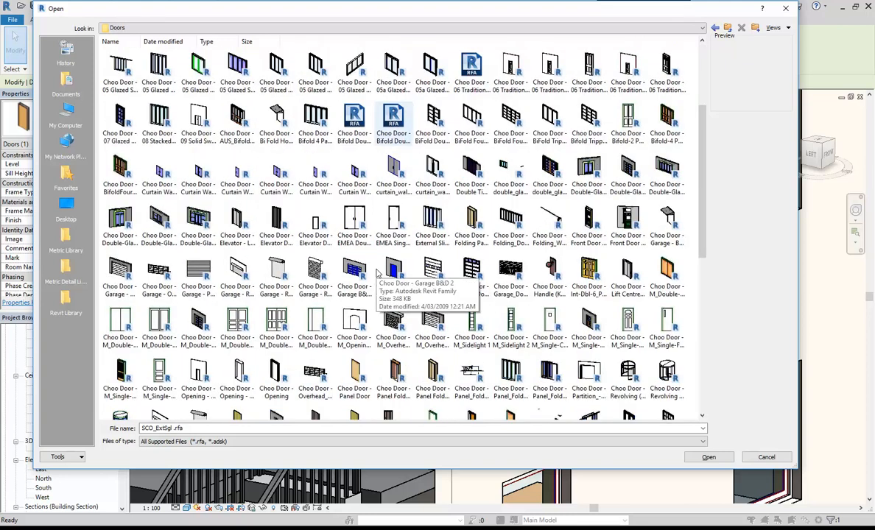
{"action": "scroll", "coordinate": [378, 273], "scroll_direction": "down", "scroll_amount": 8}
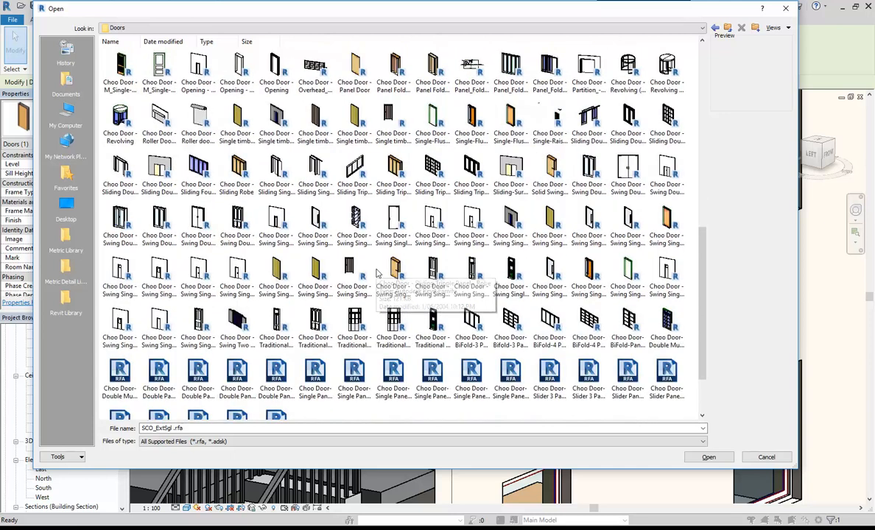
{"action": "scroll", "coordinate": [378, 273], "scroll_direction": "down", "scroll_amount": 2}
{"action": "left_click", "coordinate": [433, 251]}
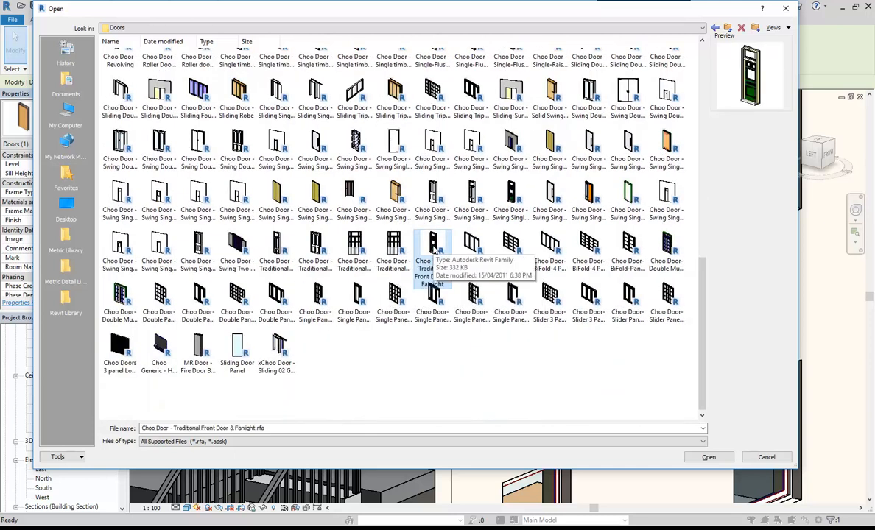
Preview the Traditional Double French, Traditional 4 Panel (glass) and neighbouring Choo door families.
{"action": "left_click", "coordinate": [277, 243]}
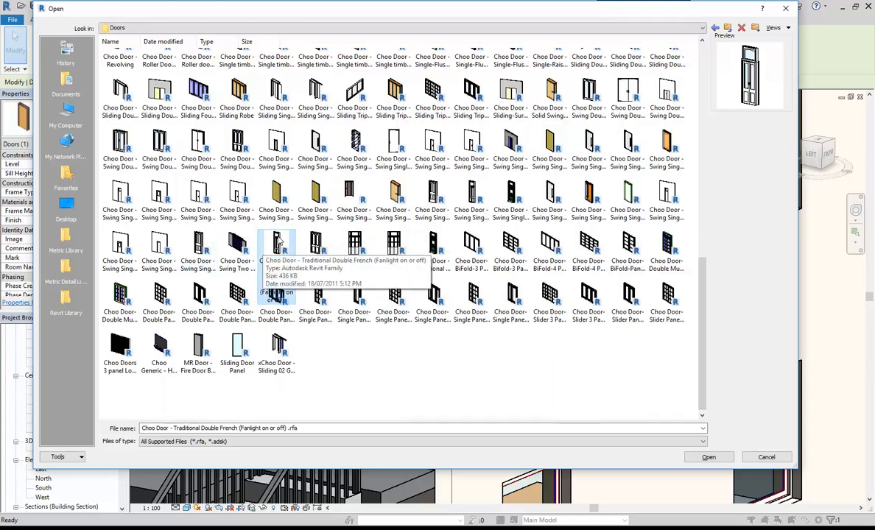
{"action": "left_click", "coordinate": [472, 193]}
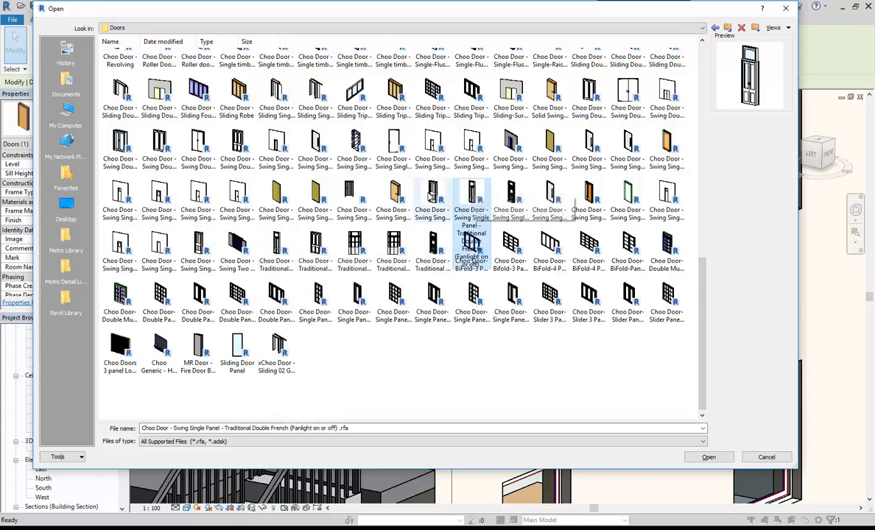
{"action": "key", "text": "Left"}
{"action": "left_click", "coordinate": [472, 195]}
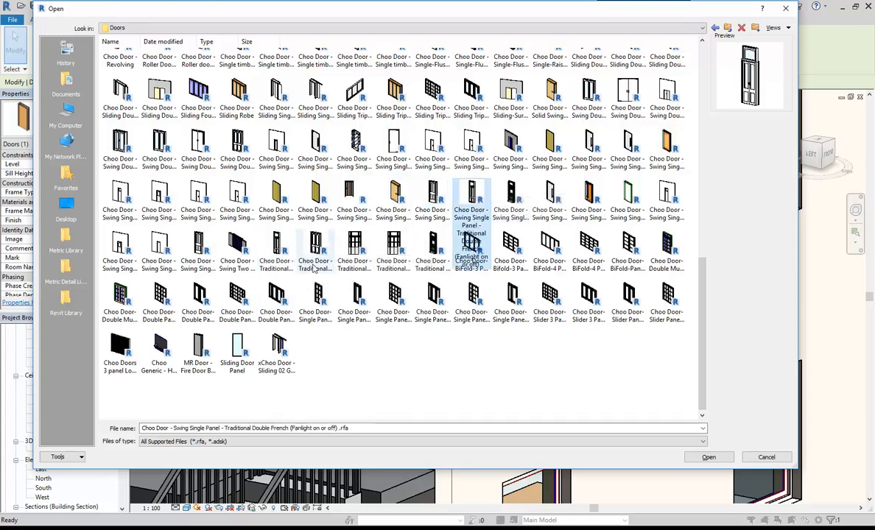
{"action": "left_click", "coordinate": [273, 254]}
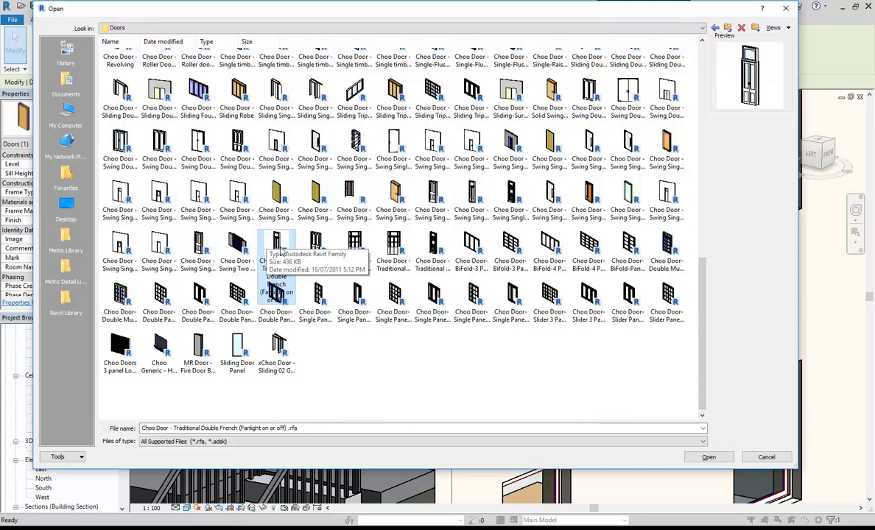
Reselect Choo Door - Traditional Double French (Fanlight on or off).rfa as the door file.
{"action": "scroll", "coordinate": [292, 254], "scroll_direction": "up", "scroll_amount": 3}
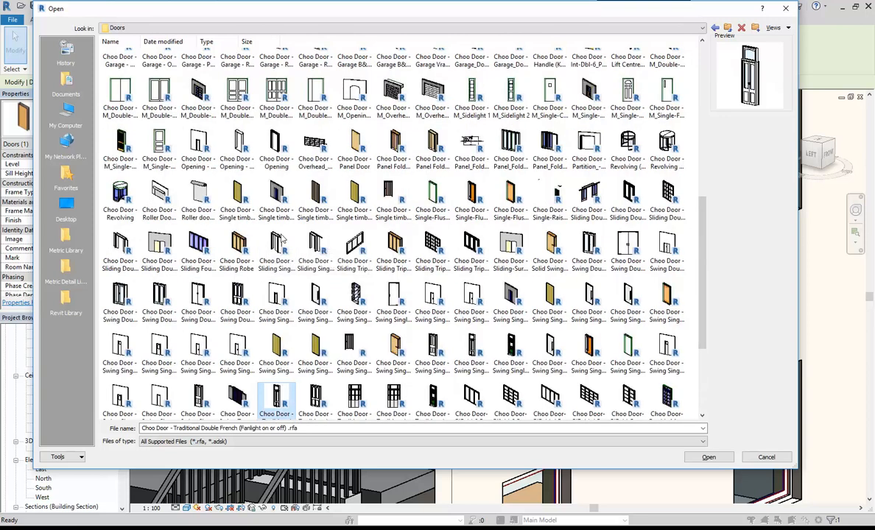
{"action": "scroll", "coordinate": [281, 241], "scroll_direction": "up", "scroll_amount": 8}
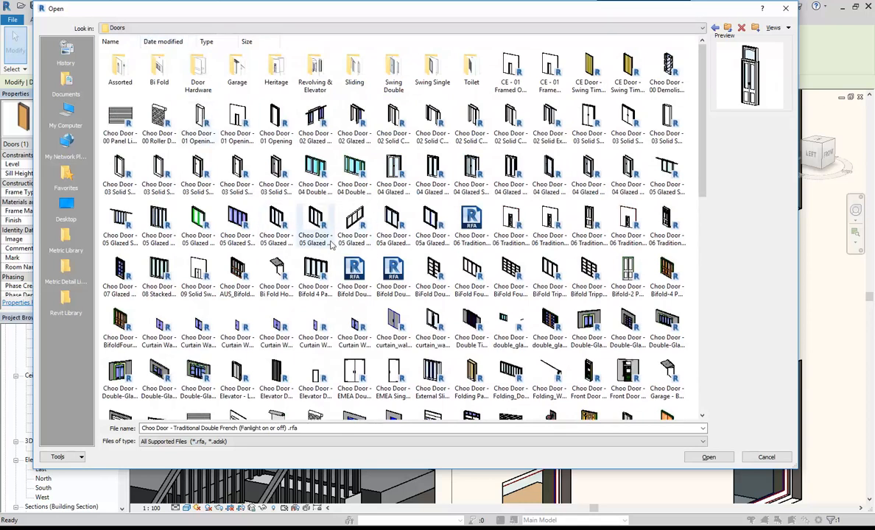
{"action": "scroll", "coordinate": [332, 245], "scroll_direction": "down", "scroll_amount": 10}
{"action": "scroll", "coordinate": [331, 245], "scroll_direction": "down", "scroll_amount": 2}
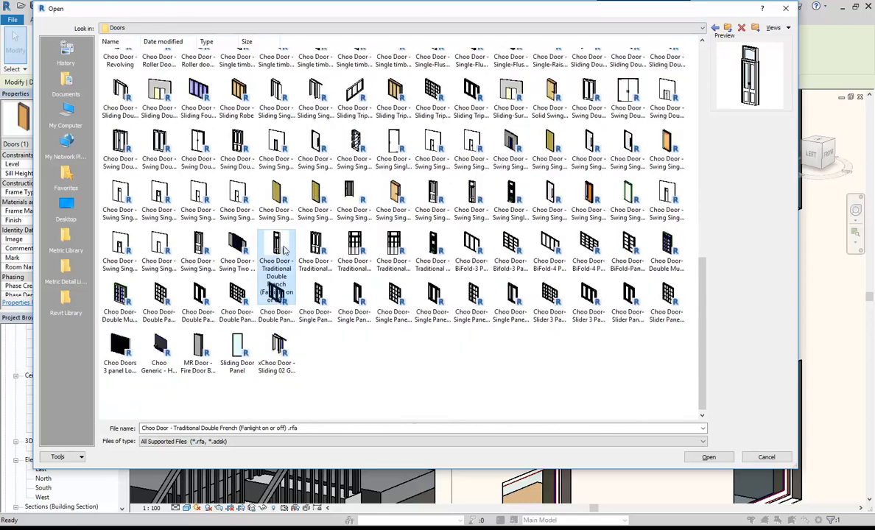
{"action": "left_click", "coordinate": [408, 383]}
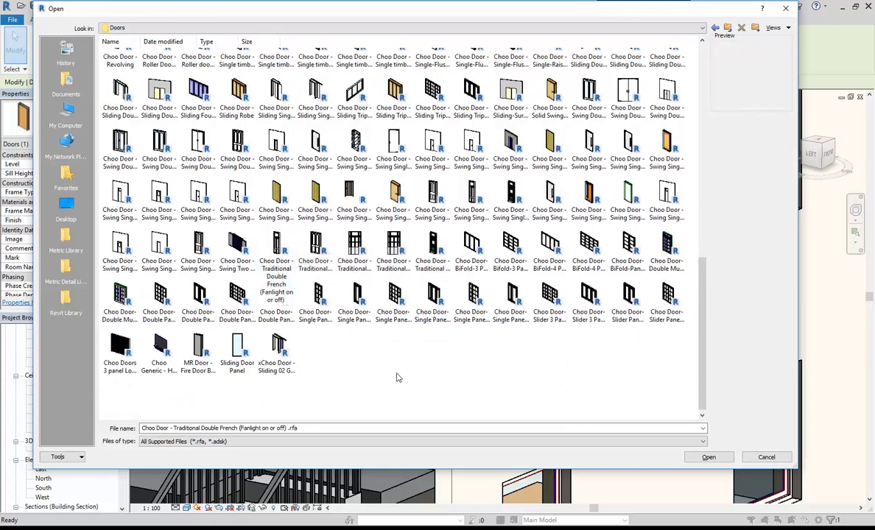
{"action": "left_click", "coordinate": [269, 255]}
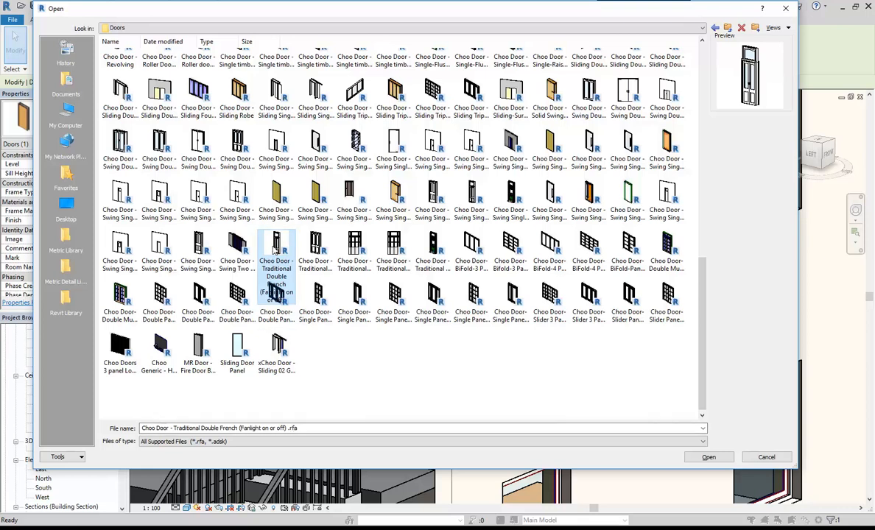
Compare previews of the Traditional Double French, Timber Gates and Front Door & Fanlight families.
{"action": "left_click", "coordinate": [667, 197]}
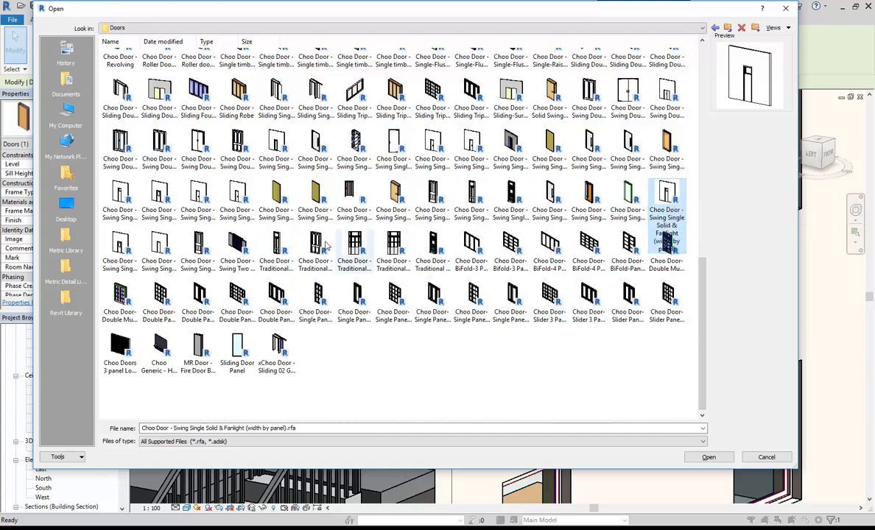
{"action": "left_click", "coordinate": [274, 247]}
{"action": "left_click", "coordinate": [231, 249]}
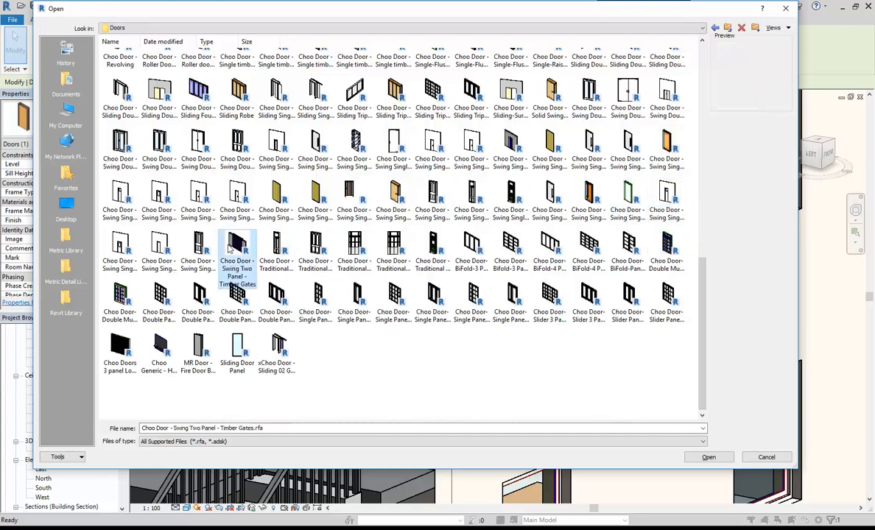
{"action": "left_click", "coordinate": [283, 249]}
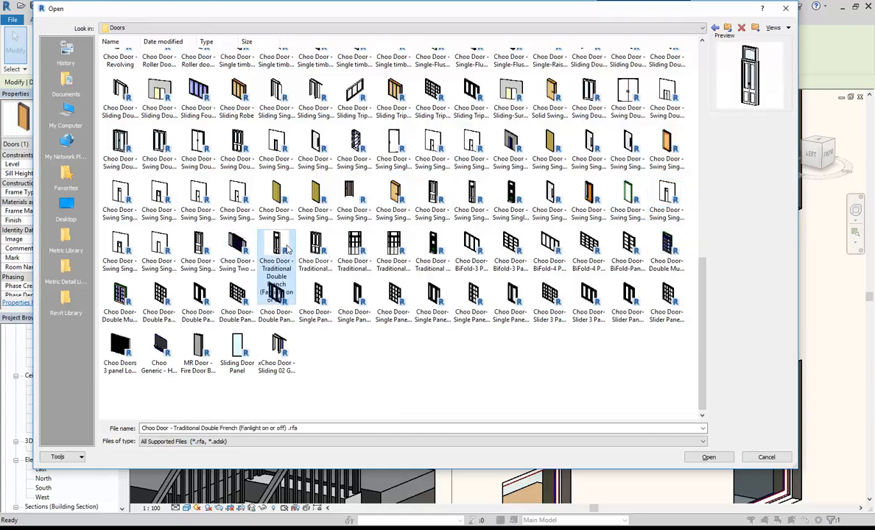
{"action": "left_click", "coordinate": [432, 249]}
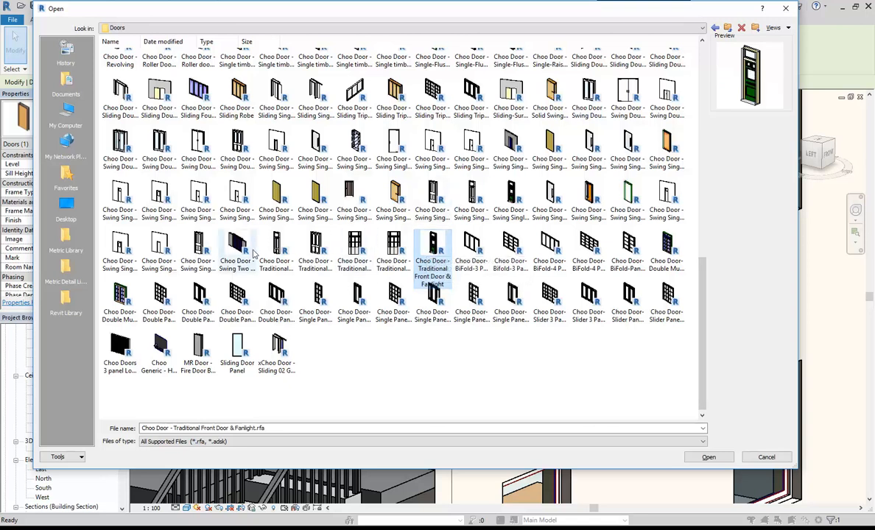
{"action": "left_click", "coordinate": [278, 246]}
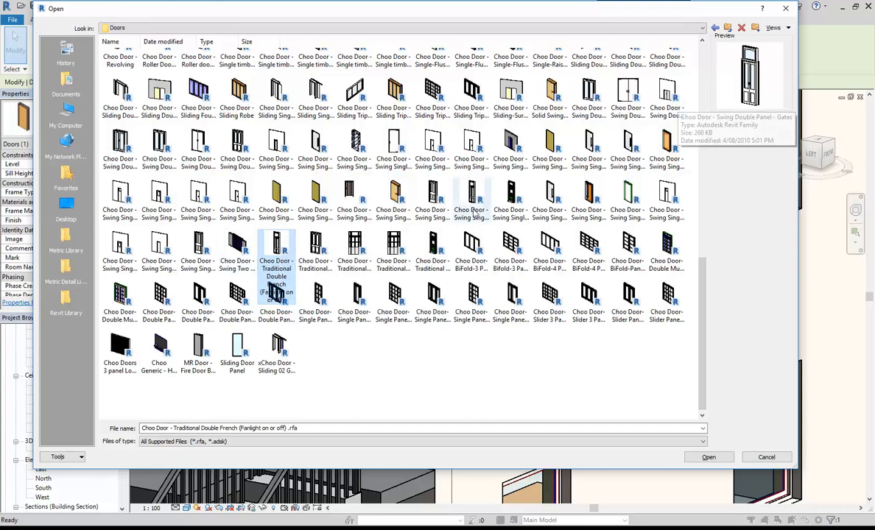
{"action": "left_click", "coordinate": [435, 247]}
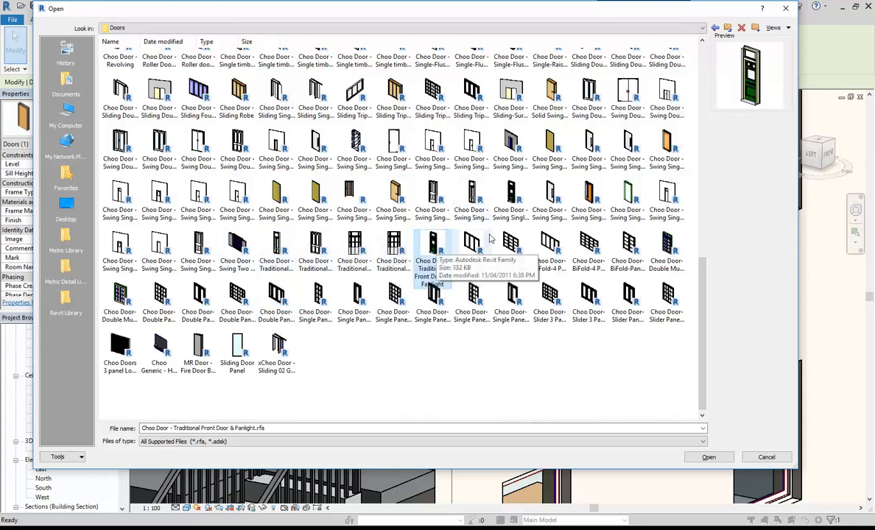
Preview the single-panel, 4 Panel glass, Solid & Fanlight and side-lite French door options.
{"action": "left_click", "coordinate": [508, 199]}
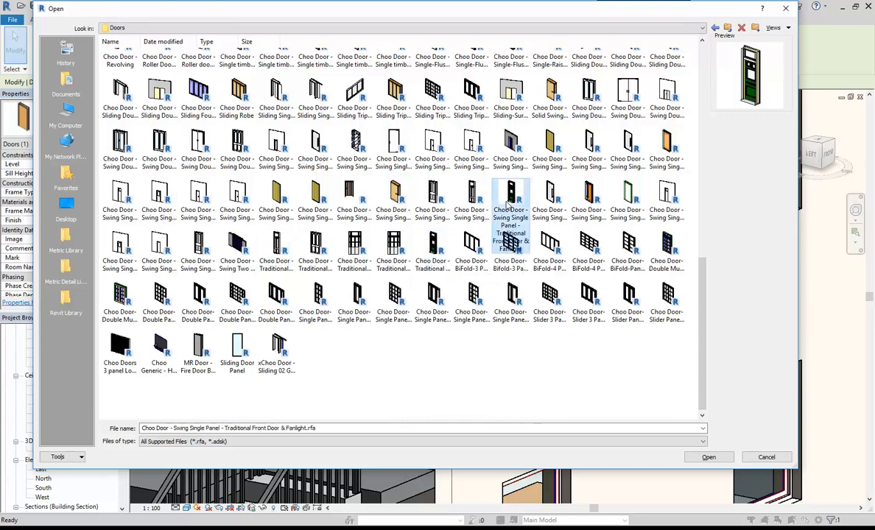
{"action": "left_click", "coordinate": [467, 202]}
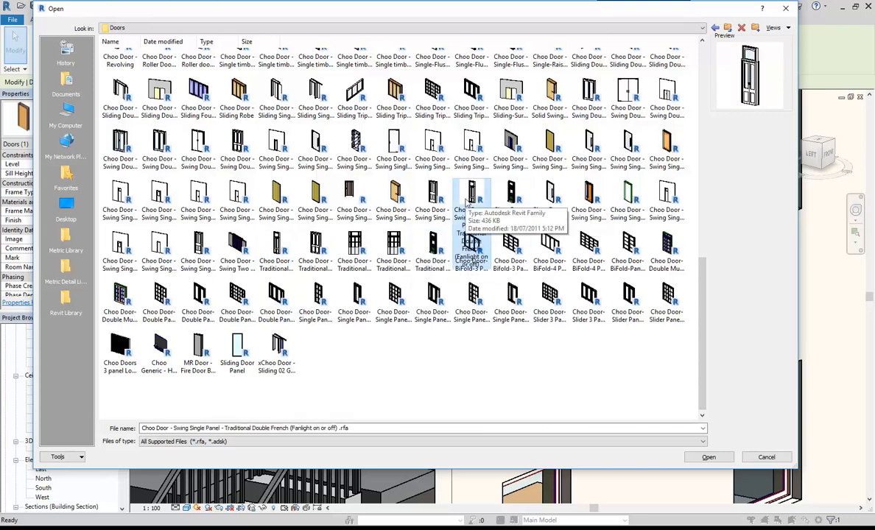
{"action": "left_click", "coordinate": [436, 197]}
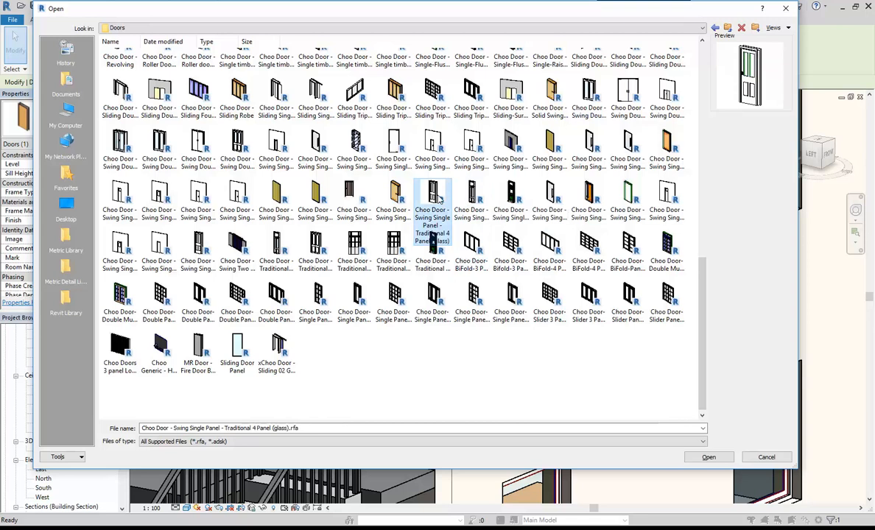
{"action": "left_click", "coordinate": [666, 199]}
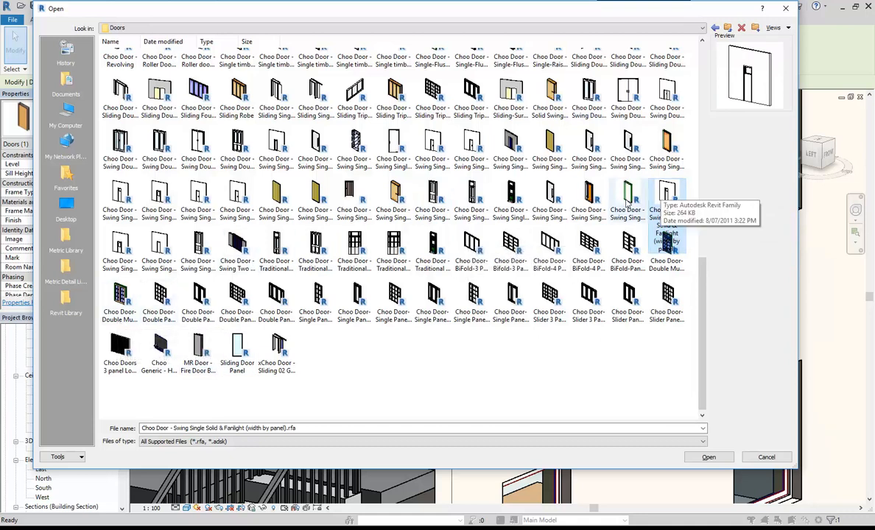
{"action": "left_click", "coordinate": [354, 243]}
{"action": "left_click", "coordinate": [392, 245]}
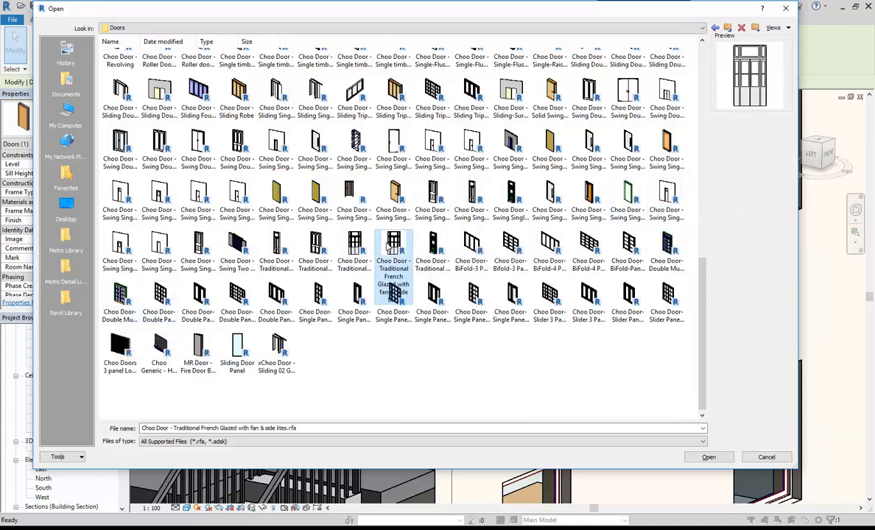
{"action": "left_click", "coordinate": [468, 208]}
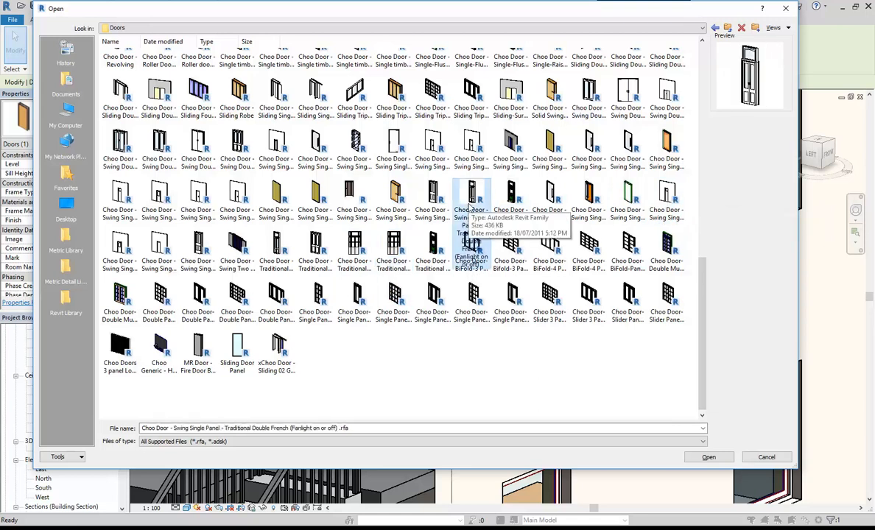
{"action": "left_click", "coordinate": [428, 203]}
{"action": "scroll", "coordinate": [428, 201], "scroll_direction": "up", "scroll_amount": 1}
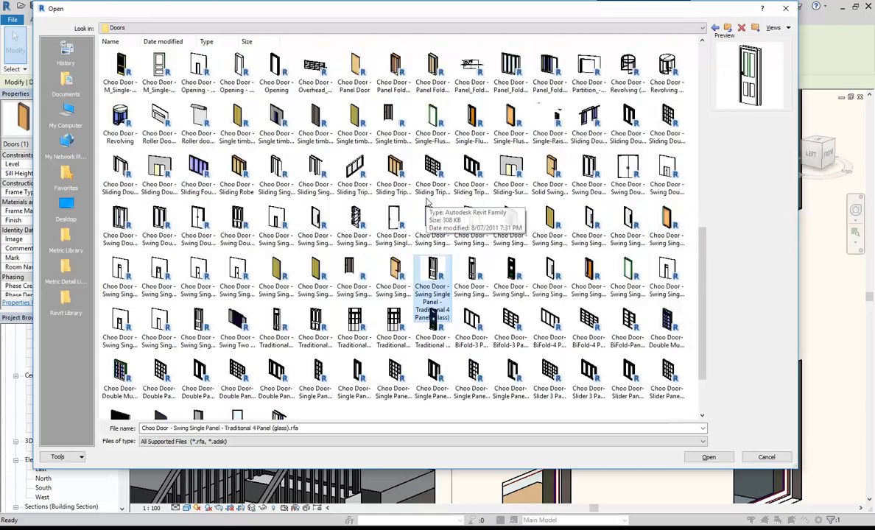
{"action": "scroll", "coordinate": [428, 201], "scroll_direction": "up", "scroll_amount": 2}
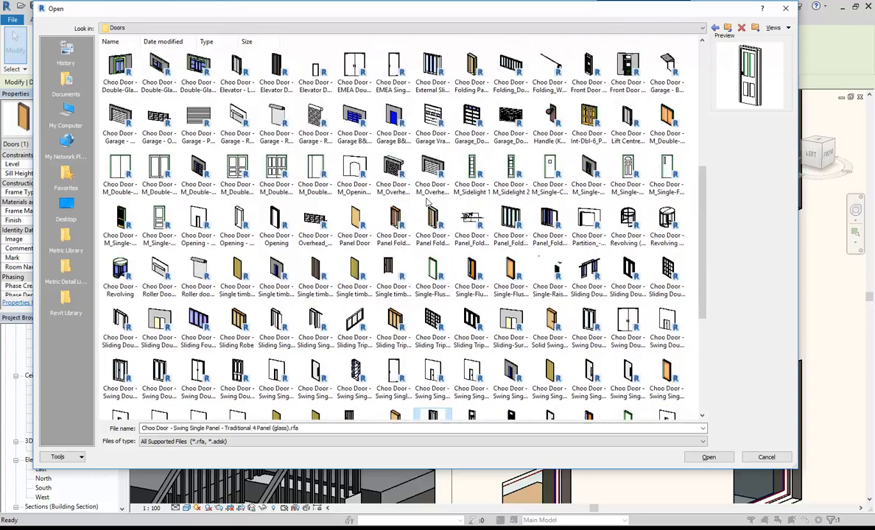
{"action": "scroll", "coordinate": [428, 202], "scroll_direction": "up", "scroll_amount": 1}
{"action": "scroll", "coordinate": [451, 210], "scroll_direction": "up", "scroll_amount": 1}
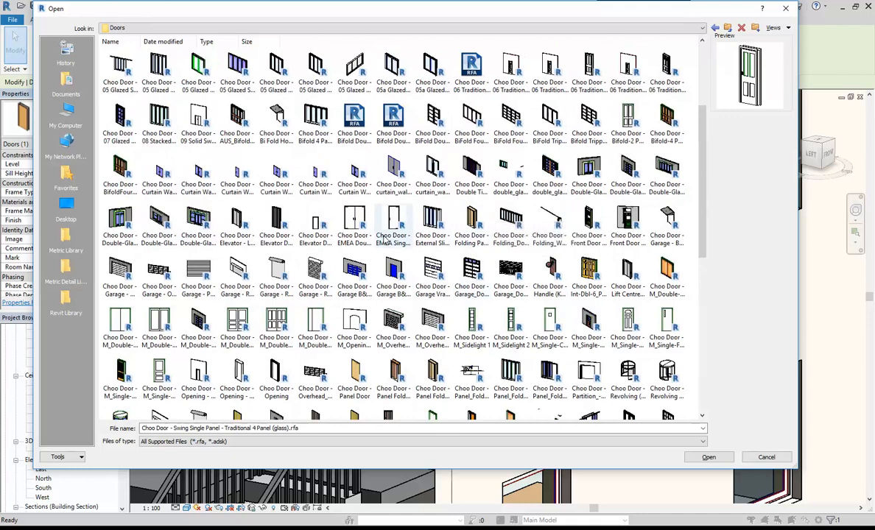
{"action": "scroll", "coordinate": [247, 222], "scroll_direction": "up", "scroll_amount": 1}
{"action": "scroll", "coordinate": [247, 222], "scroll_direction": "up", "scroll_amount": 1}
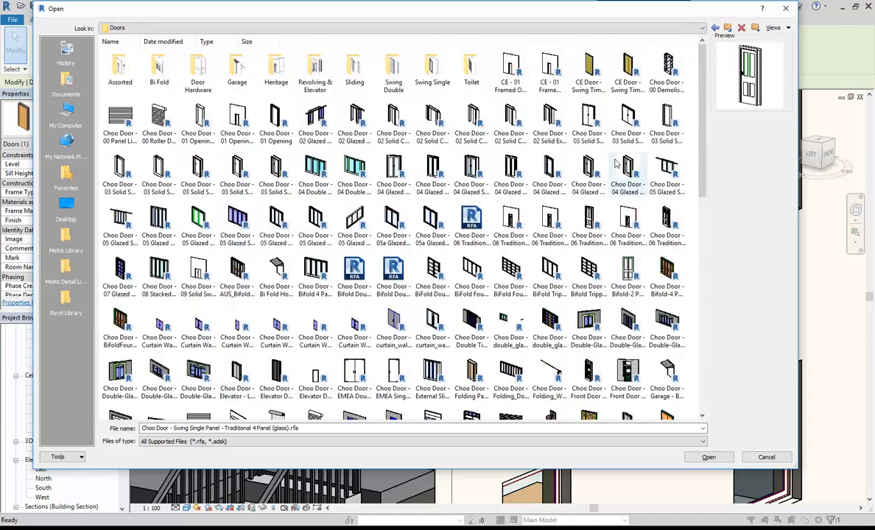
Load Choo Door - 06 Traditional Swing Single 4 Panel with Fanlight.rfa.
{"action": "left_click", "coordinate": [590, 222]}
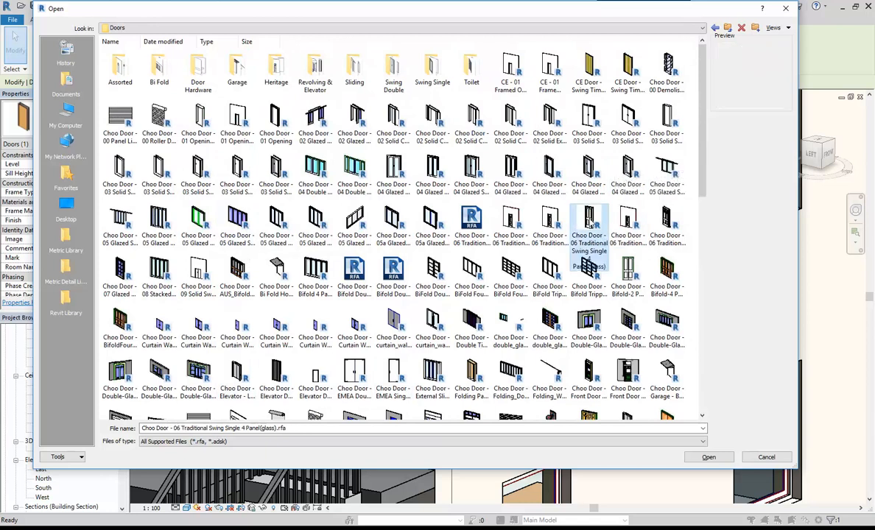
{"action": "left_click", "coordinate": [550, 224]}
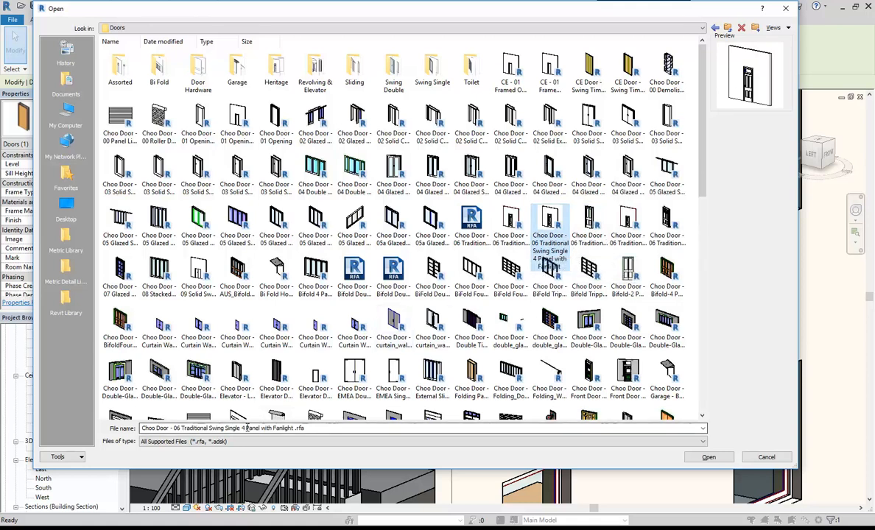
{"action": "left_click", "coordinate": [507, 229]}
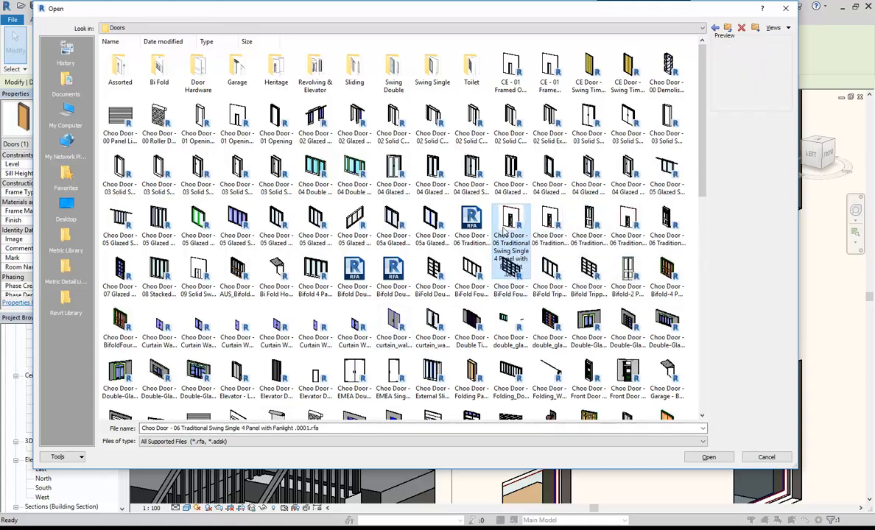
{"action": "left_click", "coordinate": [558, 224]}
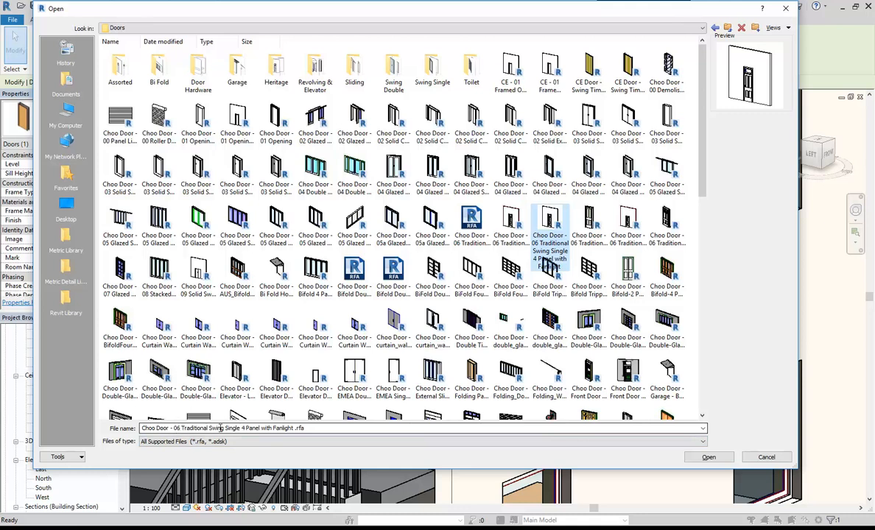
{"action": "left_click", "coordinate": [312, 428]}
{"action": "left_click", "coordinate": [312, 429]}
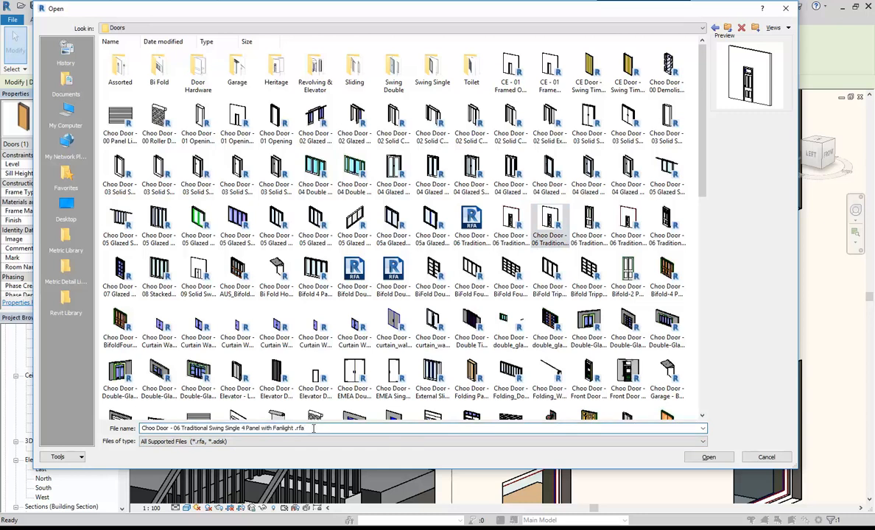
{"action": "left_click", "coordinate": [708, 457]}
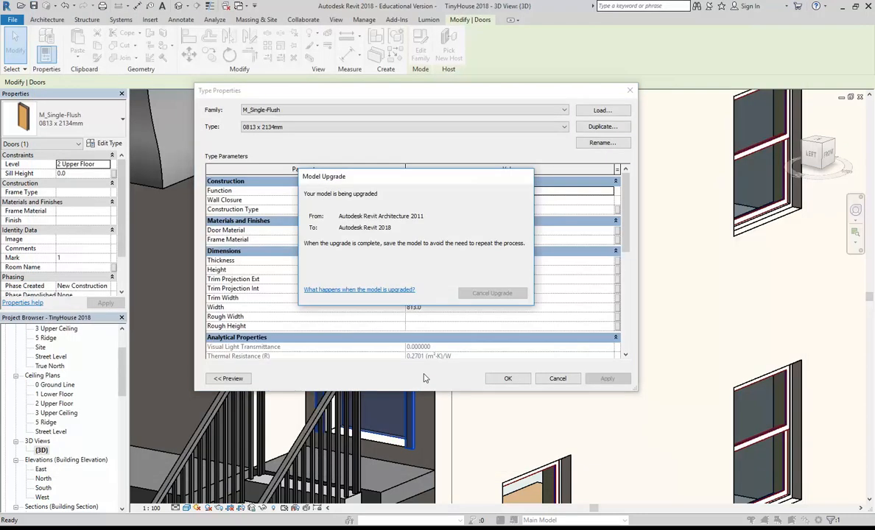
Confirm Type Properties so the stair door becomes the 760 x 2100 4 Panel with Fanlight type.
{"action": "left_click", "coordinate": [507, 379]}
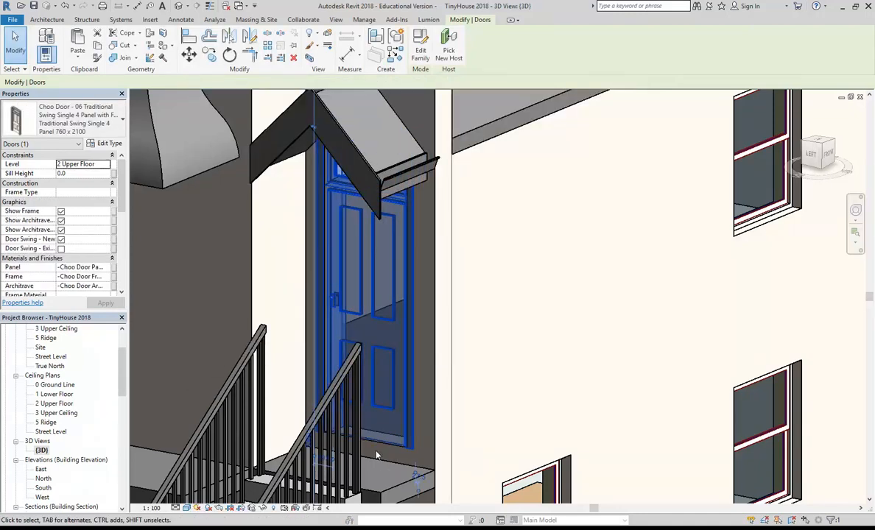
{"action": "scroll", "coordinate": [379, 457], "scroll_direction": "up", "scroll_amount": 1}
{"action": "scroll", "coordinate": [352, 382], "scroll_direction": "down", "scroll_amount": 2}
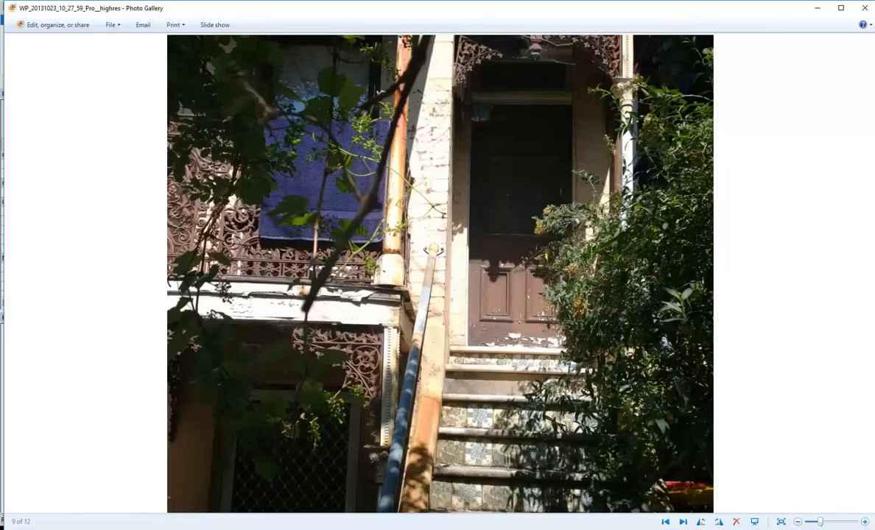
Advance two photos through the reference gallery.
{"action": "scroll", "coordinate": [470, 252], "scroll_direction": "up", "scroll_amount": 1}
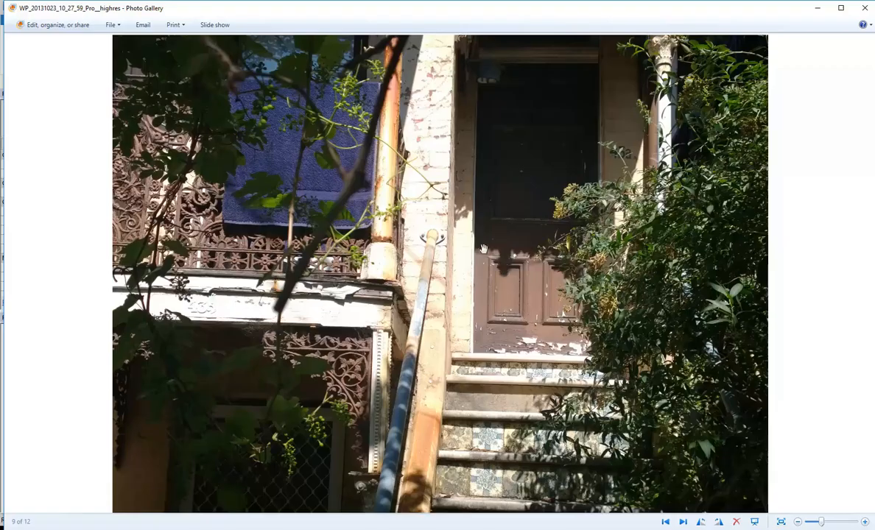
{"action": "scroll", "coordinate": [492, 241], "scroll_direction": "down", "scroll_amount": 1}
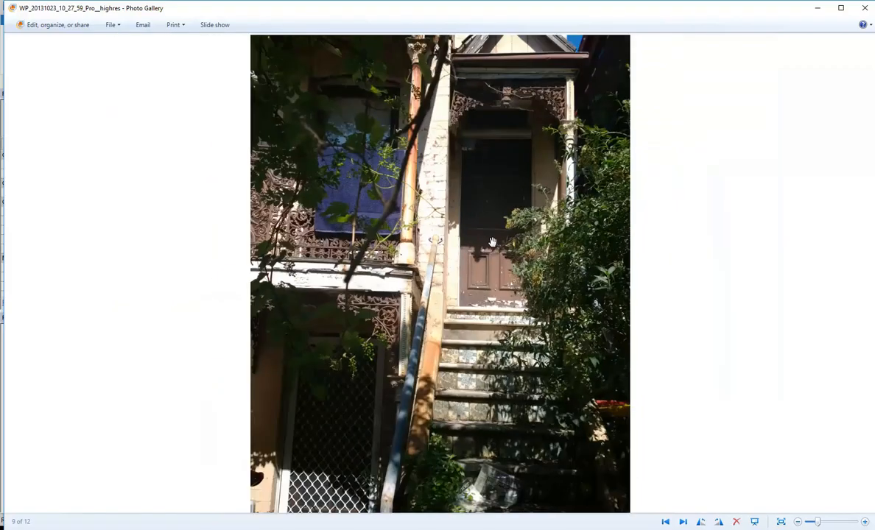
{"action": "left_click", "coordinate": [683, 522]}
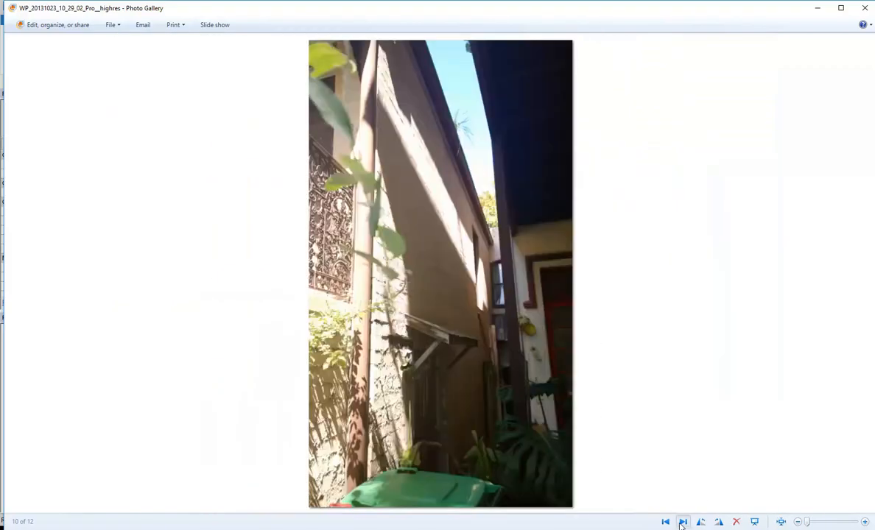
{"action": "left_click", "coordinate": [683, 522]}
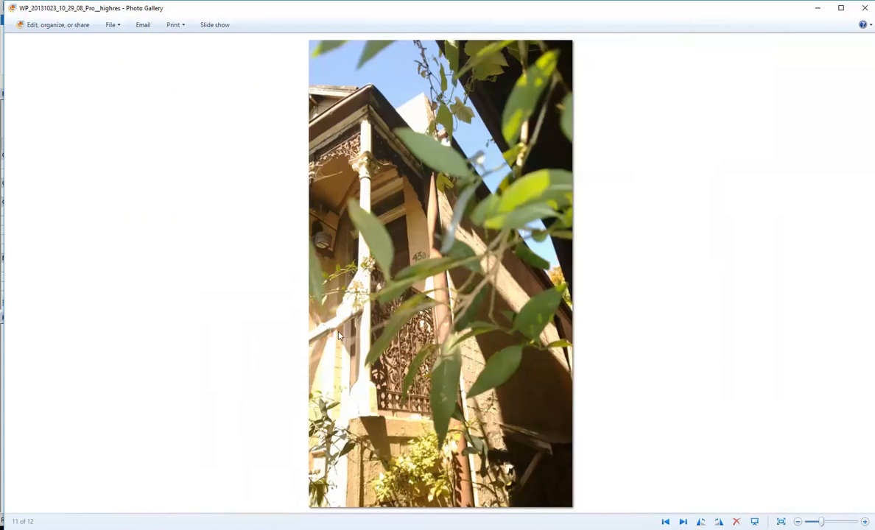
{"action": "scroll", "coordinate": [380, 296], "scroll_direction": "up", "scroll_amount": 1}
{"action": "scroll", "coordinate": [380, 296], "scroll_direction": "up", "scroll_amount": 3}
{"action": "scroll", "coordinate": [384, 321], "scroll_direction": "down", "scroll_amount": 3}
{"action": "scroll", "coordinate": [383, 321], "scroll_direction": "down", "scroll_amount": 1}
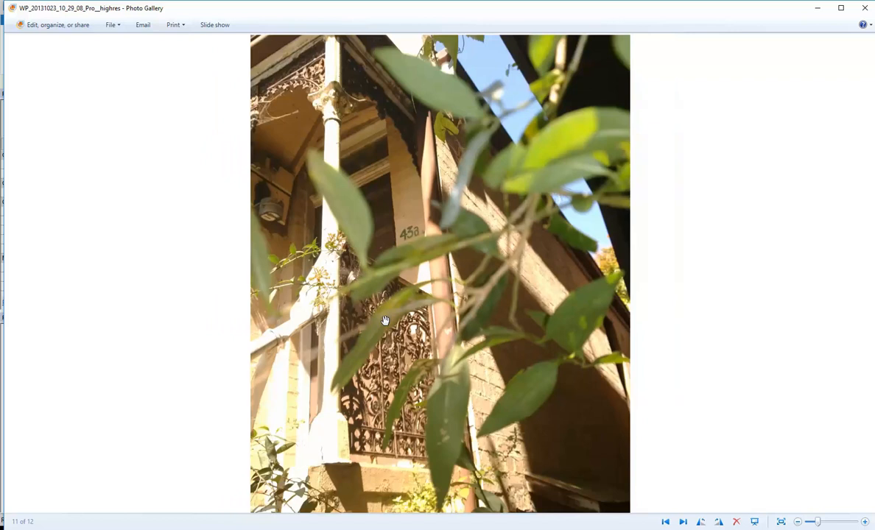
Reach photo 5 of 12 and zoom onto the upper balcony's panelled door.
{"action": "left_click", "coordinate": [683, 522]}
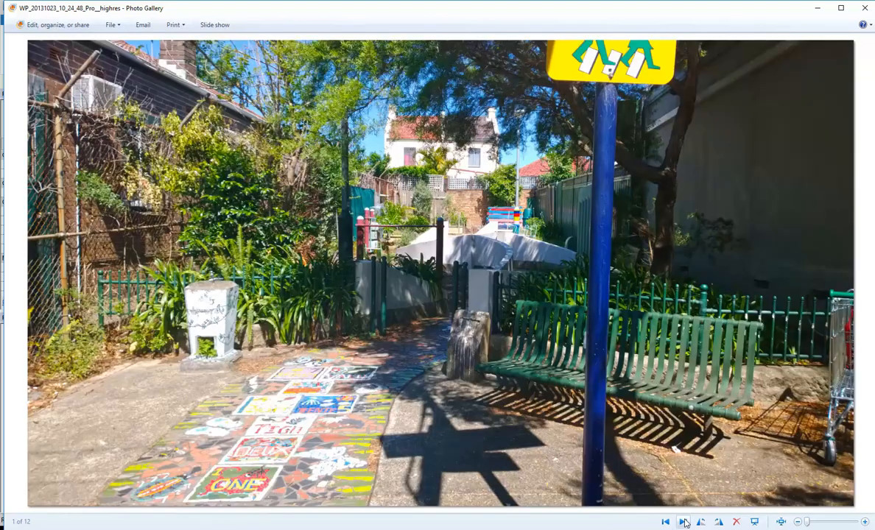
{"action": "left_click", "coordinate": [683, 522]}
{"action": "left_click", "coordinate": [683, 522]}
{"action": "left_click", "coordinate": [682, 523]}
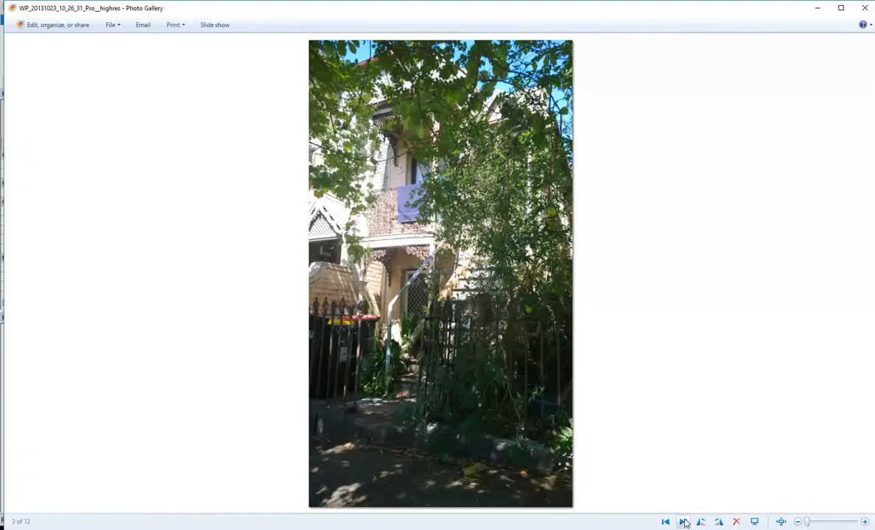
{"action": "left_click", "coordinate": [683, 522]}
{"action": "left_click", "coordinate": [683, 522]}
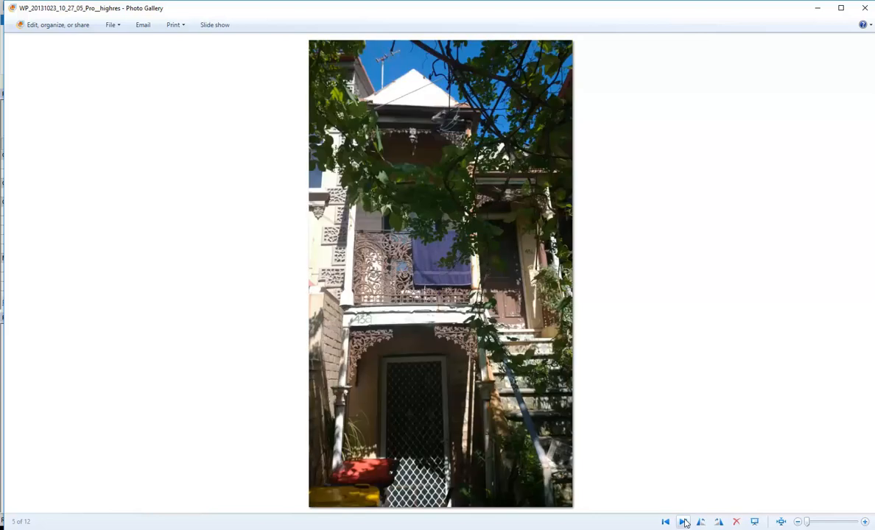
{"action": "scroll", "coordinate": [531, 288], "scroll_direction": "up", "scroll_amount": 3}
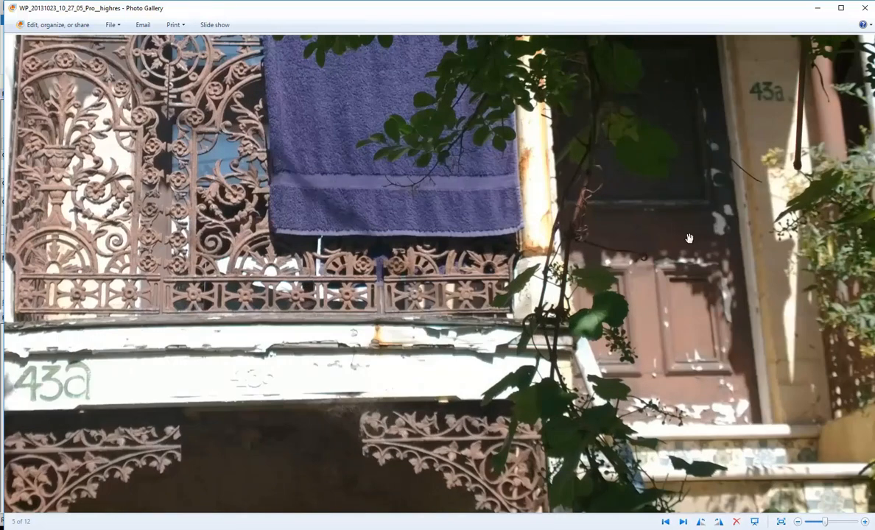
{"action": "left_click_drag", "start_coordinate": [588, 294], "coordinate": [512, 331]}
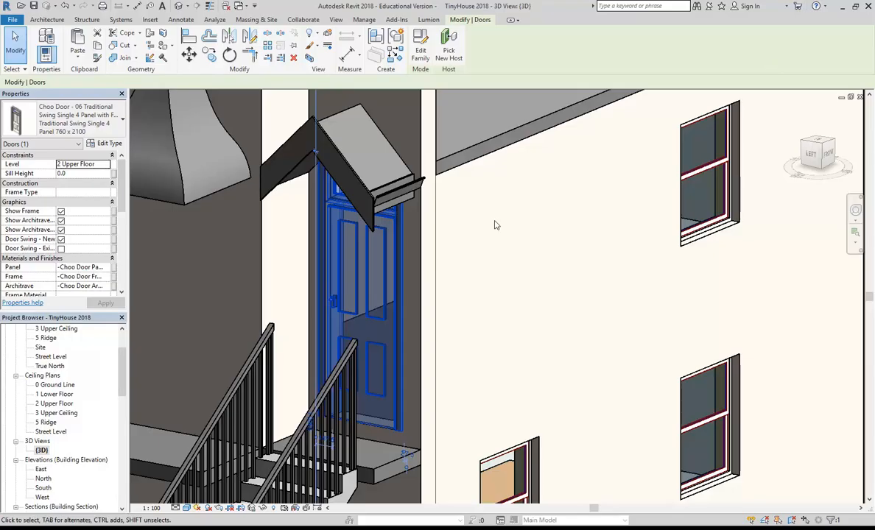
Open the 2 Upper Floor plan centred on the stair door.
{"action": "scroll", "coordinate": [496, 225], "scroll_direction": "up", "scroll_amount": 1}
{"action": "scroll", "coordinate": [447, 283], "scroll_direction": "down", "scroll_amount": 1}
{"action": "scroll", "coordinate": [445, 284], "scroll_direction": "up", "scroll_amount": 2}
{"action": "middle_click_drag", "start_coordinate": [401, 297], "coordinate": [468, 259]}
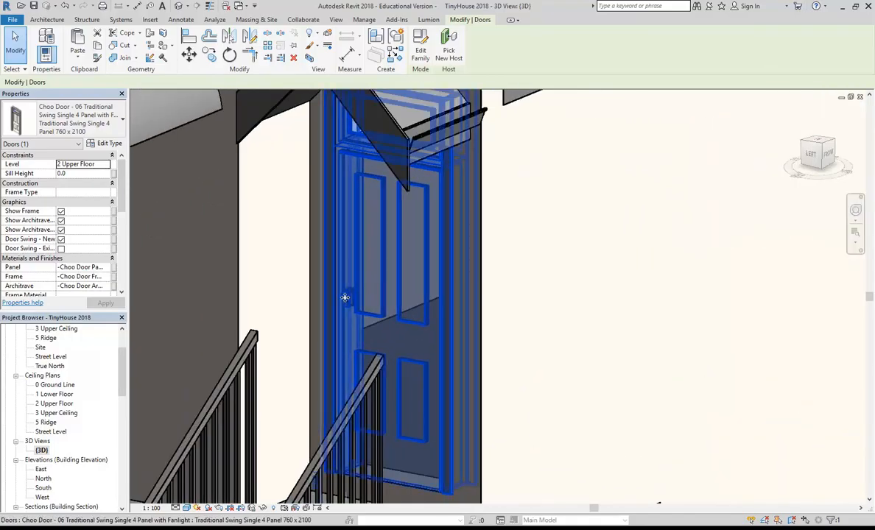
{"action": "key", "text": "Escape"}
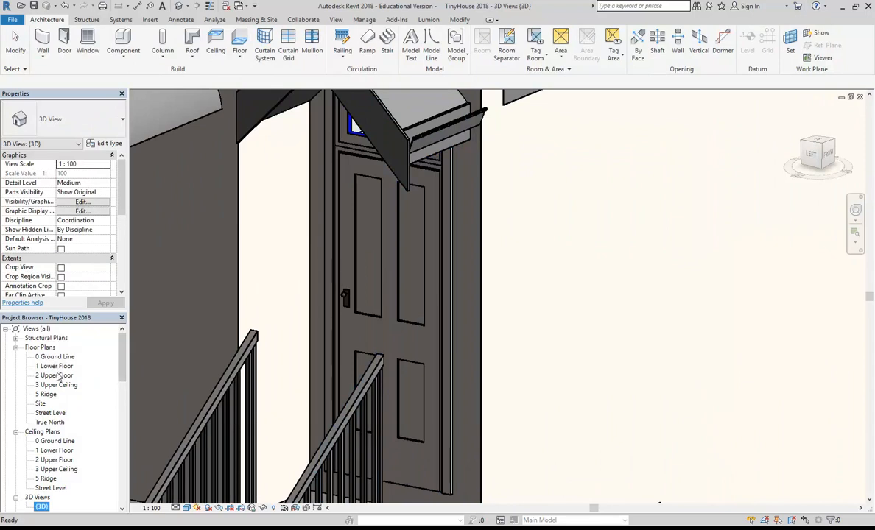
{"action": "double_click", "coordinate": [56, 376]}
{"action": "middle_click_drag", "start_coordinate": [383, 329], "coordinate": [603, 331]}
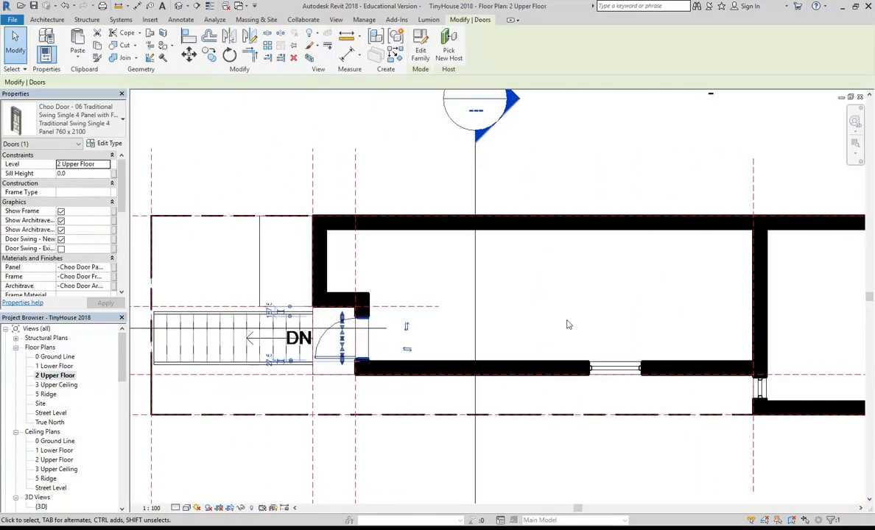
{"action": "scroll", "coordinate": [347, 339], "scroll_direction": "up", "scroll_amount": 4}
{"action": "middle_click_drag", "start_coordinate": [412, 369], "coordinate": [488, 366]}
{"action": "scroll", "coordinate": [489, 366], "scroll_direction": "up", "scroll_amount": 1}
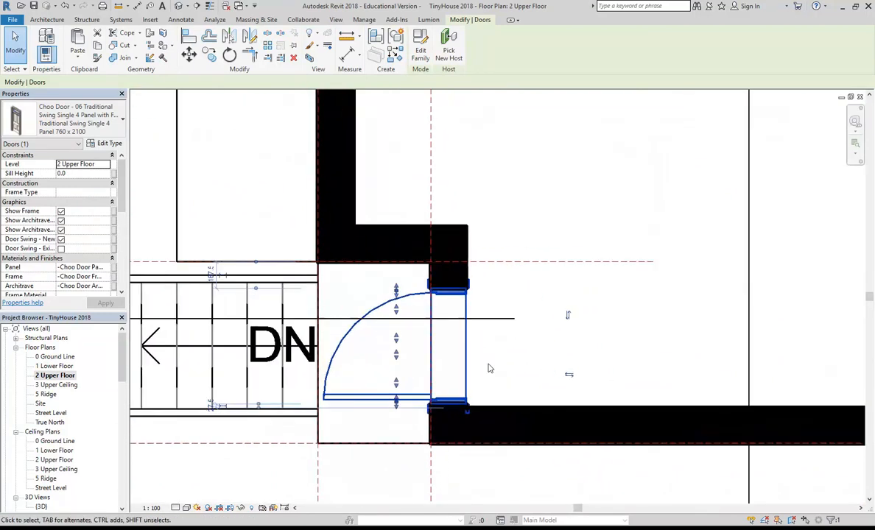
Flip the stair door's hinge side and make it swing into the room.
{"action": "left_click", "coordinate": [568, 316]}
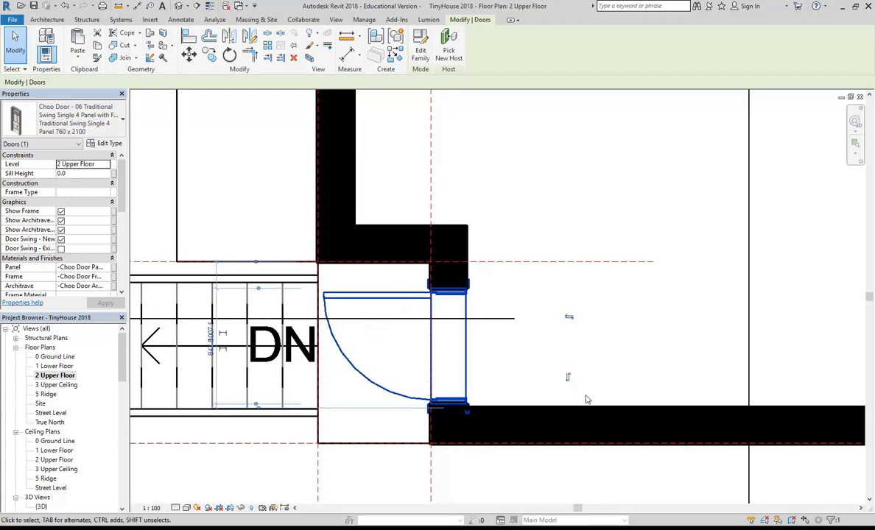
{"action": "left_click", "coordinate": [568, 320]}
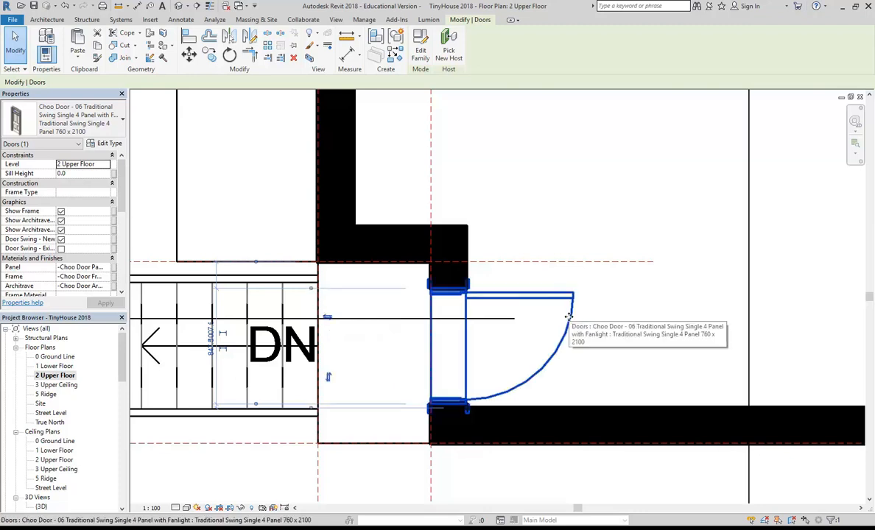
{"action": "scroll", "coordinate": [453, 313], "scroll_direction": "up", "scroll_amount": 3}
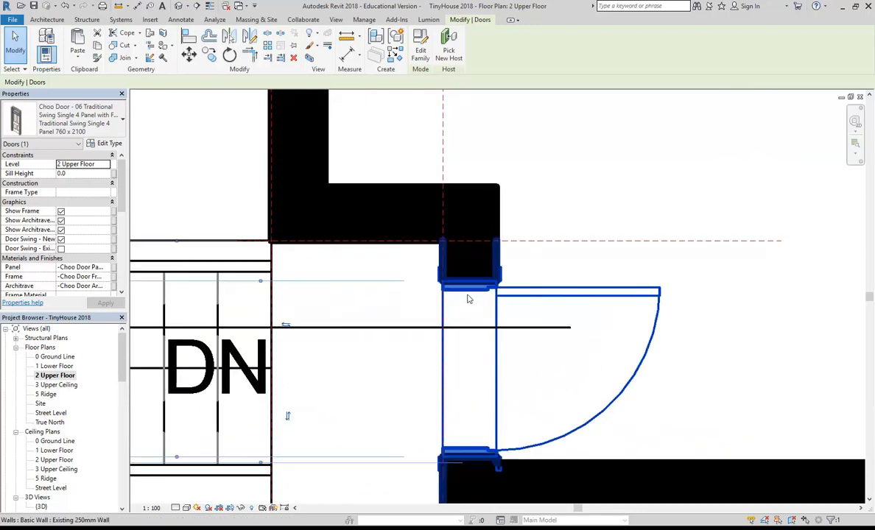
{"action": "scroll", "coordinate": [395, 379], "scroll_direction": "down", "scroll_amount": 2}
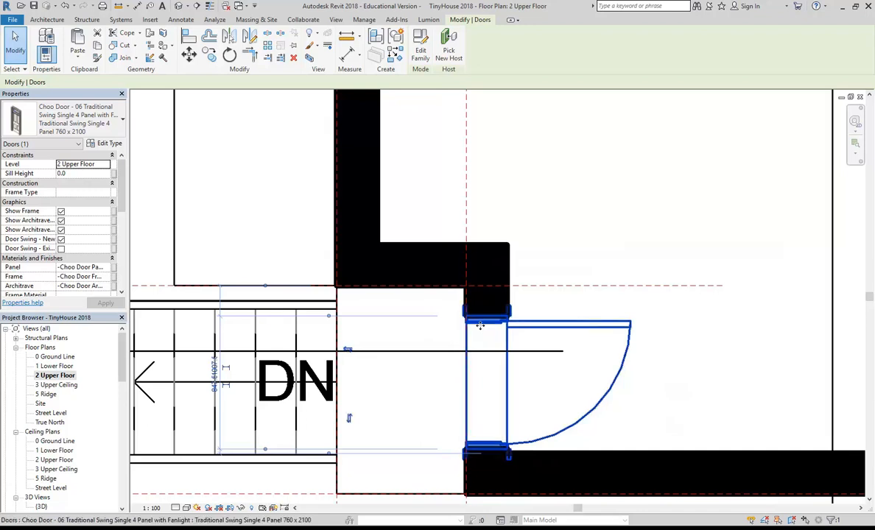
{"action": "scroll", "coordinate": [475, 337], "scroll_direction": "down", "scroll_amount": 1}
{"action": "middle_click_drag", "start_coordinate": [476, 340], "coordinate": [460, 349]}
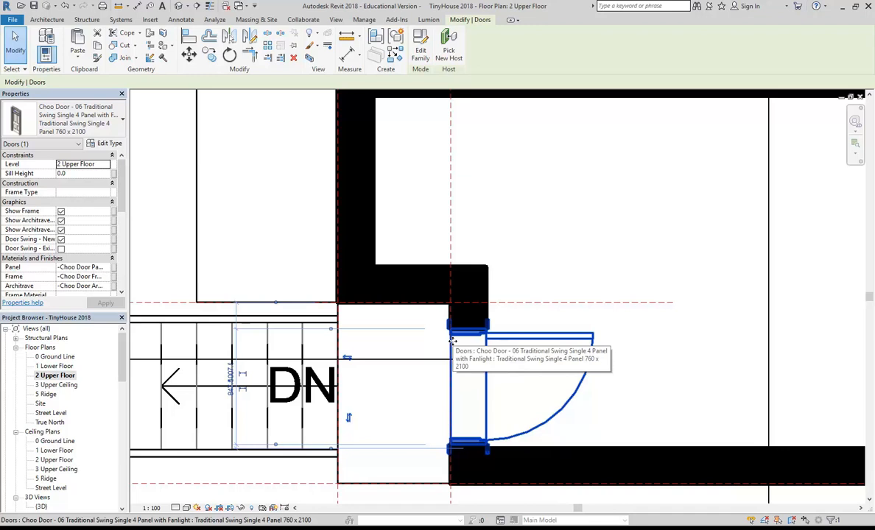
Select the stair door and nudge it up and back down along the wall.
{"action": "left_click", "coordinate": [452, 340]}
{"action": "key", "text": "Up"}
{"action": "key", "text": "Up"}
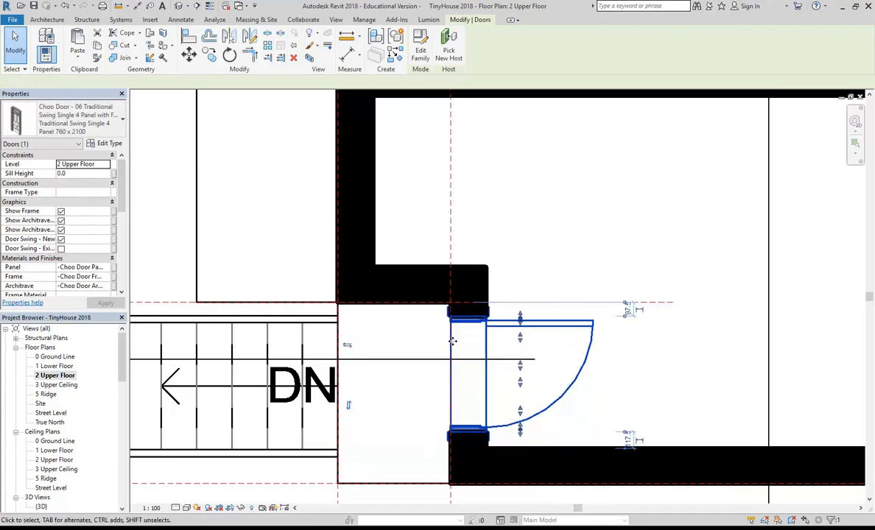
{"action": "key", "text": "Down"}
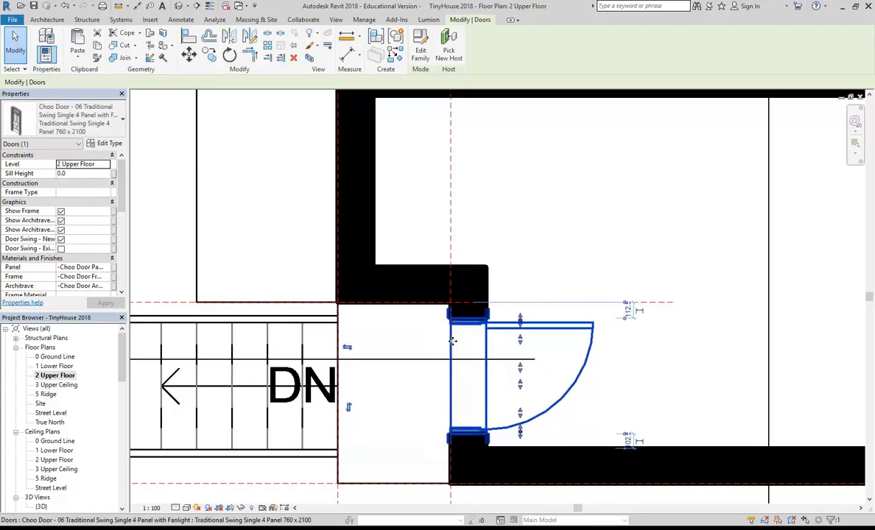
{"action": "scroll", "coordinate": [464, 363], "scroll_direction": "up", "scroll_amount": 2}
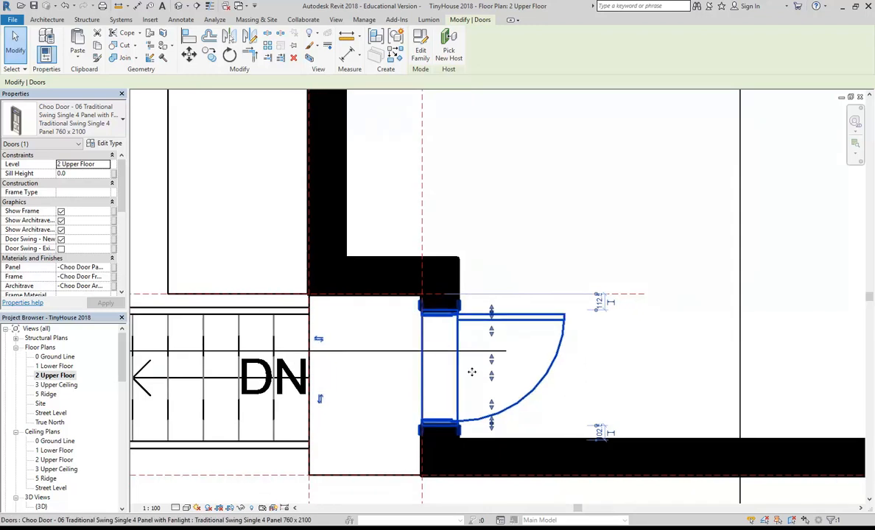
{"action": "scroll", "coordinate": [473, 373], "scroll_direction": "up", "scroll_amount": 3}
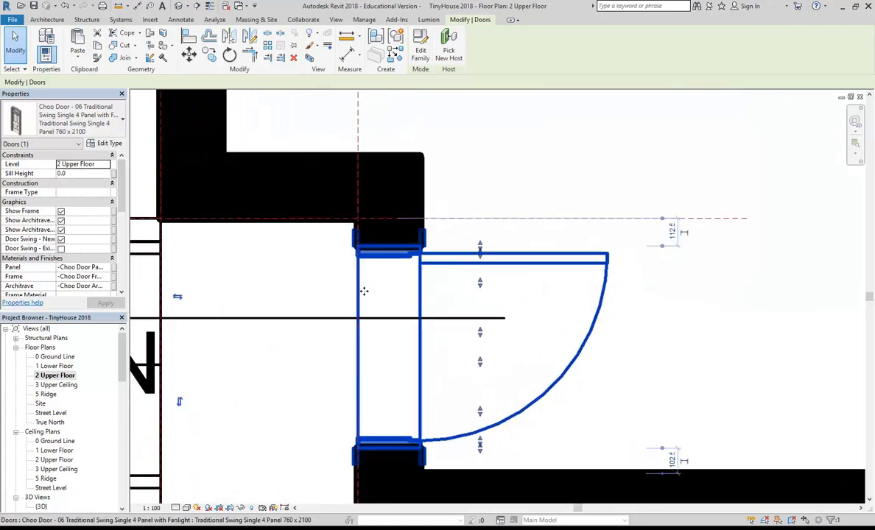
{"action": "scroll", "coordinate": [369, 256], "scroll_direction": "down", "scroll_amount": 2}
{"action": "middle_click_drag", "start_coordinate": [369, 256], "coordinate": [440, 285]}
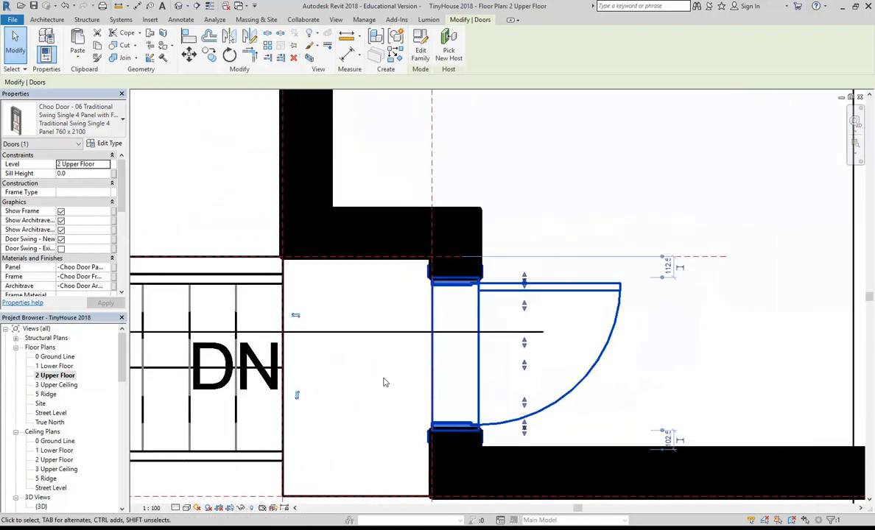
{"action": "scroll", "coordinate": [668, 438], "scroll_direction": "down", "scroll_amount": 1}
{"action": "middle_click_drag", "start_coordinate": [668, 438], "coordinate": [639, 427]}
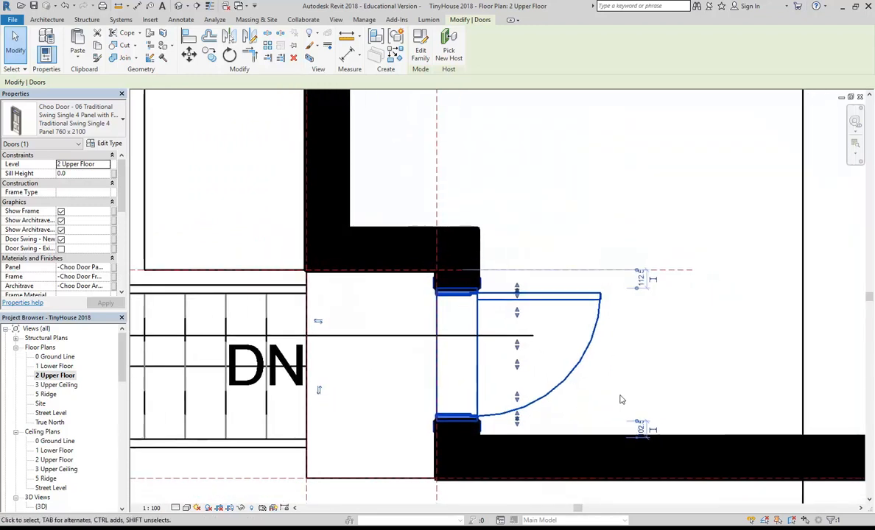
{"action": "scroll", "coordinate": [619, 391], "scroll_direction": "up", "scroll_amount": 2}
{"action": "middle_click_drag", "start_coordinate": [618, 391], "coordinate": [602, 385]}
{"action": "scroll", "coordinate": [604, 384], "scroll_direction": "up", "scroll_amount": 2}
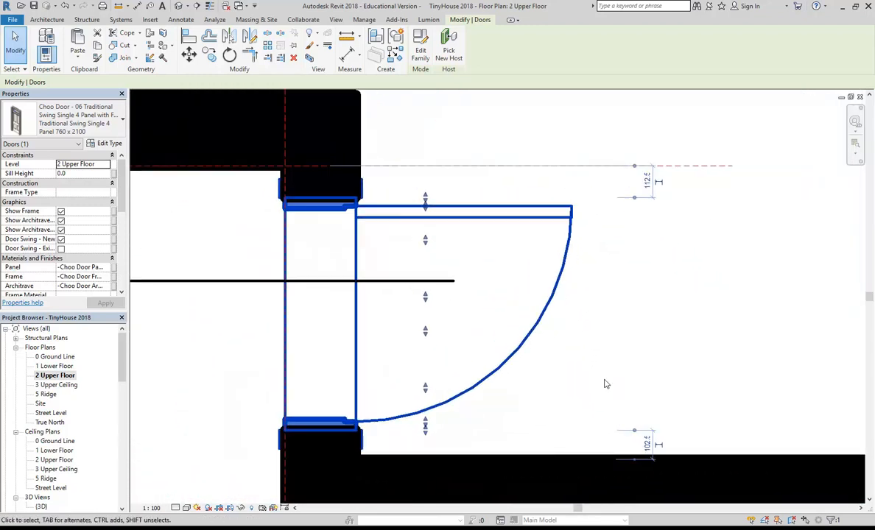
Nudge the door to equal 107.5 clearances each side and open its Type Properties.
{"action": "key", "text": "Up"}
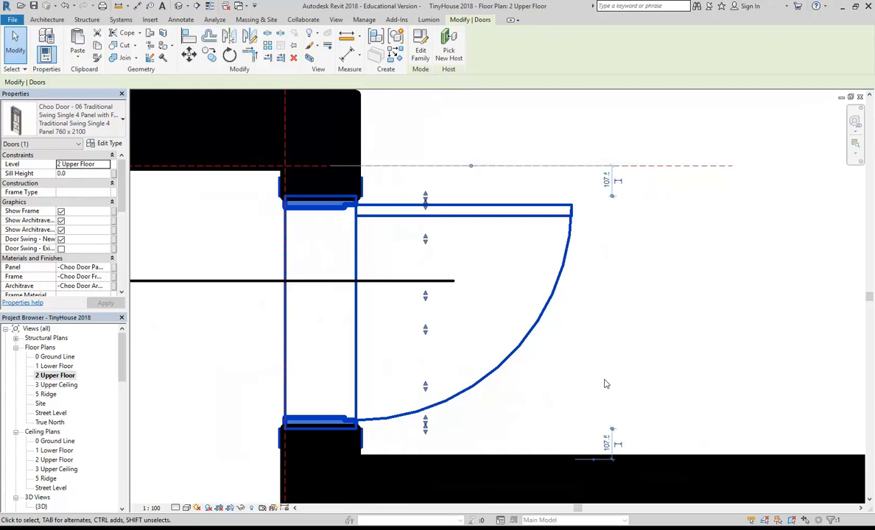
{"action": "scroll", "coordinate": [188, 442], "scroll_direction": "down", "scroll_amount": 1}
{"action": "middle_click_drag", "start_coordinate": [194, 444], "coordinate": [285, 452]}
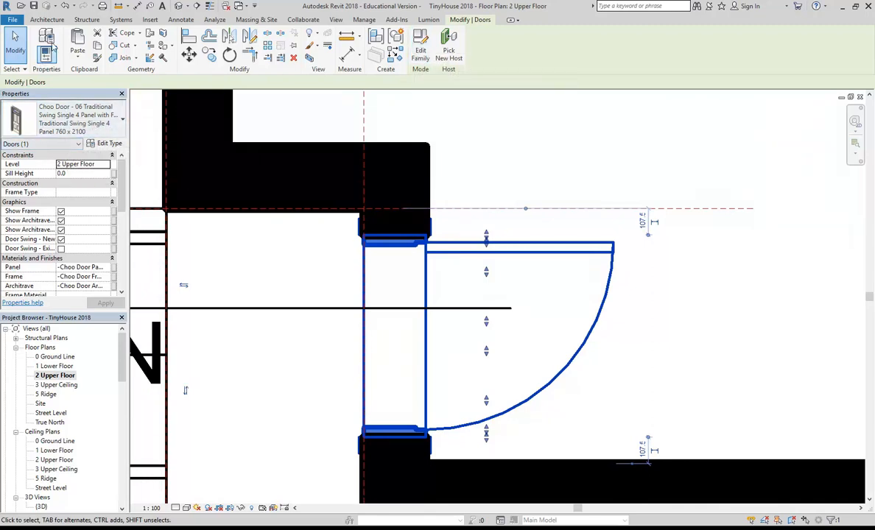
{"action": "left_click", "coordinate": [106, 143]}
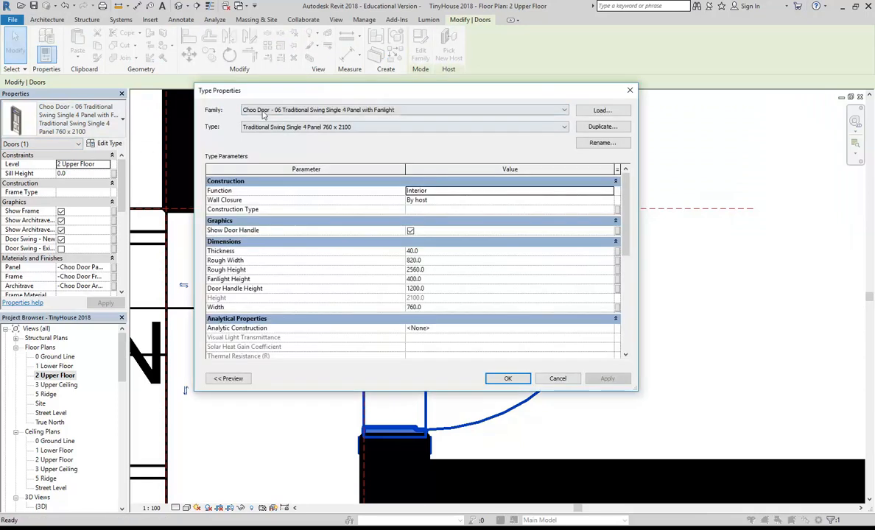
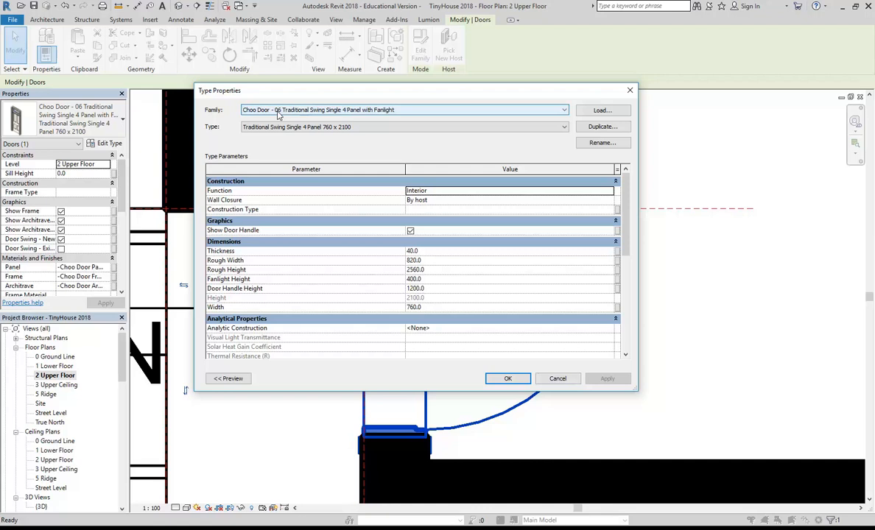
Cancel the door's Type Properties unchanged, then open its fanlight door family in the Family Editor.
{"action": "left_click", "coordinate": [558, 379]}
{"action": "scroll", "coordinate": [564, 383], "scroll_direction": "up", "scroll_amount": 5}
{"action": "mouse_move", "coordinate": [548, 316]}
{"action": "middle_mouse_down"}
{"action": "mouse_move", "coordinate": [571, 321]}
{"action": "mouse_move", "coordinate": [532, 318]}
{"action": "middle_mouse_up"}
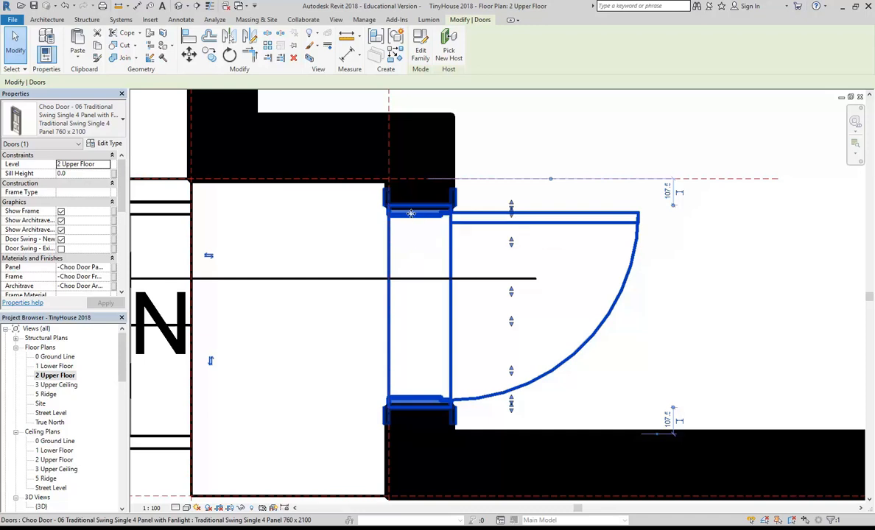
{"action": "left_click", "coordinate": [422, 58]}
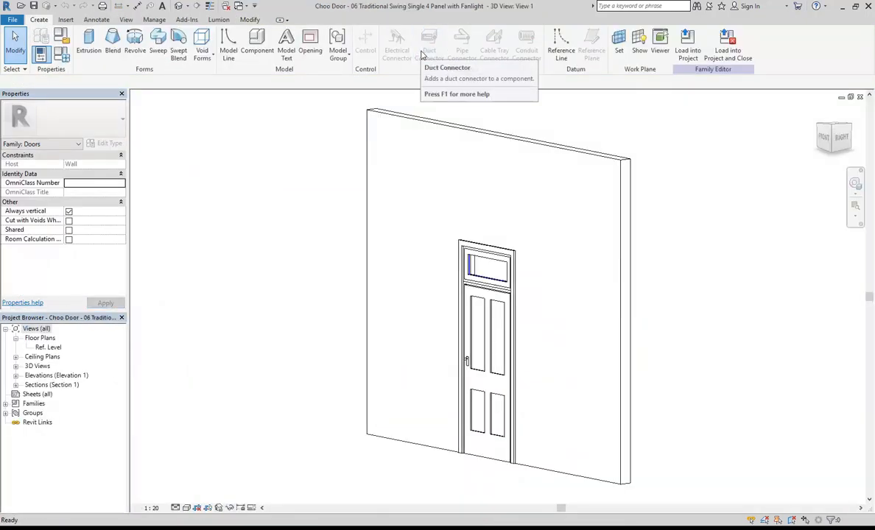
Orbit the fanlight door family's 3D view to see it from behind and from the wall's end.
{"action": "middle_click_drag", "start_coordinate": [433, 129], "coordinate": [303, 303], "text": "shift"}
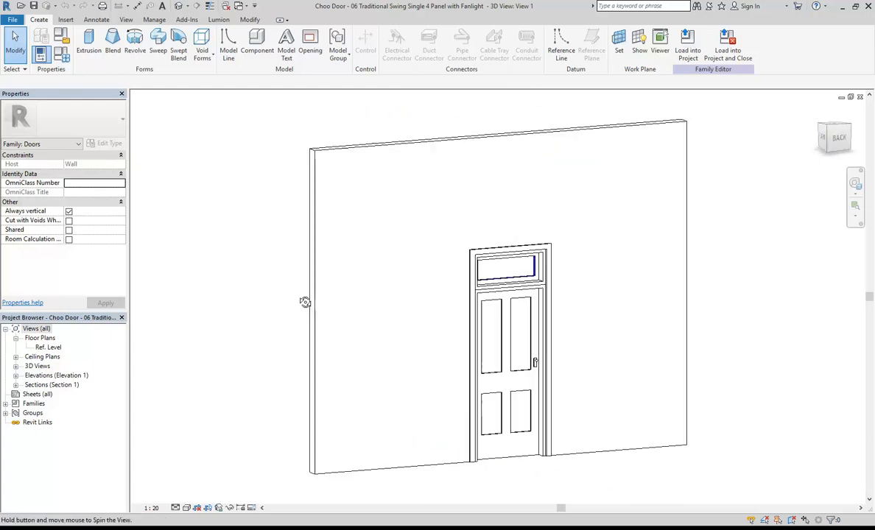
{"action": "middle_click_drag", "start_coordinate": [533, 374], "coordinate": [680, 401], "text": "shift"}
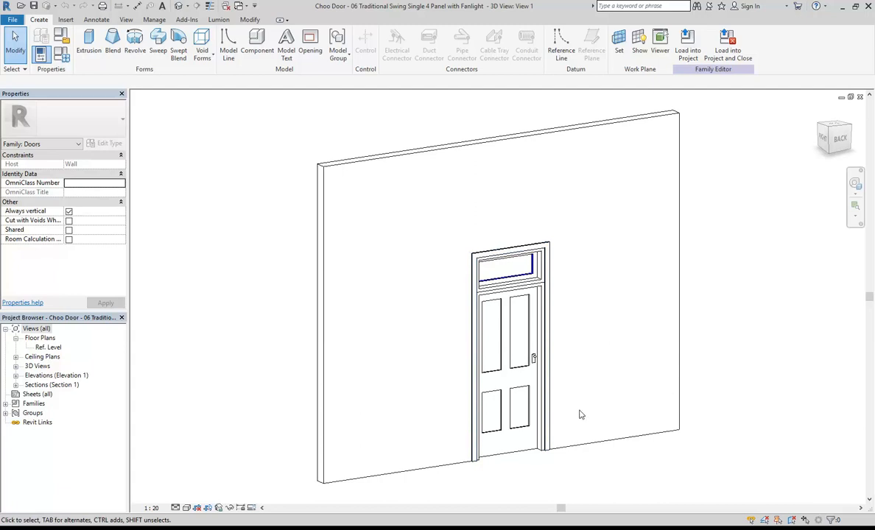
{"action": "middle_click_drag", "start_coordinate": [582, 416], "coordinate": [535, 355], "text": "shift"}
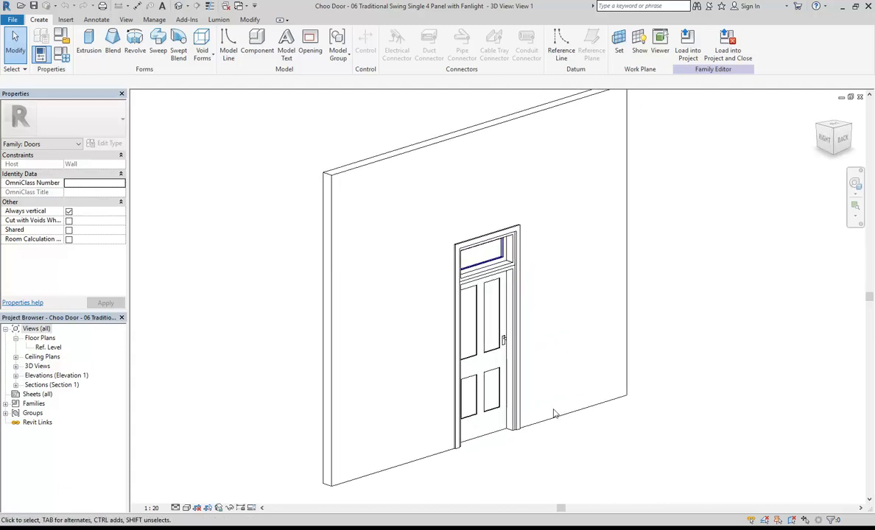
Try hiding the Walls category in Visibility/Graphics, then cancel so the host wall stays visible.
{"action": "left_click", "coordinate": [410, 470]}
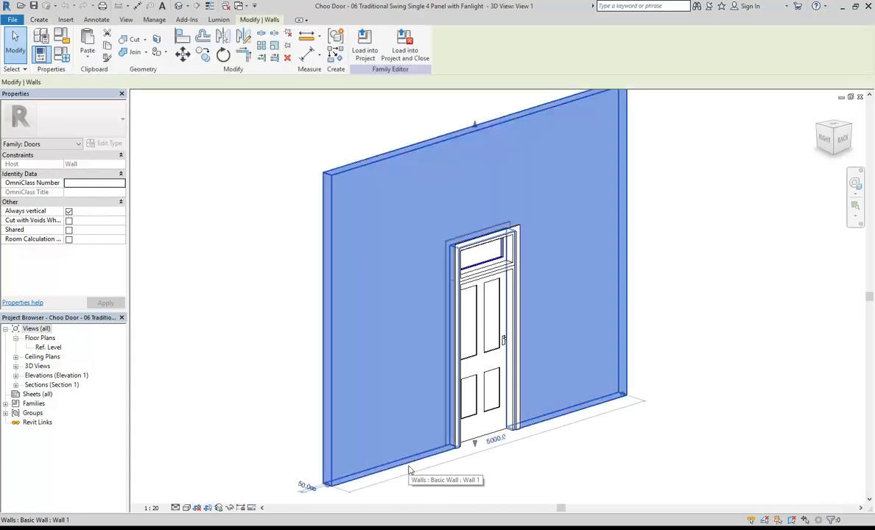
{"action": "left_click", "coordinate": [403, 405]}
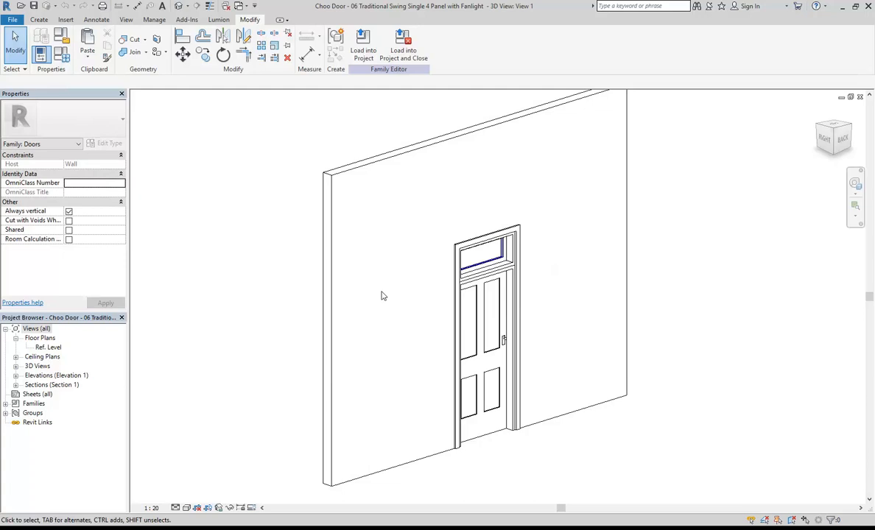
{"action": "key", "text": "v"}
{"action": "key", "text": "g"}
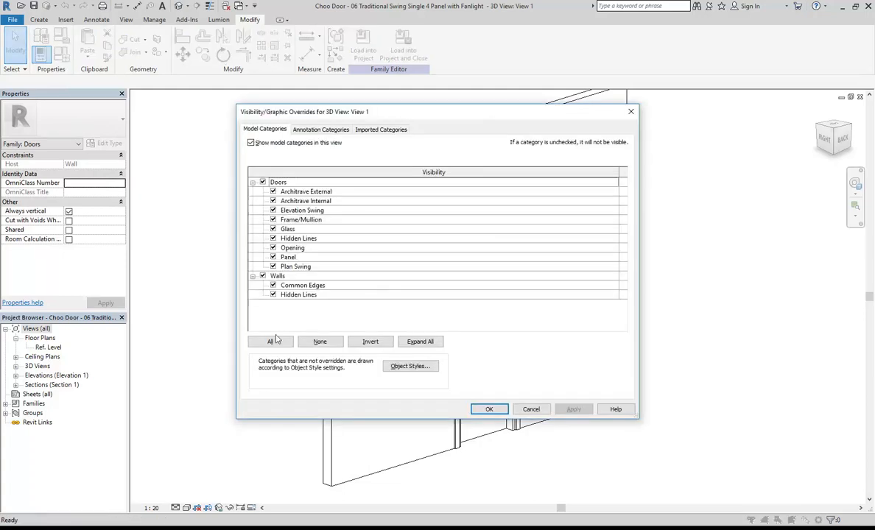
{"action": "left_click", "coordinate": [263, 277]}
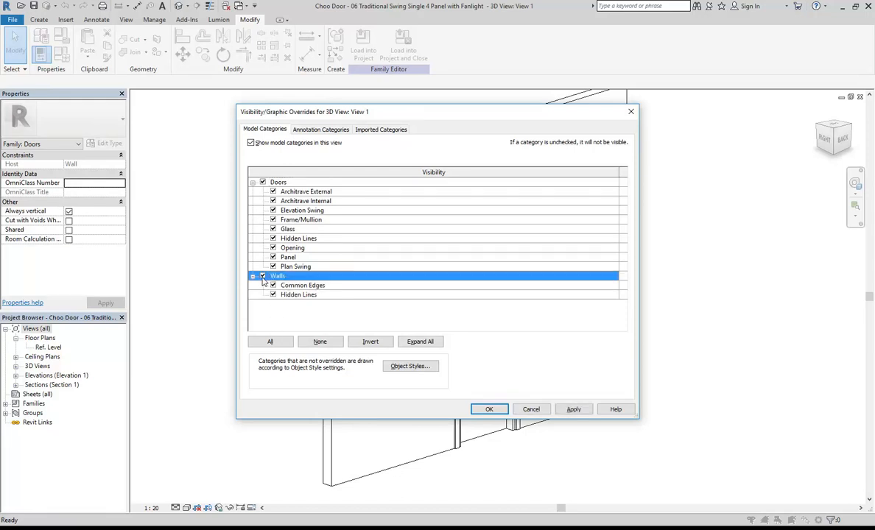
{"action": "left_click", "coordinate": [531, 409]}
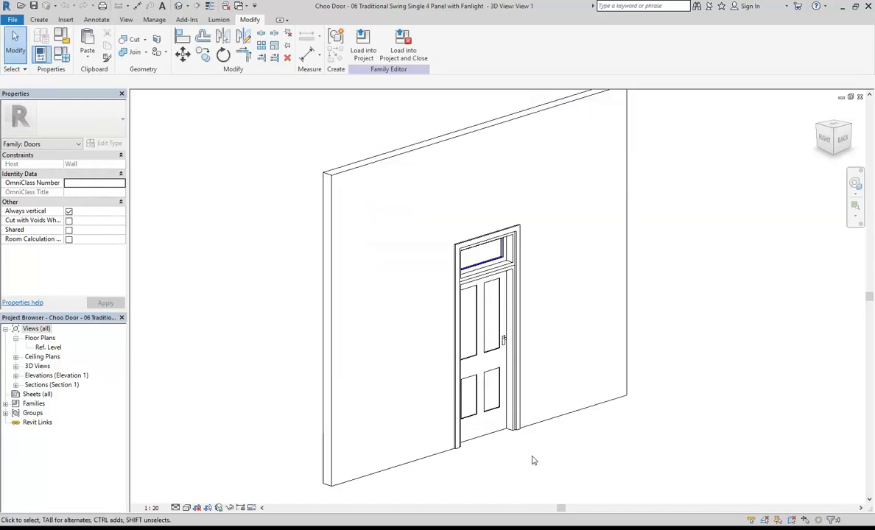
{"action": "middle_click_drag", "start_coordinate": [509, 325], "coordinate": [544, 391], "text": "shift"}
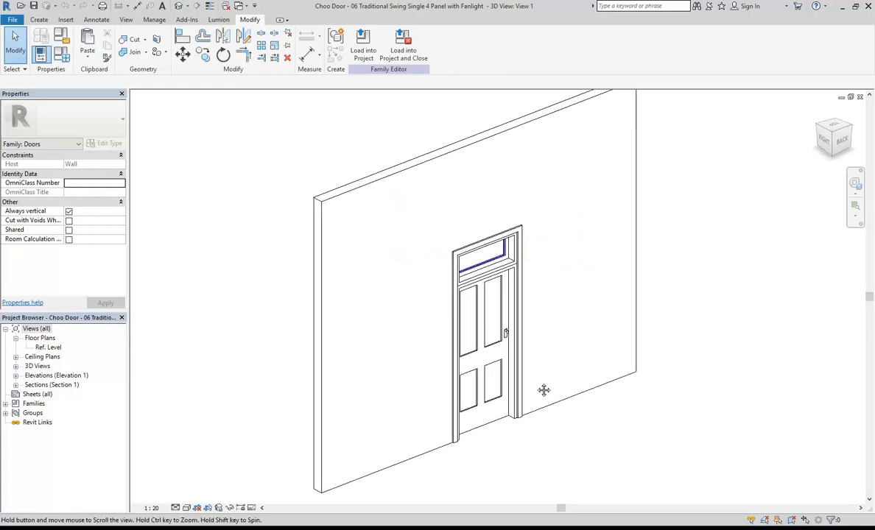
{"action": "left_click", "coordinate": [483, 354]}
{"action": "scroll", "coordinate": [481, 365], "scroll_direction": "up", "scroll_amount": 5}
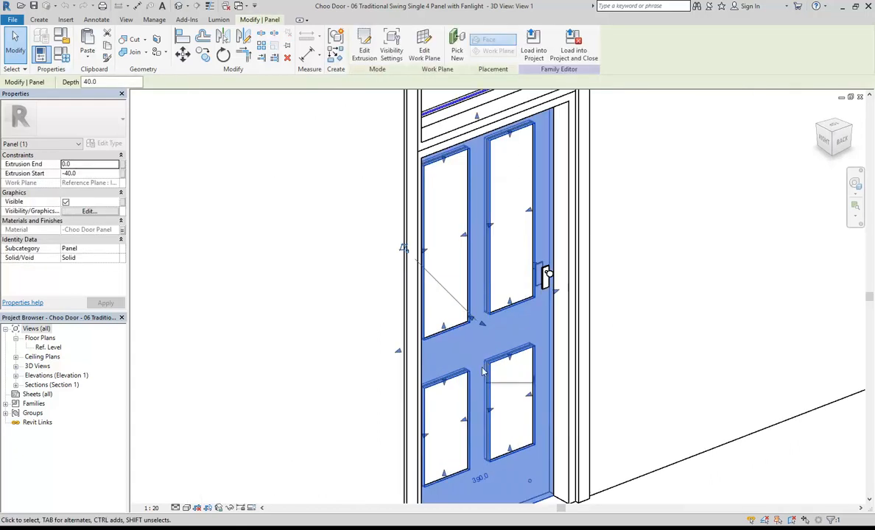
{"action": "scroll", "coordinate": [502, 309], "scroll_direction": "down", "scroll_amount": 2}
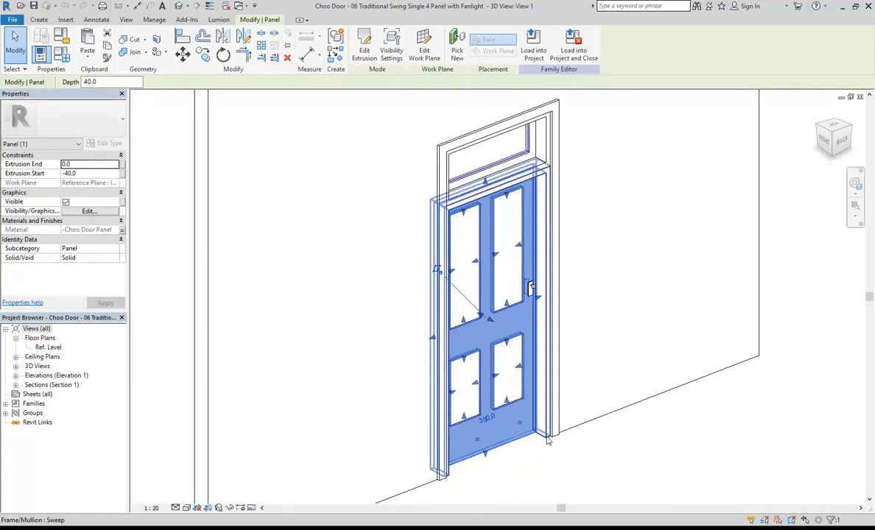
{"action": "left_click", "coordinate": [591, 322]}
{"action": "scroll", "coordinate": [591, 320], "scroll_direction": "down", "scroll_amount": 1}
{"action": "middle_click_drag", "start_coordinate": [591, 319], "coordinate": [559, 332]}
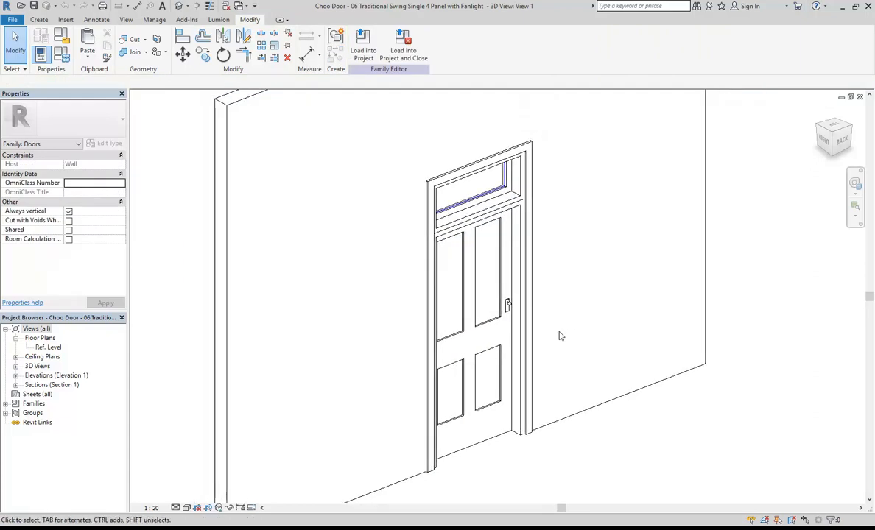
{"action": "left_click", "coordinate": [537, 335]}
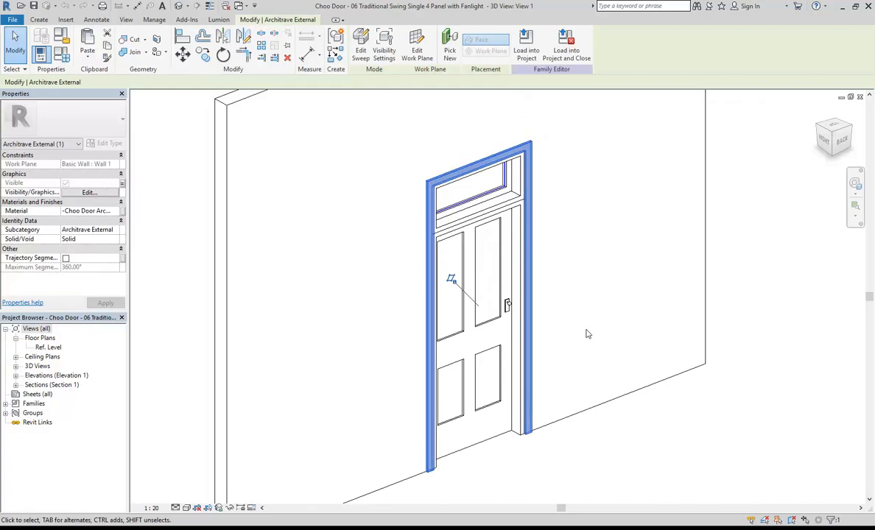
{"action": "key", "text": "Escape"}
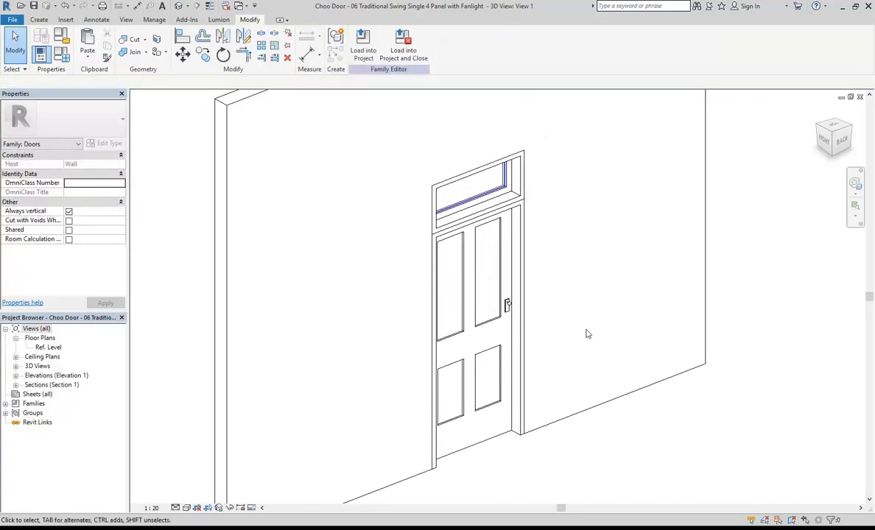
{"action": "left_click", "coordinate": [522, 250]}
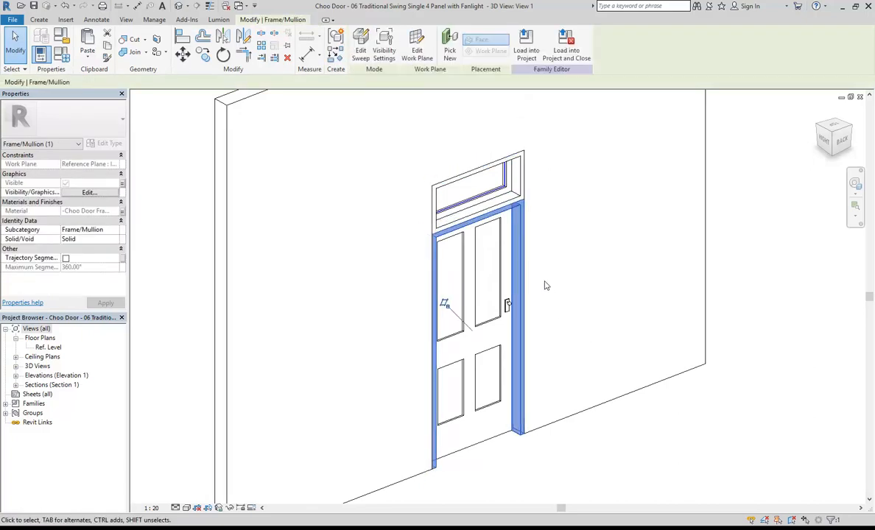
{"action": "left_click", "coordinate": [522, 193]}
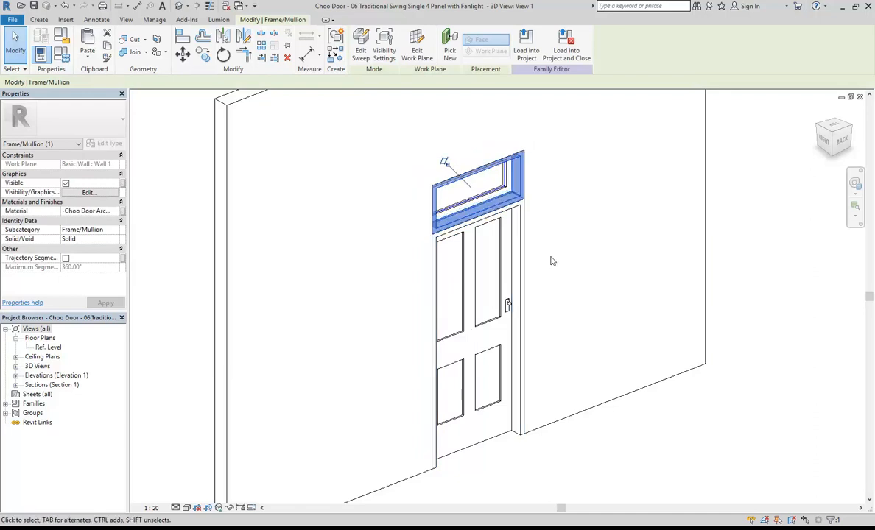
{"action": "key", "text": "Escape"}
{"action": "middle_click_drag", "start_coordinate": [582, 315], "coordinate": [381, 323], "text": "shift"}
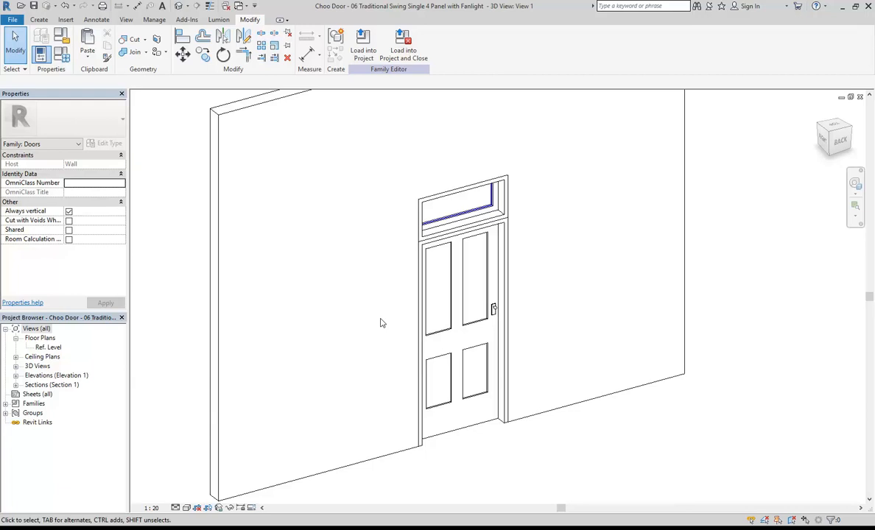
Save the family as '2018 Traditional Entry Panel Door w Fan Light' in Revit Library\Doors.
{"action": "left_click", "coordinate": [12, 19]}
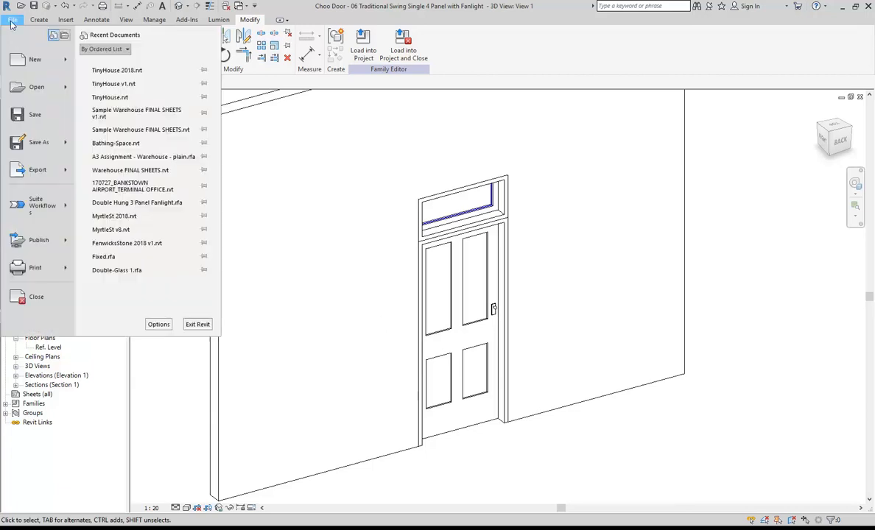
{"action": "mouse_move", "coordinate": [33, 144]}
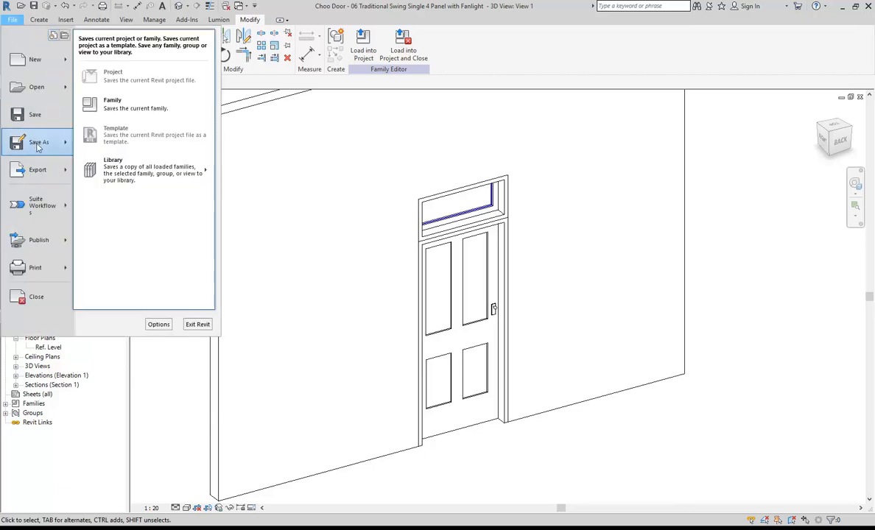
{"action": "left_click", "coordinate": [115, 108]}
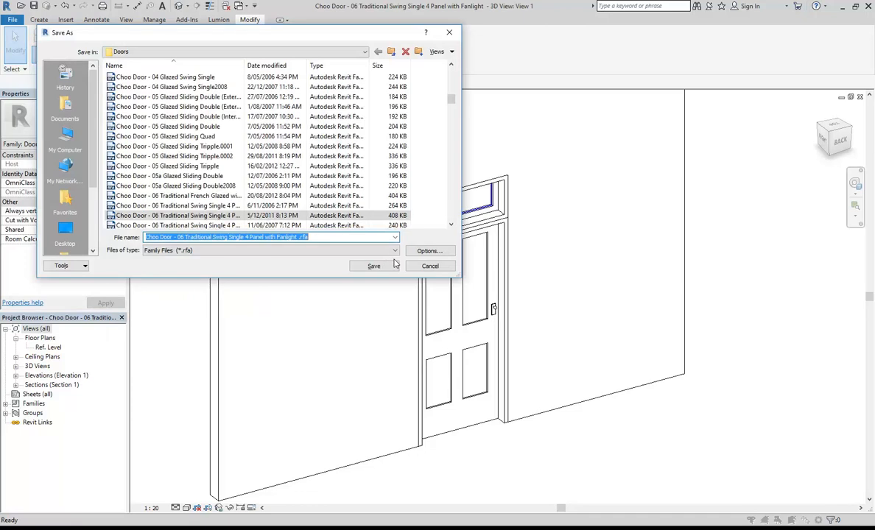
{"action": "left_click", "coordinate": [182, 52]}
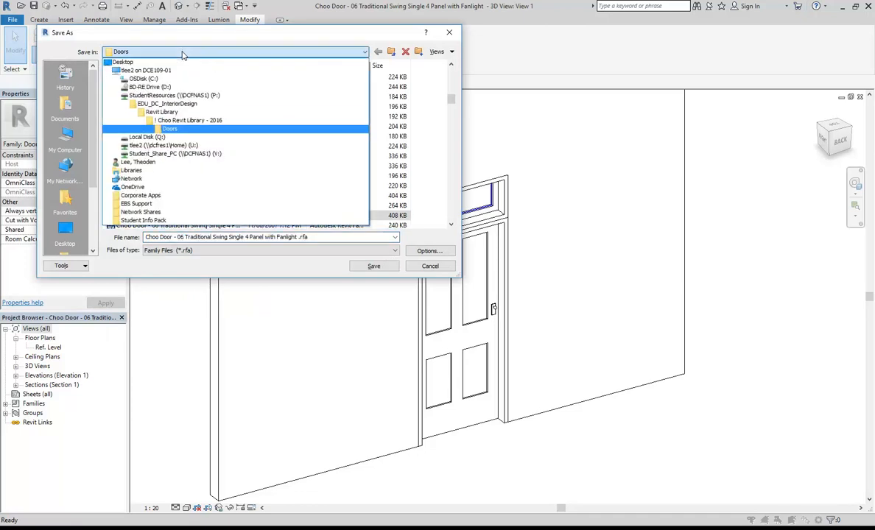
{"action": "left_click", "coordinate": [178, 114]}
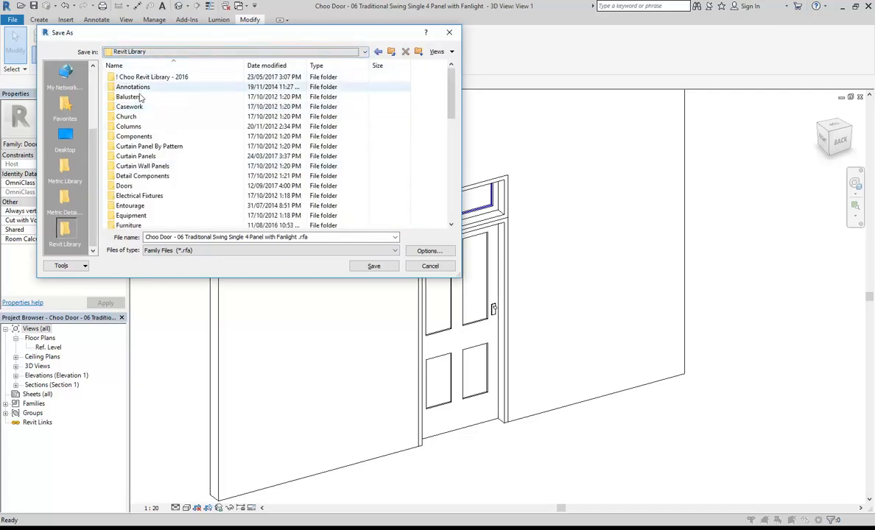
{"action": "double_click", "coordinate": [122, 186]}
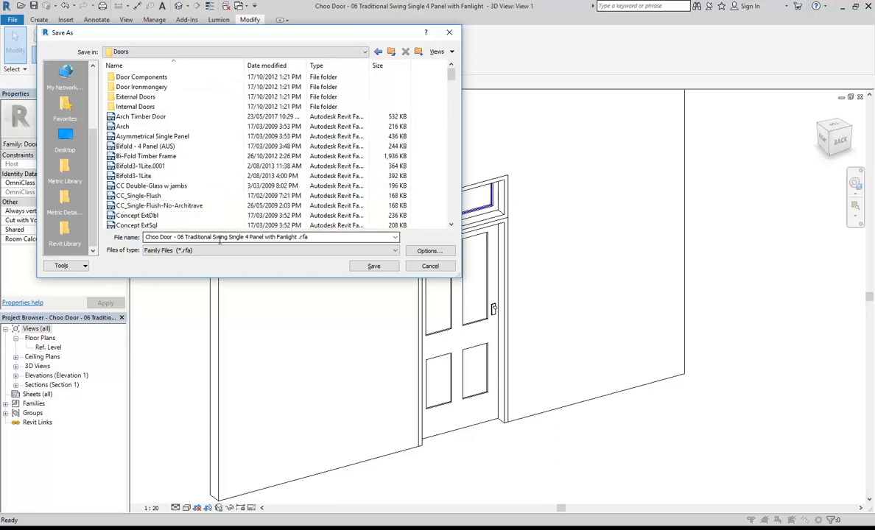
{"action": "triple_click", "coordinate": [184, 237]}
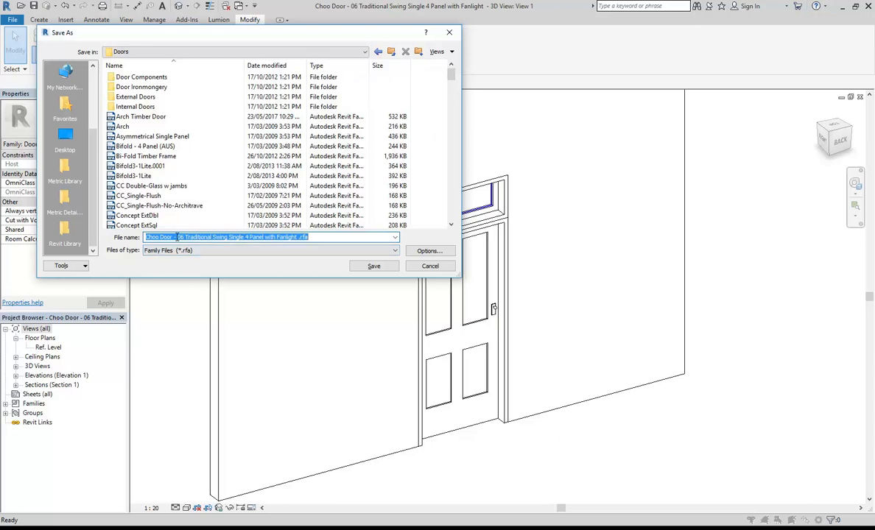
{"action": "type", "text": "20"}
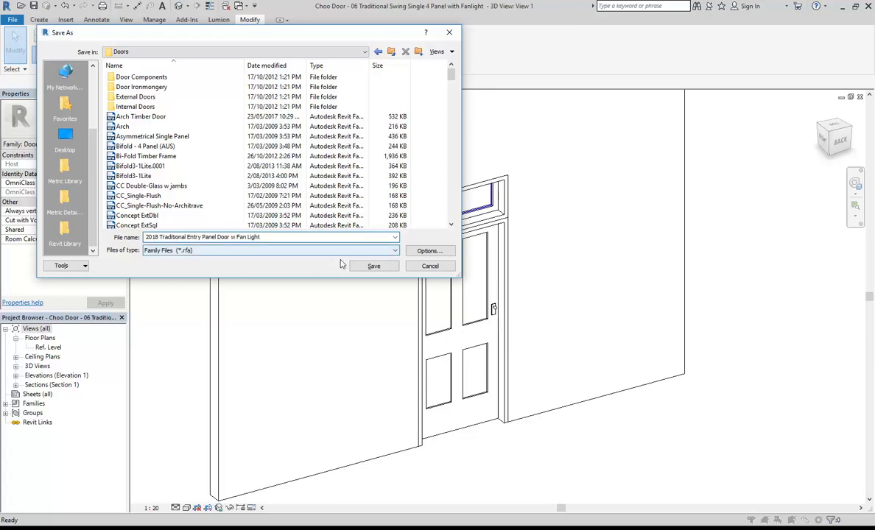
{"action": "left_click", "coordinate": [367, 266]}
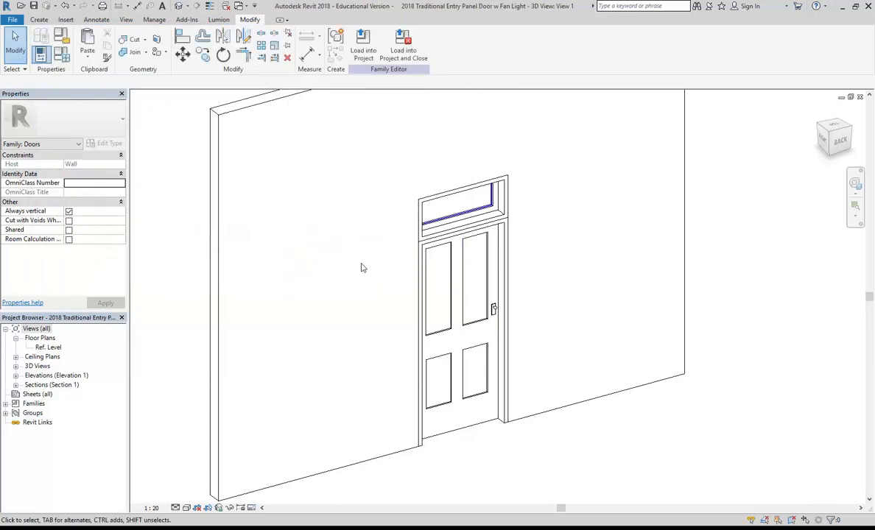
Load the edited door family into the house project and bring the landing door into view.
{"action": "left_click", "coordinate": [362, 52]}
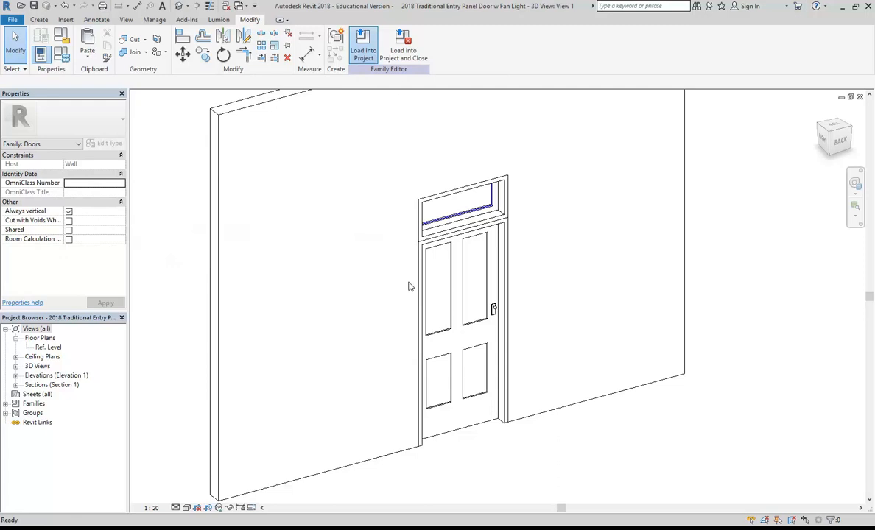
{"action": "scroll", "coordinate": [396, 217], "scroll_direction": "down", "scroll_amount": 4}
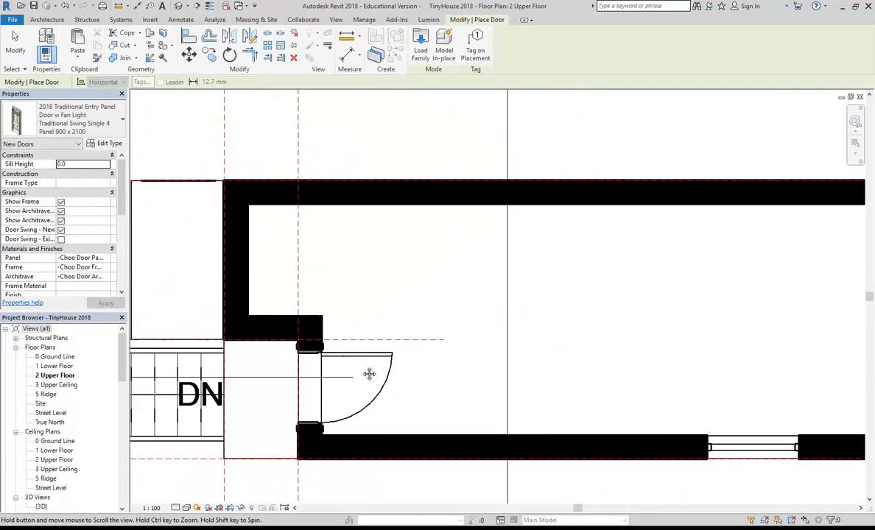
{"action": "middle_click_drag", "start_coordinate": [369, 374], "coordinate": [385, 343]}
{"action": "scroll", "coordinate": [328, 284], "scroll_direction": "up", "scroll_amount": 1}
{"action": "scroll", "coordinate": [339, 280], "scroll_direction": "down", "scroll_amount": 1}
{"action": "middle_click_drag", "start_coordinate": [341, 281], "coordinate": [400, 282]}
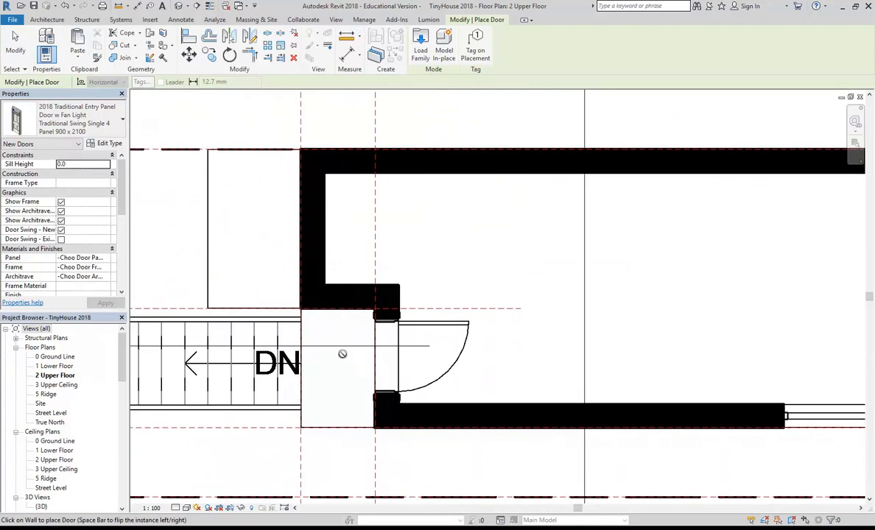
{"action": "scroll", "coordinate": [342, 352], "scroll_direction": "up", "scroll_amount": 3}
{"action": "key", "text": "Escape"}
{"action": "key", "text": "Escape"}
{"action": "middle_click_drag", "start_coordinate": [343, 368], "coordinate": [279, 348]}
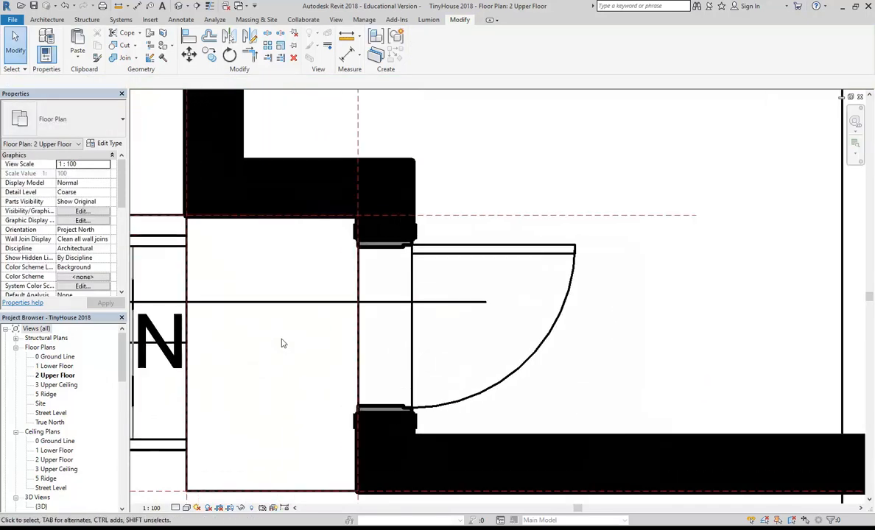
Change the landing door's type to 2018 Traditional Entry Panel Door w Fan Light 820 x 2100.
{"action": "left_click", "coordinate": [373, 251]}
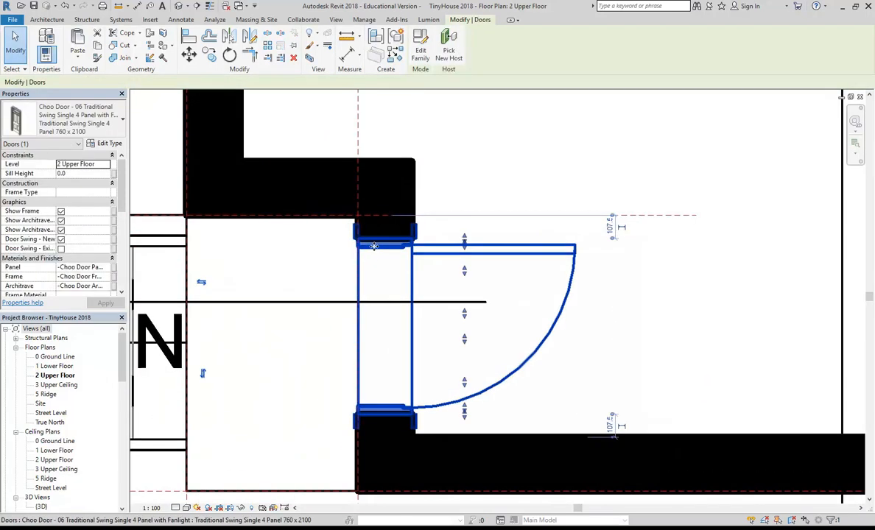
{"action": "left_click", "coordinate": [86, 123]}
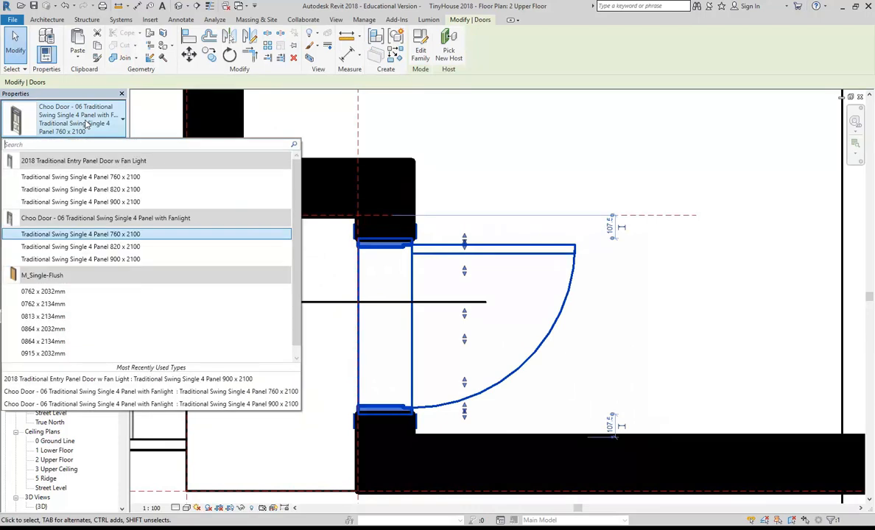
{"action": "mouse_move", "coordinate": [94, 184]}
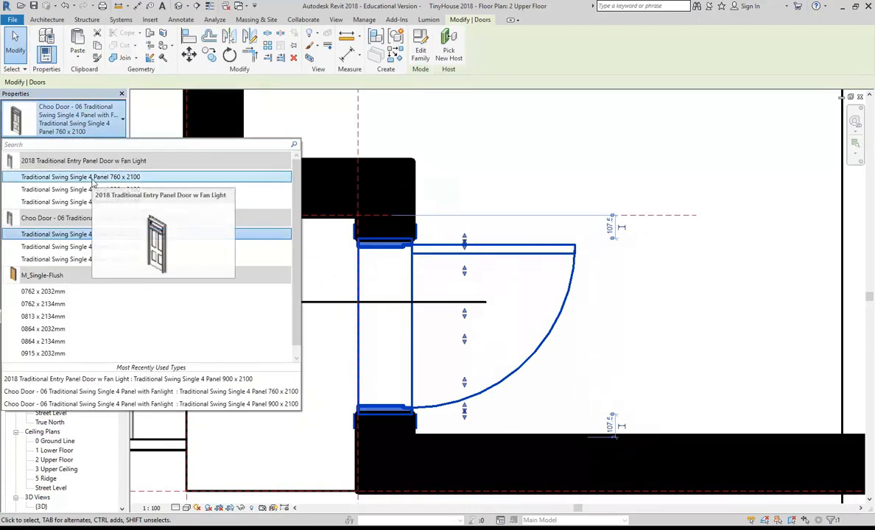
{"action": "mouse_move", "coordinate": [87, 163]}
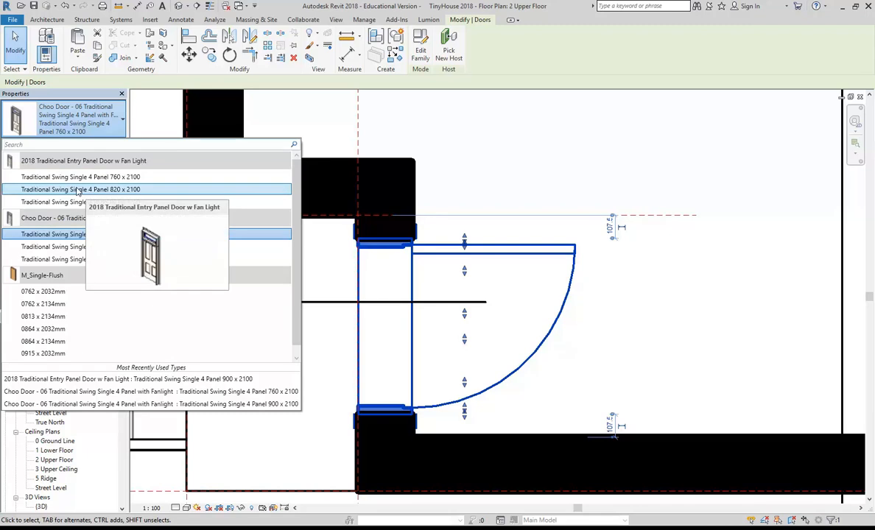
{"action": "left_click", "coordinate": [78, 190]}
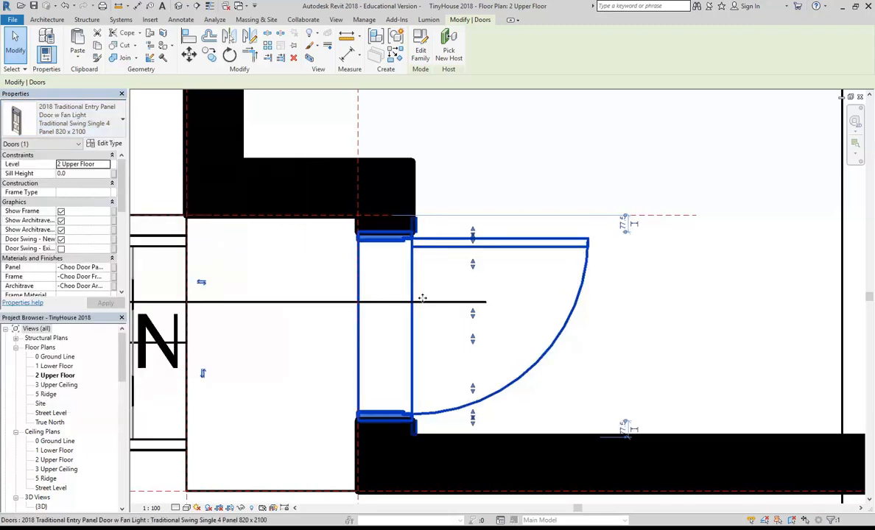
{"action": "scroll", "coordinate": [340, 299], "scroll_direction": "up", "scroll_amount": 5}
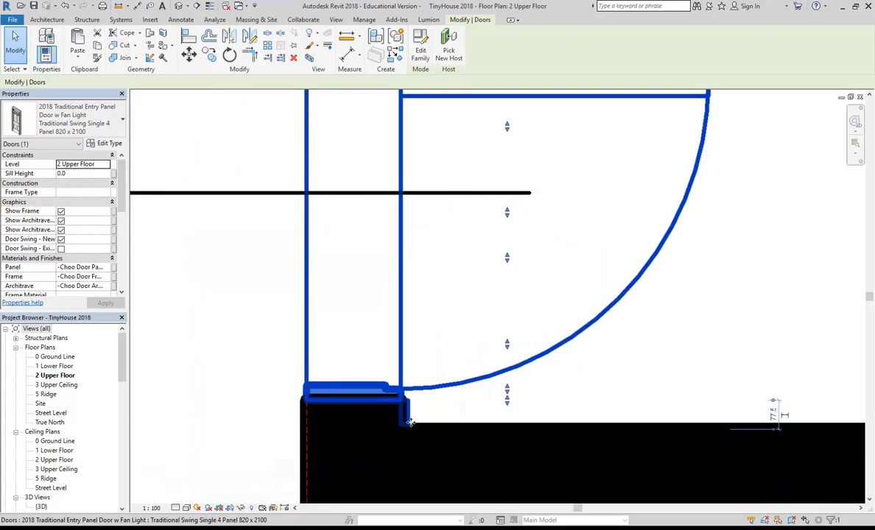
{"action": "scroll", "coordinate": [411, 422], "scroll_direction": "up", "scroll_amount": 2}
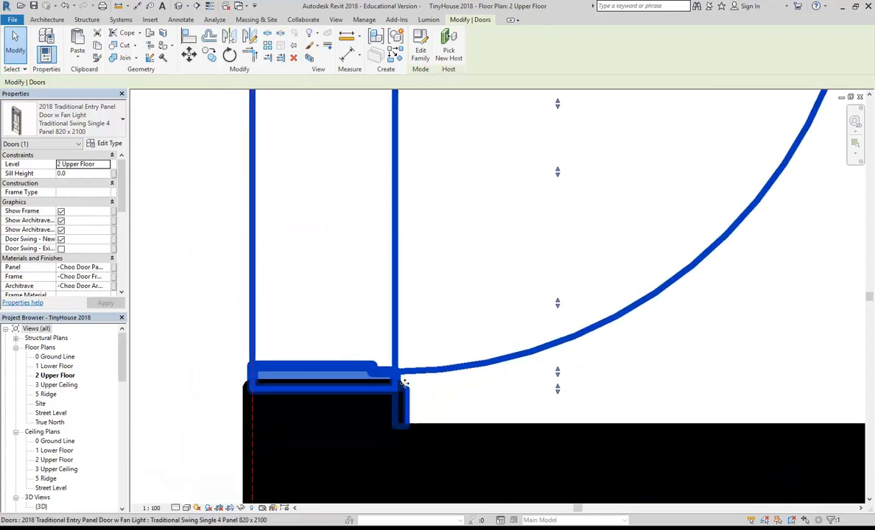
{"action": "scroll", "coordinate": [406, 419], "scroll_direction": "down", "scroll_amount": 4}
{"action": "middle_click_drag", "start_coordinate": [296, 262], "coordinate": [382, 261]}
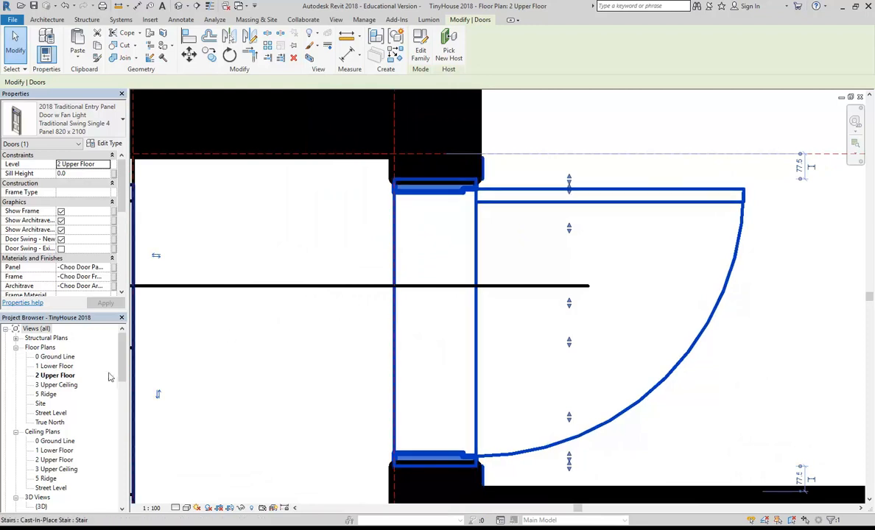
{"action": "scroll", "coordinate": [110, 396], "scroll_direction": "down", "scroll_amount": 5}
Open the {3D} view, zoom to the fanlight entry door and compare it with the front-door photo.
{"action": "double_click", "coordinate": [40, 404]}
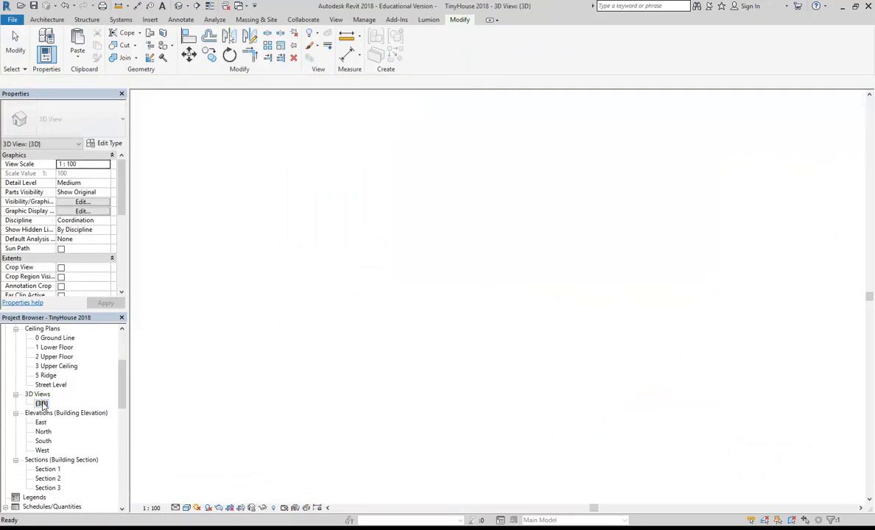
{"action": "key", "text": "Escape"}
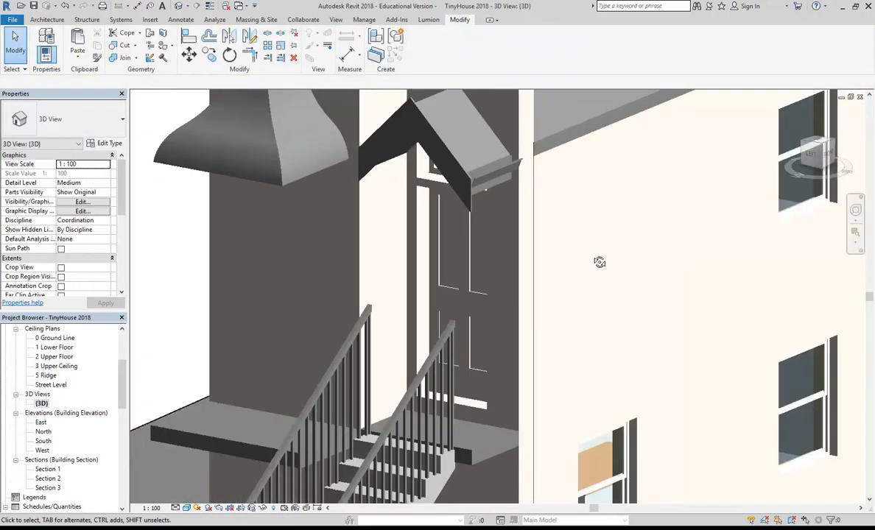
{"action": "scroll", "coordinate": [402, 256], "scroll_direction": "up", "scroll_amount": 5}
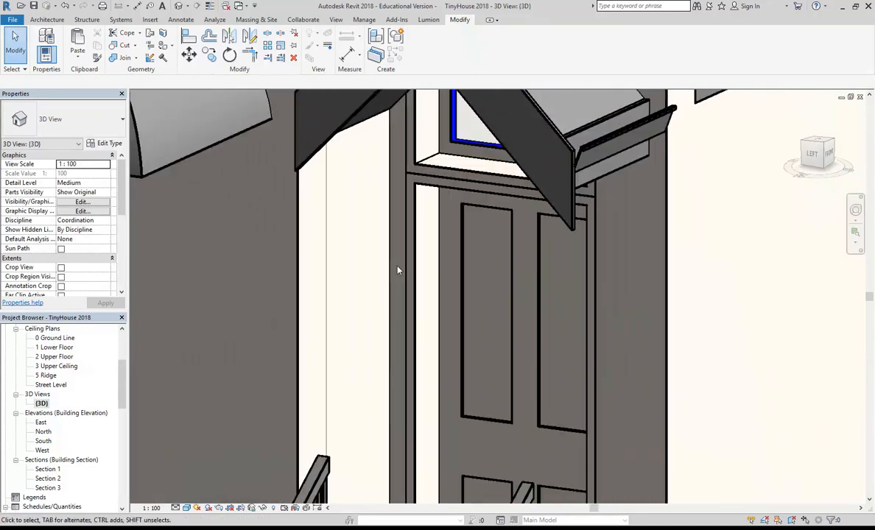
{"action": "middle_click_drag", "start_coordinate": [431, 212], "coordinate": [354, 203]}
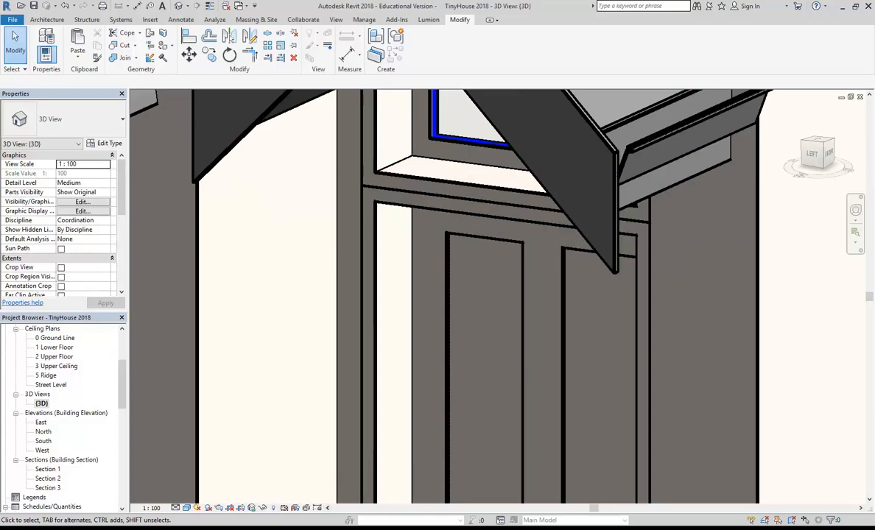
{"action": "left_click", "coordinate": [340, 529]}
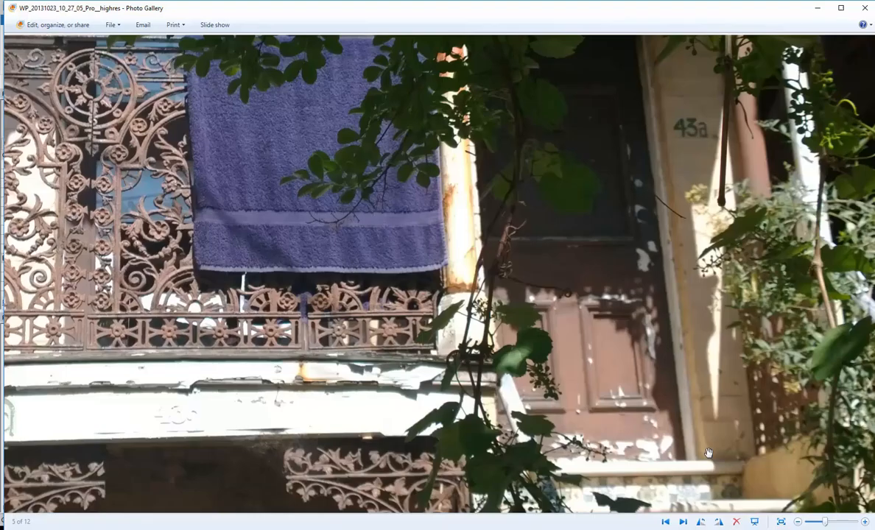
{"action": "scroll", "coordinate": [708, 453], "scroll_direction": "up", "scroll_amount": 3}
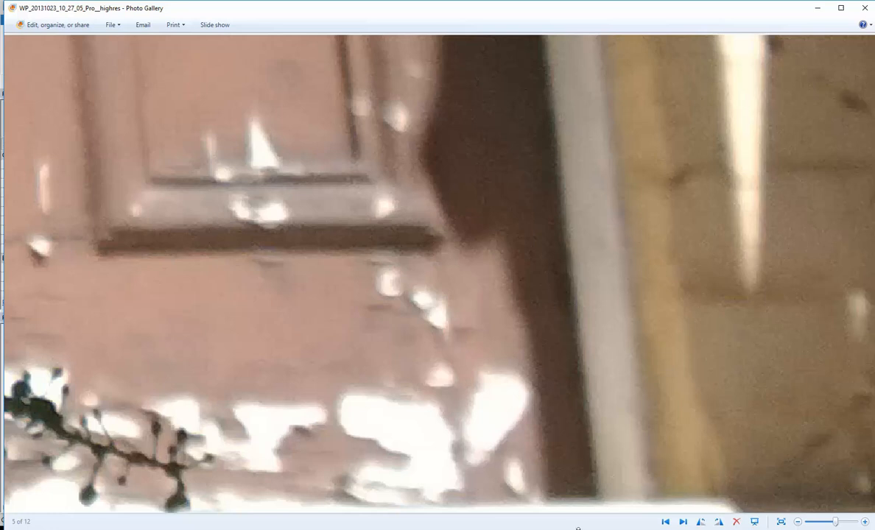
{"action": "left_click", "coordinate": [358, 529]}
{"action": "middle_click_drag", "start_coordinate": [357, 381], "coordinate": [307, 329], "text": "shift"}
{"action": "scroll", "coordinate": [324, 345], "scroll_direction": "down", "scroll_amount": 10}
{"action": "scroll", "coordinate": [362, 318], "scroll_direction": "up", "scroll_amount": 7}
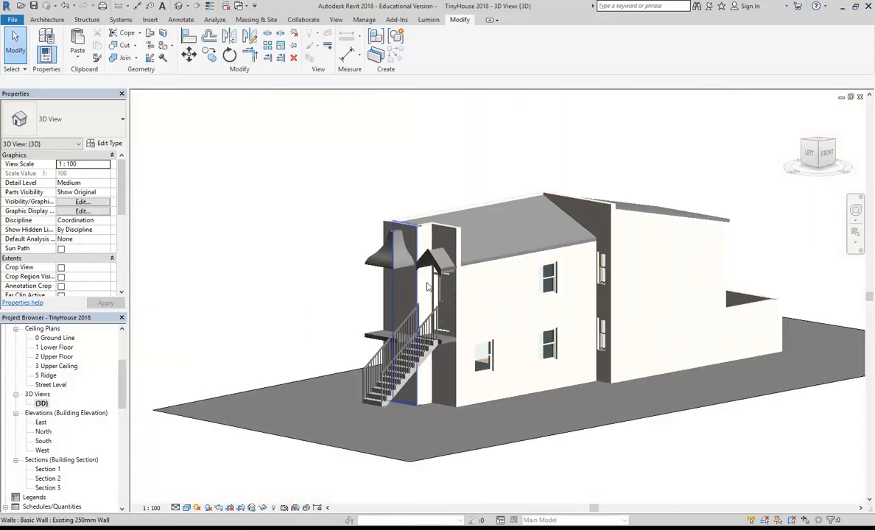
{"action": "middle_click_drag", "start_coordinate": [455, 277], "coordinate": [457, 279], "text": "shift"}
{"action": "scroll", "coordinate": [423, 251], "scroll_direction": "up", "scroll_amount": 6}
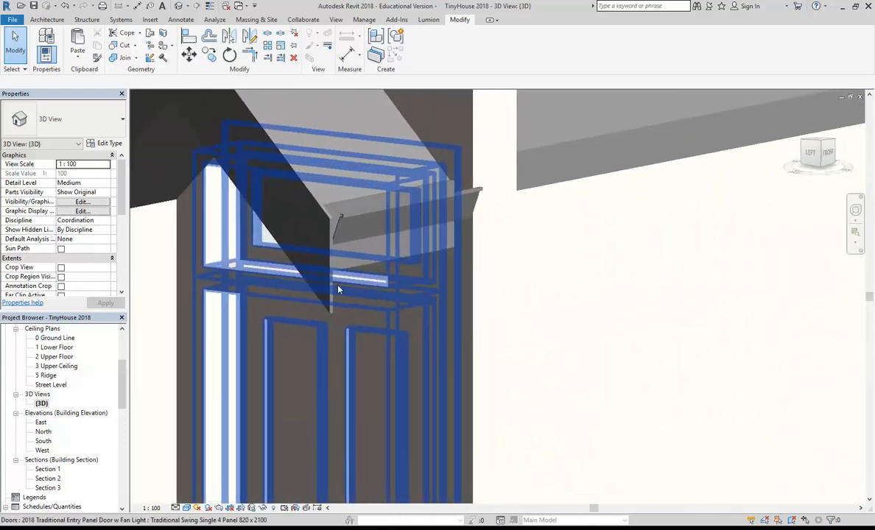
{"action": "left_click", "coordinate": [257, 304]}
{"action": "middle_click_drag", "start_coordinate": [258, 304], "coordinate": [291, 289], "text": "shift"}
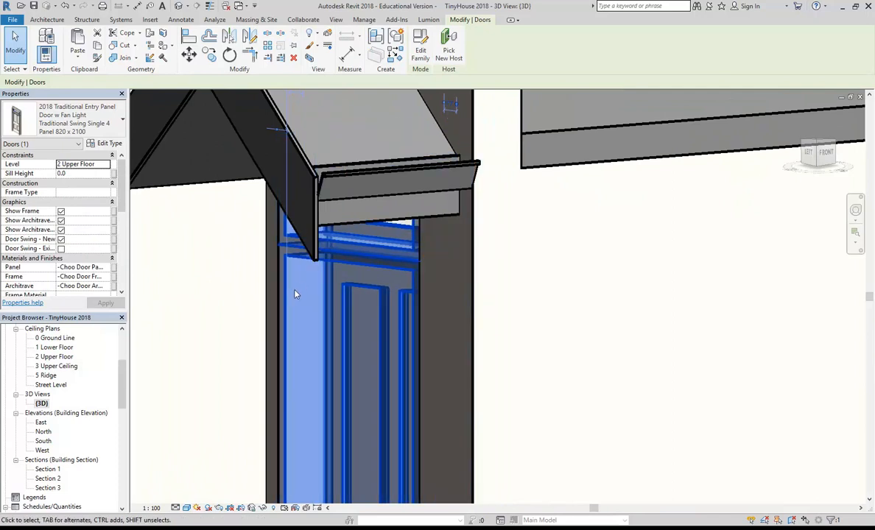
{"action": "key", "text": "Escape"}
{"action": "scroll", "coordinate": [295, 294], "scroll_direction": "down", "scroll_amount": 3}
{"action": "middle_click_drag", "start_coordinate": [295, 294], "coordinate": [321, 322], "text": "shift"}
{"action": "middle_click_drag", "start_coordinate": [318, 310], "coordinate": [339, 298], "text": "shift"}
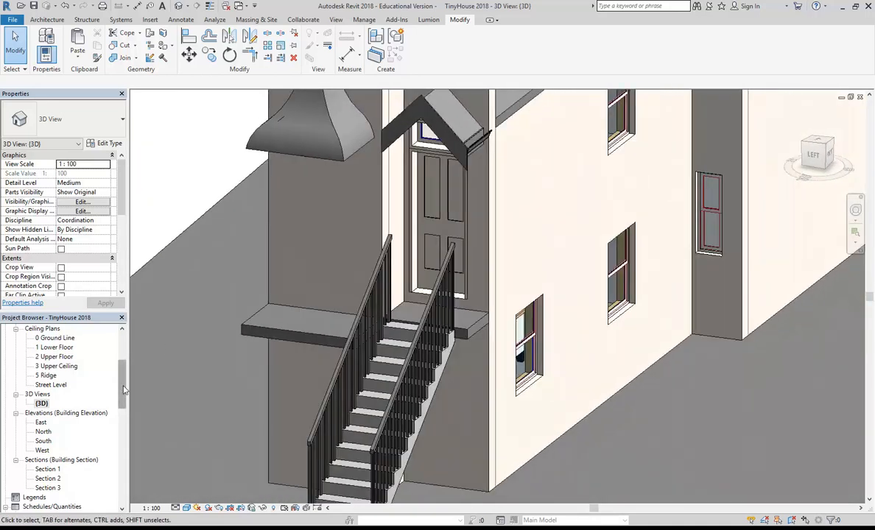
{"action": "left_click_drag", "start_coordinate": [122, 390], "coordinate": [122, 356]}
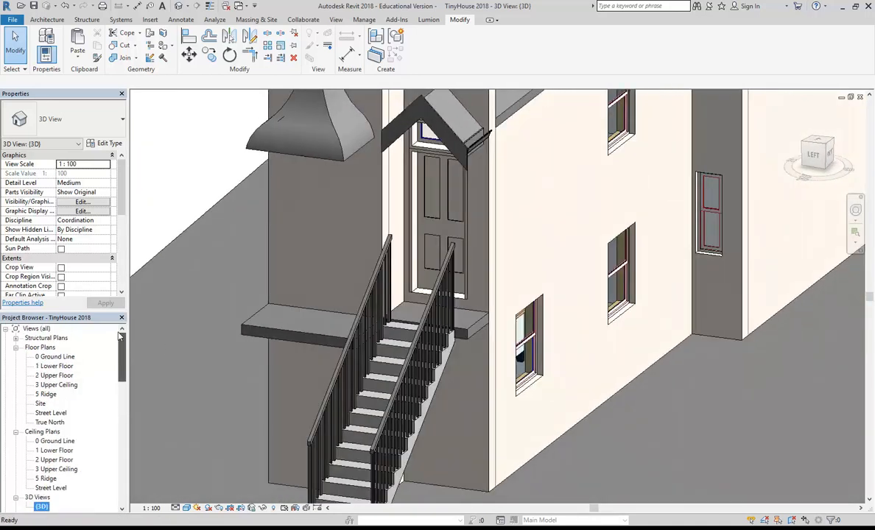
Open the 1 Lower Floor plan and pan to the house's left end.
{"action": "double_click", "coordinate": [54, 365]}
{"action": "scroll", "coordinate": [473, 287], "scroll_direction": "down", "scroll_amount": 5}
{"action": "scroll", "coordinate": [577, 237], "scroll_direction": "down", "scroll_amount": 1}
{"action": "mouse_move", "coordinate": [578, 238]}
{"action": "middle_mouse_down"}
{"action": "mouse_move", "coordinate": [637, 342]}
{"action": "mouse_move", "coordinate": [715, 330]}
{"action": "middle_mouse_up"}
{"action": "scroll", "coordinate": [567, 291], "scroll_direction": "up", "scroll_amount": 1}
{"action": "scroll", "coordinate": [572, 296], "scroll_direction": "down", "scroll_amount": 1}
{"action": "middle_click_drag", "start_coordinate": [573, 296], "coordinate": [683, 323]}
{"action": "scroll", "coordinate": [488, 307], "scroll_direction": "down", "scroll_amount": 1}
{"action": "mouse_move", "coordinate": [487, 307]}
{"action": "middle_mouse_down"}
{"action": "mouse_move", "coordinate": [534, 322]}
{"action": "mouse_move", "coordinate": [506, 341]}
{"action": "mouse_move", "coordinate": [440, 318]}
{"action": "mouse_move", "coordinate": [570, 318]}
{"action": "mouse_move", "coordinate": [463, 313]}
{"action": "middle_mouse_up"}
{"action": "scroll", "coordinate": [470, 329], "scroll_direction": "up", "scroll_amount": 3}
{"action": "scroll", "coordinate": [526, 325], "scroll_direction": "down", "scroll_amount": 1}
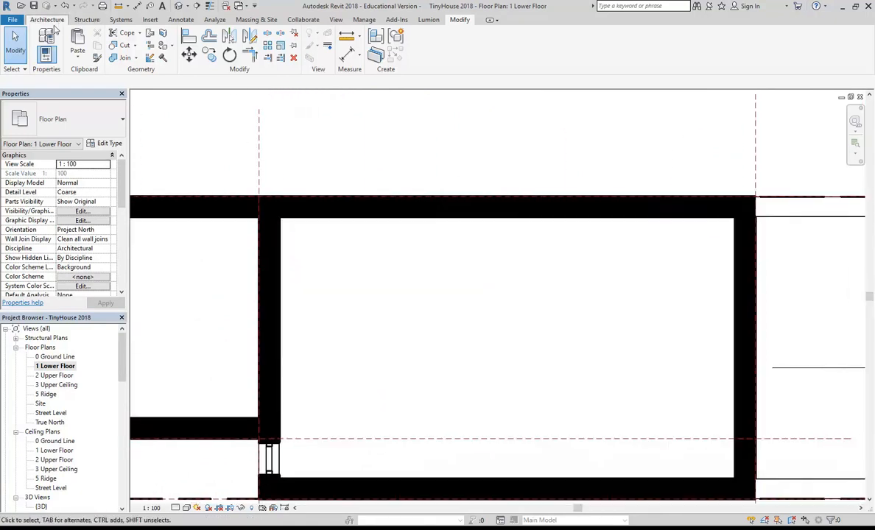
Start a Stud timber - 90 wall with its top constraint set to 2 Upper Floor.
{"action": "left_click", "coordinate": [48, 19]}
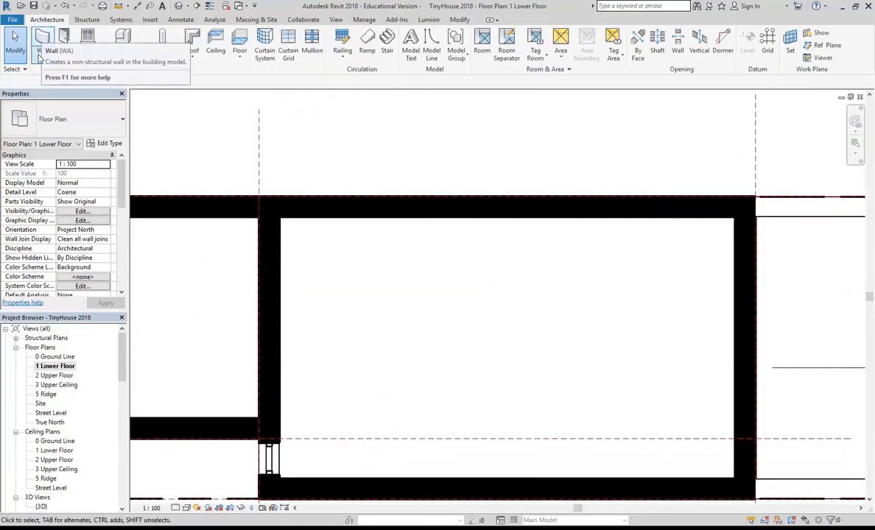
{"action": "left_click", "coordinate": [41, 57]}
{"action": "left_click", "coordinate": [61, 123]}
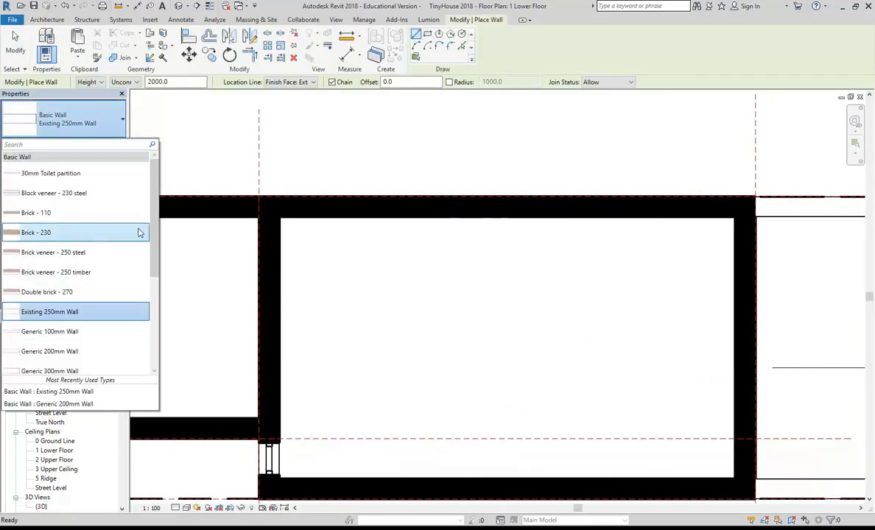
{"action": "scroll", "coordinate": [132, 265], "scroll_direction": "down", "scroll_amount": 2}
{"action": "left_click", "coordinate": [48, 224]}
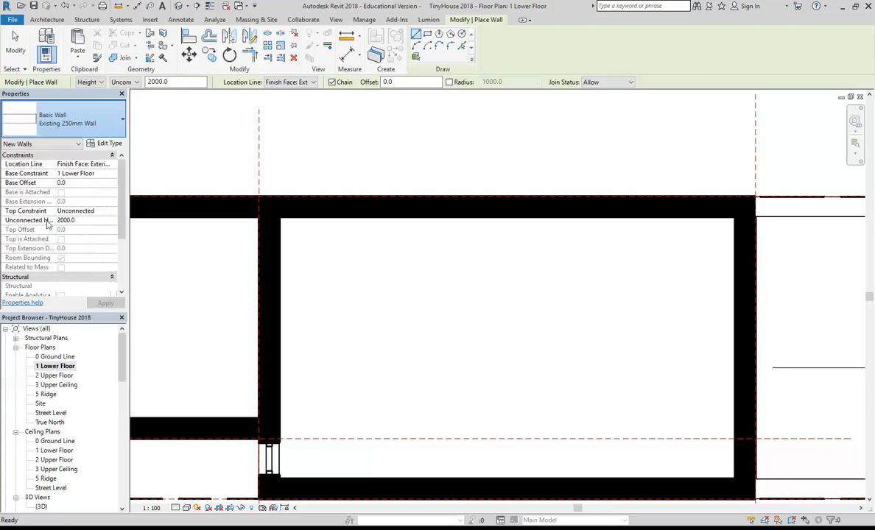
{"action": "left_click", "coordinate": [69, 121]}
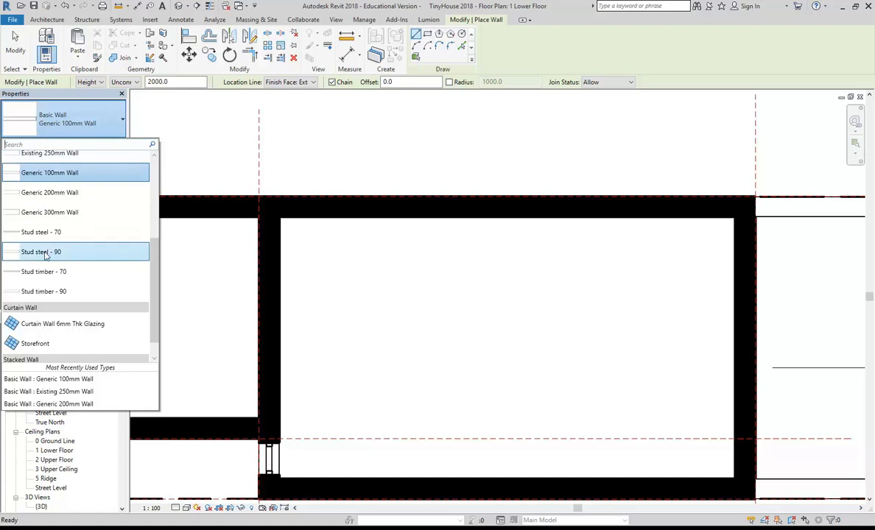
{"action": "left_click", "coordinate": [45, 292]}
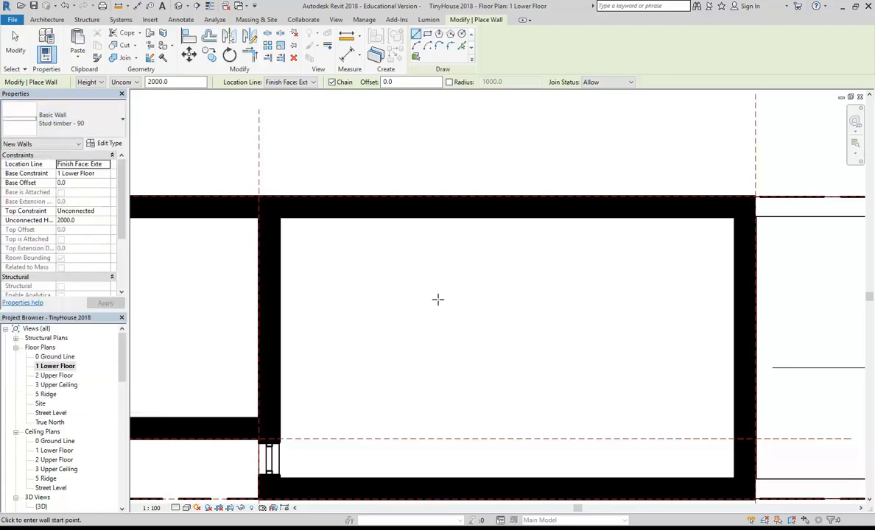
{"action": "left_click", "coordinate": [125, 82]}
{"action": "left_click", "coordinate": [130, 108]}
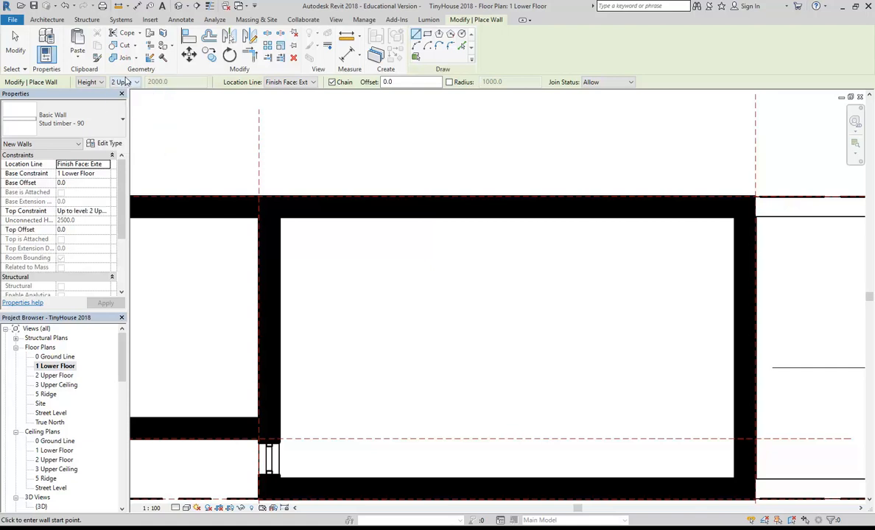
Draw the L-shaped partition from the top wall down and across to the left wall.
{"action": "left_click", "coordinate": [411, 219]}
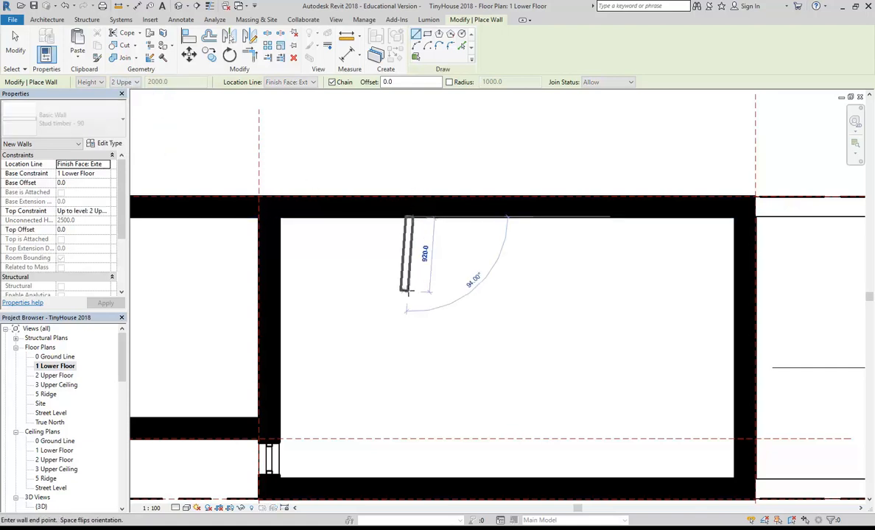
{"action": "left_click", "coordinate": [411, 294]}
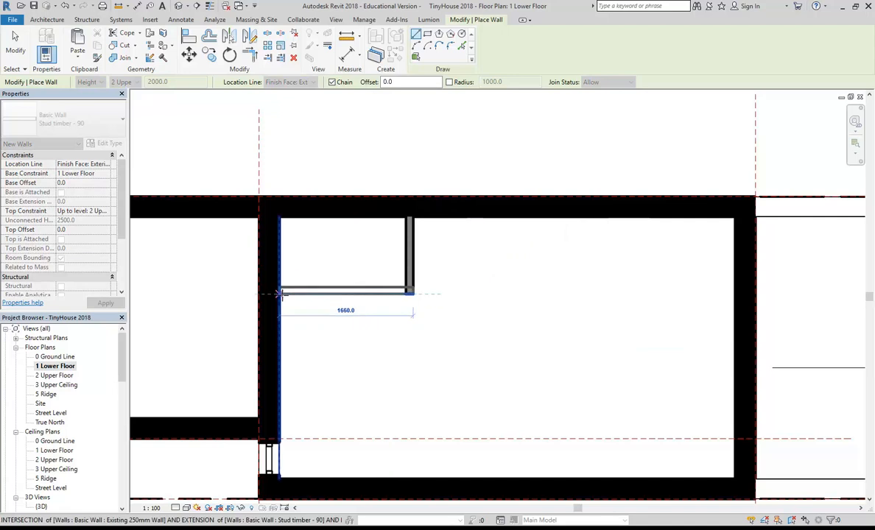
{"action": "left_click", "coordinate": [281, 294]}
{"action": "key", "text": "Escape"}
{"action": "key", "text": "Escape"}
{"action": "scroll", "coordinate": [332, 265], "scroll_direction": "up", "scroll_amount": 2}
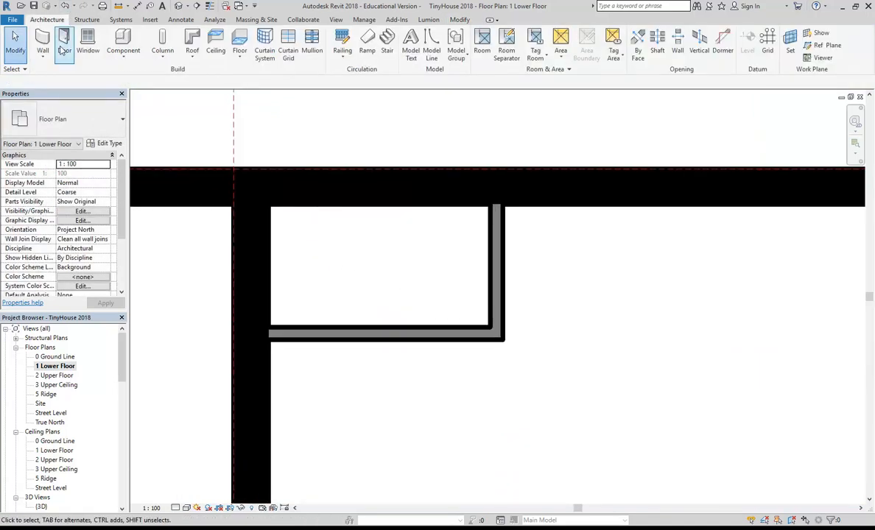
Load the Single - Timber Frame (AUS) door family from the Doors library.
{"action": "left_click", "coordinate": [63, 49]}
{"action": "scroll", "coordinate": [377, 191], "scroll_direction": "up", "scroll_amount": 1}
{"action": "middle_click_drag", "start_coordinate": [377, 191], "coordinate": [395, 246]}
{"action": "scroll", "coordinate": [401, 221], "scroll_direction": "down", "scroll_amount": 2}
{"action": "left_click", "coordinate": [421, 45]}
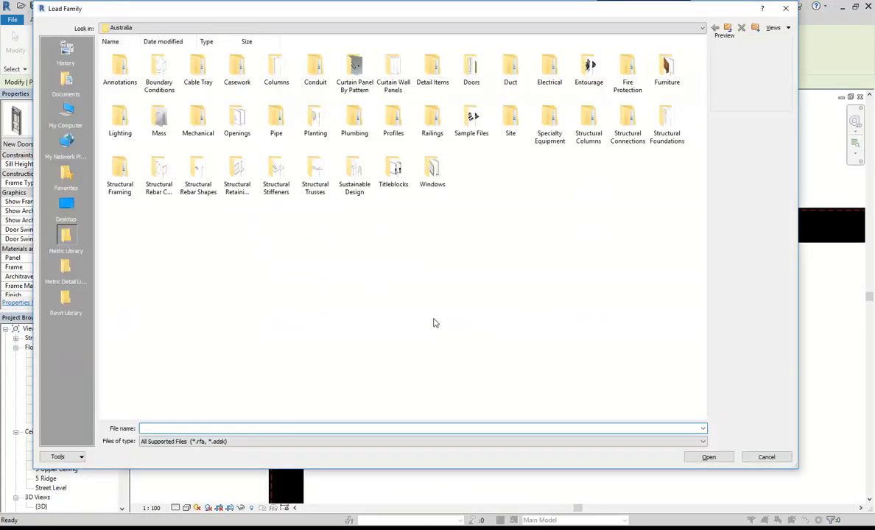
{"action": "double_click", "coordinate": [473, 71]}
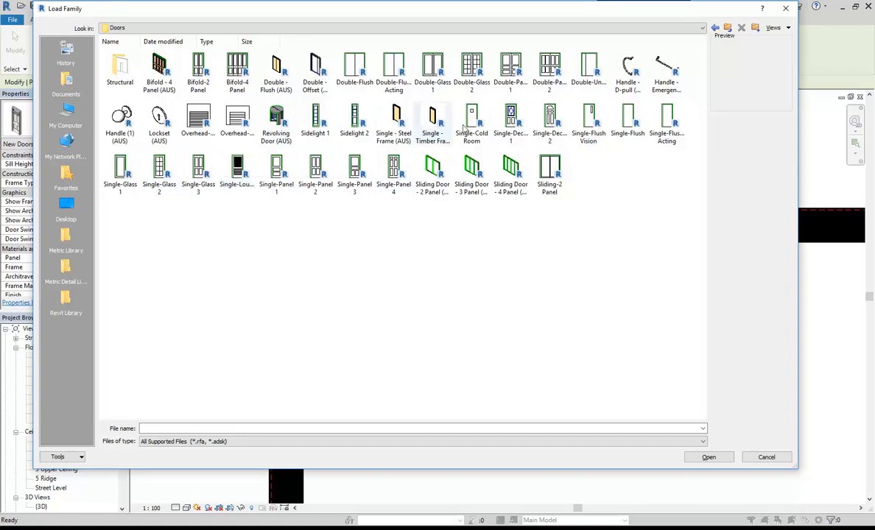
{"action": "left_click", "coordinate": [394, 119]}
{"action": "left_click", "coordinate": [423, 123]}
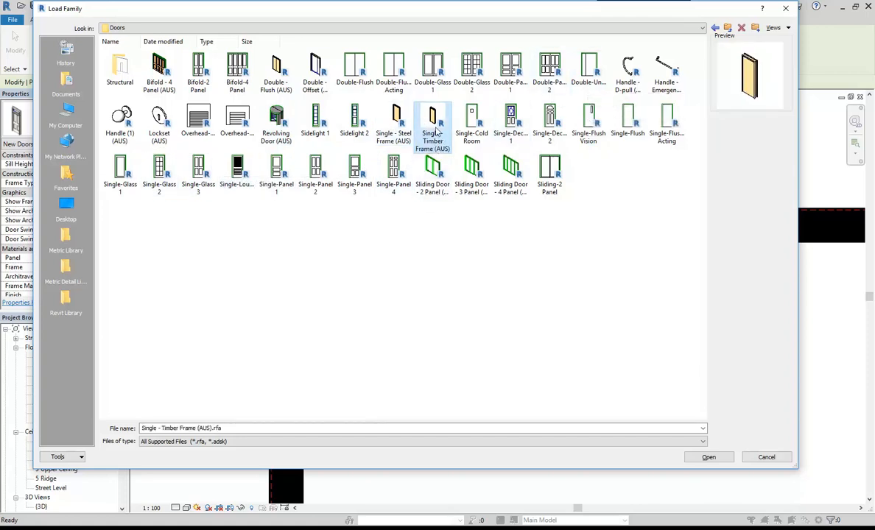
{"action": "double_click", "coordinate": [433, 112]}
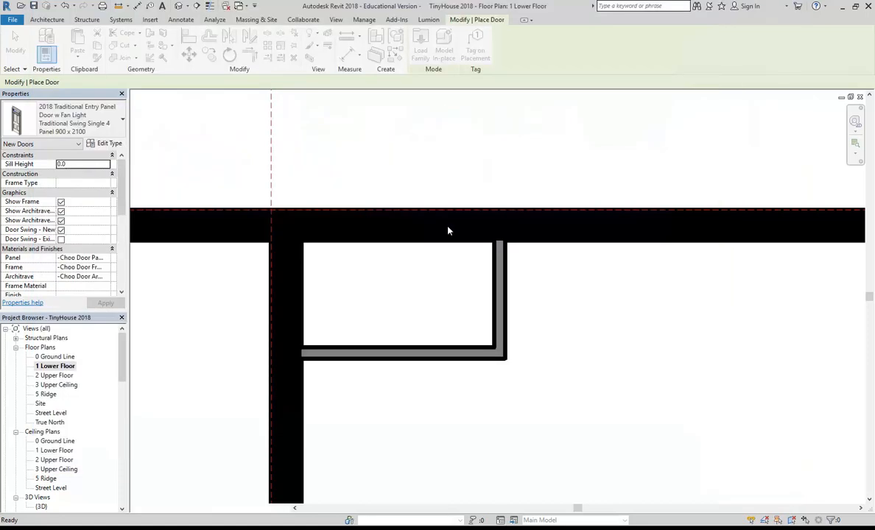
Place the timber-frame door in the new horizontal partition.
{"action": "scroll", "coordinate": [447, 282], "scroll_direction": "up", "scroll_amount": 3}
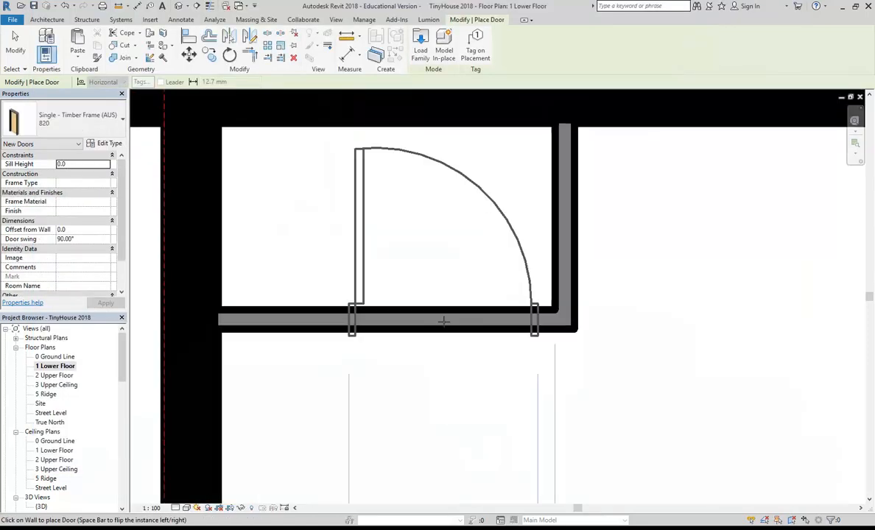
{"action": "left_click", "coordinate": [446, 310]}
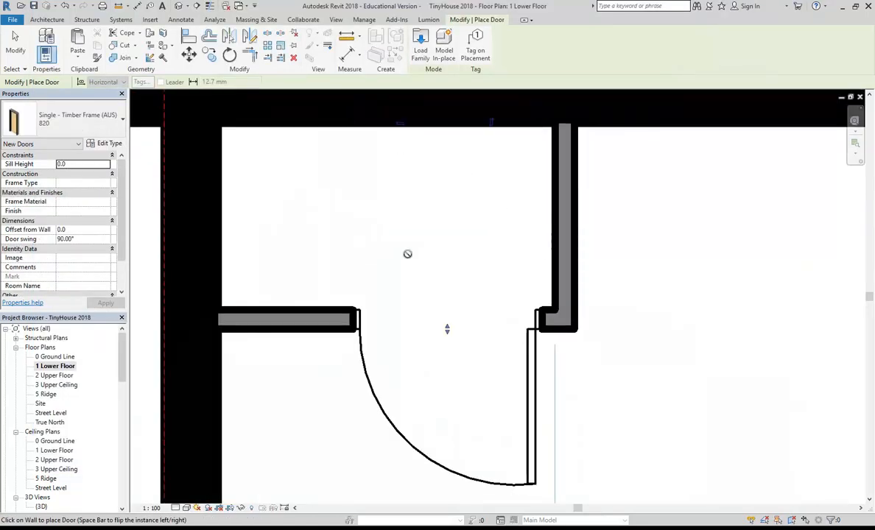
{"action": "scroll", "coordinate": [440, 250], "scroll_direction": "down", "scroll_amount": 3}
{"action": "middle_click_drag", "start_coordinate": [340, 366], "coordinate": [359, 361]}
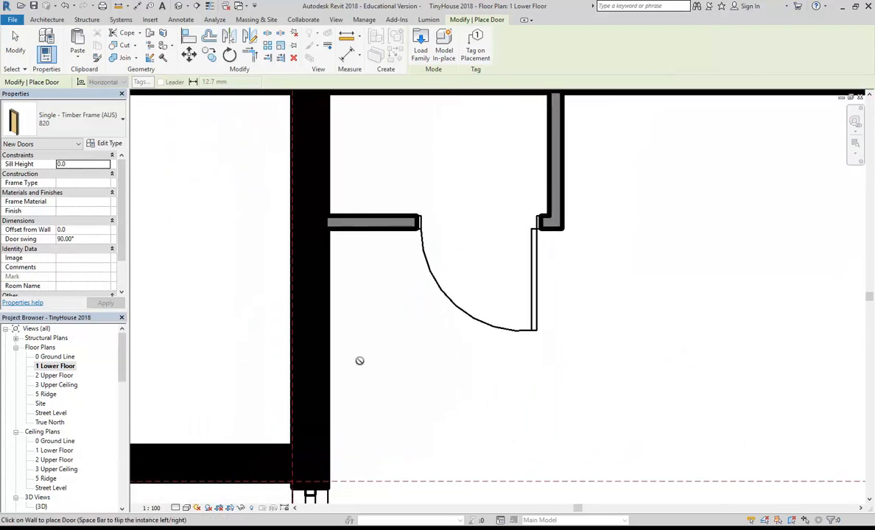
{"action": "key", "text": "Escape"}
Place an M_Single-Flush 0762 x 2134mm door in the left outer wall.
{"action": "left_click", "coordinate": [64, 41]}
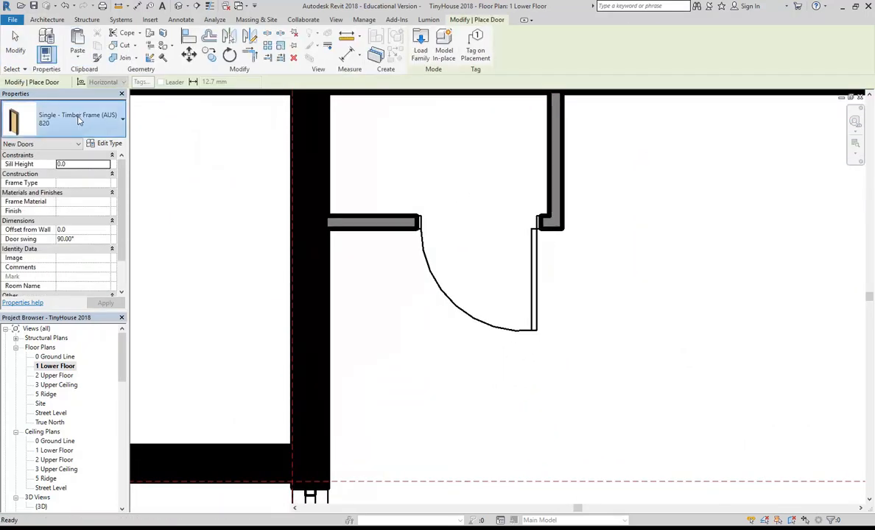
{"action": "left_click", "coordinate": [73, 120]}
{"action": "scroll", "coordinate": [70, 244], "scroll_direction": "up", "scroll_amount": 5}
{"action": "scroll", "coordinate": [70, 236], "scroll_direction": "down", "scroll_amount": 3}
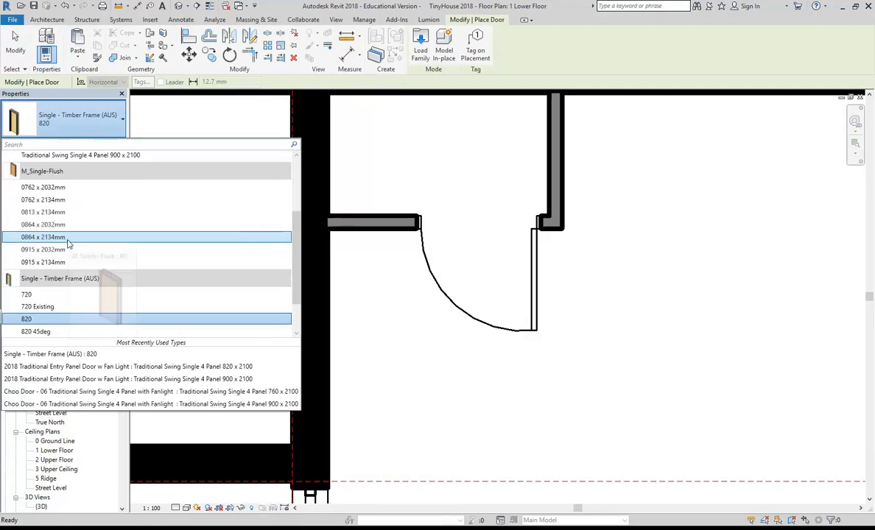
{"action": "left_click", "coordinate": [67, 197]}
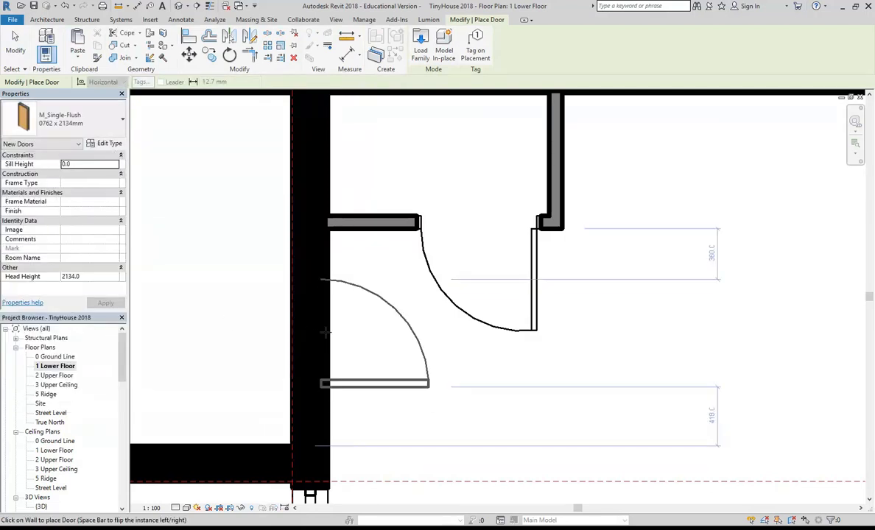
{"action": "left_click", "coordinate": [325, 332]}
{"action": "key", "text": "Escape"}
{"action": "middle_click_drag", "start_coordinate": [419, 323], "coordinate": [455, 335]}
{"action": "scroll", "coordinate": [374, 324], "scroll_direction": "up", "scroll_amount": 1}
{"action": "scroll", "coordinate": [464, 335], "scroll_direction": "up", "scroll_amount": 3}
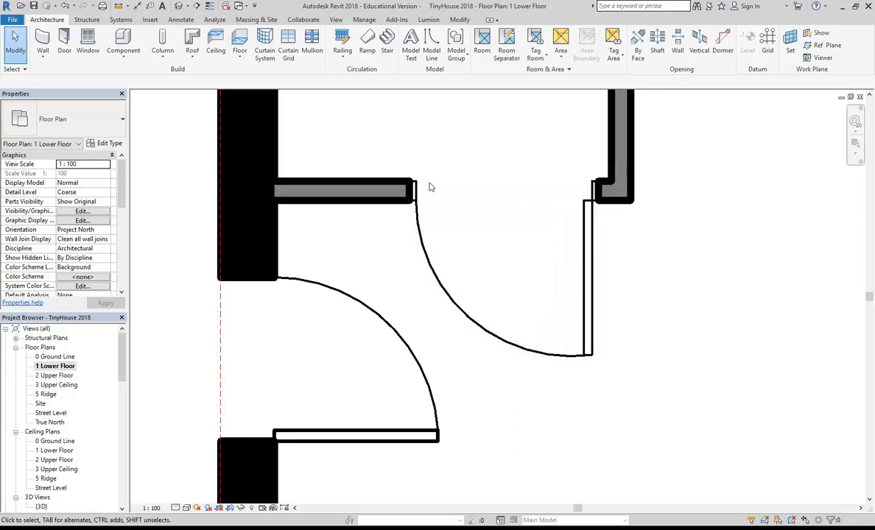
Delete the flush door from the left outer wall.
{"action": "left_click", "coordinate": [307, 283]}
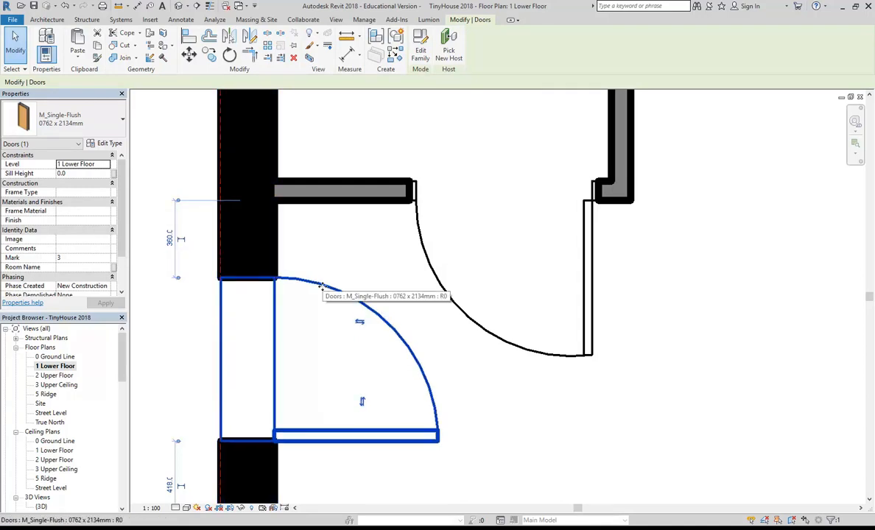
{"action": "key", "text": "Delete"}
{"action": "scroll", "coordinate": [341, 274], "scroll_direction": "down", "scroll_amount": 2}
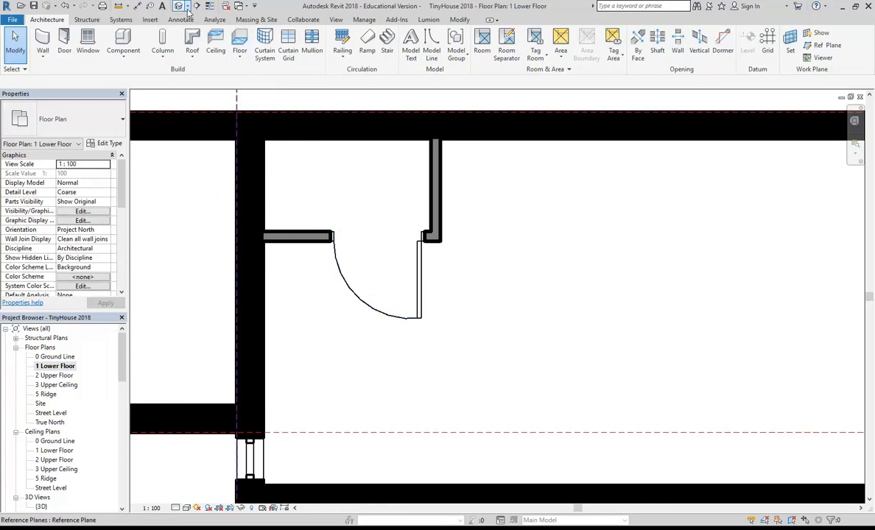
Place a camera inside the room aimed toward the two doors, creating 3D View 1.
{"action": "left_click", "coordinate": [186, 5]}
{"action": "left_click", "coordinate": [196, 32]}
{"action": "left_click", "coordinate": [660, 418]}
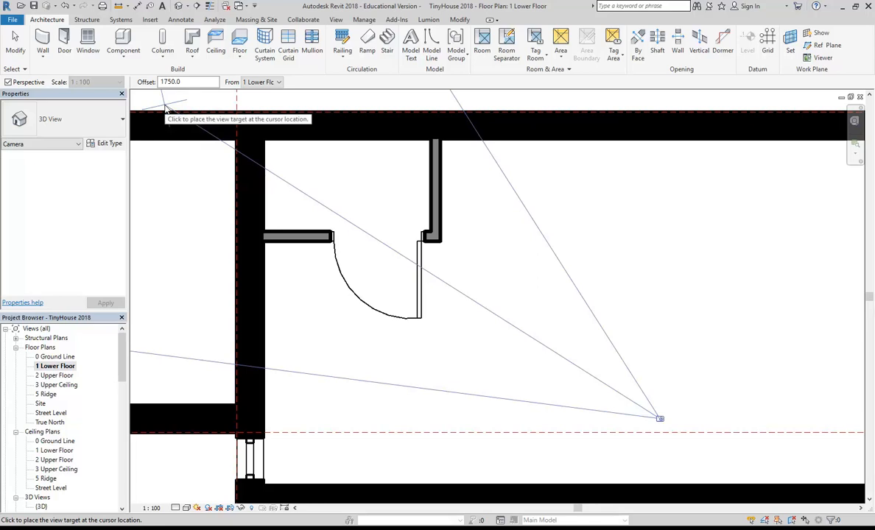
{"action": "key", "text": "Escape"}
{"action": "key", "text": "Escape"}
{"action": "scroll", "coordinate": [244, 199], "scroll_direction": "up", "scroll_amount": 2}
{"action": "scroll", "coordinate": [280, 210], "scroll_direction": "down", "scroll_amount": 4}
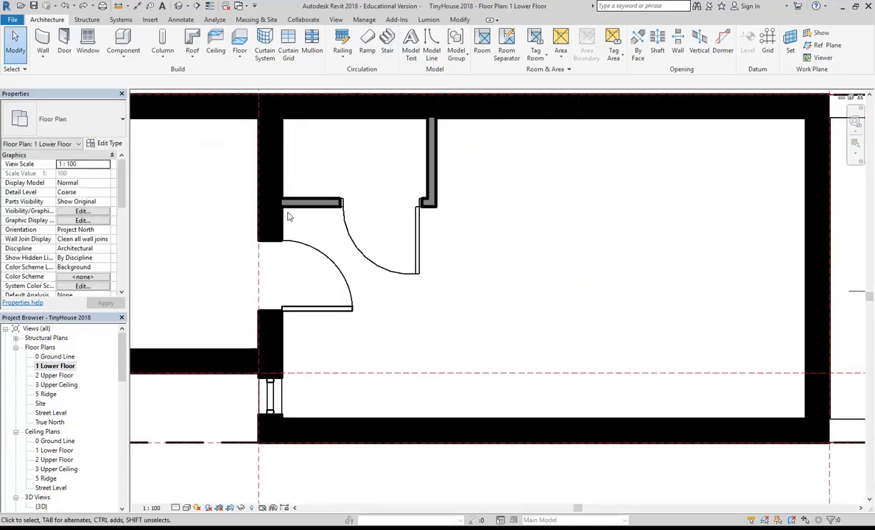
{"action": "left_click", "coordinate": [179, 6]}
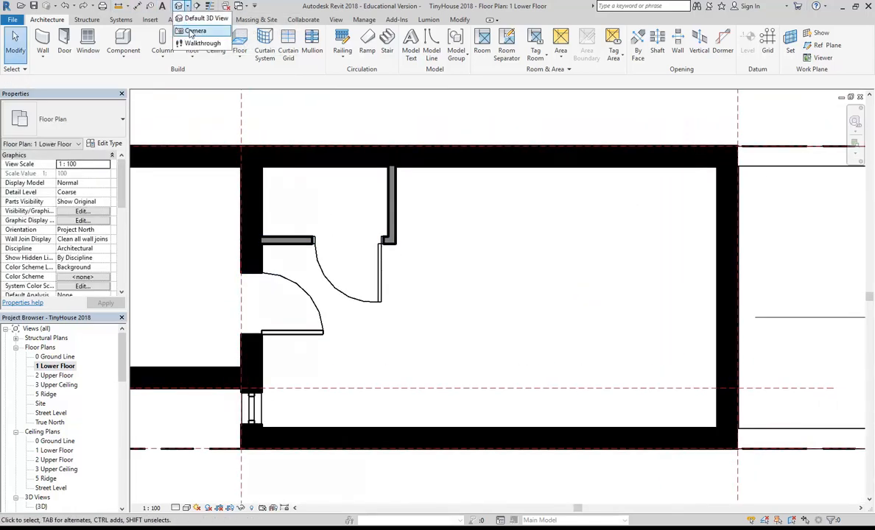
{"action": "left_click", "coordinate": [193, 33]}
{"action": "left_click", "coordinate": [508, 391]}
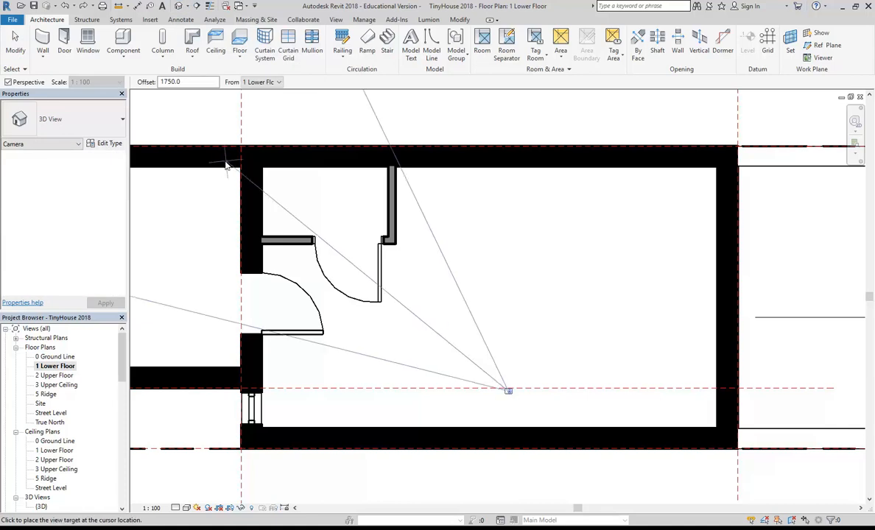
{"action": "left_click", "coordinate": [158, 138]}
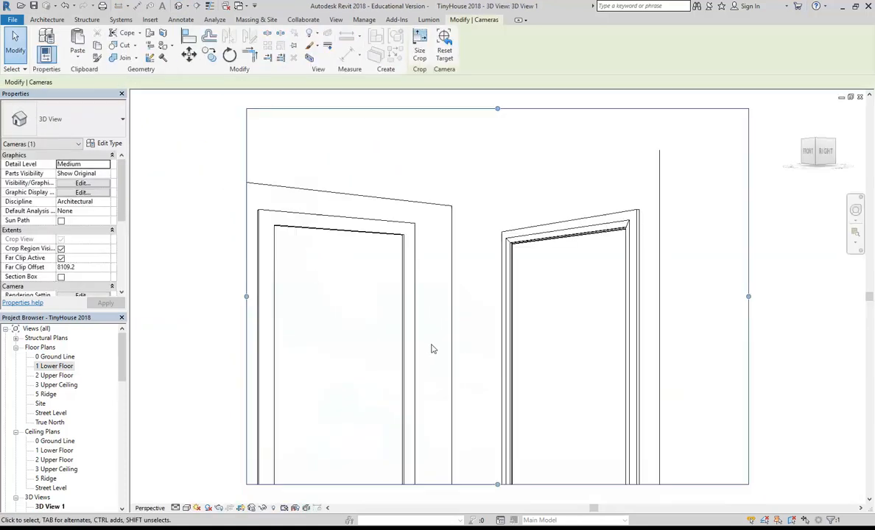
Select the lower-floor doors and pick Timber Door Jamb as the timber door's Architrave Profile.
{"action": "left_click", "coordinate": [473, 222]}
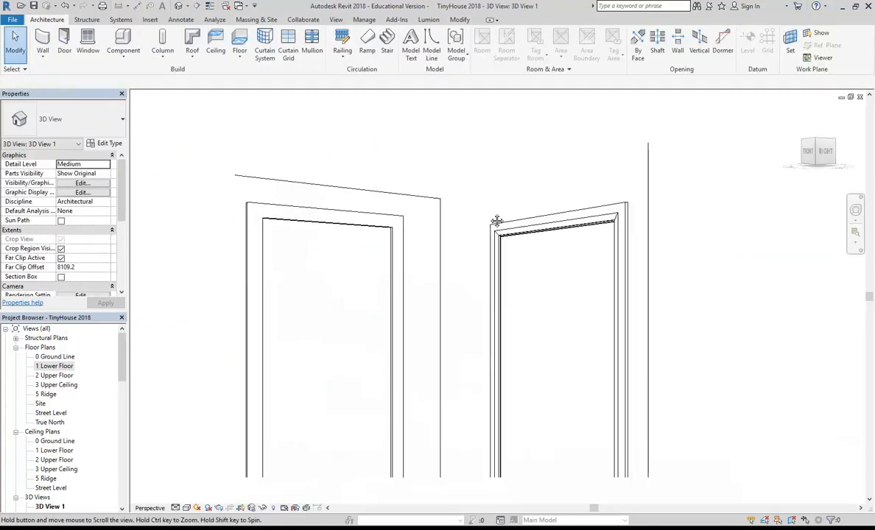
{"action": "left_click", "coordinate": [364, 227]}
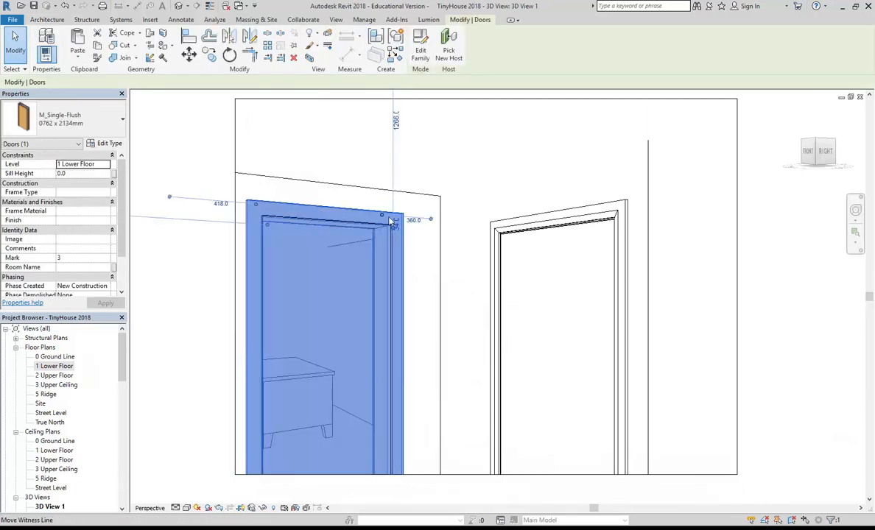
{"action": "left_click", "coordinate": [546, 229]}
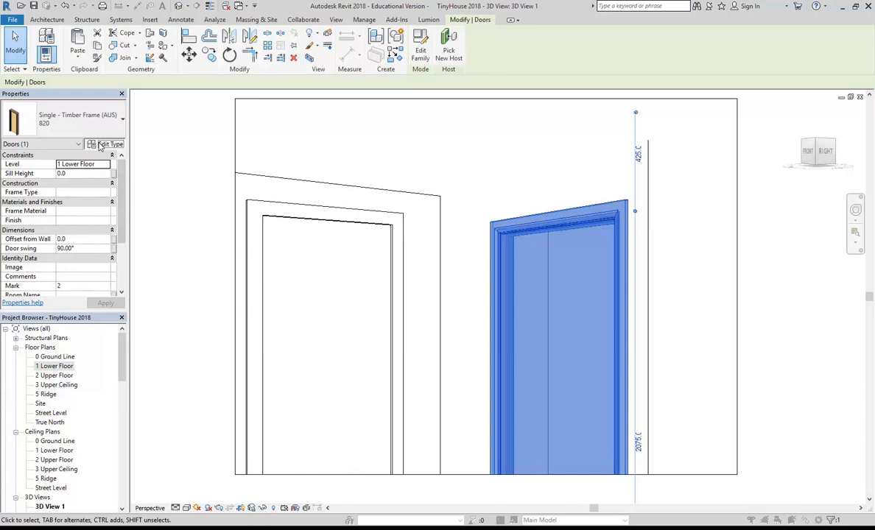
{"action": "left_click", "coordinate": [104, 143]}
{"action": "left_click_drag", "start_coordinate": [627, 203], "coordinate": [630, 307]}
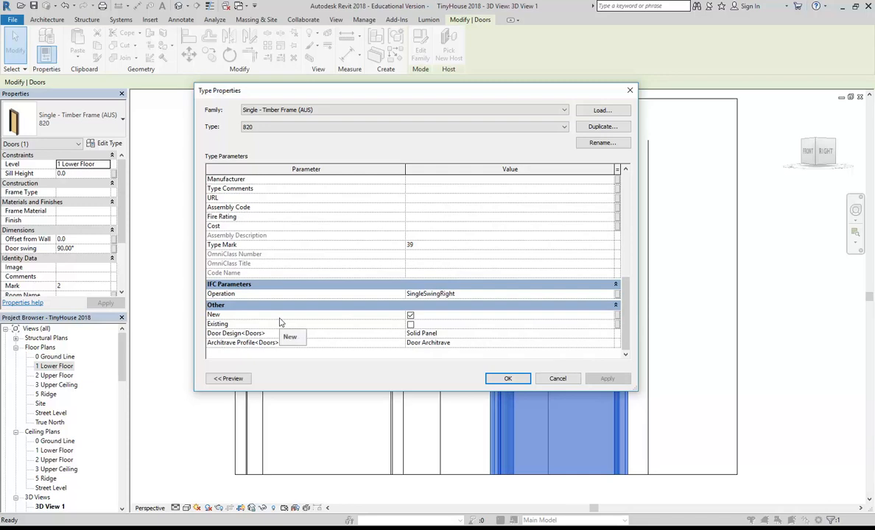
{"action": "left_click", "coordinate": [609, 344]}
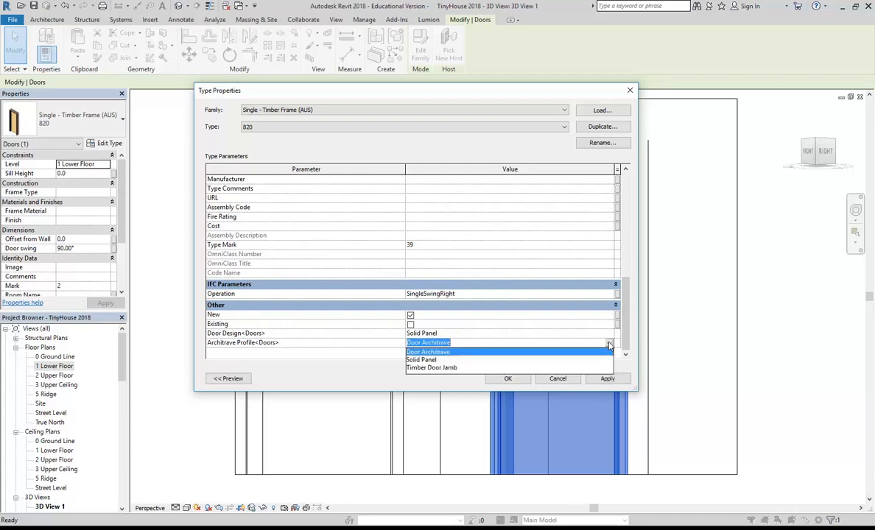
{"action": "left_click", "coordinate": [431, 368]}
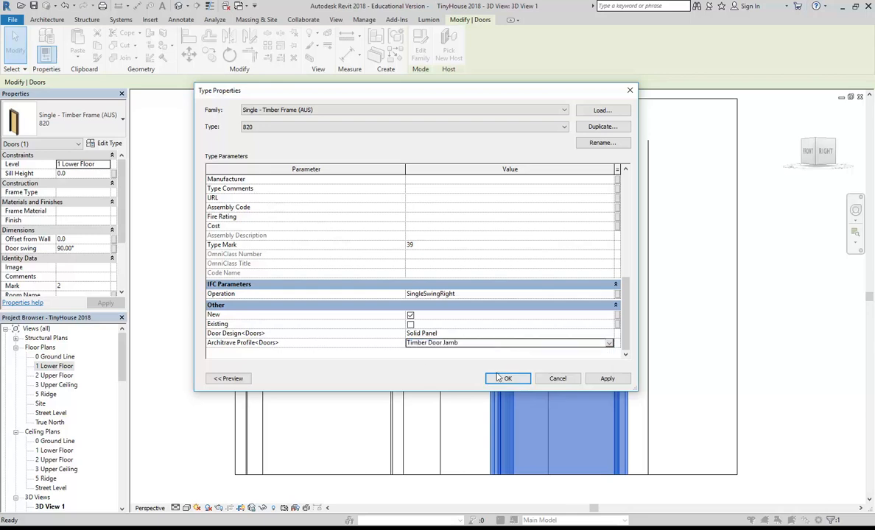
{"action": "left_click", "coordinate": [508, 379]}
Zoom in on the timber-frame door, reselect it, and recentre the two doorways.
{"action": "left_click", "coordinate": [509, 175]}
{"action": "scroll", "coordinate": [533, 227], "scroll_direction": "up", "scroll_amount": 3}
{"action": "left_click", "coordinate": [492, 229]}
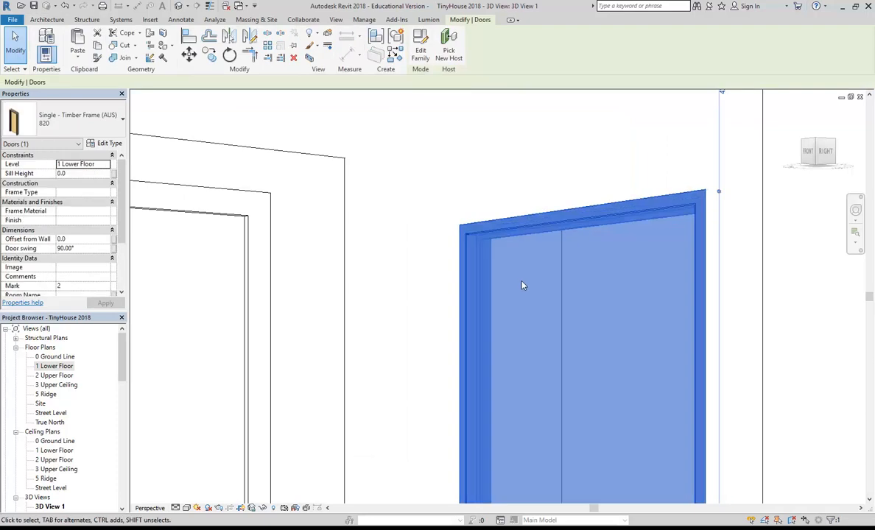
{"action": "scroll", "coordinate": [449, 189], "scroll_direction": "down", "scroll_amount": 2}
{"action": "left_click", "coordinate": [449, 189]}
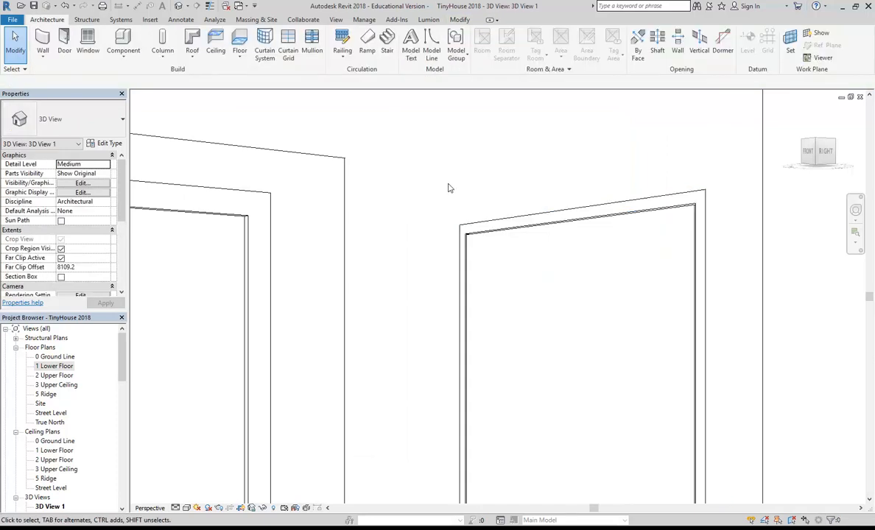
{"action": "scroll", "coordinate": [449, 189], "scroll_direction": "down", "scroll_amount": 2}
{"action": "left_click", "coordinate": [472, 199]}
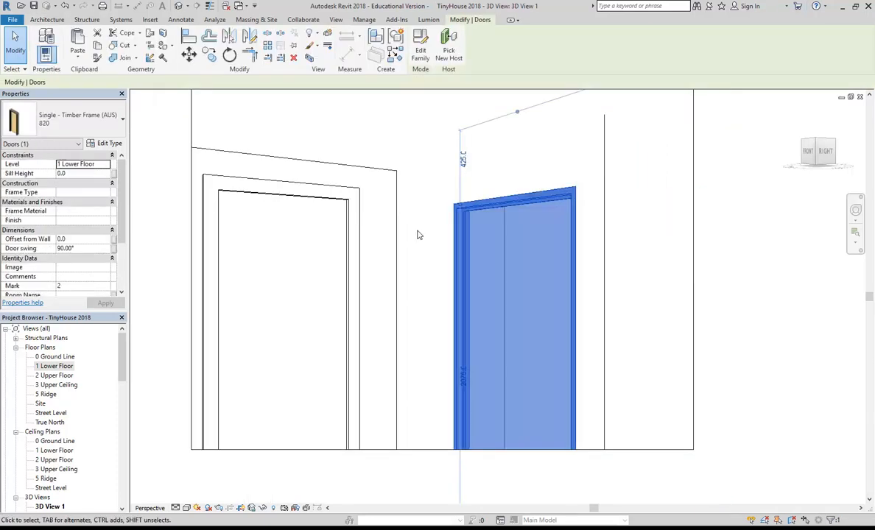
{"action": "left_click", "coordinate": [417, 235]}
{"action": "scroll", "coordinate": [461, 201], "scroll_direction": "down", "scroll_amount": 2}
{"action": "scroll", "coordinate": [478, 238], "scroll_direction": "up", "scroll_amount": 6}
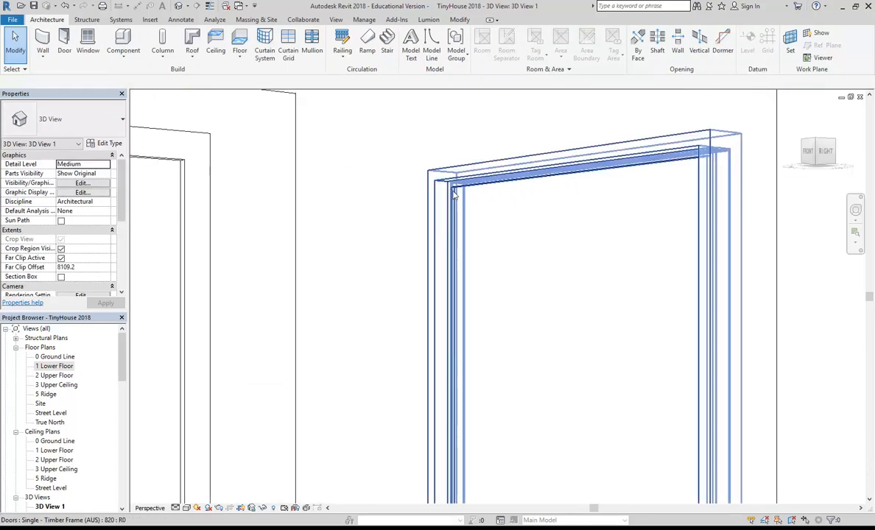
{"action": "left_click", "coordinate": [445, 209]}
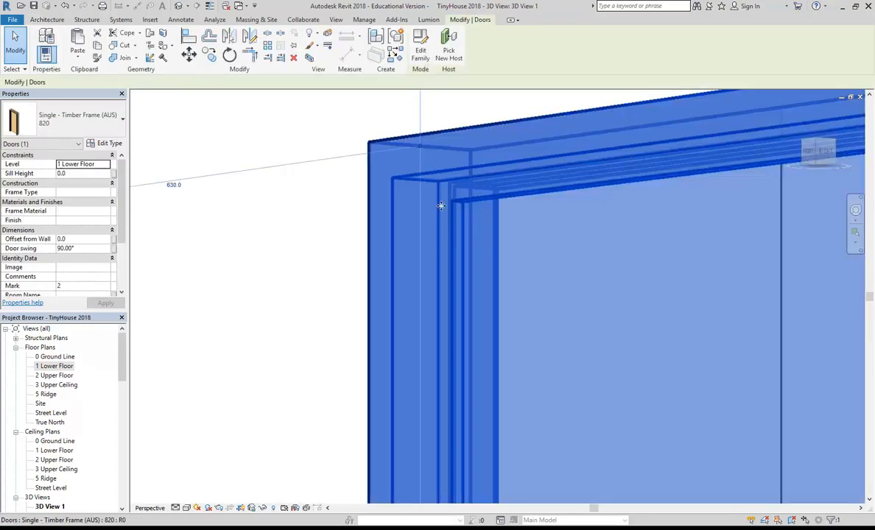
{"action": "scroll", "coordinate": [441, 205], "scroll_direction": "down", "scroll_amount": 6}
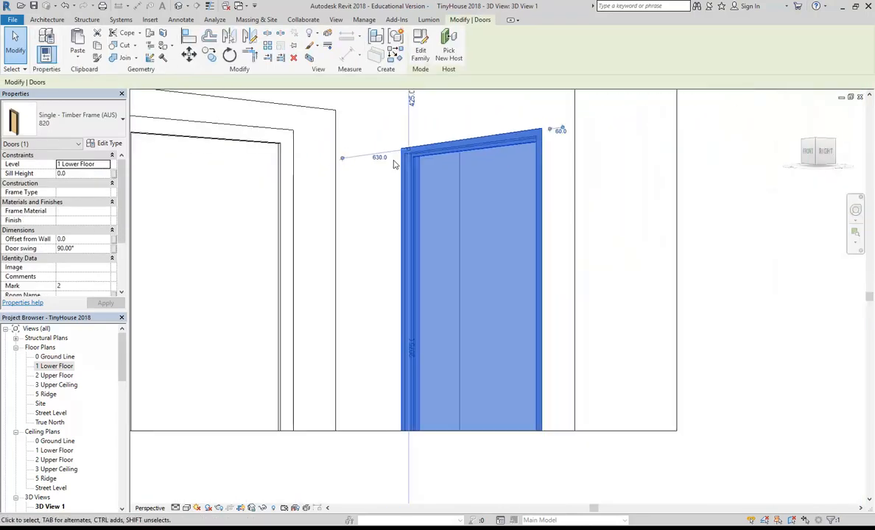
{"action": "left_click", "coordinate": [377, 207]}
{"action": "scroll", "coordinate": [383, 214], "scroll_direction": "down", "scroll_amount": 3}
{"action": "middle_click_drag", "start_coordinate": [389, 217], "coordinate": [449, 285]}
{"action": "scroll", "coordinate": [472, 262], "scroll_direction": "up", "scroll_amount": 2}
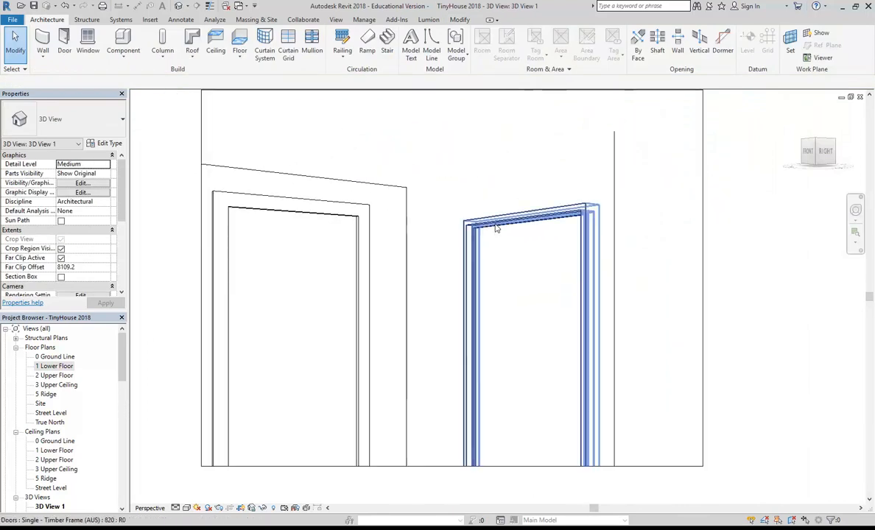
Check the right-hand door's Architrave Profile in its type properties and cancel without changes.
{"action": "left_click", "coordinate": [495, 237]}
{"action": "left_click", "coordinate": [109, 143]}
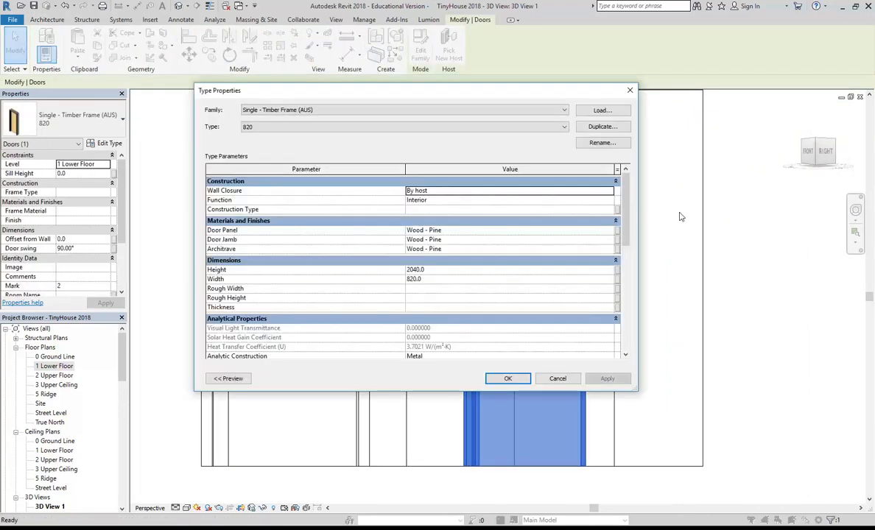
{"action": "left_click_drag", "start_coordinate": [625, 201], "coordinate": [627, 326]}
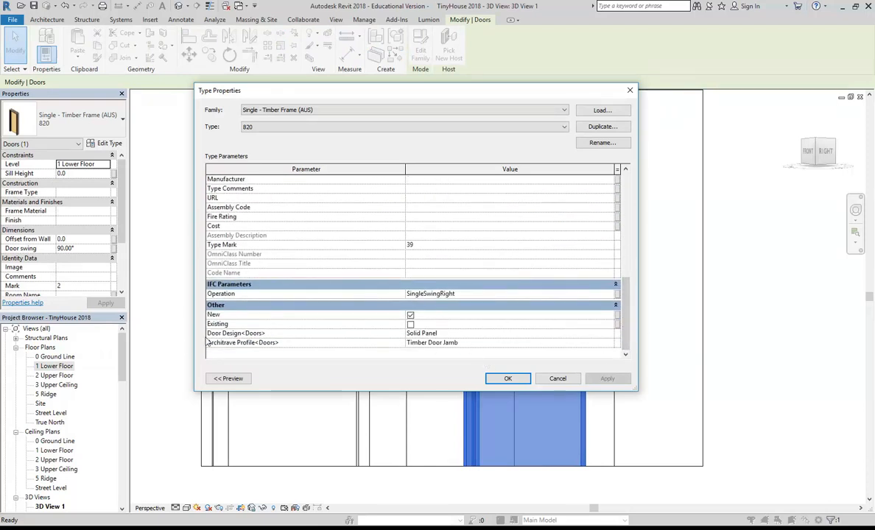
{"action": "left_click", "coordinate": [498, 343]}
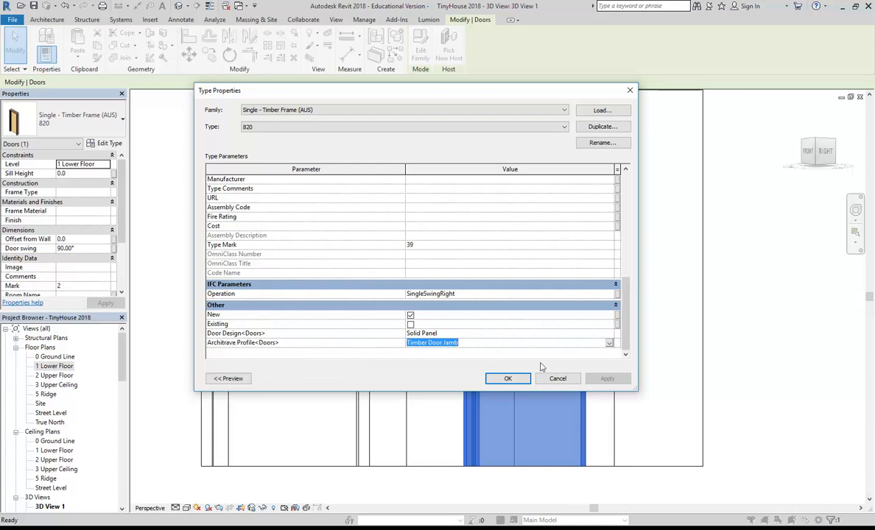
{"action": "left_click", "coordinate": [557, 379]}
Reselect the door set in the dark wall.
{"action": "left_click", "coordinate": [431, 317]}
{"action": "scroll", "coordinate": [431, 318], "scroll_direction": "down", "scroll_amount": 3}
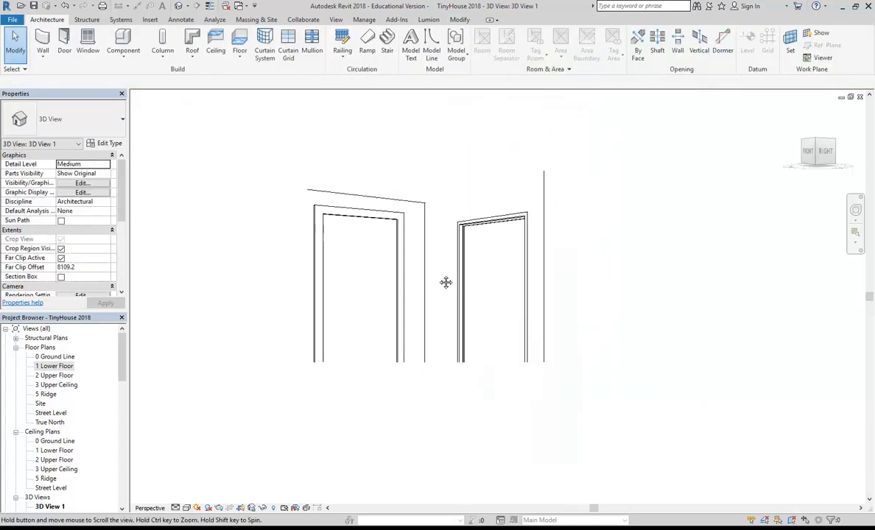
{"action": "scroll", "coordinate": [429, 306], "scroll_direction": "up", "scroll_amount": 2}
{"action": "left_click", "coordinate": [462, 304]}
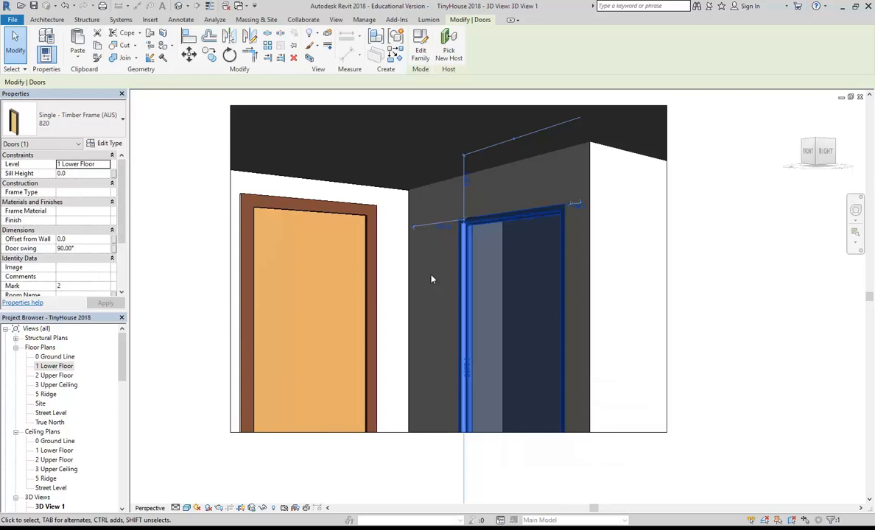
{"action": "key", "text": "Escape"}
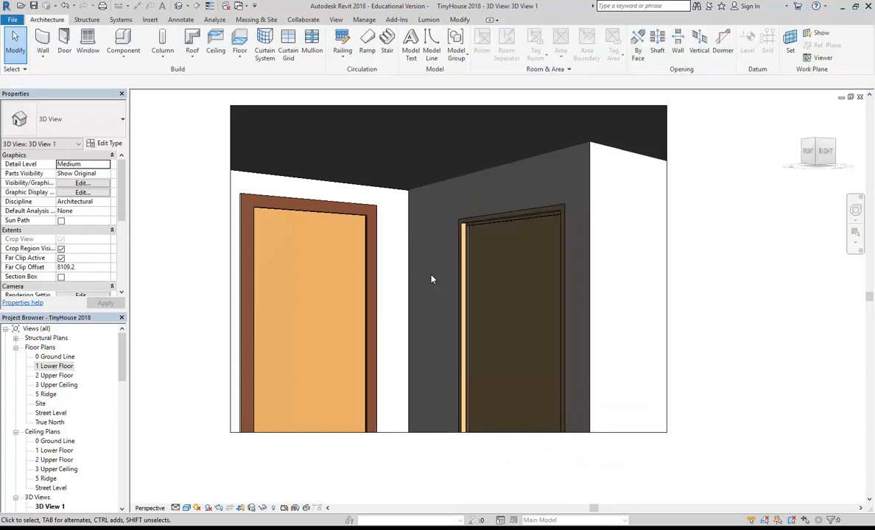
{"action": "middle_click_drag", "start_coordinate": [434, 279], "coordinate": [459, 313]}
{"action": "scroll", "coordinate": [459, 313], "scroll_direction": "up", "scroll_amount": 2}
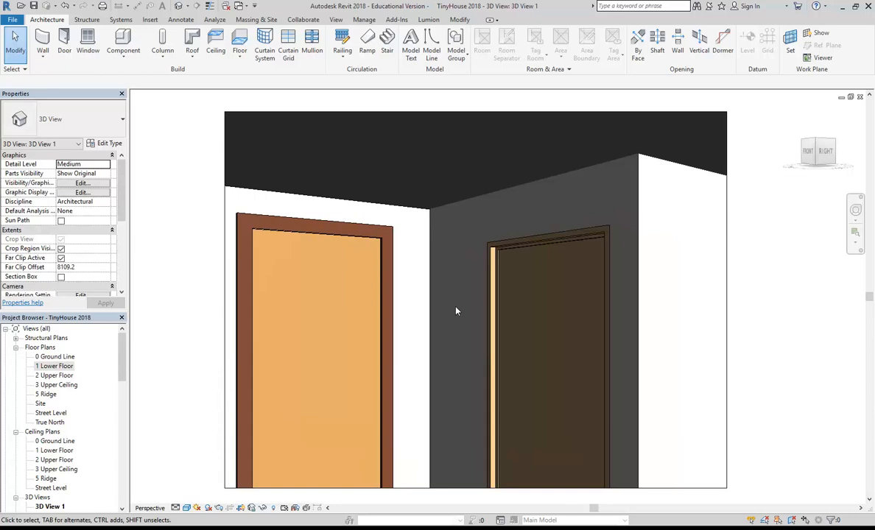
{"action": "left_click", "coordinate": [53, 366]}
{"action": "scroll", "coordinate": [44, 391], "scroll_direction": "down", "scroll_amount": 4}
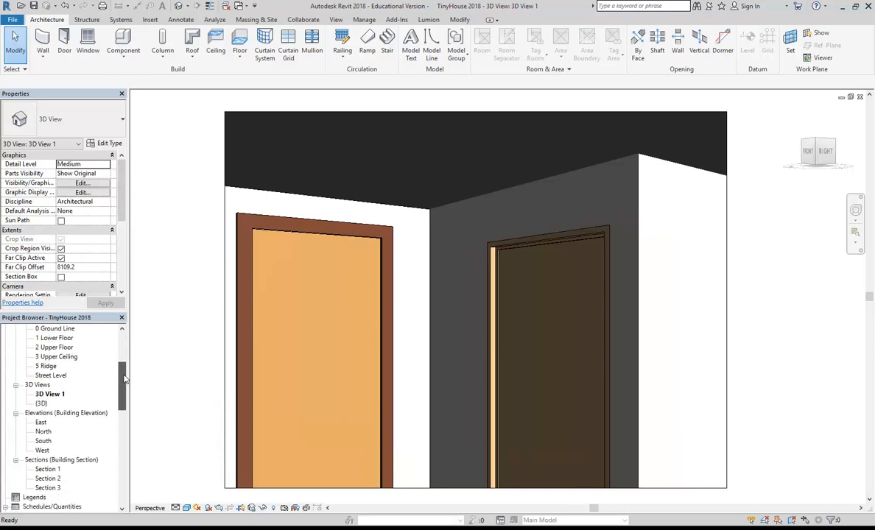
In the {3D} view, orbit the house from the front stair around to the balcony side wall.
{"action": "double_click", "coordinate": [39, 403]}
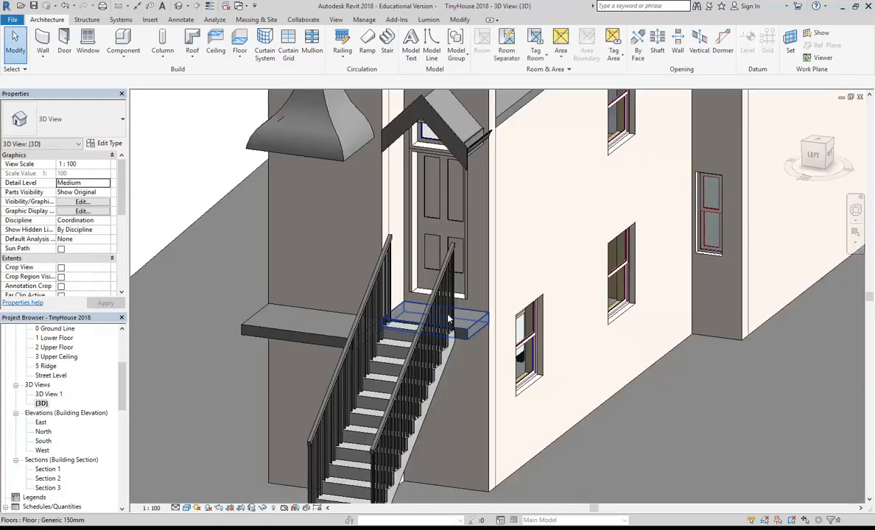
{"action": "scroll", "coordinate": [416, 321], "scroll_direction": "down", "scroll_amount": 2}
{"action": "middle_click_drag", "start_coordinate": [402, 278], "coordinate": [401, 284]}
{"action": "scroll", "coordinate": [329, 262], "scroll_direction": "up", "scroll_amount": 3}
{"action": "mouse_move", "coordinate": [328, 262]}
{"action": "middle_mouse_down", "text": "shift"}
{"action": "mouse_move", "coordinate": [360, 285]}
{"action": "mouse_move", "coordinate": [337, 260]}
{"action": "mouse_move", "coordinate": [366, 276]}
{"action": "mouse_move", "coordinate": [337, 265]}
{"action": "middle_mouse_up", "text": "shift"}
{"action": "scroll", "coordinate": [336, 265], "scroll_direction": "up", "scroll_amount": 2}
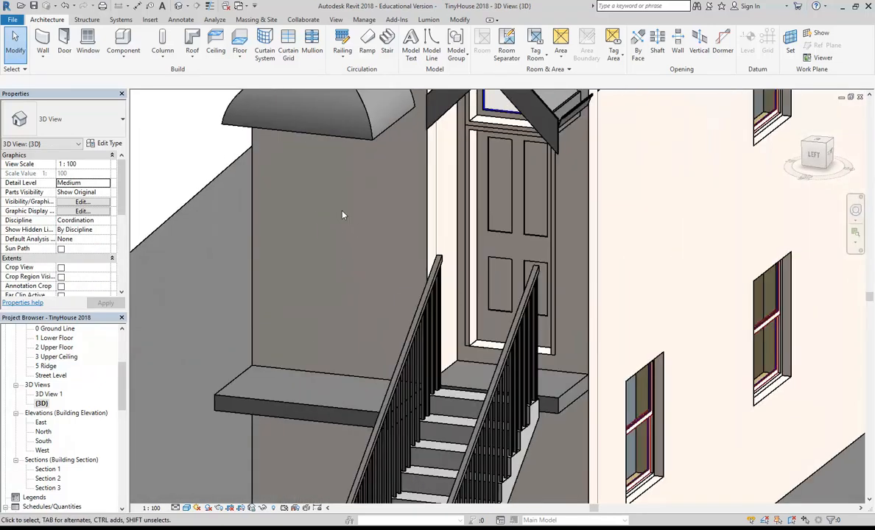
{"action": "scroll", "coordinate": [305, 287], "scroll_direction": "down", "scroll_amount": 2}
{"action": "scroll", "coordinate": [329, 312], "scroll_direction": "down", "scroll_amount": 3}
{"action": "middle_click_drag", "start_coordinate": [673, 328], "coordinate": [428, 368], "text": "shift"}
{"action": "scroll", "coordinate": [423, 383], "scroll_direction": "up", "scroll_amount": 2}
{"action": "left_click", "coordinate": [418, 396]}
{"action": "key", "text": "Escape"}
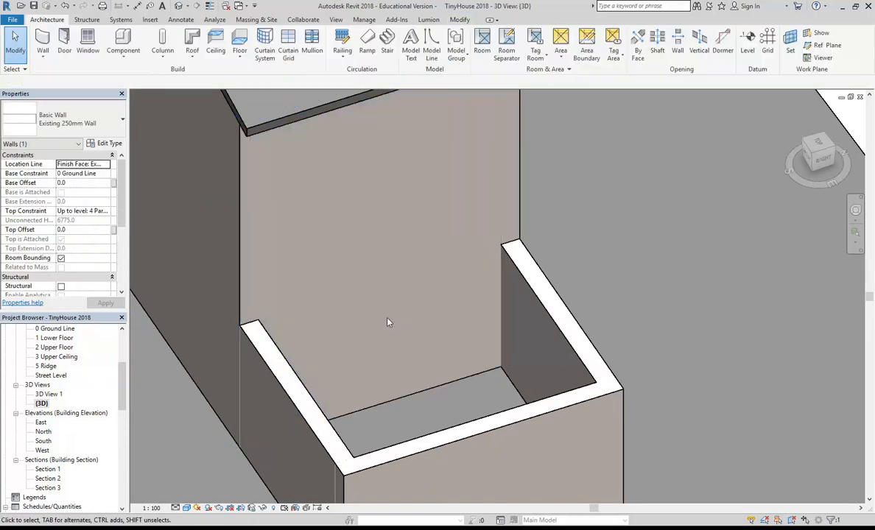
{"action": "scroll", "coordinate": [118, 384], "scroll_direction": "up", "scroll_amount": 5}
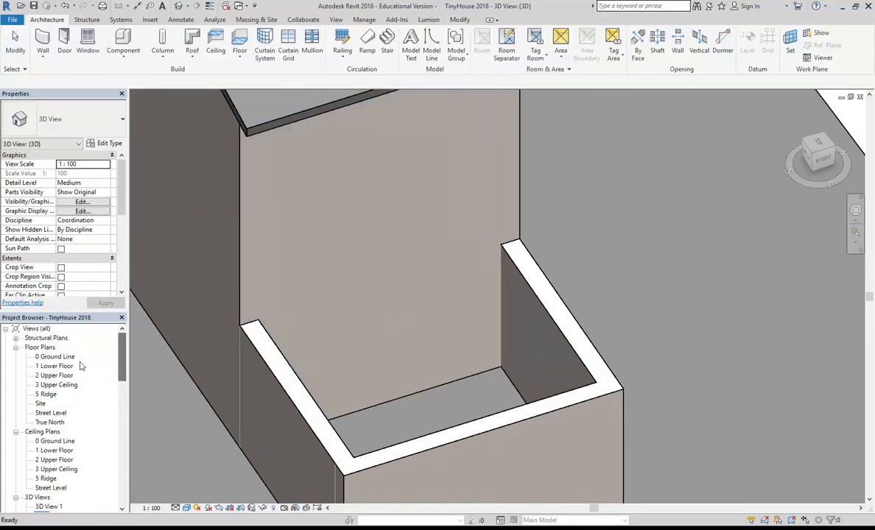
Switch to the 1 Lower Floor plan and zoom in.
{"action": "double_click", "coordinate": [63, 368]}
{"action": "scroll", "coordinate": [285, 263], "scroll_direction": "up", "scroll_amount": 4}
{"action": "scroll", "coordinate": [341, 318], "scroll_direction": "up", "scroll_amount": 2}
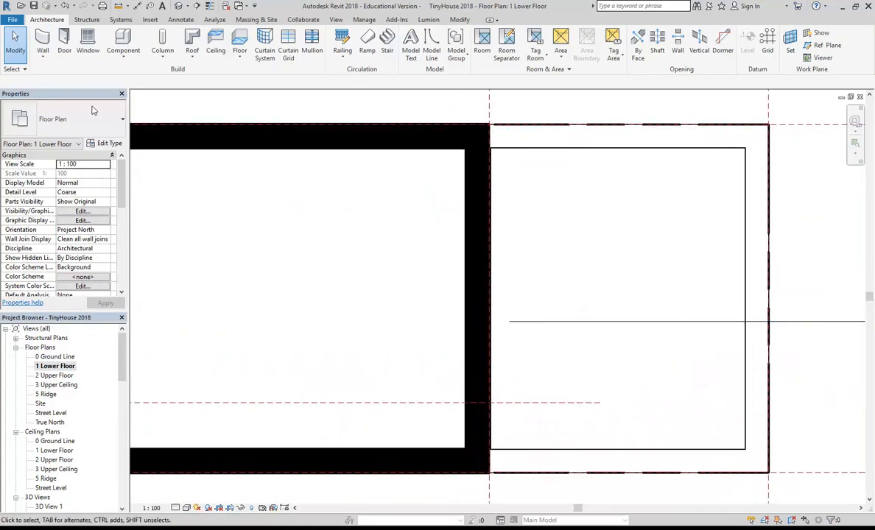
Compare the 2-, 3- and 4-panel sliding doors, then load Sliding Door - 4 Panel (AUS).
{"action": "left_click", "coordinate": [64, 41]}
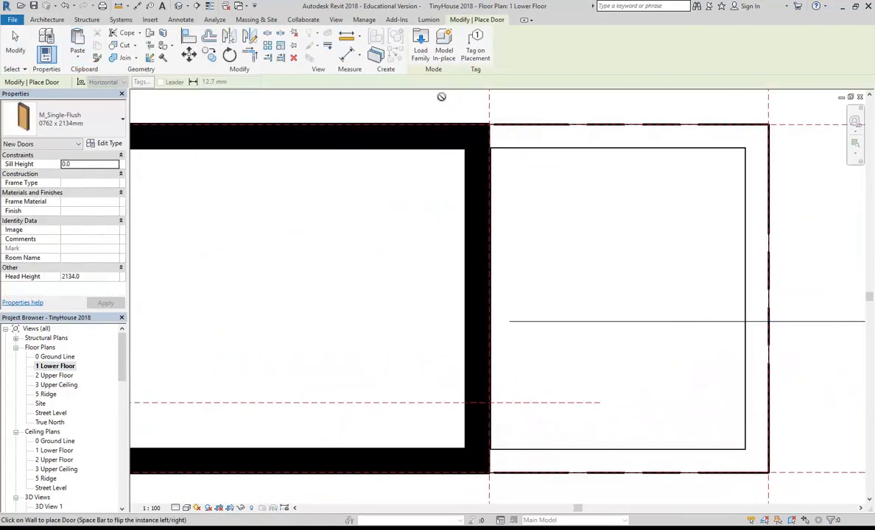
{"action": "left_click", "coordinate": [422, 46]}
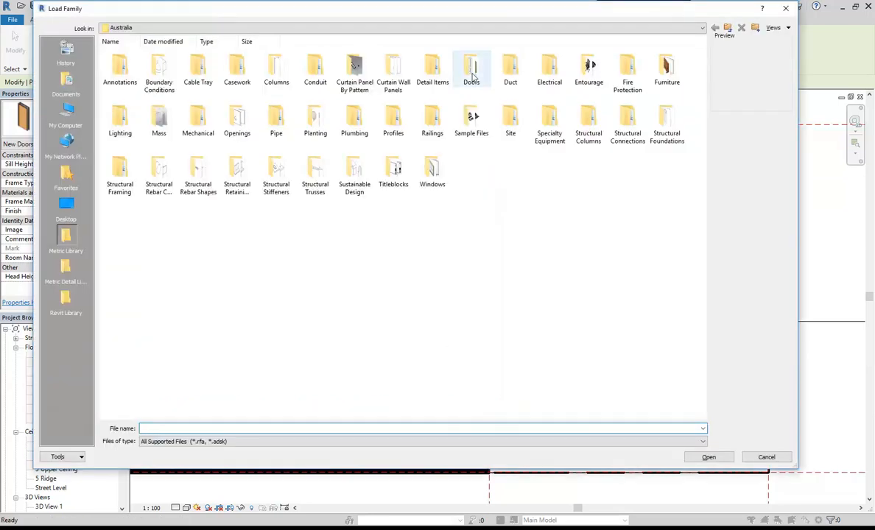
{"action": "double_click", "coordinate": [472, 73]}
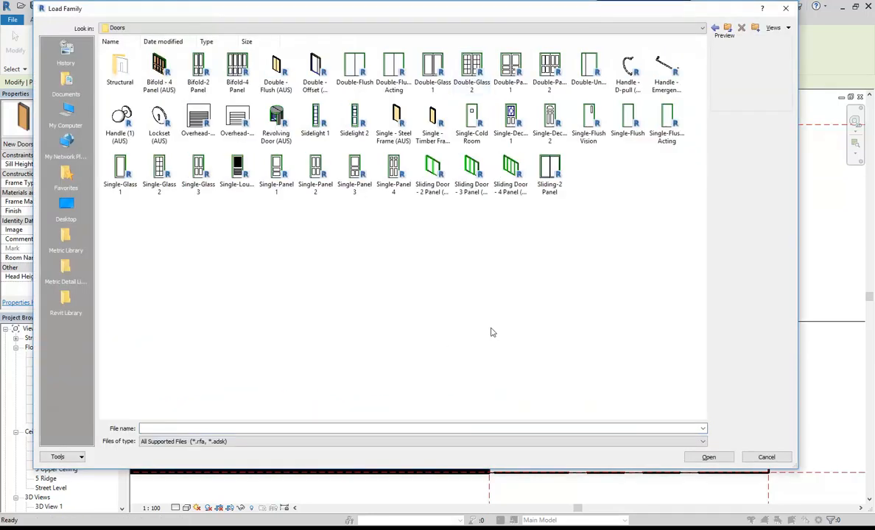
{"action": "left_click", "coordinate": [516, 174]}
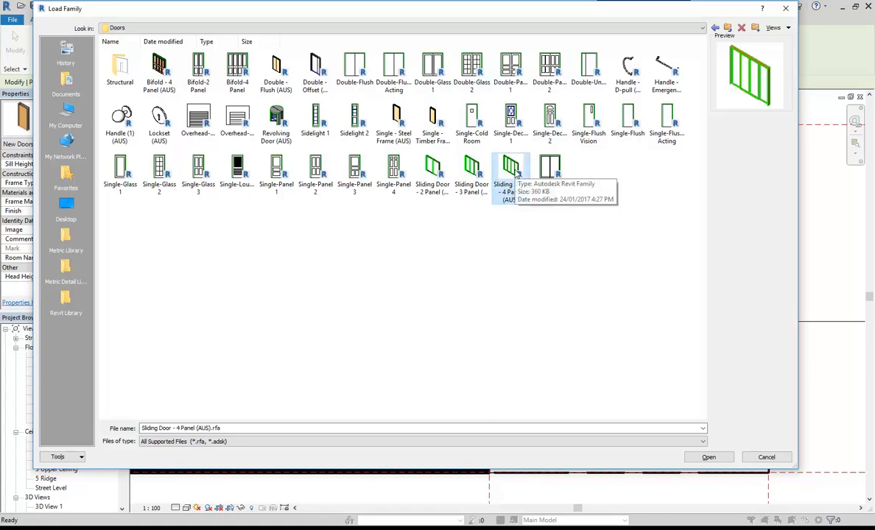
{"action": "left_click", "coordinate": [483, 172]}
{"action": "left_click", "coordinate": [437, 172]}
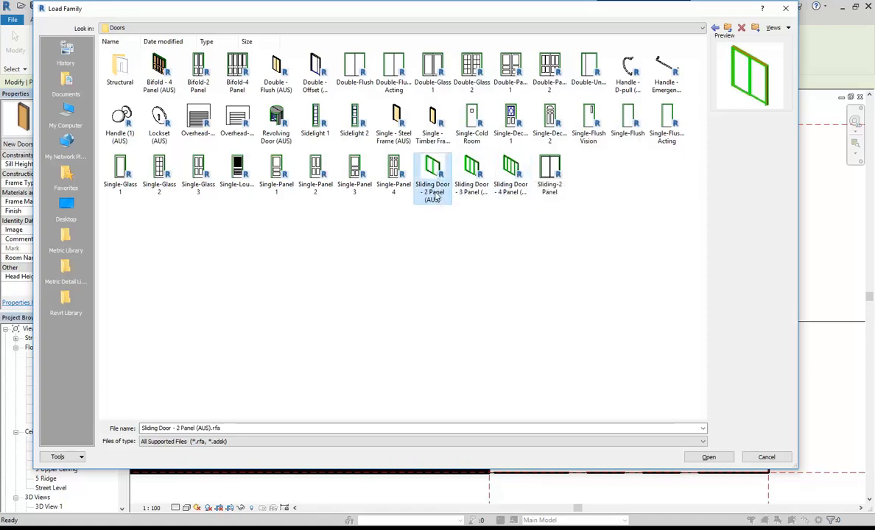
{"action": "left_click", "coordinate": [472, 171]}
{"action": "left_click", "coordinate": [511, 171]}
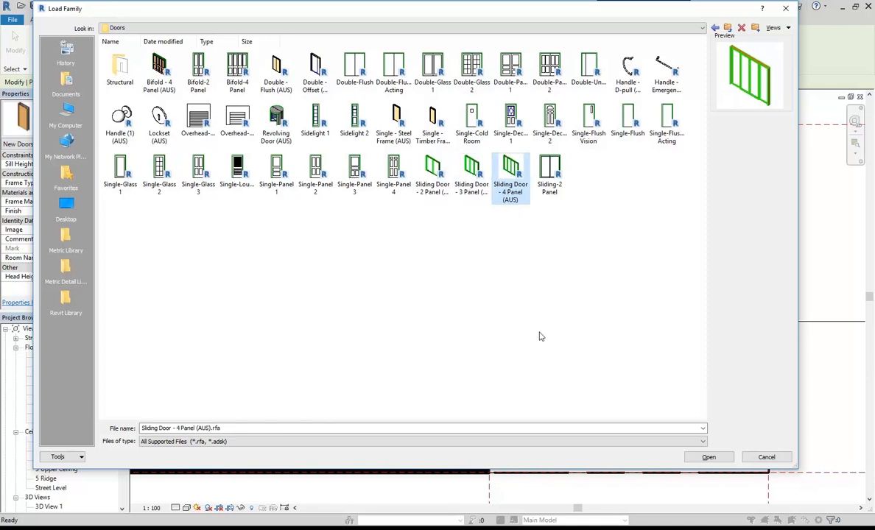
{"action": "double_click", "coordinate": [508, 168]}
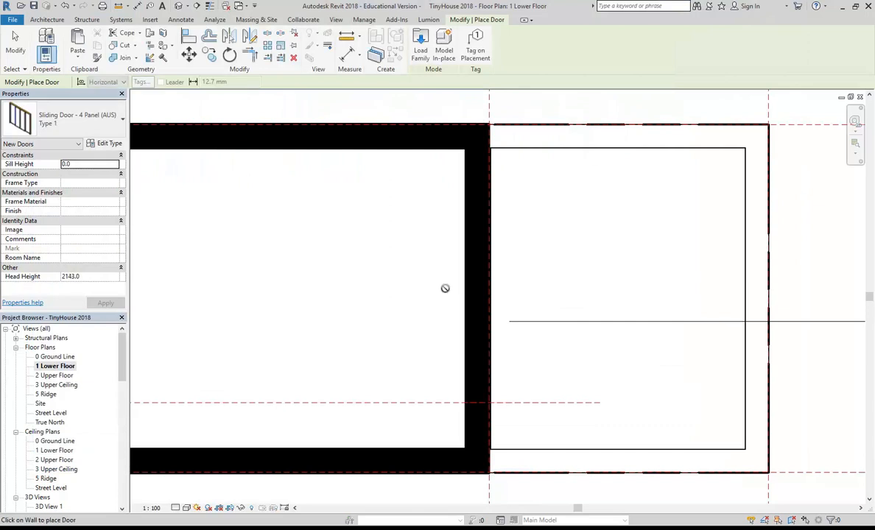
Place the 4-panel sliding door in the lower-floor wall and select it.
{"action": "left_click", "coordinate": [493, 296]}
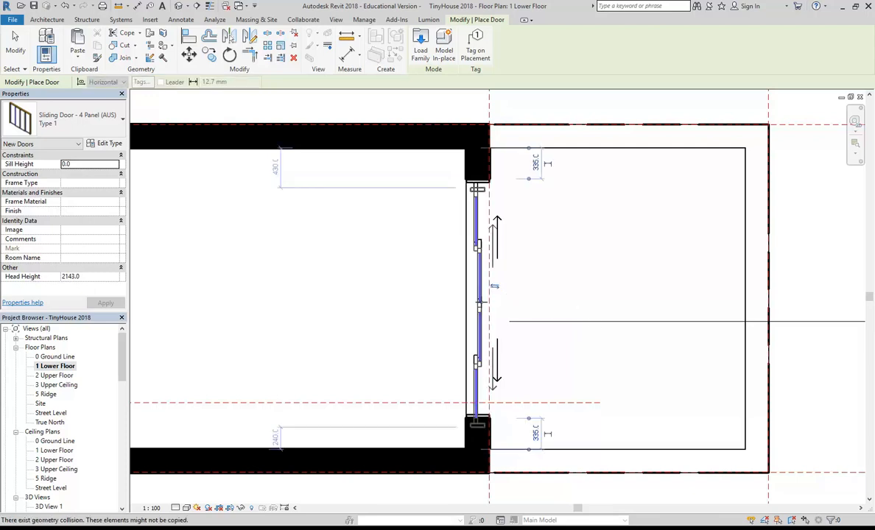
{"action": "scroll", "coordinate": [519, 319], "scroll_direction": "up", "scroll_amount": 2}
{"action": "key", "text": "Escape"}
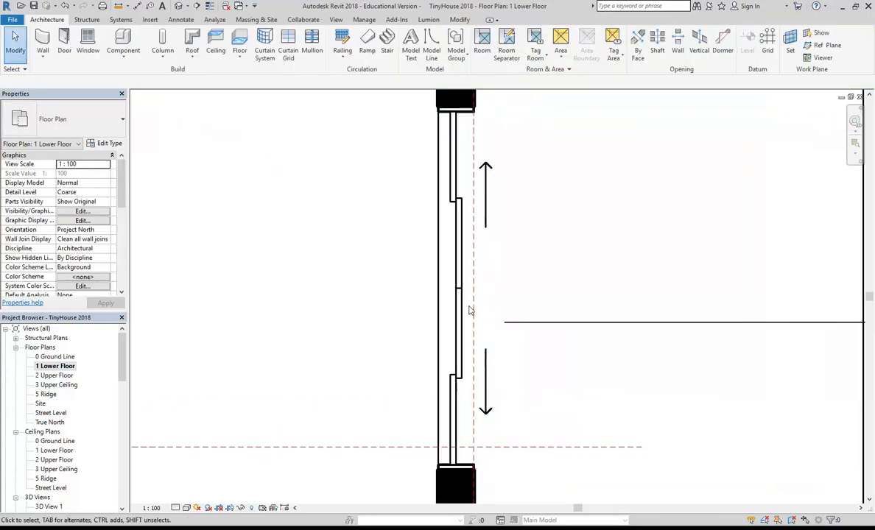
{"action": "left_click", "coordinate": [464, 254]}
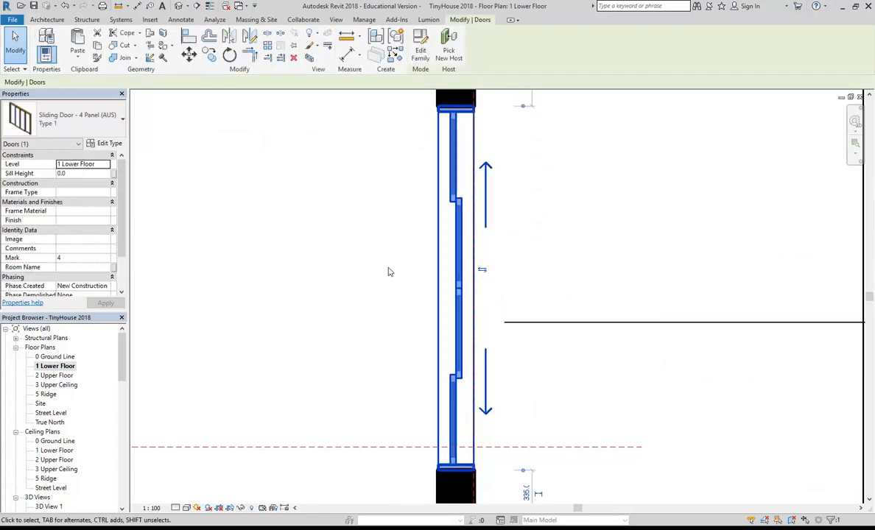
{"action": "left_click_drag", "start_coordinate": [122, 352], "coordinate": [124, 382]}
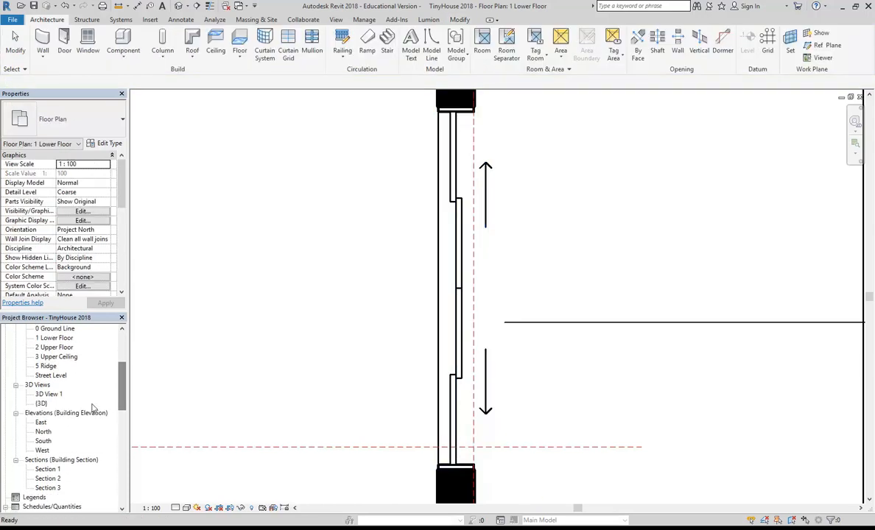
In the {3D} view, open the sliding door's type properties (2500 wide, 2143 high).
{"action": "double_click", "coordinate": [42, 404]}
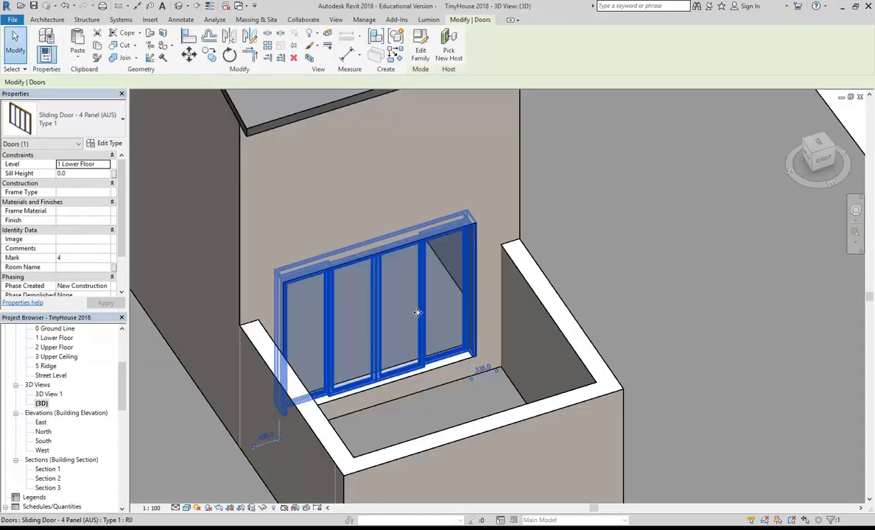
{"action": "key", "text": "Escape"}
{"action": "mouse_move", "coordinate": [361, 358]}
{"action": "middle_mouse_down", "text": "shift"}
{"action": "mouse_move", "coordinate": [312, 346]}
{"action": "mouse_move", "coordinate": [476, 344]}
{"action": "mouse_move", "coordinate": [374, 361]}
{"action": "middle_mouse_up", "text": "shift"}
{"action": "scroll", "coordinate": [431, 300], "scroll_direction": "up", "scroll_amount": 8}
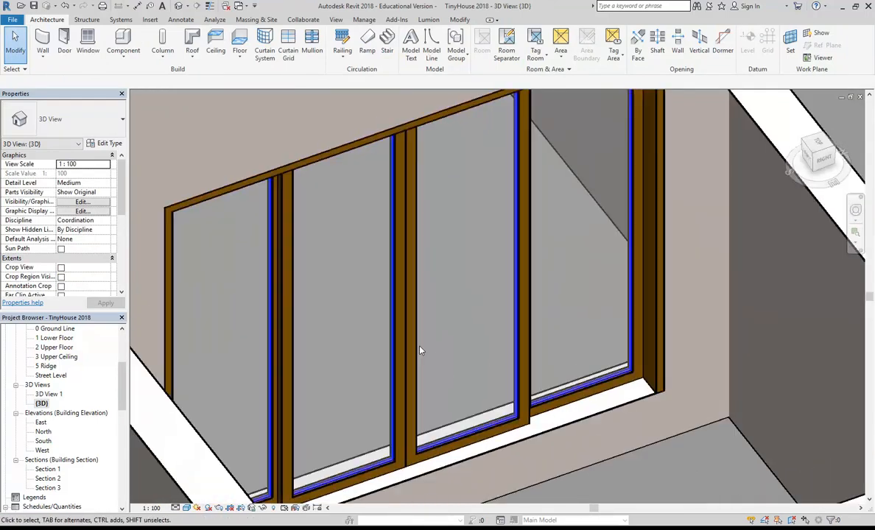
{"action": "left_click", "coordinate": [420, 351]}
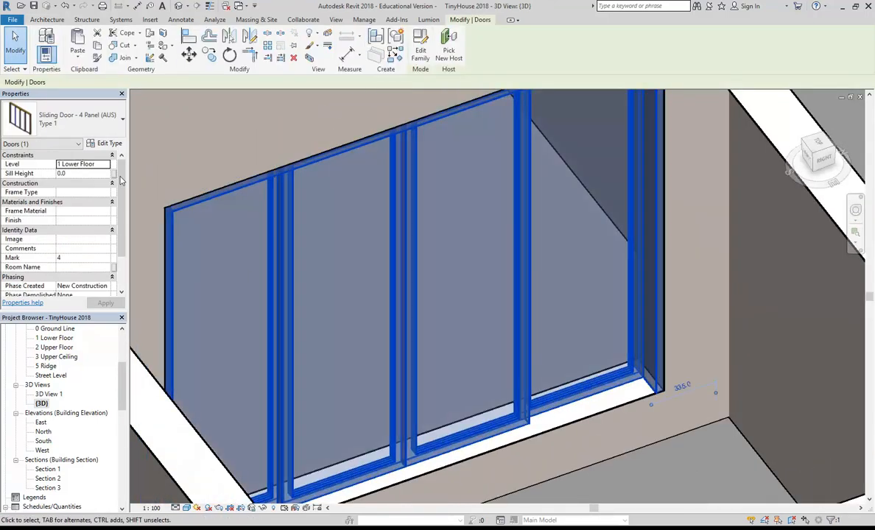
{"action": "left_click", "coordinate": [105, 144]}
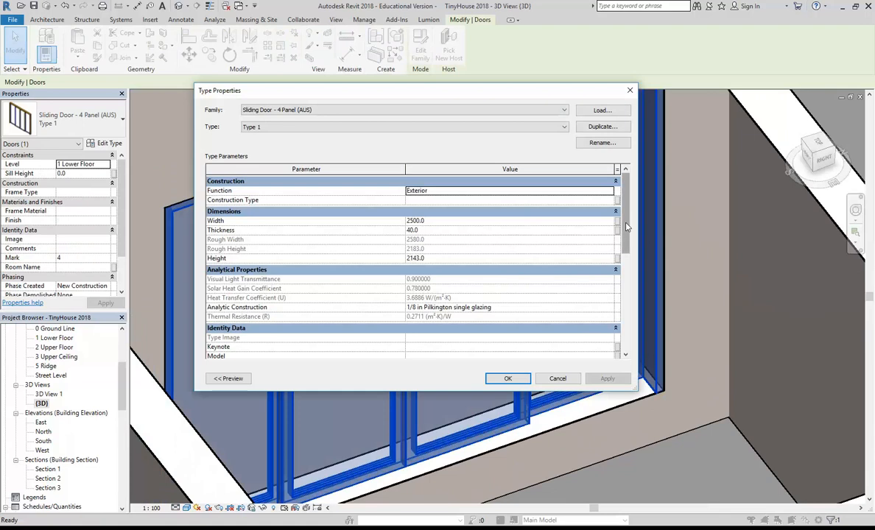
Rename the door's Sliding Door Frame material to Timber Door.
{"action": "left_click", "coordinate": [622, 298]}
{"action": "left_click_drag", "start_coordinate": [622, 298], "coordinate": [624, 339]}
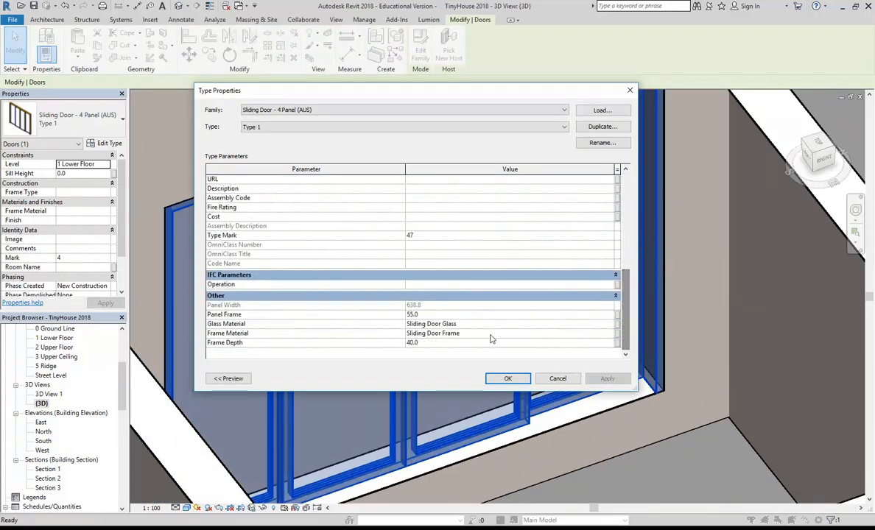
{"action": "left_click", "coordinate": [488, 338]}
{"action": "left_click", "coordinate": [610, 334]}
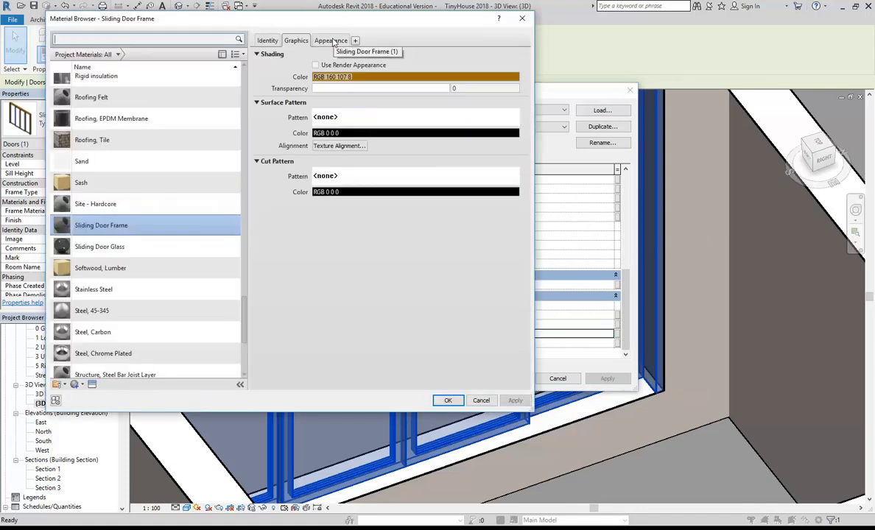
{"action": "left_click", "coordinate": [331, 40]}
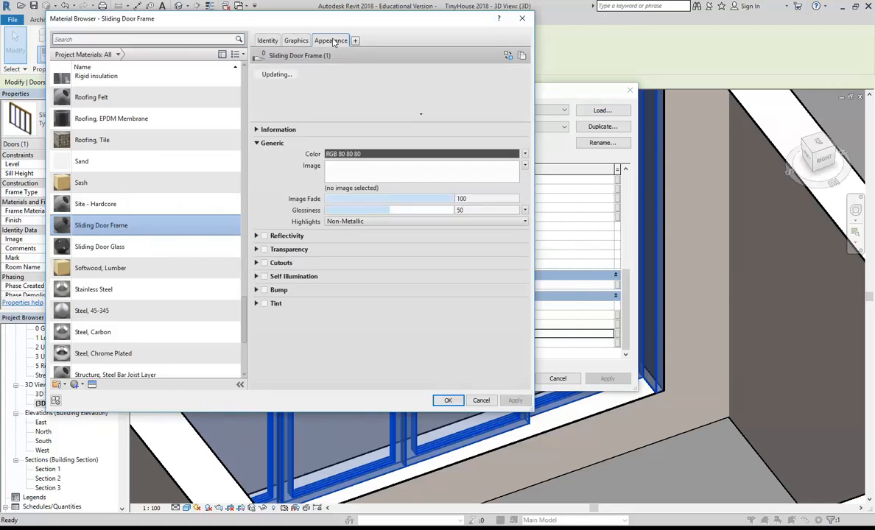
{"action": "right_click", "coordinate": [114, 226]}
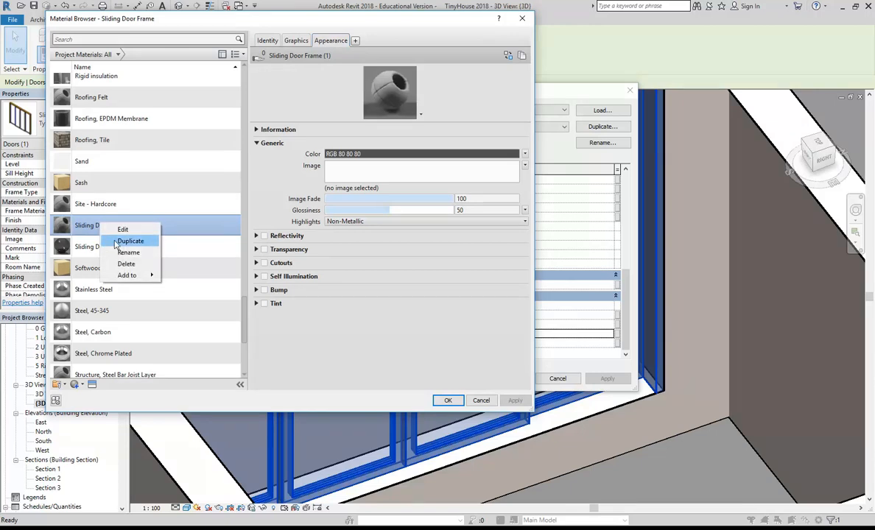
{"action": "left_click", "coordinate": [80, 226]}
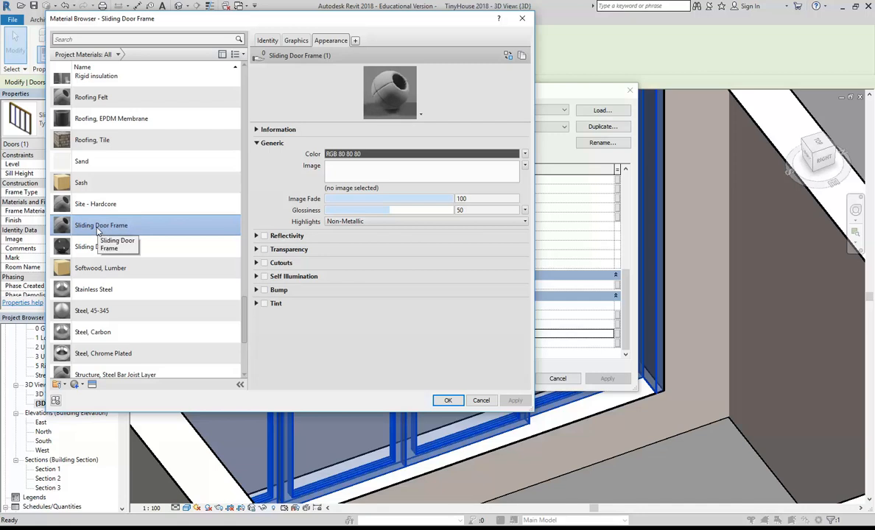
{"action": "right_click", "coordinate": [94, 229]}
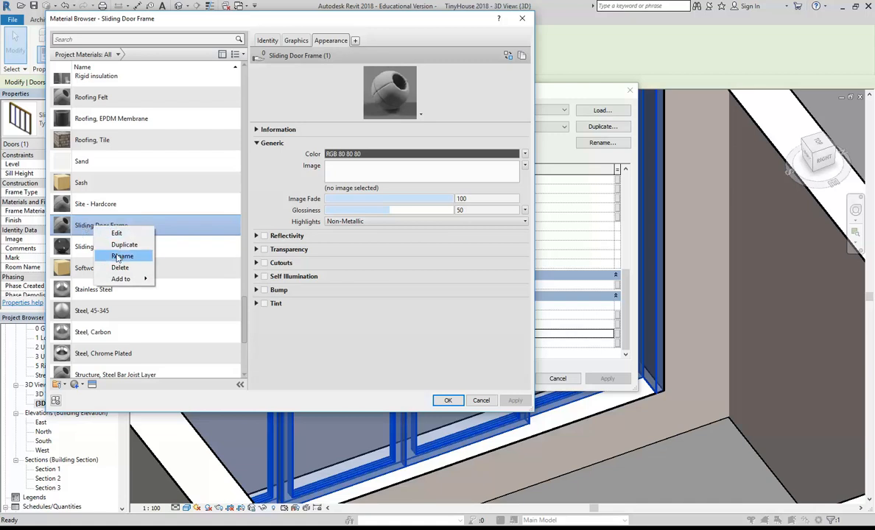
{"action": "left_click", "coordinate": [118, 257]}
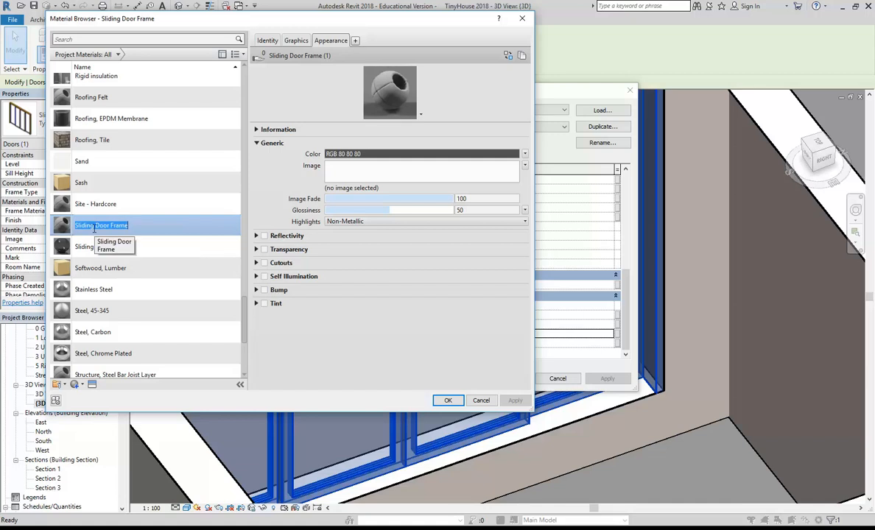
{"action": "type", "text": "T"}
{"action": "key", "text": "Return"}
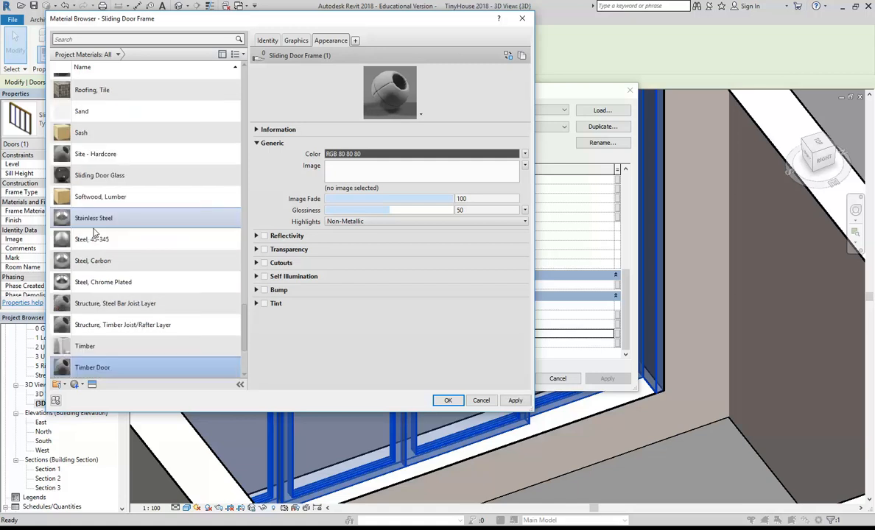
Replace the Timber Door appearance with Birch - Natural Polished from the Wood library.
{"action": "right_click", "coordinate": [313, 41]}
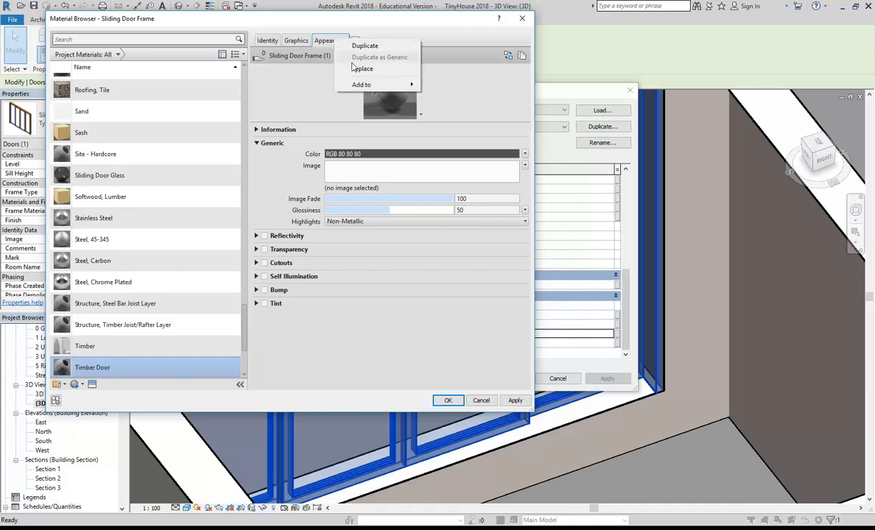
{"action": "left_click", "coordinate": [353, 68]}
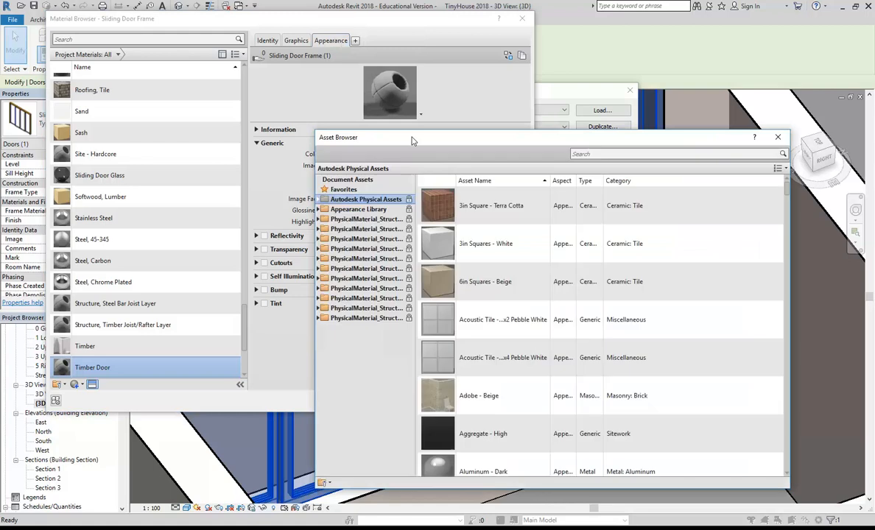
{"action": "left_click_drag", "start_coordinate": [409, 138], "coordinate": [280, 82]}
{"action": "double_click", "coordinate": [235, 149]}
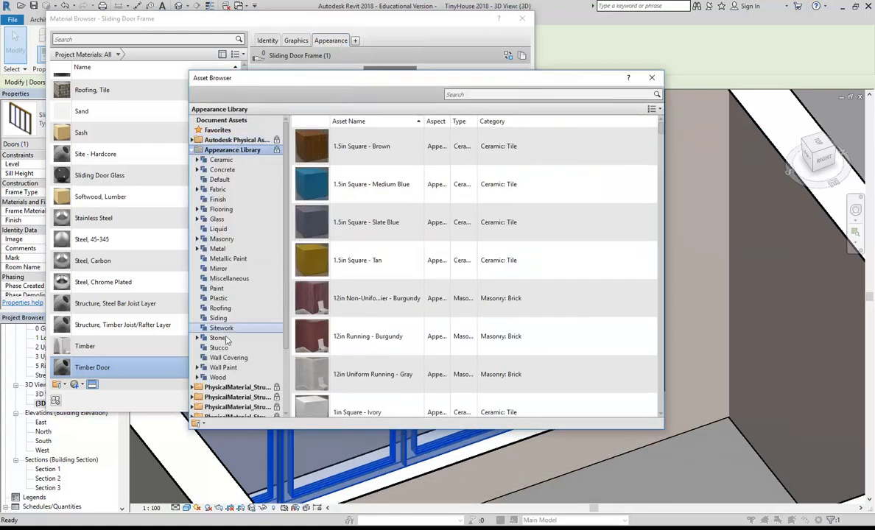
{"action": "double_click", "coordinate": [218, 378]}
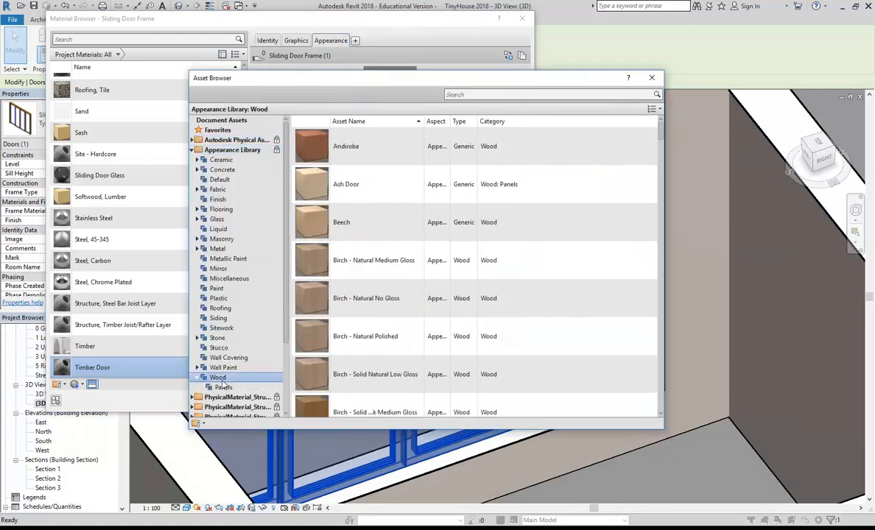
{"action": "double_click", "coordinate": [350, 337]}
{"action": "left_click", "coordinate": [651, 78]}
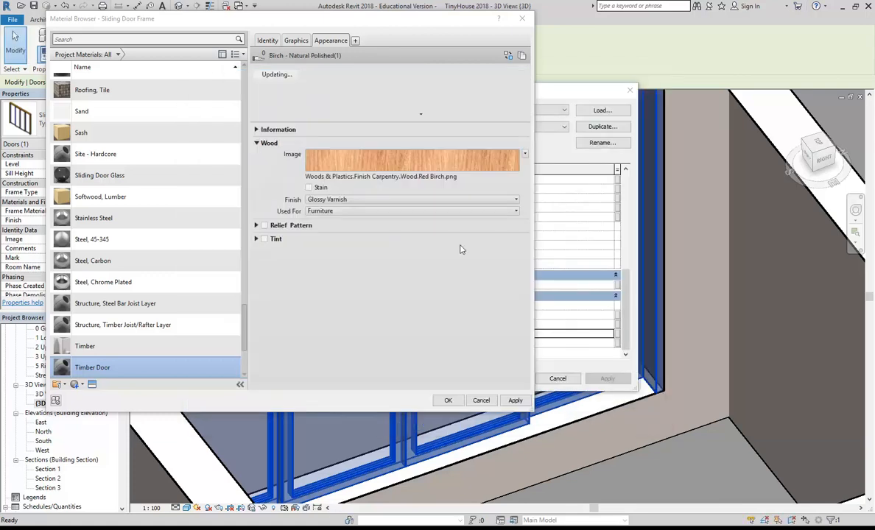
Tick Use Render Appearance for shading and apply Timber Door as the frame material.
{"action": "left_click", "coordinate": [297, 41]}
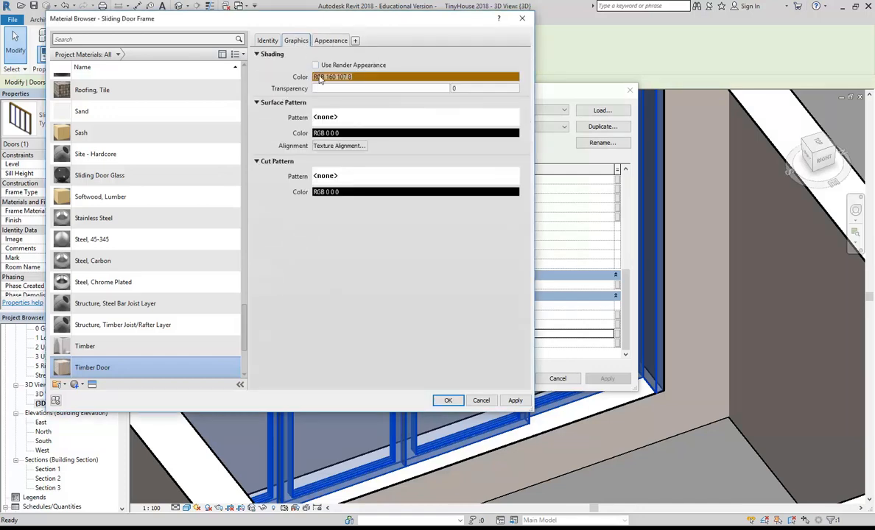
{"action": "left_click", "coordinate": [315, 65]}
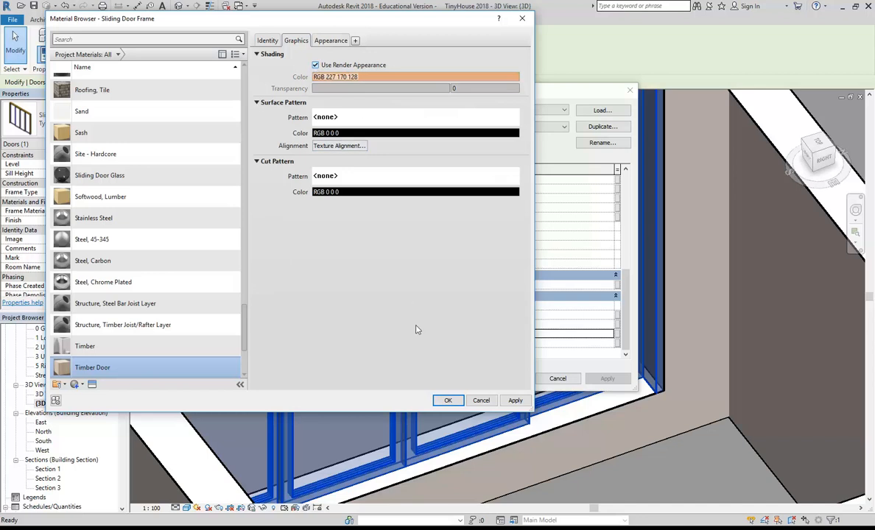
{"action": "left_click", "coordinate": [447, 400]}
{"action": "left_click", "coordinate": [507, 378]}
{"action": "key", "text": "Escape"}
Set the 3D view's visual style to Realistic.
{"action": "scroll", "coordinate": [472, 339], "scroll_direction": "down", "scroll_amount": 3}
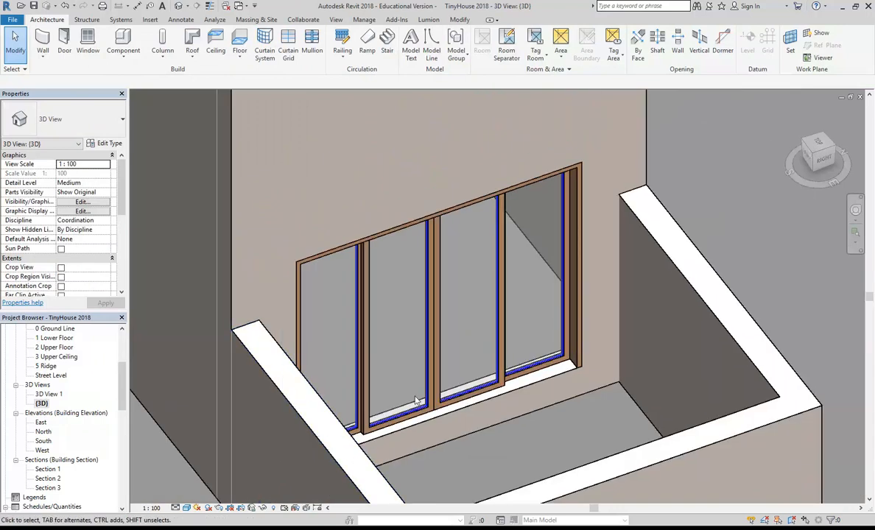
{"action": "scroll", "coordinate": [398, 484], "scroll_direction": "up", "scroll_amount": 3}
{"action": "left_click", "coordinate": [187, 508]}
{"action": "left_click", "coordinate": [195, 487]}
Orbit and pan to view the sliding door, balcony, roof and side windows.
{"action": "scroll", "coordinate": [445, 442], "scroll_direction": "up", "scroll_amount": 5}
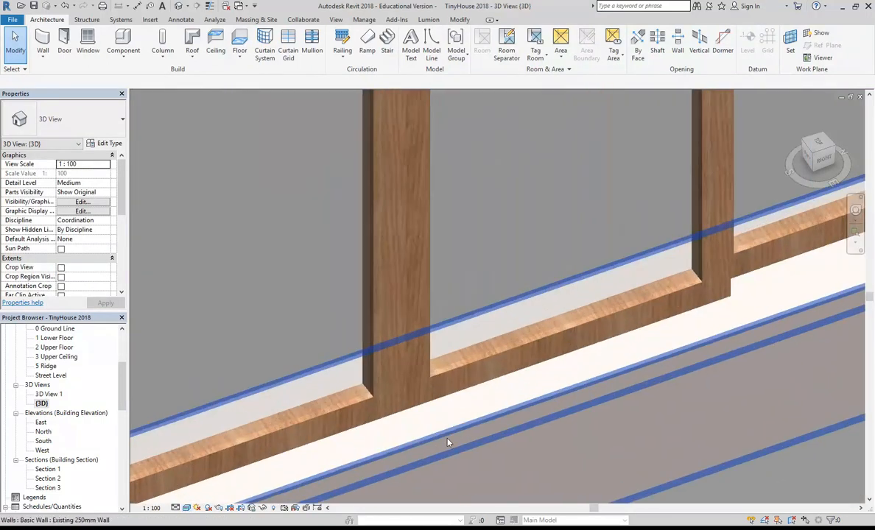
{"action": "scroll", "coordinate": [455, 445], "scroll_direction": "down", "scroll_amount": 6}
{"action": "middle_click_drag", "start_coordinate": [456, 446], "coordinate": [467, 353], "text": "shift"}
{"action": "scroll", "coordinate": [462, 382], "scroll_direction": "down", "scroll_amount": 3}
{"action": "middle_click_drag", "start_coordinate": [580, 224], "coordinate": [480, 375]}
{"action": "scroll", "coordinate": [478, 374], "scroll_direction": "down", "scroll_amount": 2}
{"action": "middle_click_drag", "start_coordinate": [398, 366], "coordinate": [420, 374]}
{"action": "scroll", "coordinate": [395, 369], "scroll_direction": "up", "scroll_amount": 1}
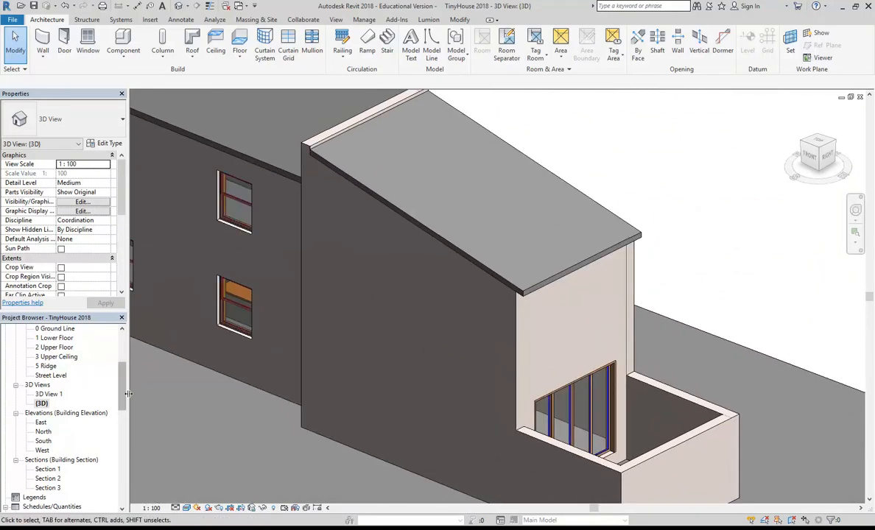
{"action": "scroll", "coordinate": [74, 372], "scroll_direction": "up", "scroll_amount": 4}
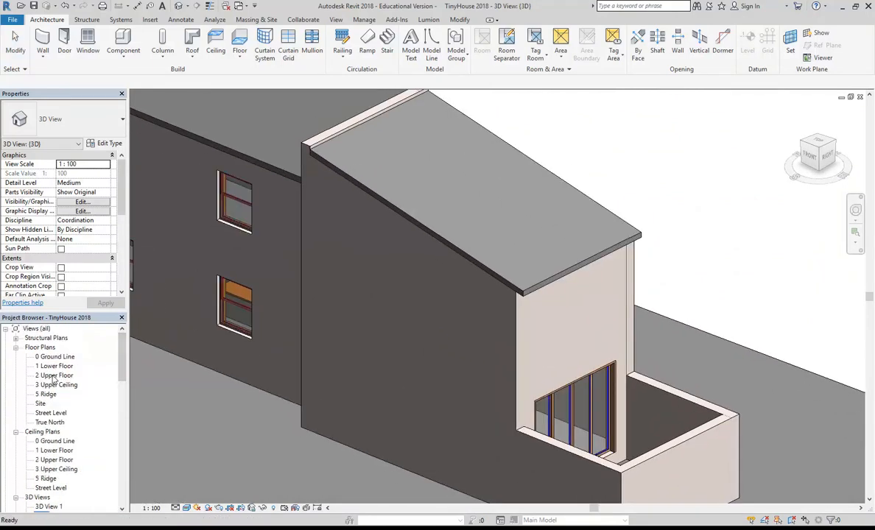
Open the 2 Upper Floor plan and frame both upper-floor rooms.
{"action": "double_click", "coordinate": [54, 377]}
{"action": "scroll", "coordinate": [390, 341], "scroll_direction": "down", "scroll_amount": 2}
{"action": "middle_click_drag", "start_coordinate": [401, 344], "coordinate": [618, 274]}
{"action": "scroll", "coordinate": [486, 336], "scroll_direction": "down", "scroll_amount": 2}
{"action": "middle_click_drag", "start_coordinate": [486, 336], "coordinate": [405, 384]}
{"action": "scroll", "coordinate": [602, 264], "scroll_direction": "down", "scroll_amount": 1}
{"action": "mouse_move", "coordinate": [602, 264]}
{"action": "middle_mouse_down"}
{"action": "mouse_move", "coordinate": [356, 319]}
{"action": "mouse_move", "coordinate": [331, 304]}
{"action": "middle_mouse_up"}
{"action": "scroll", "coordinate": [379, 314], "scroll_direction": "down", "scroll_amount": 2}
{"action": "scroll", "coordinate": [486, 298], "scroll_direction": "down", "scroll_amount": 1}
{"action": "mouse_move", "coordinate": [486, 298]}
{"action": "middle_mouse_down"}
{"action": "mouse_move", "coordinate": [361, 316]}
{"action": "mouse_move", "coordinate": [450, 327]}
{"action": "middle_mouse_up"}
{"action": "scroll", "coordinate": [416, 306], "scroll_direction": "up", "scroll_amount": 1}
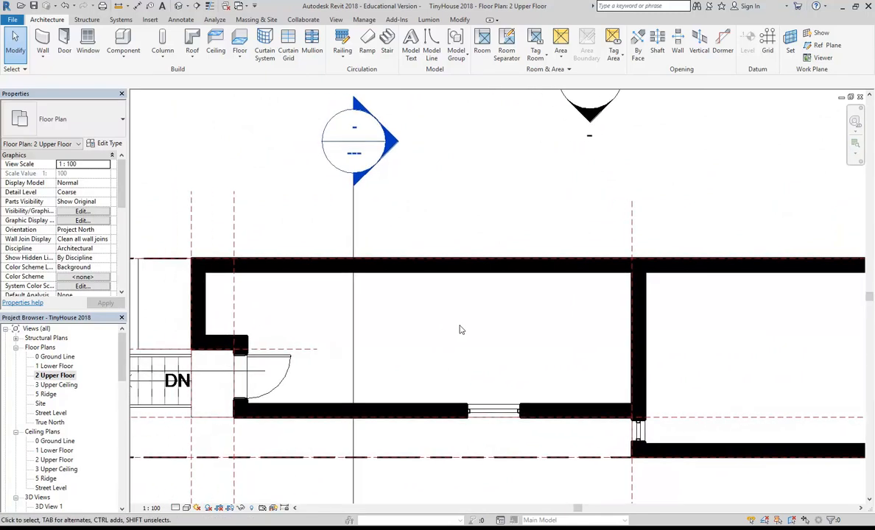
Start Place Component and browse the Revit Library Furniture sofas, previewing Three and Single Seater.
{"action": "left_click", "coordinate": [121, 58]}
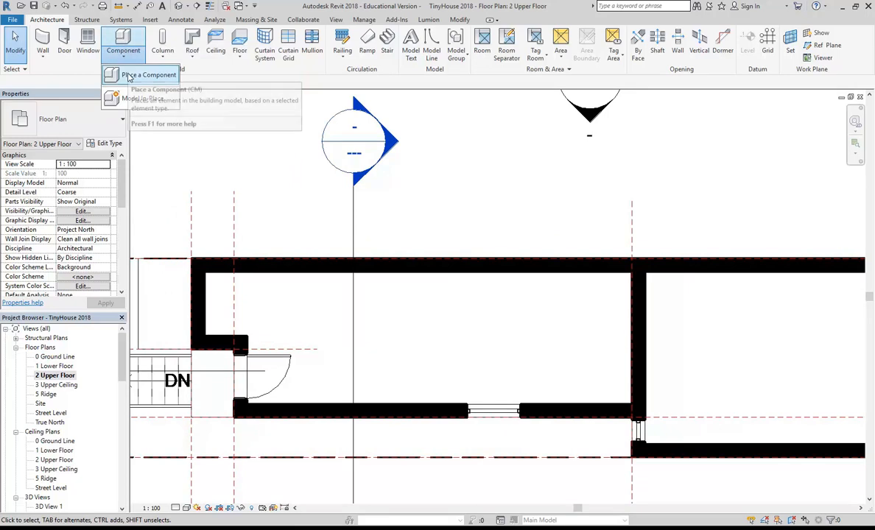
{"action": "left_click", "coordinate": [129, 72]}
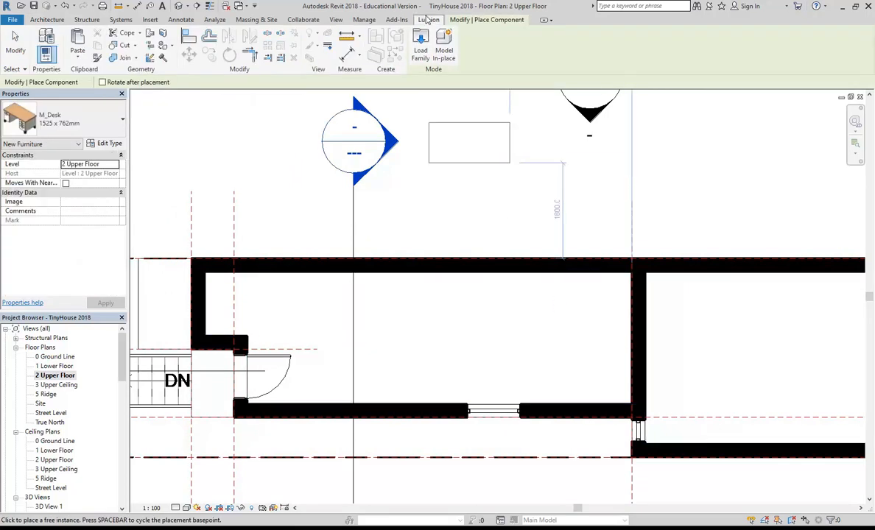
{"action": "left_click", "coordinate": [418, 48]}
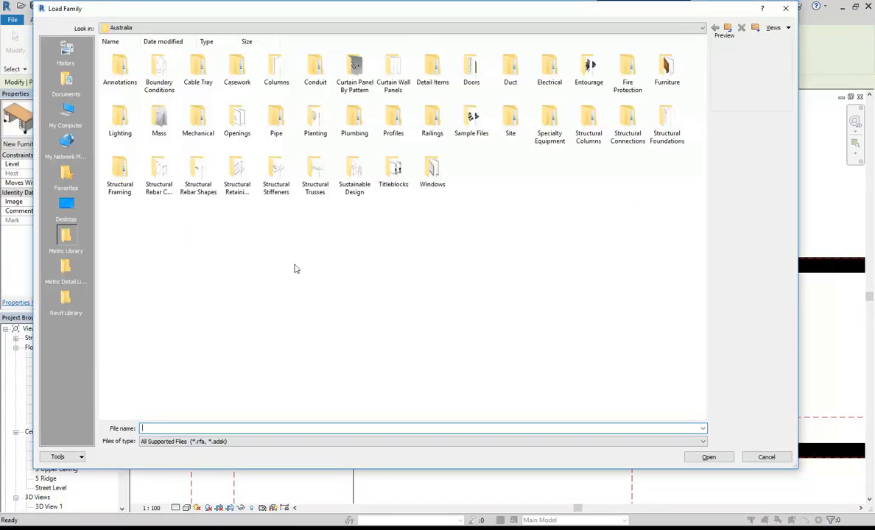
{"action": "left_click", "coordinate": [66, 298]}
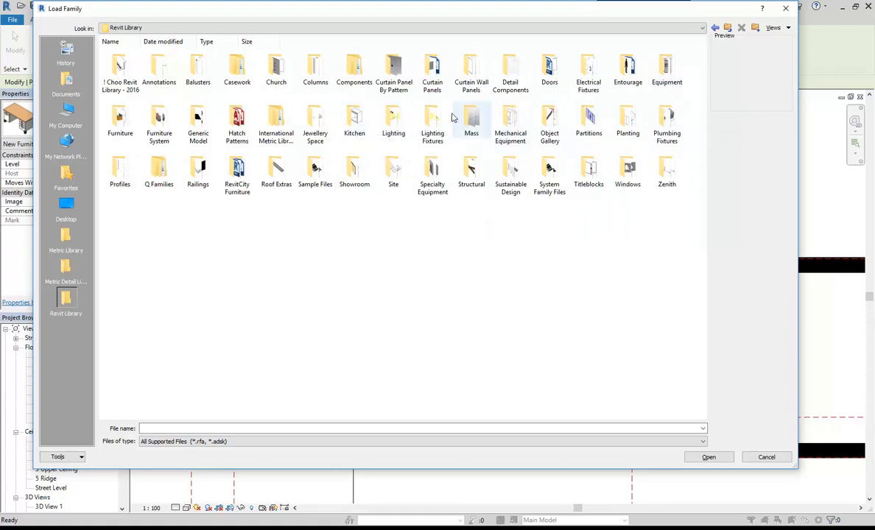
{"action": "double_click", "coordinate": [131, 128]}
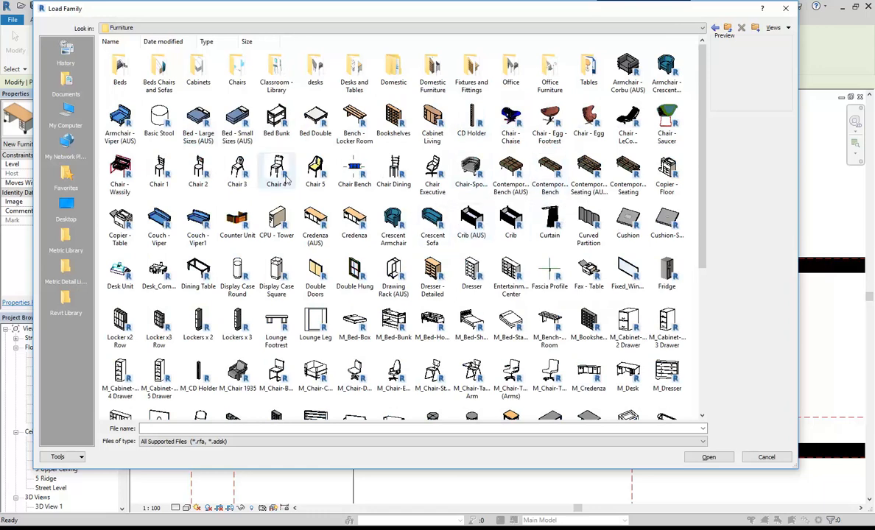
{"action": "scroll", "coordinate": [285, 179], "scroll_direction": "down", "scroll_amount": 5}
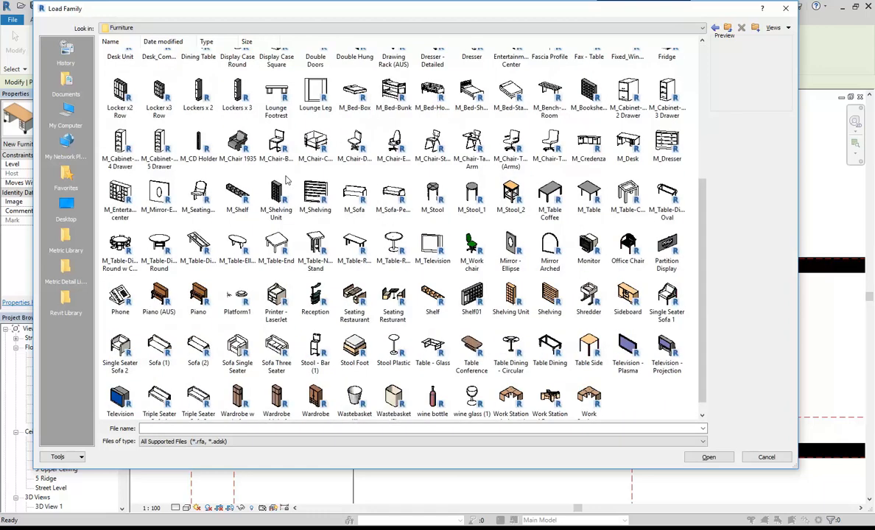
{"action": "left_click", "coordinate": [268, 337]}
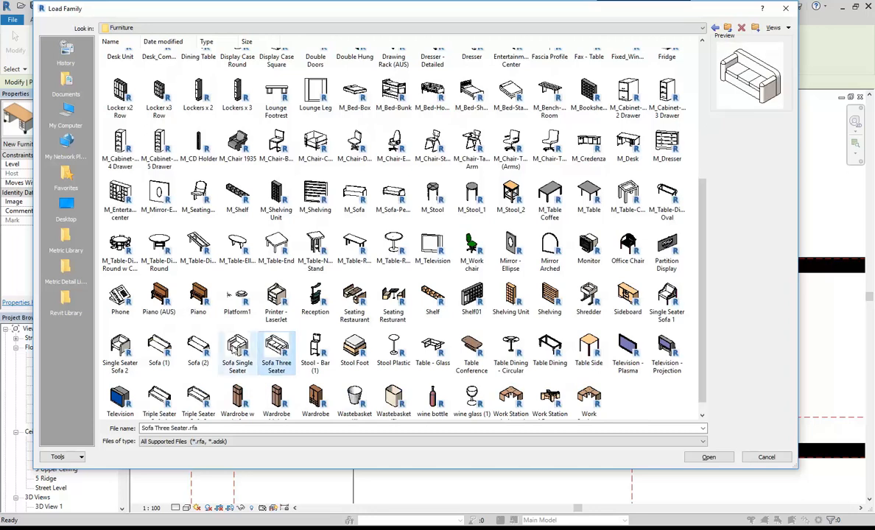
{"action": "left_click", "coordinate": [235, 347]}
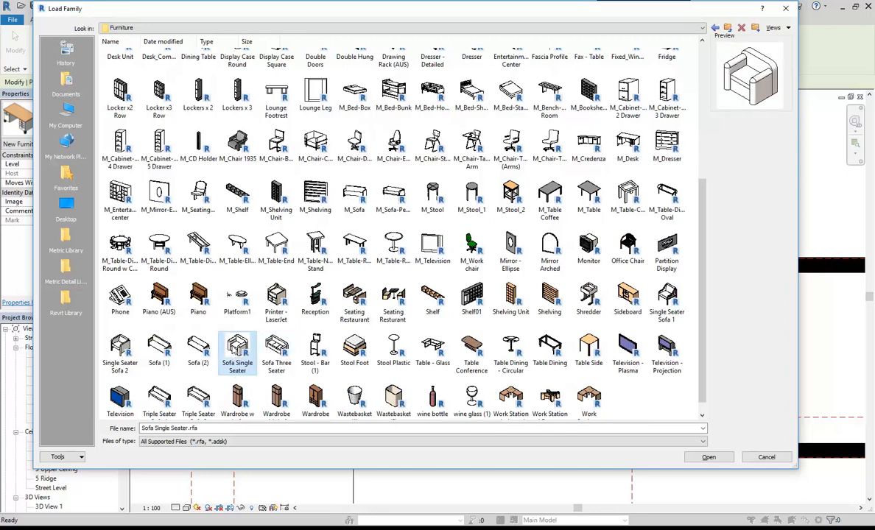
{"action": "scroll", "coordinate": [236, 349], "scroll_direction": "up", "scroll_amount": 5}
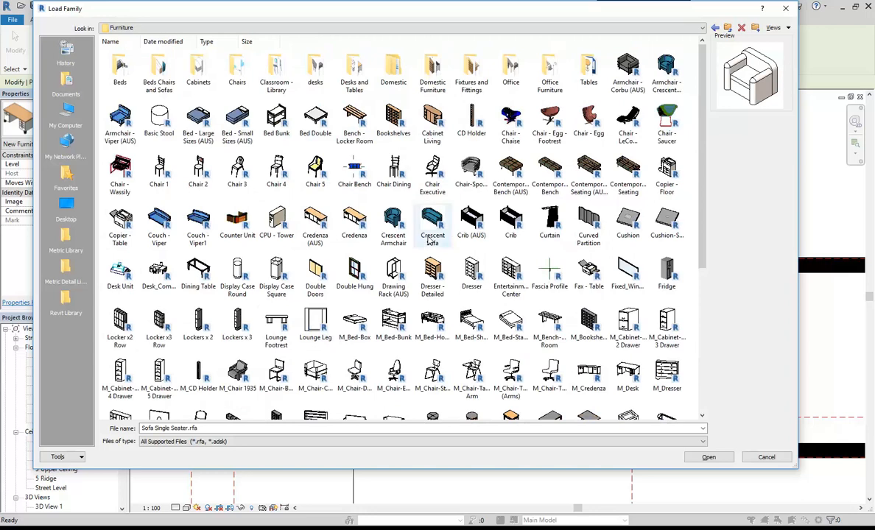
Load ANTIGUA_by_Vaghi_11534.rfa from the RevitCity Furniture folder.
{"action": "left_click", "coordinate": [728, 30]}
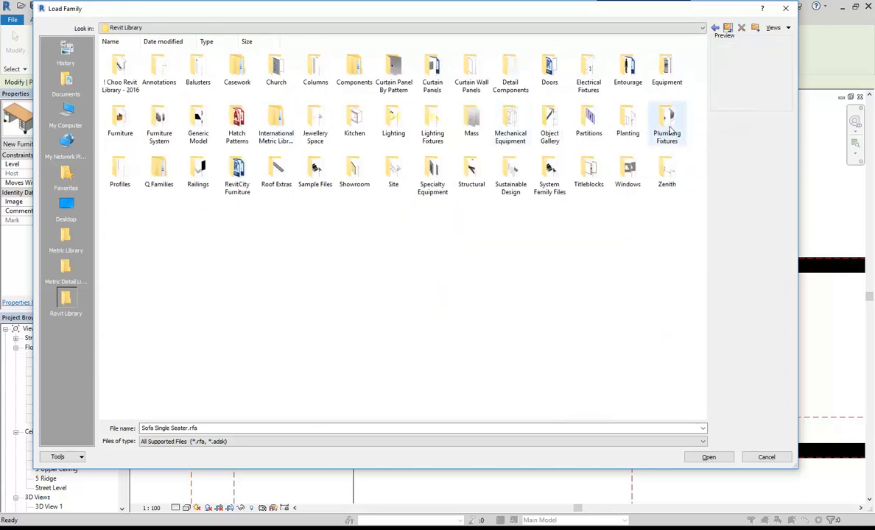
{"action": "double_click", "coordinate": [235, 174]}
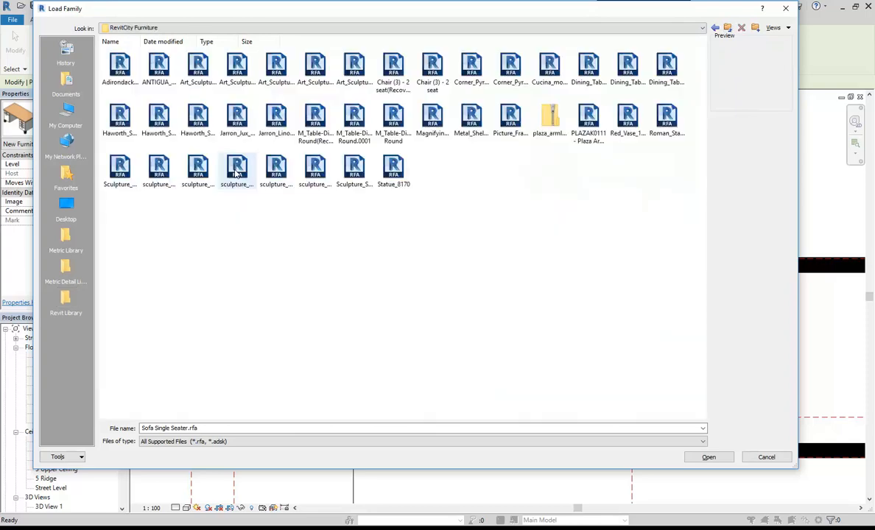
{"action": "left_click", "coordinate": [435, 69]}
{"action": "left_click", "coordinate": [161, 68]}
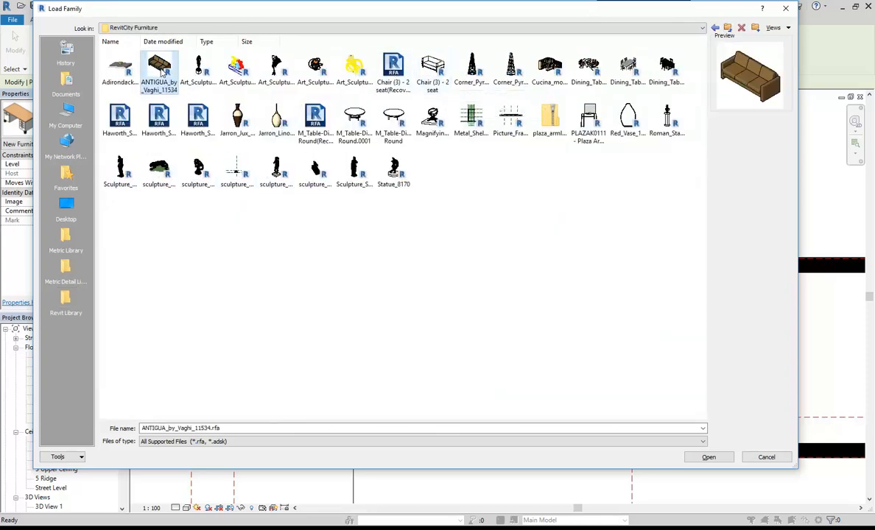
{"action": "left_click", "coordinate": [123, 116]}
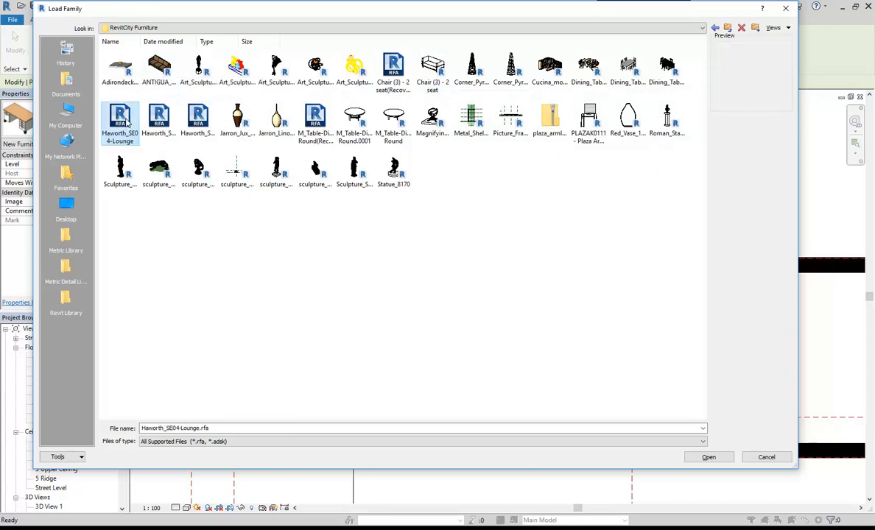
{"action": "left_click", "coordinate": [159, 118]}
{"action": "left_click", "coordinate": [198, 117]}
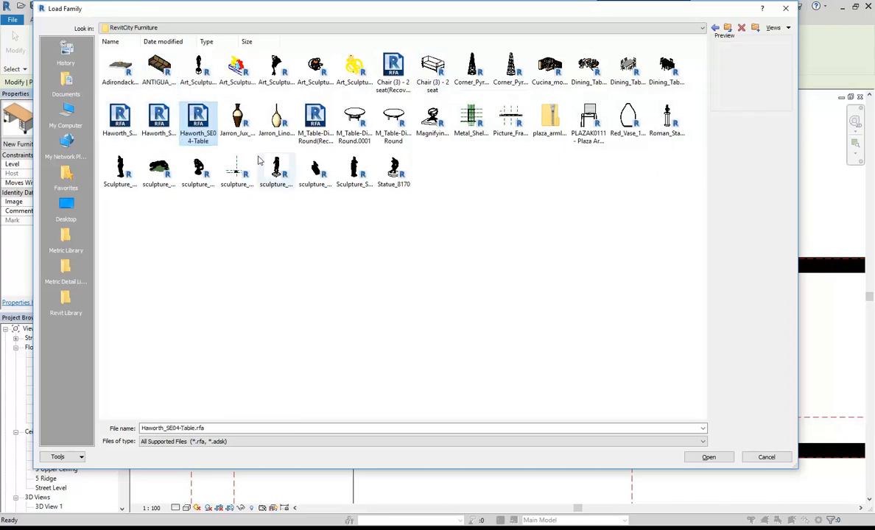
{"action": "left_click", "coordinate": [160, 68]}
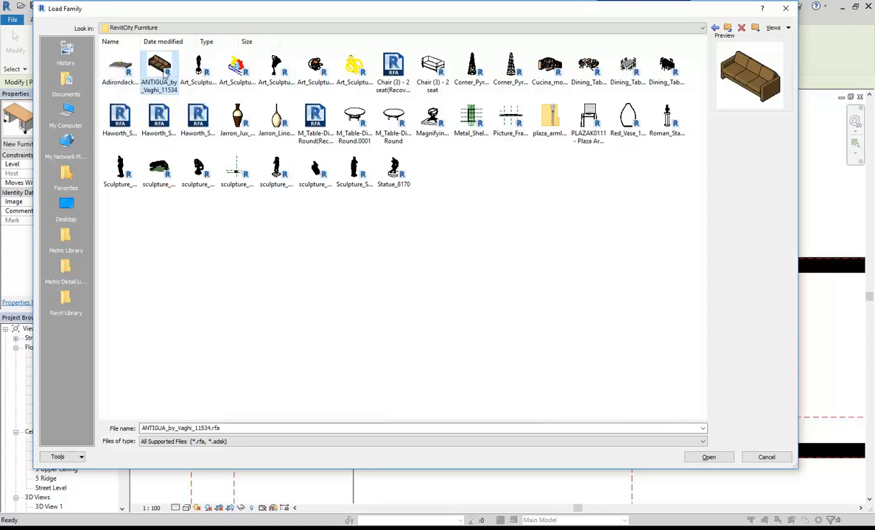
{"action": "double_click", "coordinate": [161, 66]}
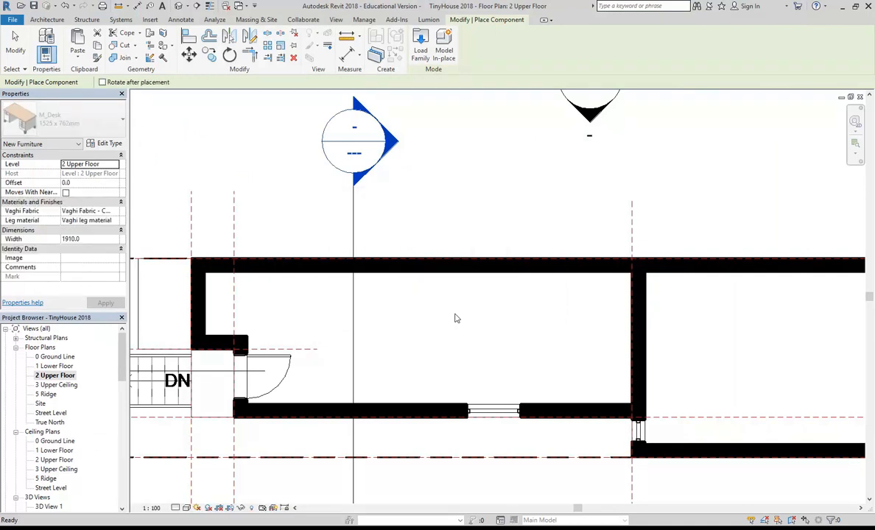
Turn the first ANTIGUA sofa lengthwise and place it near the right wall of the right-hand room.
{"action": "scroll", "coordinate": [457, 319], "scroll_direction": "down", "scroll_amount": 1}
{"action": "middle_click_drag", "start_coordinate": [454, 323], "coordinate": [362, 314]}
{"action": "middle_click_drag", "start_coordinate": [548, 338], "coordinate": [452, 322]}
{"action": "scroll", "coordinate": [482, 316], "scroll_direction": "up", "scroll_amount": 2}
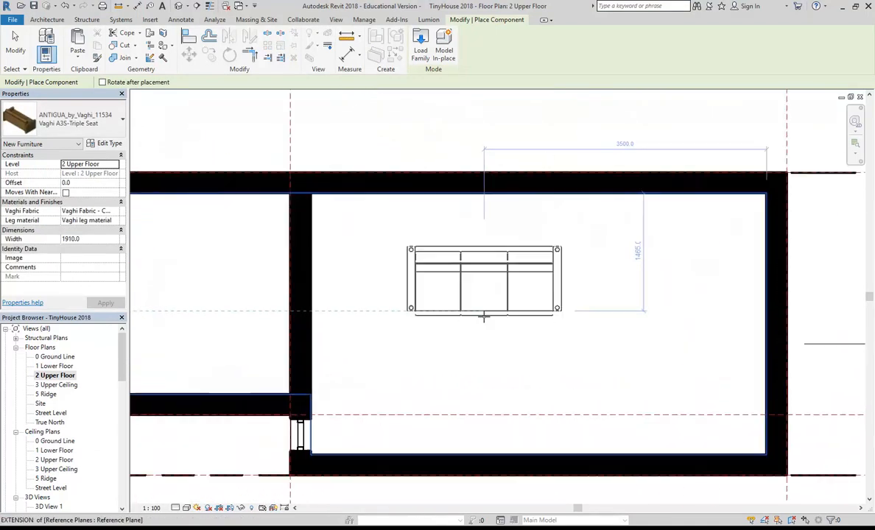
{"action": "scroll", "coordinate": [453, 317], "scroll_direction": "down", "scroll_amount": 1}
{"action": "scroll", "coordinate": [469, 307], "scroll_direction": "up", "scroll_amount": 1}
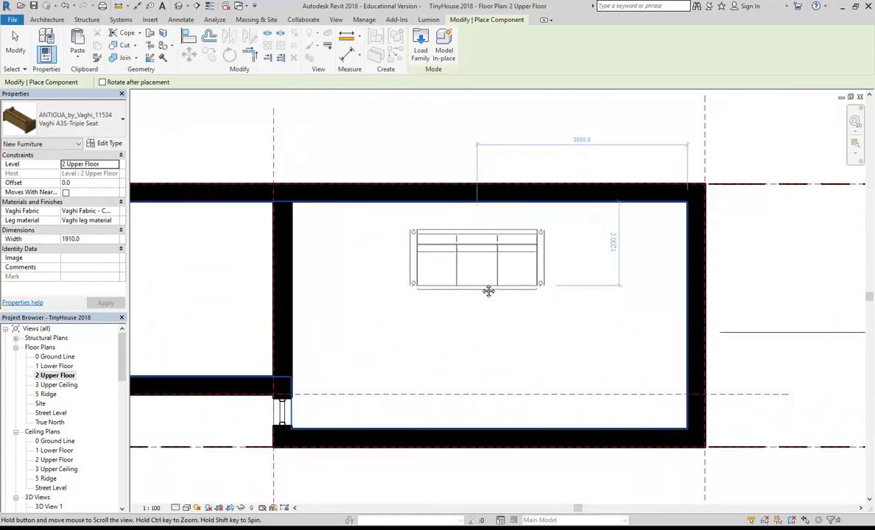
{"action": "scroll", "coordinate": [484, 287], "scroll_direction": "up", "scroll_amount": 1}
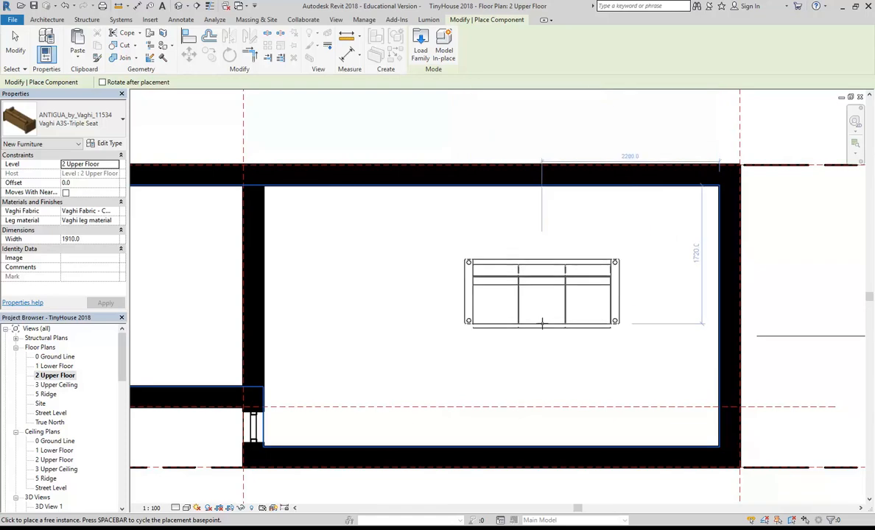
{"action": "key", "text": "space"}
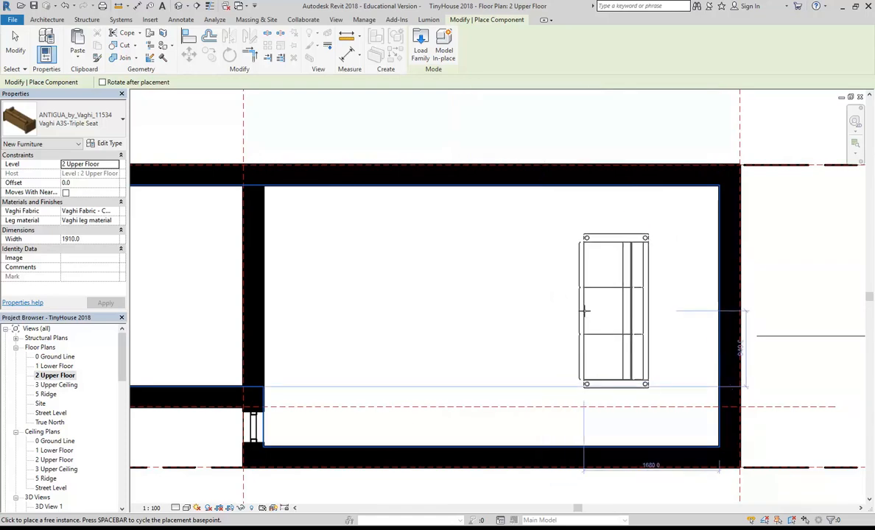
{"action": "left_click", "coordinate": [579, 315]}
Place a second matching sofa to the left of the first, then view the whole upper floor.
{"action": "key", "text": "space"}
{"action": "key", "text": "space"}
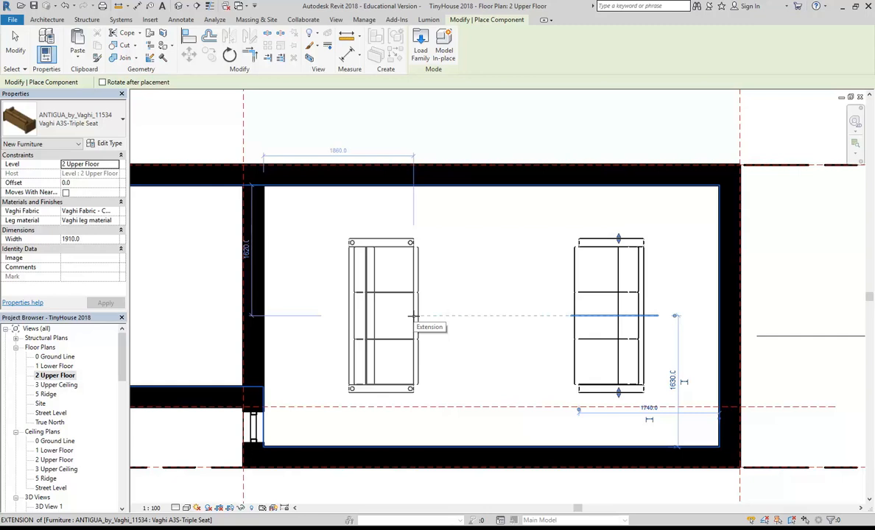
{"action": "left_click", "coordinate": [413, 317]}
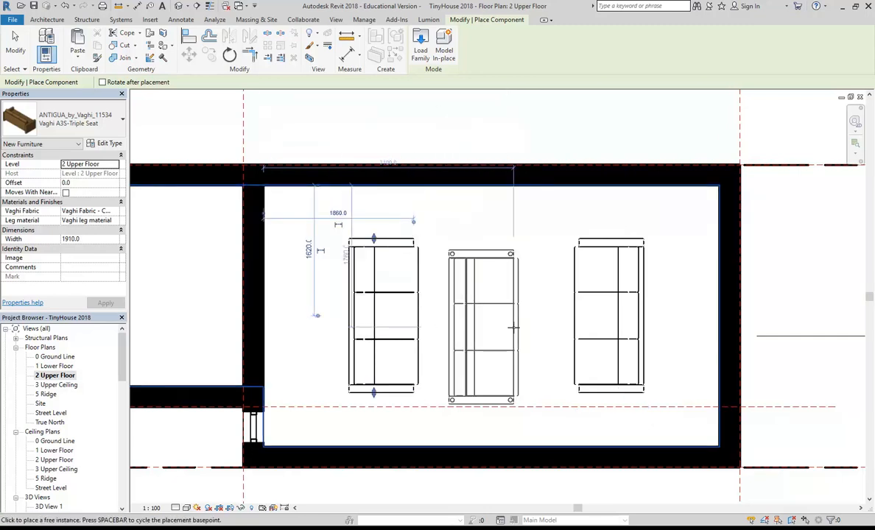
{"action": "key", "text": "Escape"}
{"action": "key", "text": "Escape"}
{"action": "scroll", "coordinate": [549, 343], "scroll_direction": "down", "scroll_amount": 2}
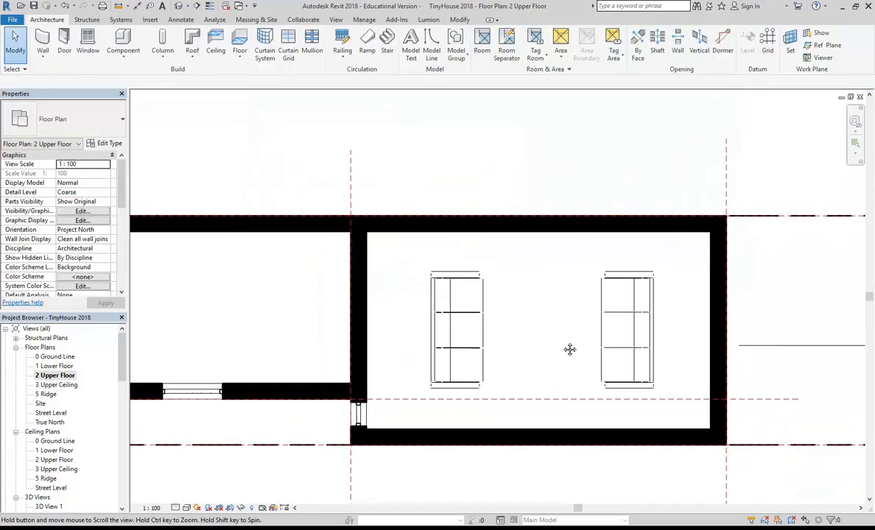
{"action": "scroll", "coordinate": [564, 346], "scroll_direction": "down", "scroll_amount": 2}
{"action": "mouse_move", "coordinate": [568, 352]}
{"action": "middle_mouse_down"}
{"action": "mouse_move", "coordinate": [608, 358]}
{"action": "mouse_move", "coordinate": [578, 356]}
{"action": "middle_mouse_up"}
{"action": "middle_click_drag", "start_coordinate": [337, 332], "coordinate": [434, 338]}
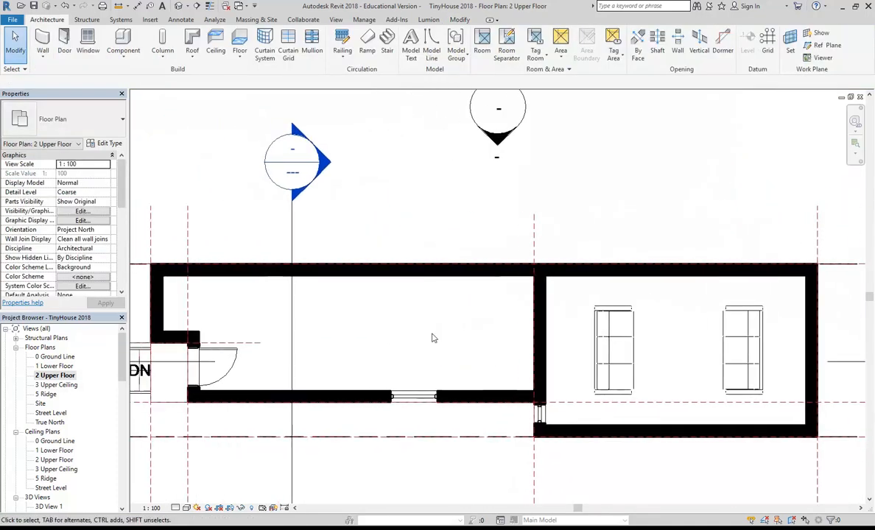
{"action": "scroll", "coordinate": [434, 338], "scroll_direction": "down", "scroll_amount": 1}
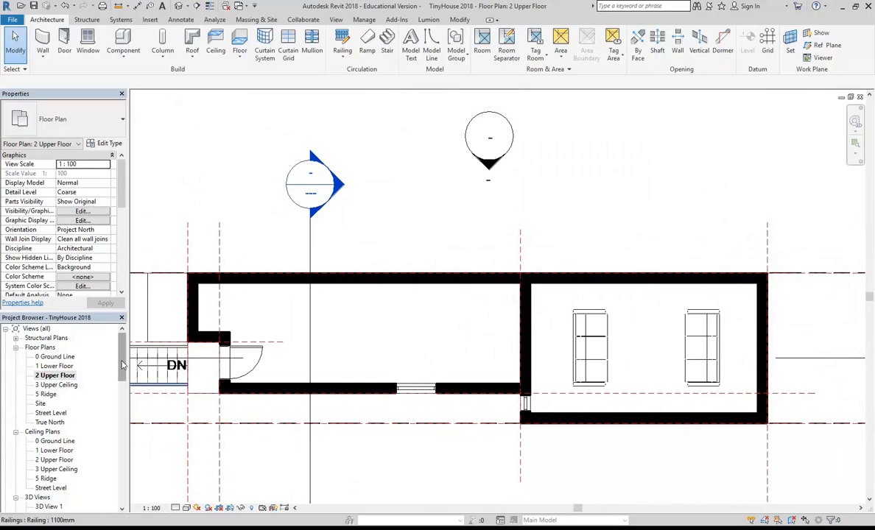
Open the 1 Lower Floor plan and extend the WC partition wall further right.
{"action": "double_click", "coordinate": [53, 366]}
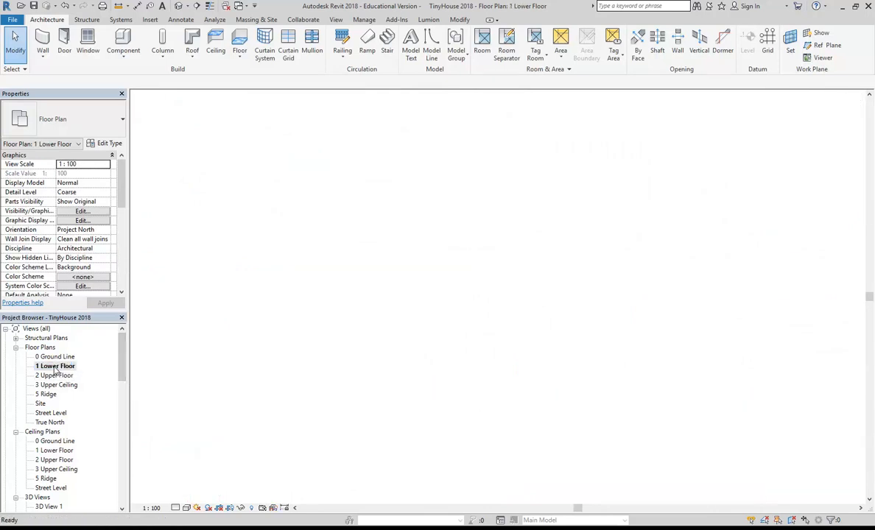
{"action": "scroll", "coordinate": [317, 330], "scroll_direction": "down", "scroll_amount": 3}
{"action": "middle_click_drag", "start_coordinate": [555, 353], "coordinate": [549, 397]}
{"action": "scroll", "coordinate": [545, 397], "scroll_direction": "up", "scroll_amount": 4}
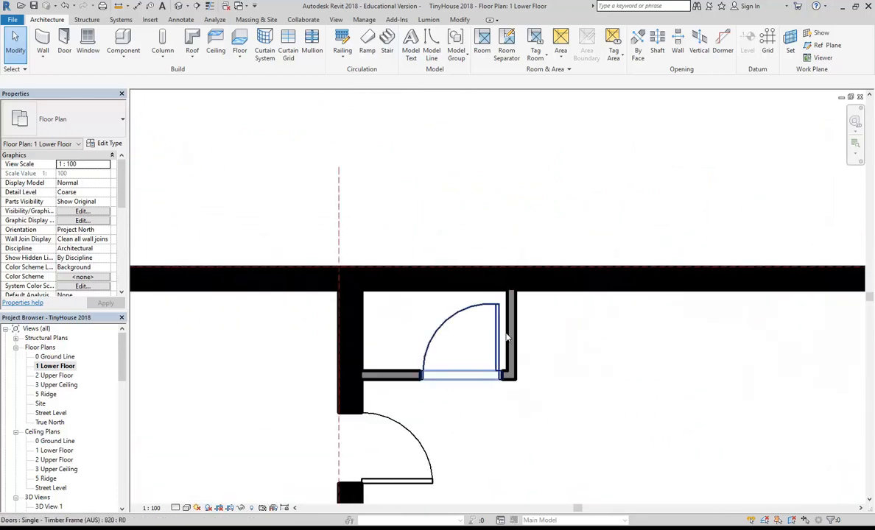
{"action": "left_click", "coordinate": [510, 343]}
{"action": "left_click", "coordinate": [513, 340]}
{"action": "scroll", "coordinate": [513, 341], "scroll_direction": "up", "scroll_amount": 2}
{"action": "key", "text": "Escape"}
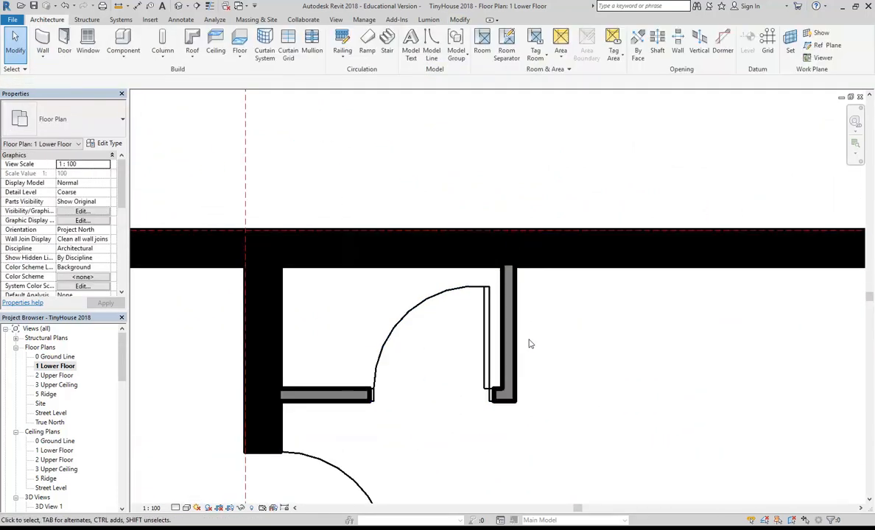
{"action": "left_click_drag", "start_coordinate": [516, 340], "coordinate": [605, 346]}
{"action": "left_click", "coordinate": [509, 378]}
Slide the upper door further right along the partition wall.
{"action": "left_click_drag", "start_coordinate": [486, 359], "coordinate": [579, 370]}
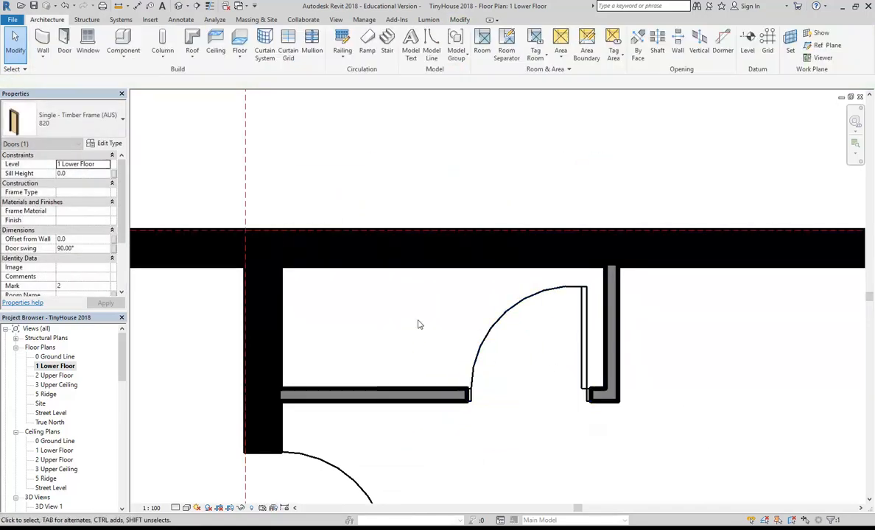
{"action": "left_click", "coordinate": [420, 327]}
{"action": "scroll", "coordinate": [427, 331], "scroll_direction": "down", "scroll_amount": 1}
{"action": "middle_click_drag", "start_coordinate": [427, 331], "coordinate": [478, 354]}
{"action": "scroll", "coordinate": [479, 354], "scroll_direction": "up", "scroll_amount": 2}
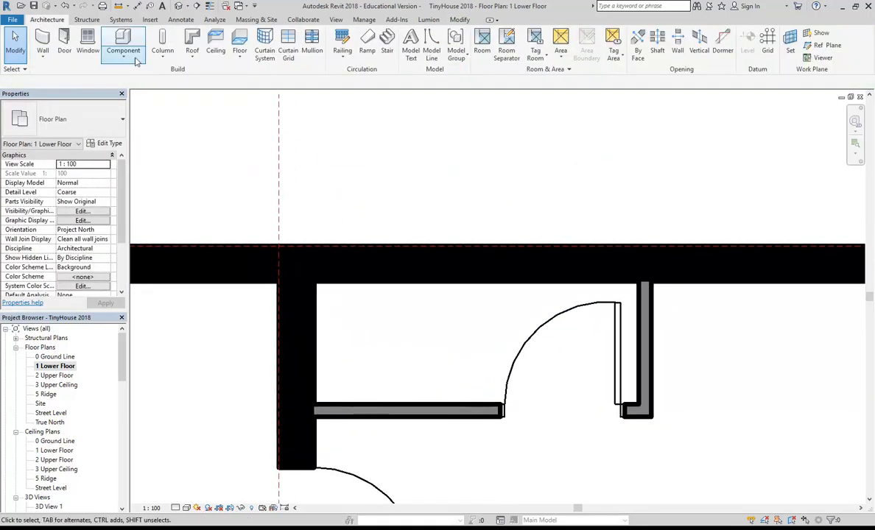
Load Toilet-Commercial-Wall-3D from the library's Plumbing > Architectural > Fixtures > Water Closets folder.
{"action": "left_click", "coordinate": [123, 43]}
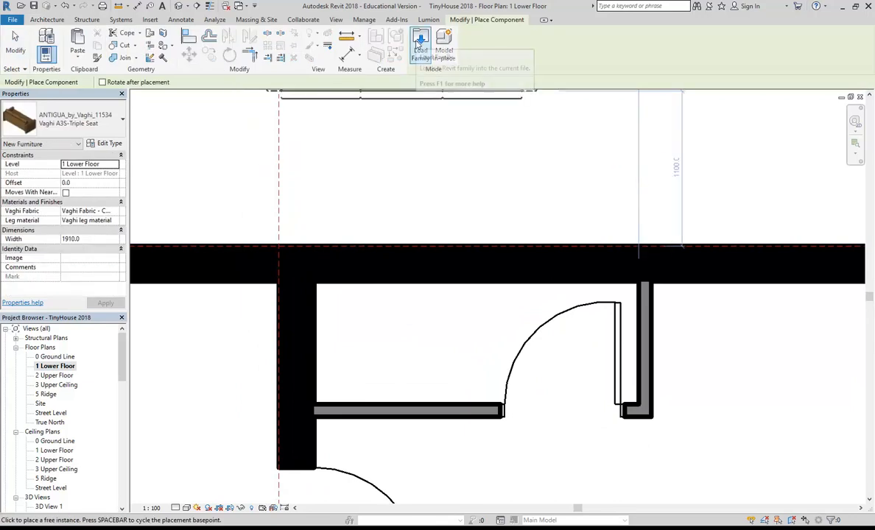
{"action": "left_click", "coordinate": [420, 45]}
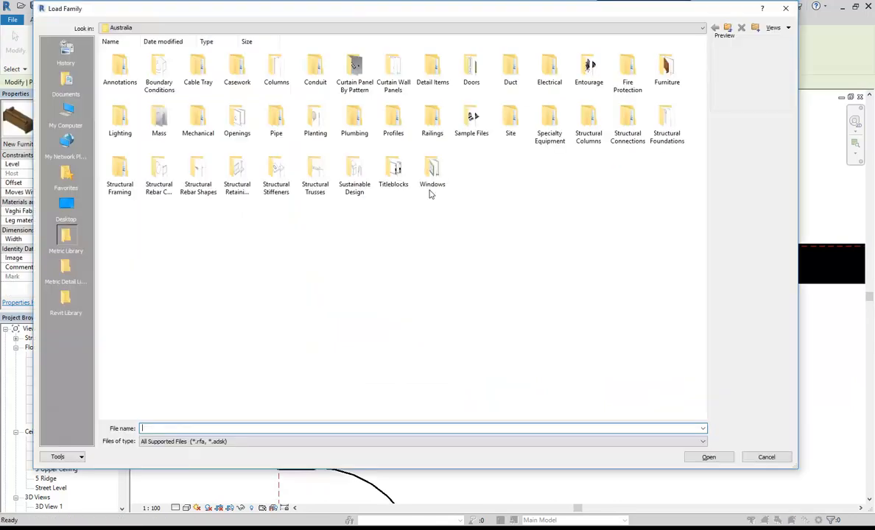
{"action": "double_click", "coordinate": [354, 121]}
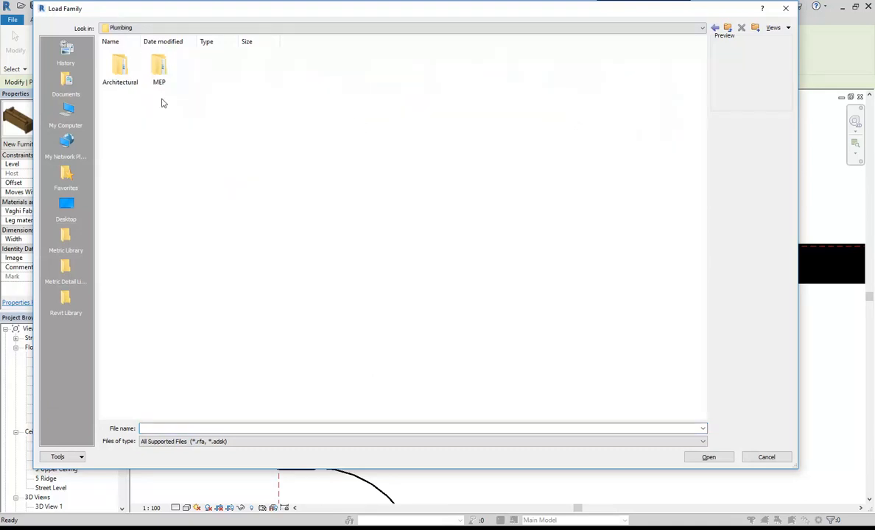
{"action": "double_click", "coordinate": [117, 65]}
{"action": "double_click", "coordinate": [121, 68]}
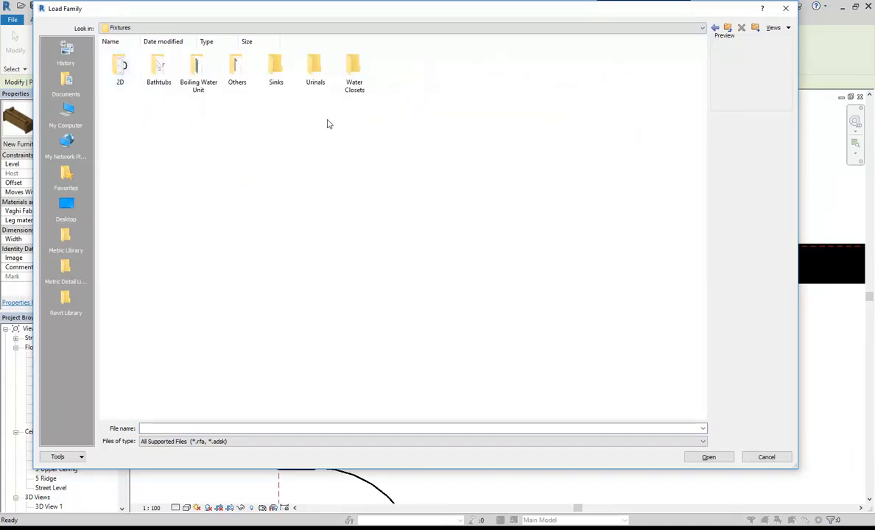
{"action": "double_click", "coordinate": [354, 68]}
{"action": "left_click", "coordinate": [118, 70]}
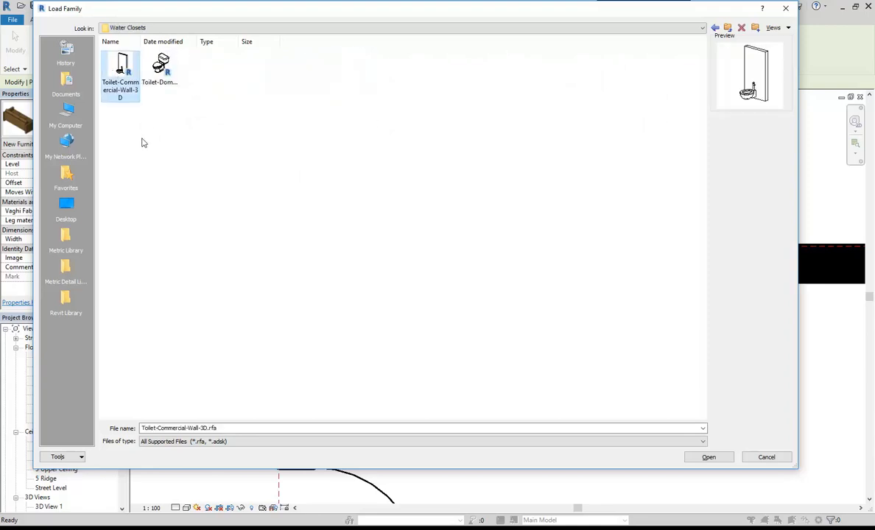
{"action": "double_click", "coordinate": [120, 73]}
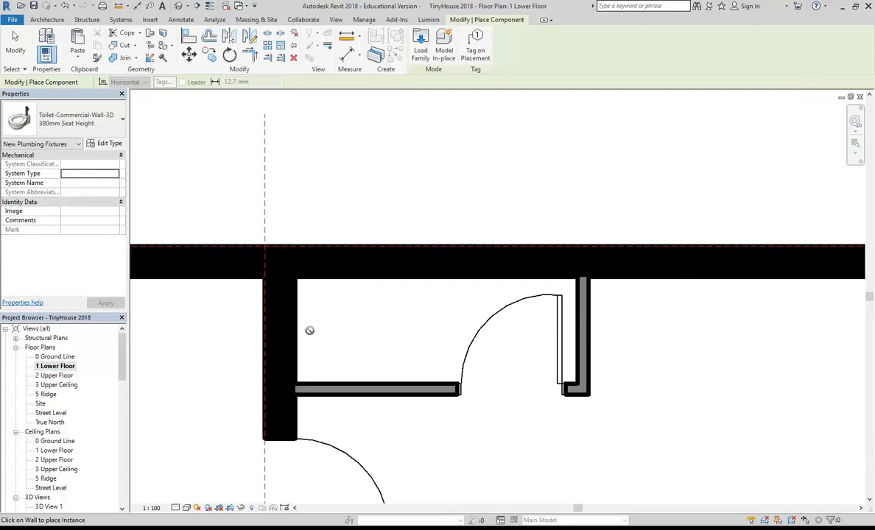
Place the Toilet-Commercial-Wall-3D fixture on the WC's left wall, then end placement.
{"action": "scroll", "coordinate": [379, 313], "scroll_direction": "down", "scroll_amount": 1}
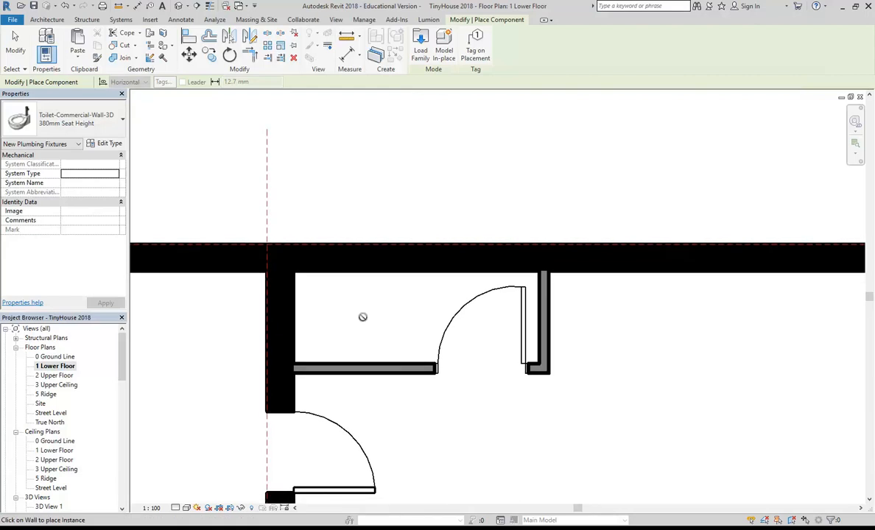
{"action": "scroll", "coordinate": [362, 317], "scroll_direction": "up", "scroll_amount": 3}
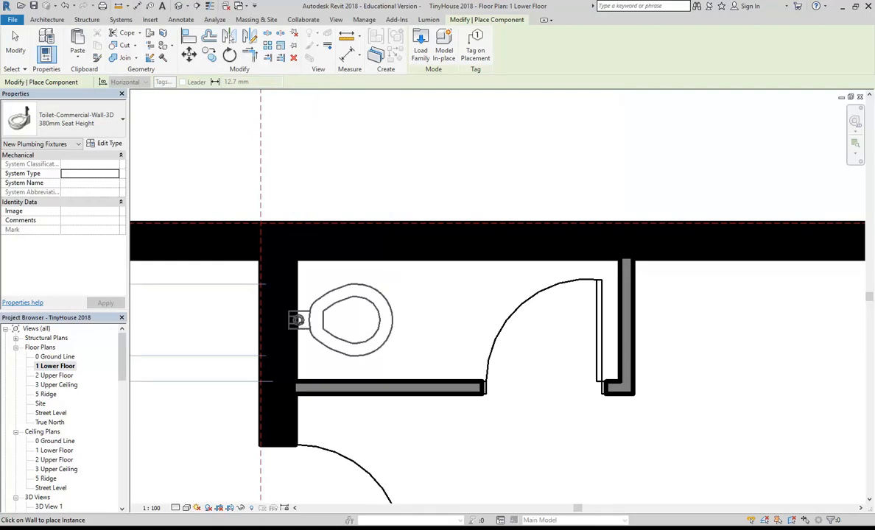
{"action": "left_click", "coordinate": [297, 320]}
{"action": "scroll", "coordinate": [442, 328], "scroll_direction": "down", "scroll_amount": 1}
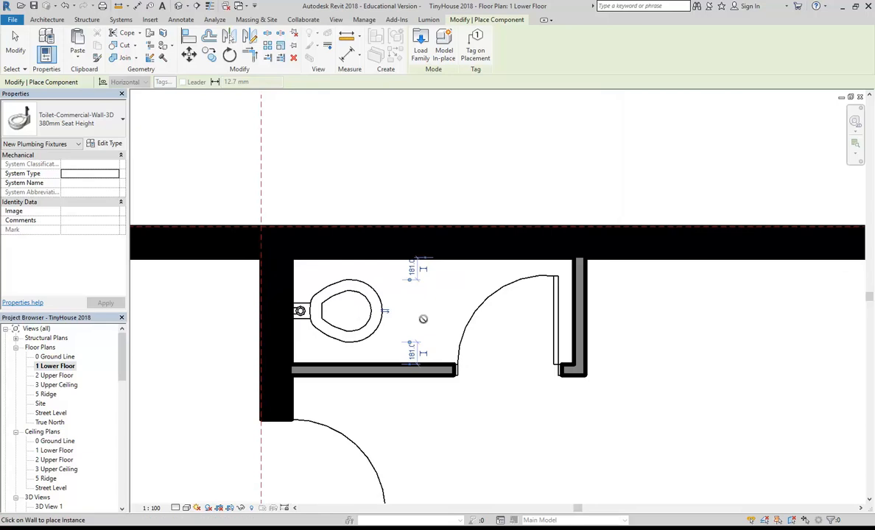
{"action": "middle_click_drag", "start_coordinate": [397, 301], "coordinate": [420, 288]}
{"action": "middle_click_drag", "start_coordinate": [291, 184], "coordinate": [424, 200]}
{"action": "scroll", "coordinate": [376, 216], "scroll_direction": "down", "scroll_amount": 1}
{"action": "key", "text": "Escape"}
{"action": "key", "text": "Escape"}
{"action": "scroll", "coordinate": [418, 214], "scroll_direction": "down", "scroll_amount": 1}
{"action": "scroll", "coordinate": [430, 194], "scroll_direction": "up", "scroll_amount": 1}
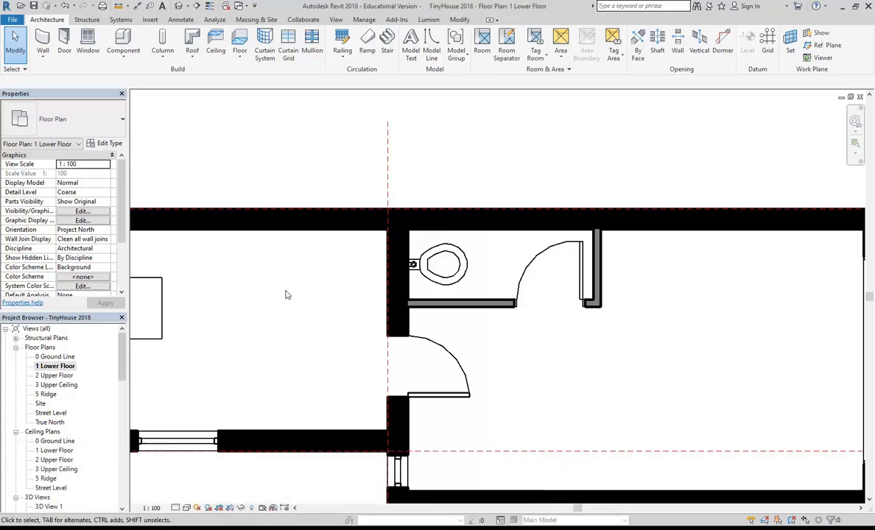
{"action": "scroll", "coordinate": [264, 283], "scroll_direction": "down", "scroll_amount": 2}
{"action": "scroll", "coordinate": [438, 283], "scroll_direction": "up", "scroll_amount": 2}
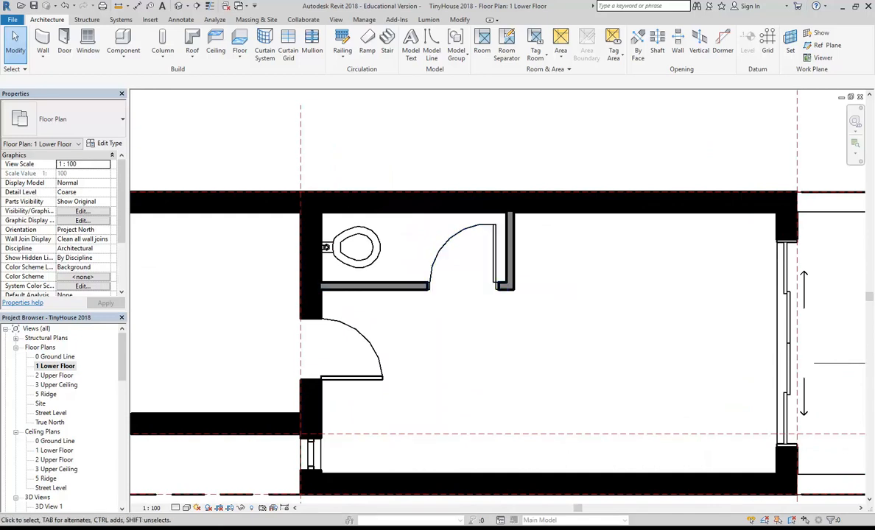
{"action": "left_click", "coordinate": [57, 446]}
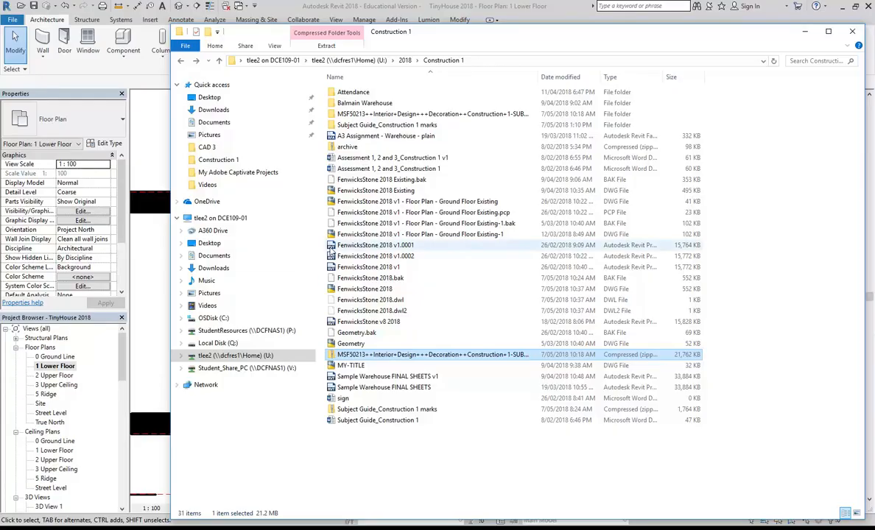
{"action": "left_click", "coordinate": [414, 457]}
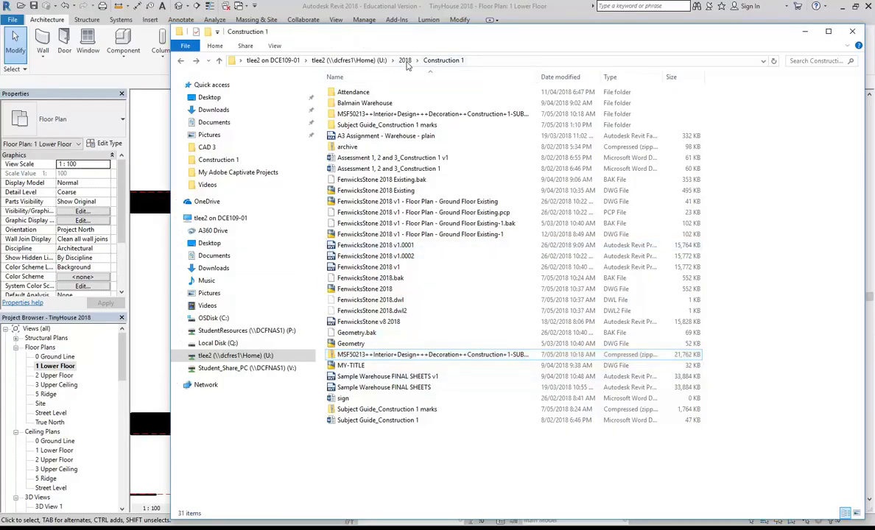
{"action": "left_click", "coordinate": [243, 330]}
{"action": "left_click", "coordinate": [365, 103]}
{"action": "double_click", "coordinate": [360, 107]}
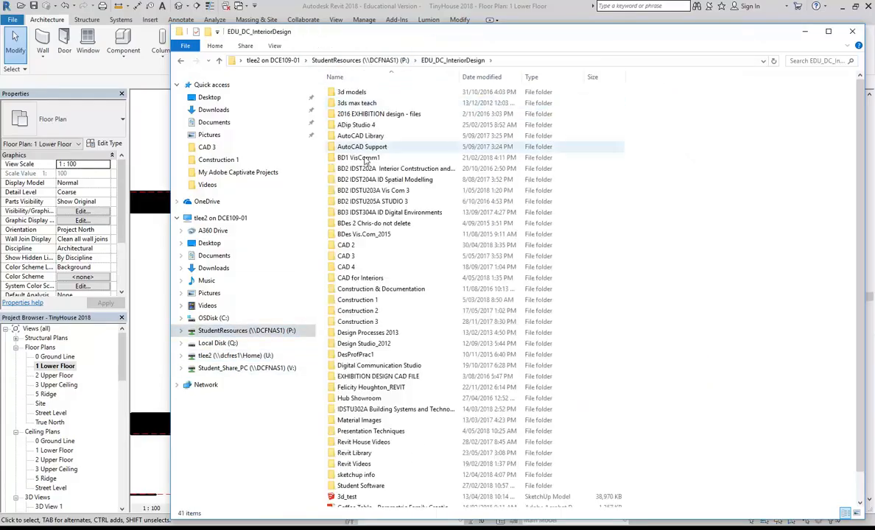
{"action": "double_click", "coordinate": [365, 312]}
{"action": "scroll", "coordinate": [382, 304], "scroll_direction": "down", "scroll_amount": 1}
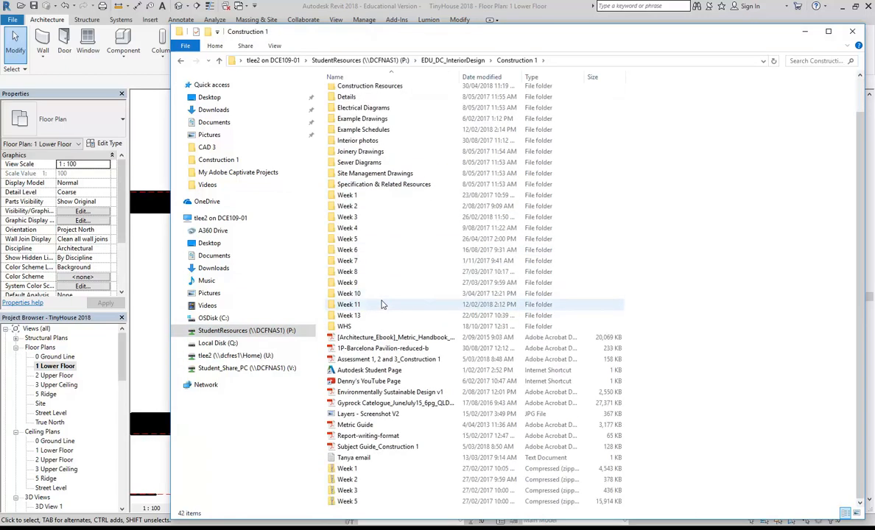
{"action": "scroll", "coordinate": [381, 200], "scroll_direction": "up", "scroll_amount": 1}
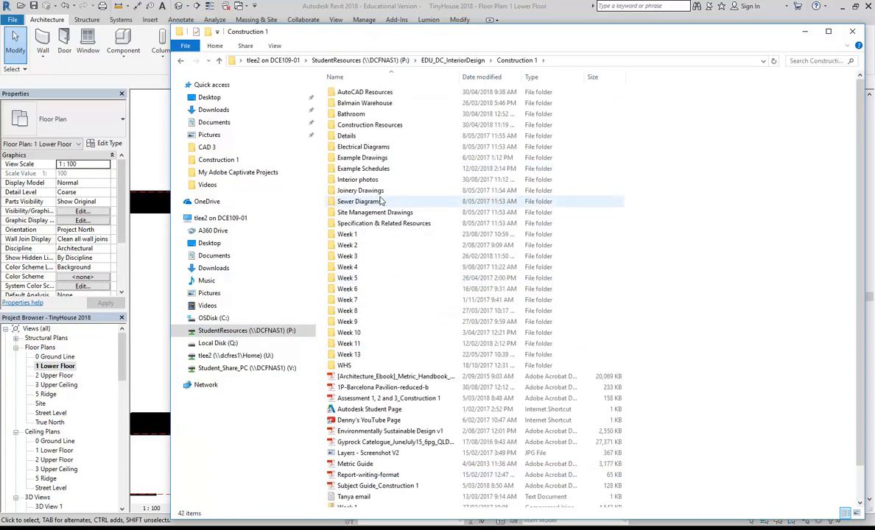
{"action": "double_click", "coordinate": [364, 103]}
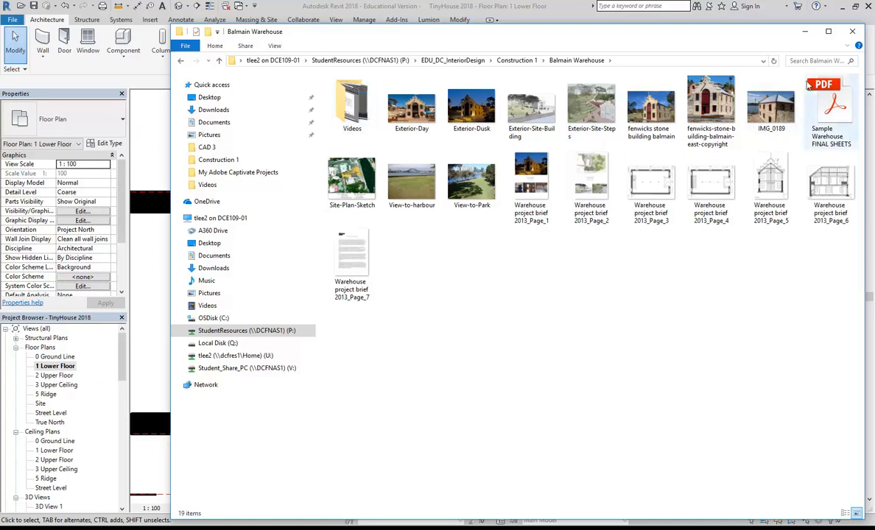
{"action": "left_click", "coordinate": [805, 33]}
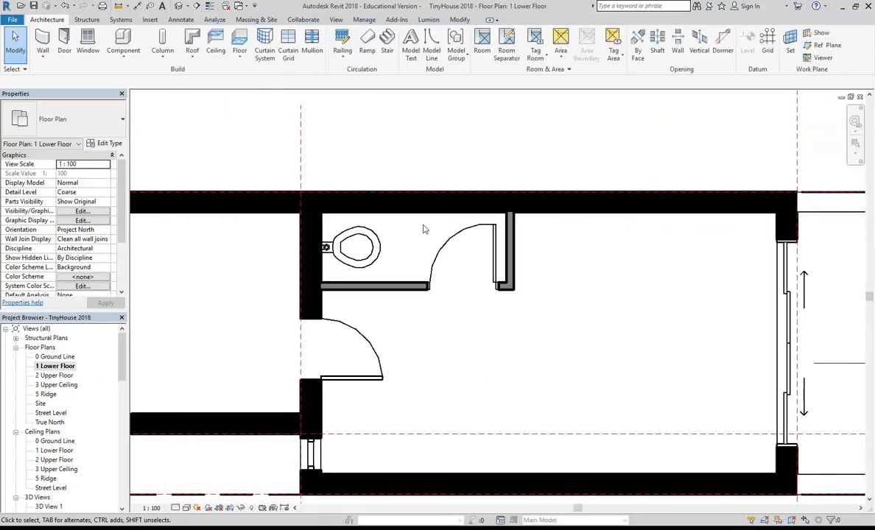
{"action": "scroll", "coordinate": [423, 229], "scroll_direction": "down", "scroll_amount": 3}
{"action": "scroll", "coordinate": [461, 354], "scroll_direction": "up", "scroll_amount": 3}
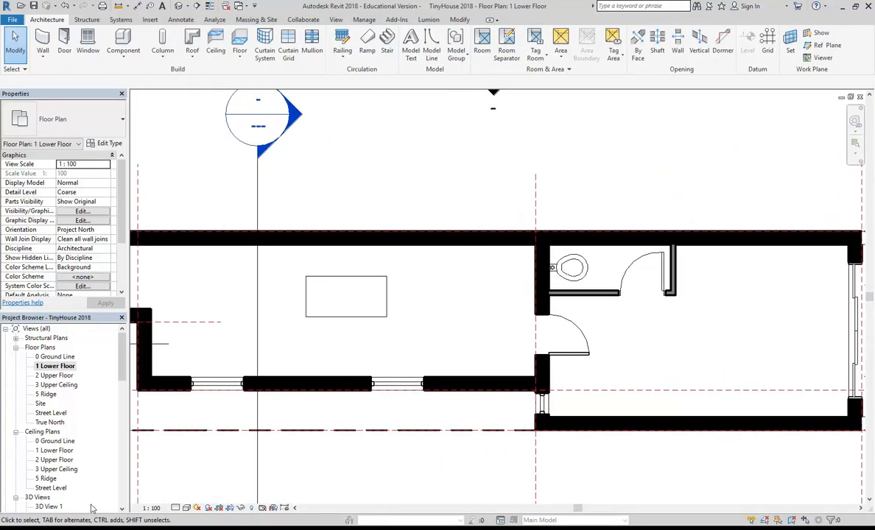
{"action": "mouse_move", "coordinate": [92, 528]}
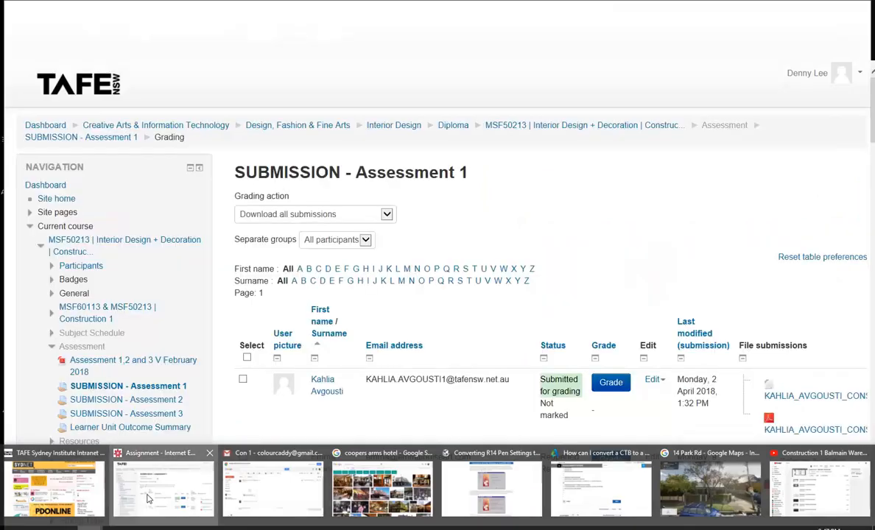
{"action": "left_click", "coordinate": [129, 464]}
{"action": "left_click", "coordinate": [703, 22]}
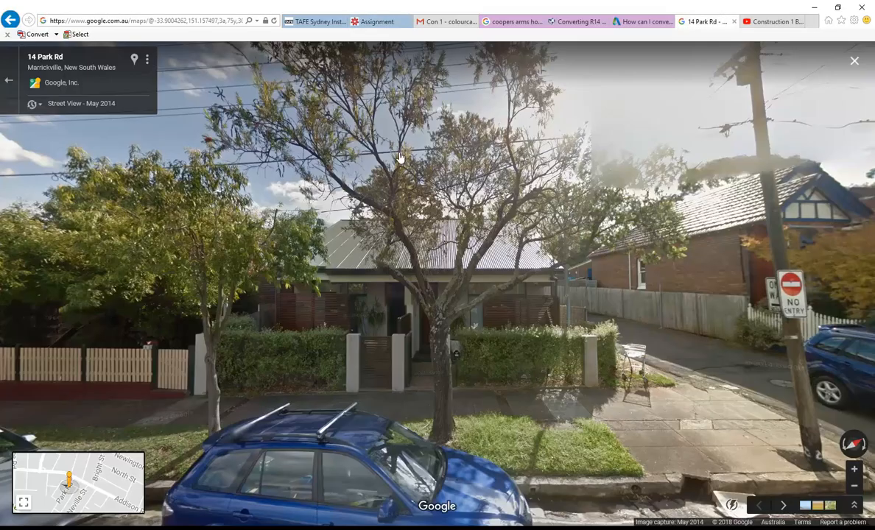
{"action": "left_click", "coordinate": [775, 21]}
Search Google for 'revit bathroom families' in a new tab.
{"action": "left_click", "coordinate": [809, 22]}
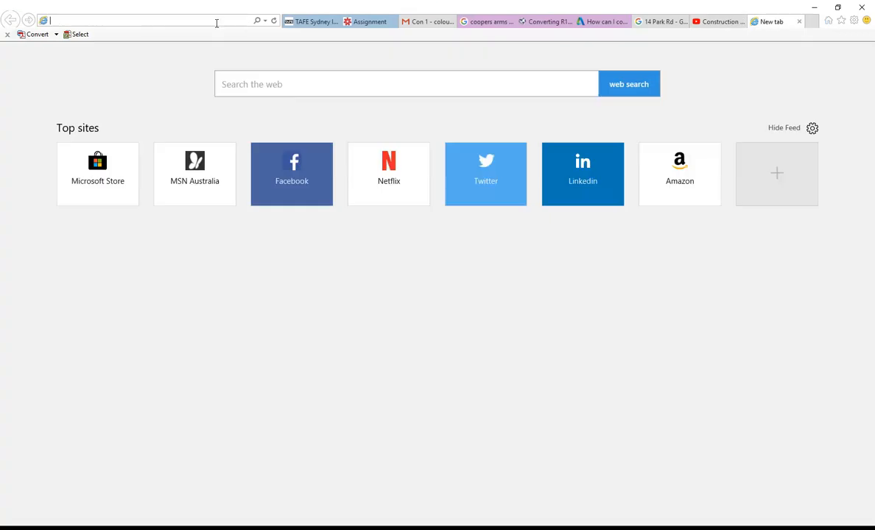
{"action": "type", "text": "google.com/"}
{"action": "left_click", "coordinate": [153, 34]}
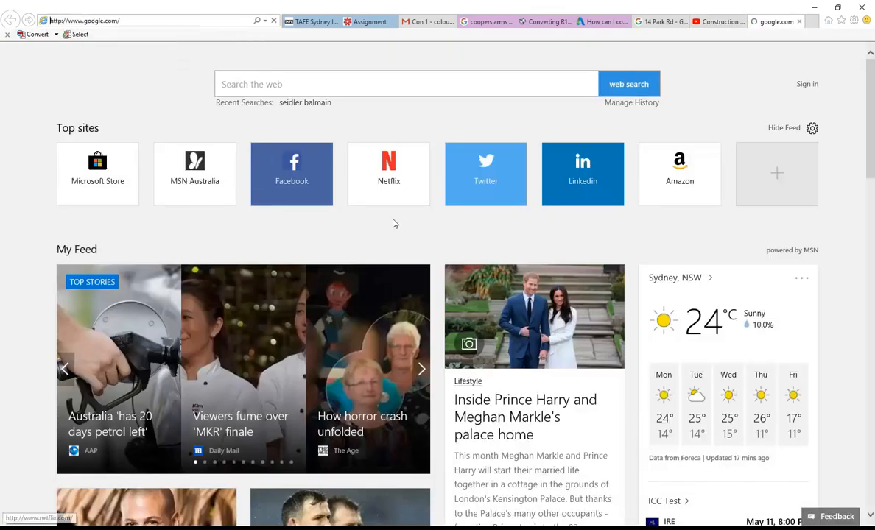
{"action": "left_click", "coordinate": [361, 243]}
{"action": "type", "text": "revit bathroom"}
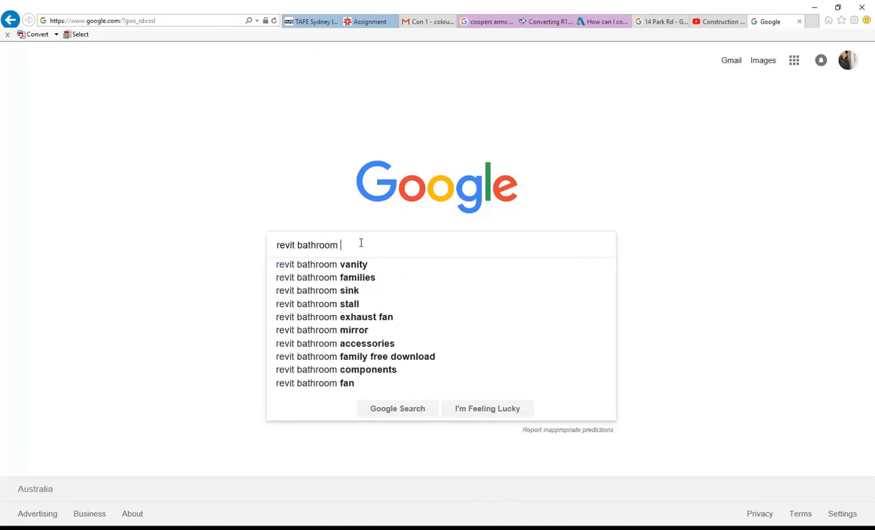
{"action": "key", "text": "Down"}
{"action": "key", "text": "Down"}
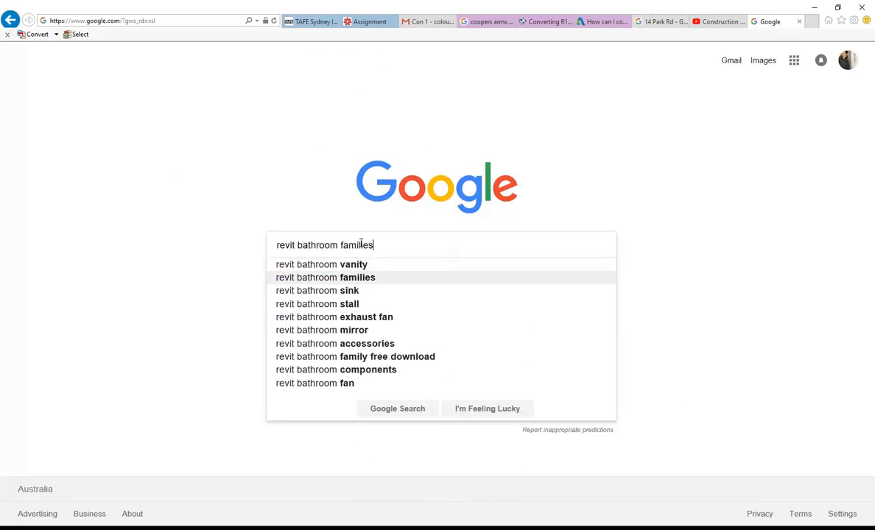
{"action": "key", "text": "Return"}
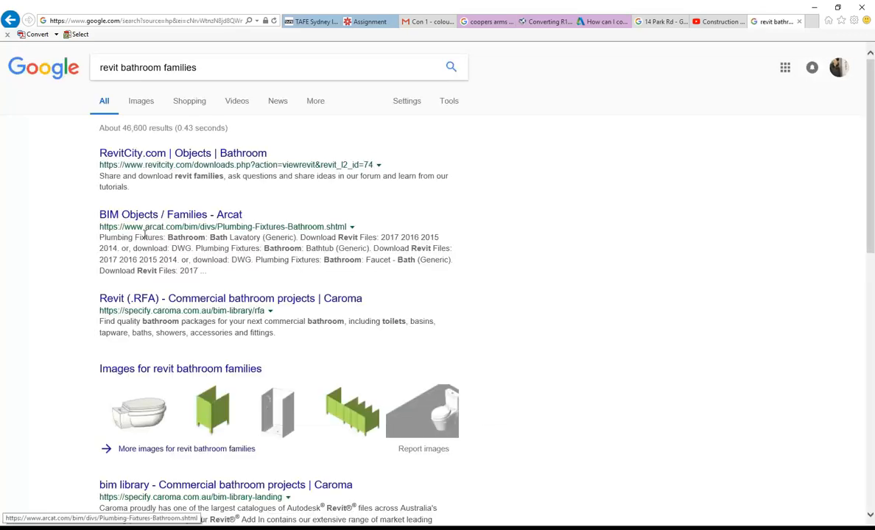
Scan the first two pages of results, then pan the Revit floor plan toward the WC.
{"action": "scroll", "coordinate": [140, 221], "scroll_direction": "down", "scroll_amount": 1}
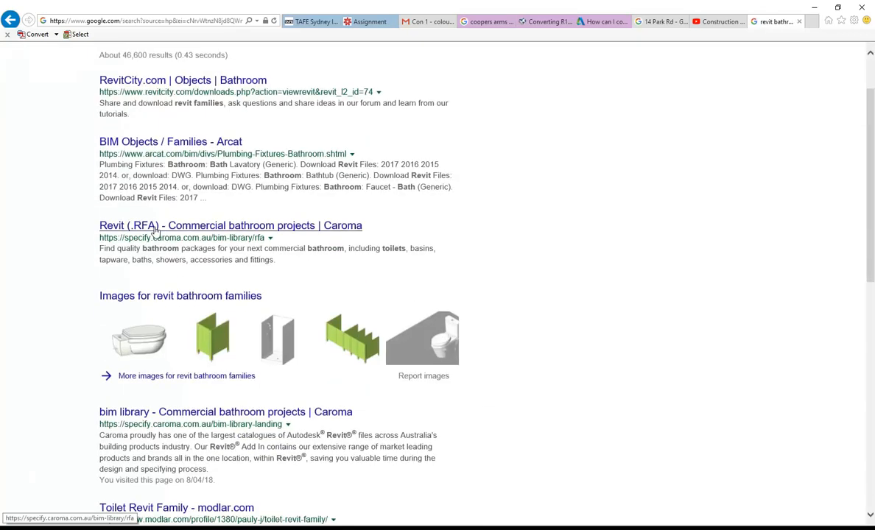
{"action": "scroll", "coordinate": [176, 298], "scroll_direction": "down", "scroll_amount": 2}
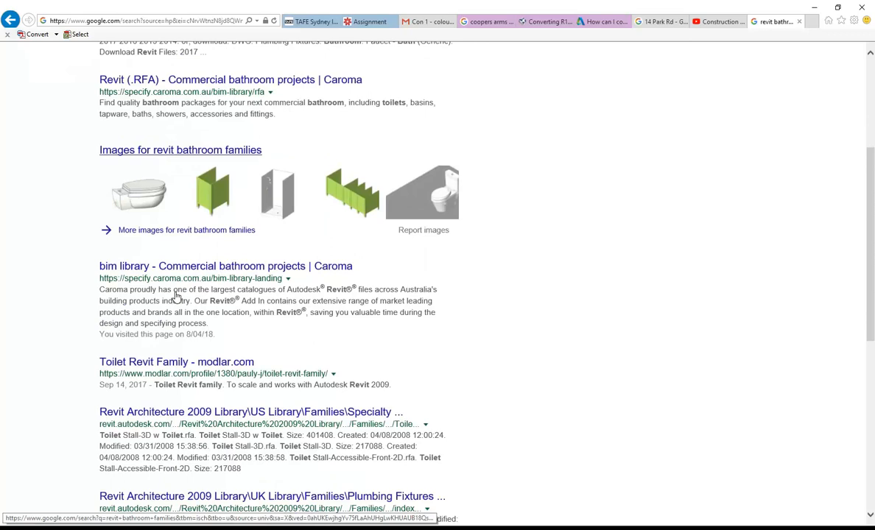
{"action": "scroll", "coordinate": [176, 297], "scroll_direction": "down", "scroll_amount": 3}
{"action": "scroll", "coordinate": [176, 292], "scroll_direction": "down", "scroll_amount": 2}
{"action": "scroll", "coordinate": [176, 292], "scroll_direction": "up", "scroll_amount": 5}
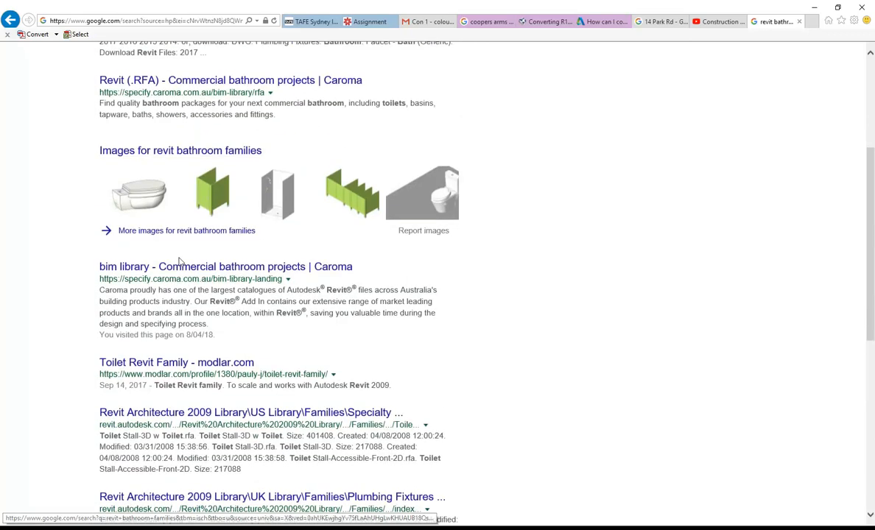
{"action": "scroll", "coordinate": [161, 266], "scroll_direction": "down", "scroll_amount": 6}
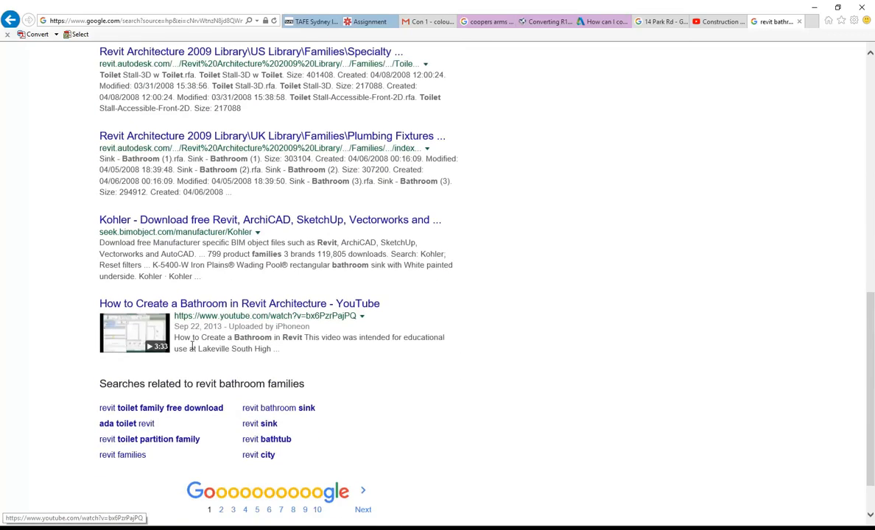
{"action": "left_click", "coordinate": [221, 456]}
{"action": "scroll", "coordinate": [178, 164], "scroll_direction": "down", "scroll_amount": 1}
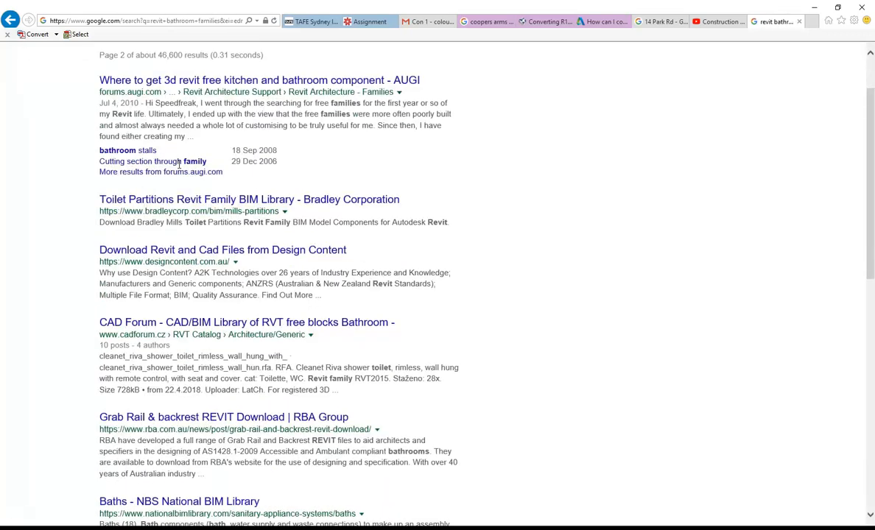
{"action": "scroll", "coordinate": [178, 163], "scroll_direction": "down", "scroll_amount": 4}
{"action": "scroll", "coordinate": [184, 234], "scroll_direction": "down", "scroll_amount": 1}
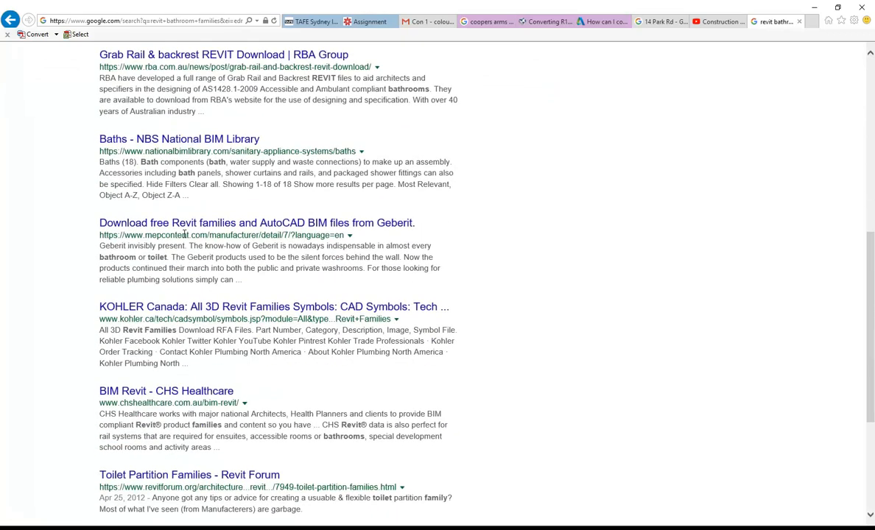
{"action": "scroll", "coordinate": [184, 234], "scroll_direction": "down", "scroll_amount": 2}
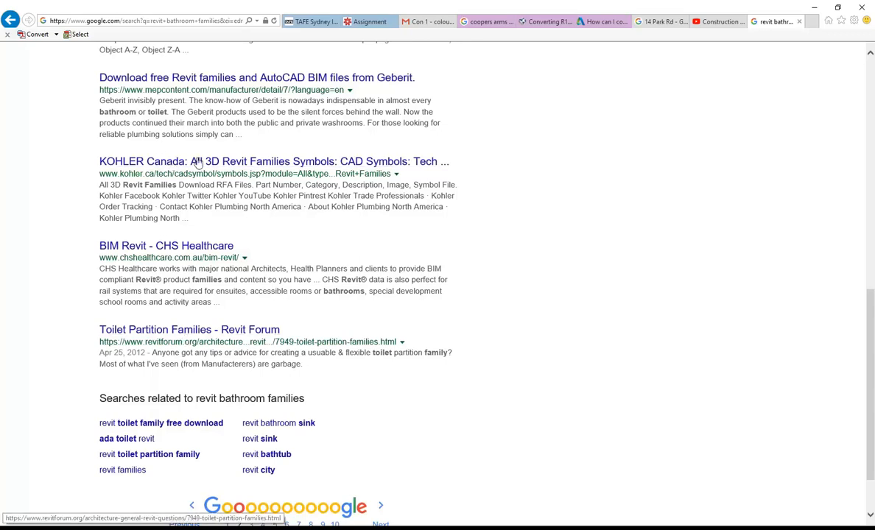
{"action": "scroll", "coordinate": [244, 190], "scroll_direction": "up", "scroll_amount": 8}
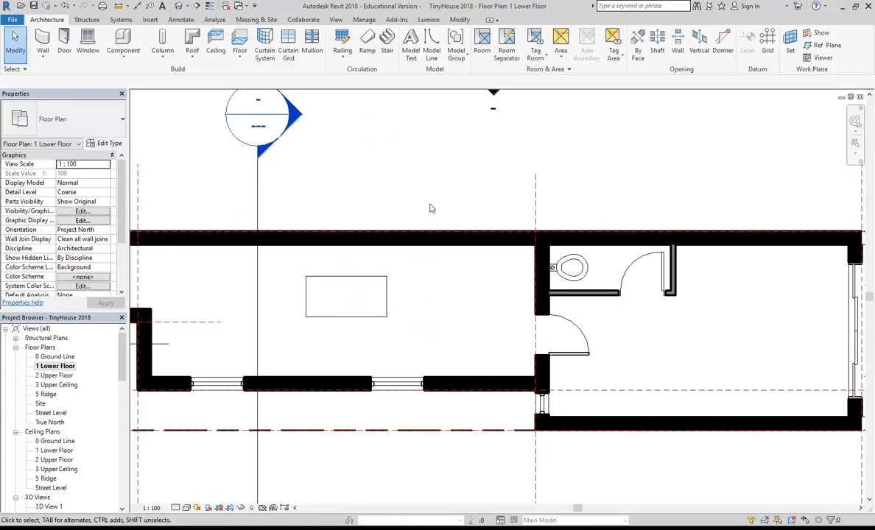
{"action": "middle_click_drag", "start_coordinate": [436, 230], "coordinate": [368, 191]}
Open Load Family from Component and preview bathroom sinks in the Revit Library's Plumbing Fixtures folder.
{"action": "scroll", "coordinate": [515, 221], "scroll_direction": "up", "scroll_amount": 5}
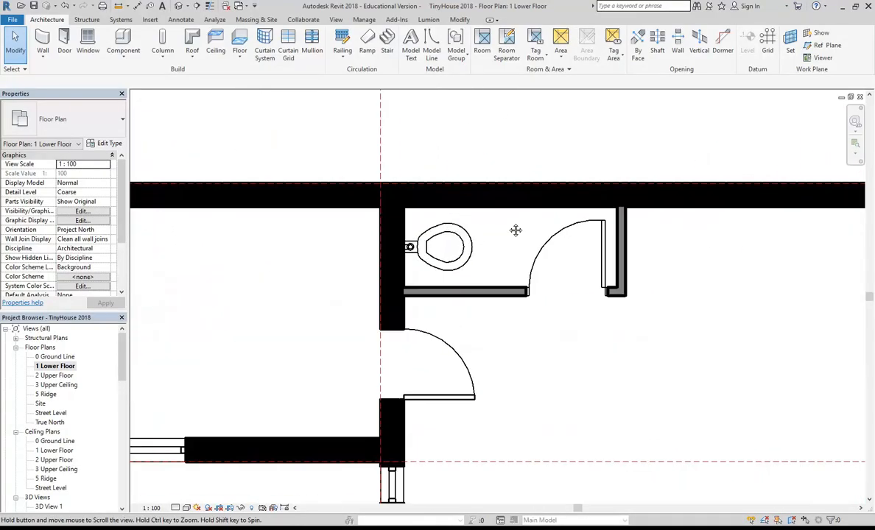
{"action": "middle_click_drag", "start_coordinate": [421, 250], "coordinate": [432, 269]}
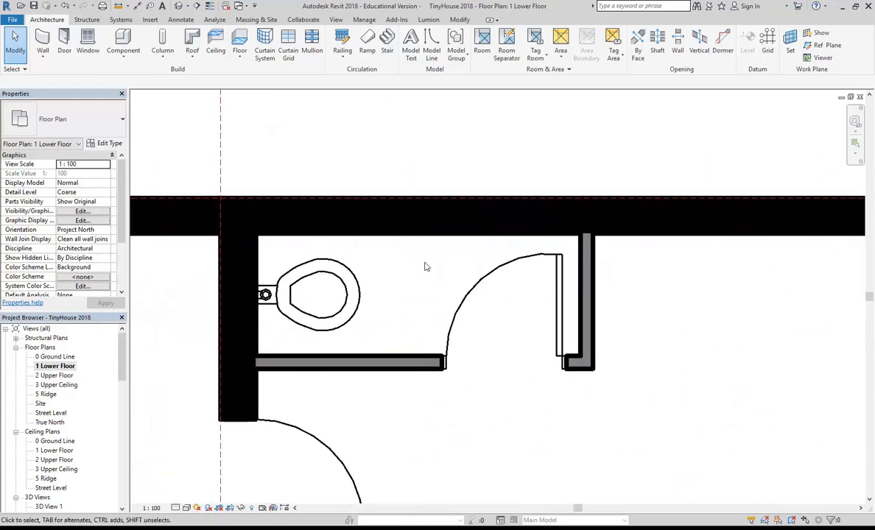
{"action": "left_click", "coordinate": [122, 40]}
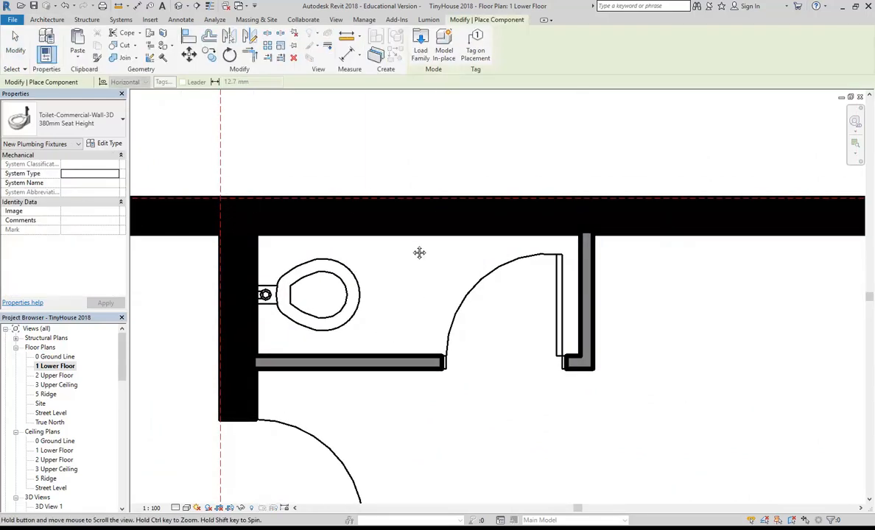
{"action": "middle_click_drag", "start_coordinate": [418, 251], "coordinate": [422, 247]}
{"action": "left_click", "coordinate": [420, 52]}
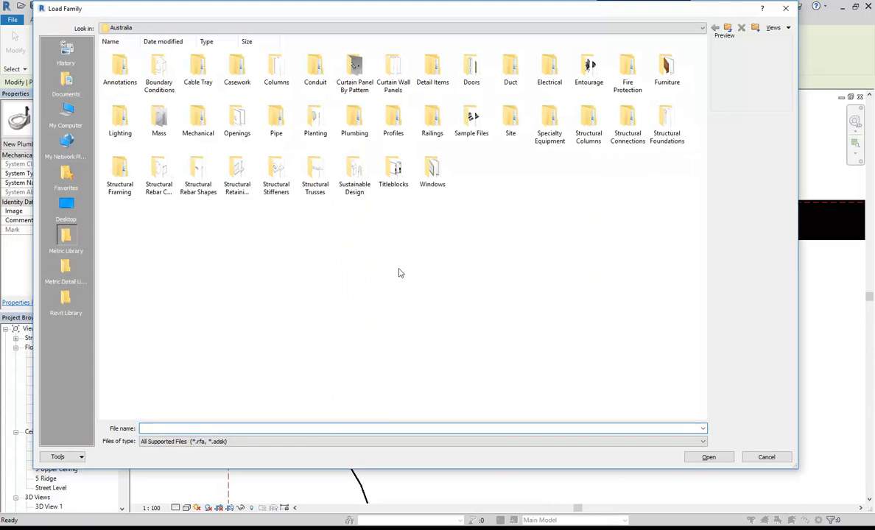
{"action": "left_click", "coordinate": [70, 301]}
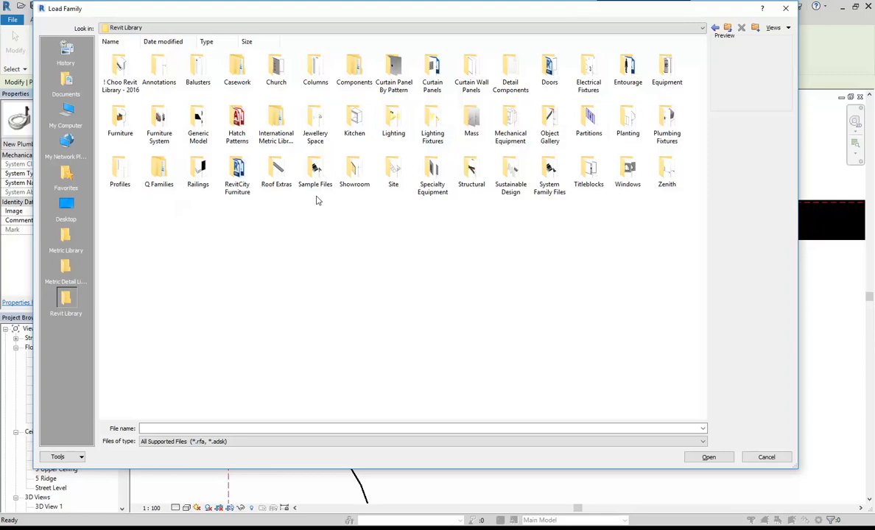
{"action": "double_click", "coordinate": [666, 121]}
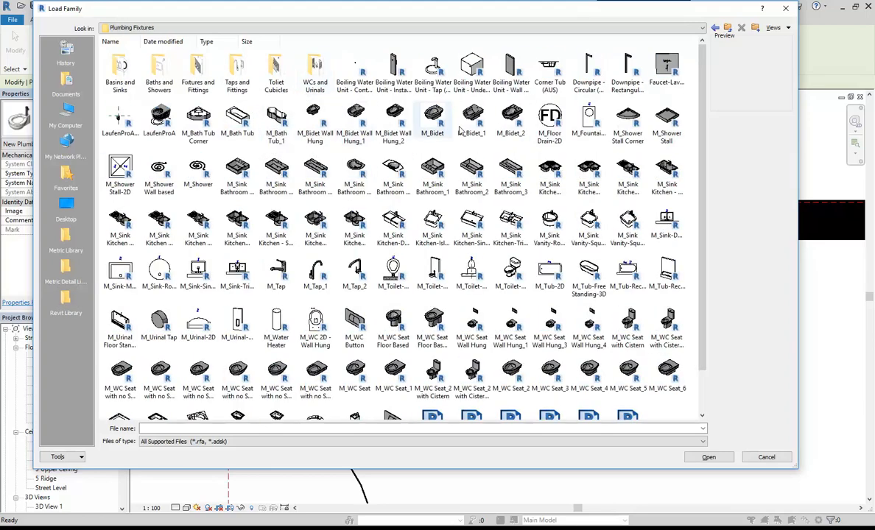
{"action": "left_click", "coordinate": [355, 168]}
{"action": "left_click", "coordinate": [393, 171]}
{"action": "left_click", "coordinate": [502, 174]}
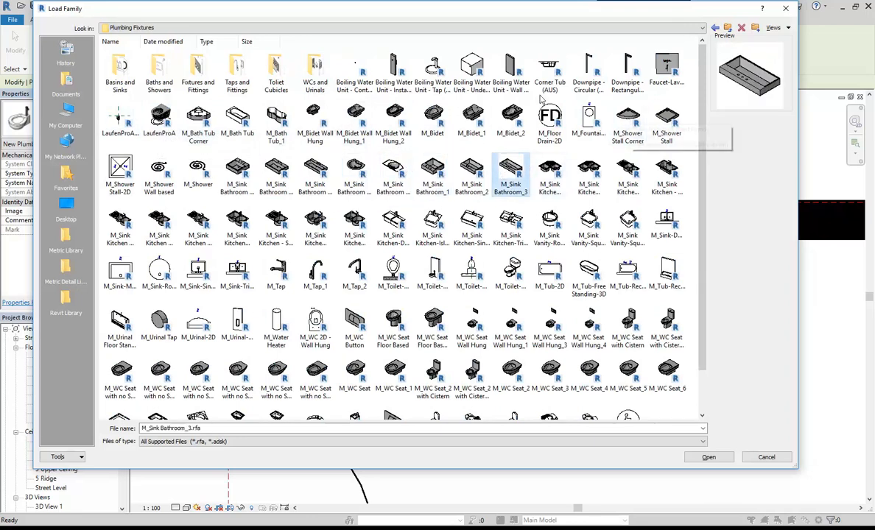
In Basins and Sinks, compare several sink families and select Small Corner Sink.
{"action": "double_click", "coordinate": [121, 71]}
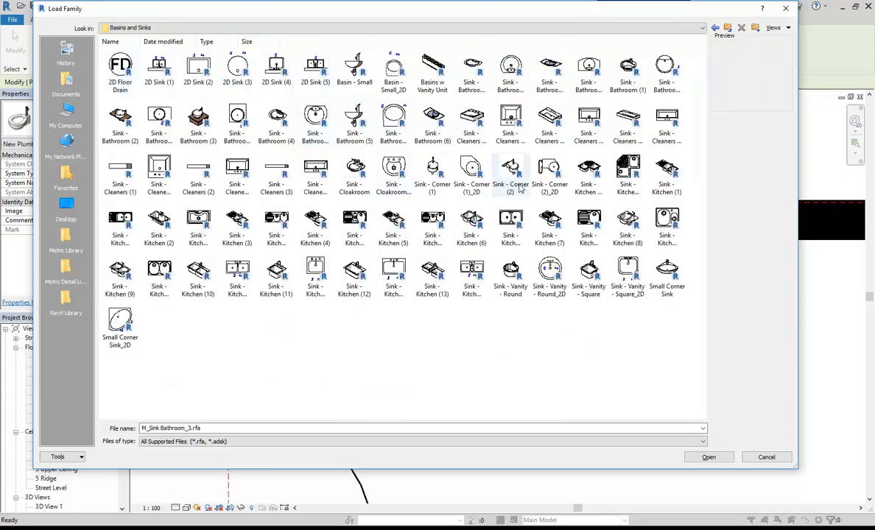
{"action": "left_click", "coordinate": [661, 270]}
{"action": "left_click", "coordinate": [627, 271]}
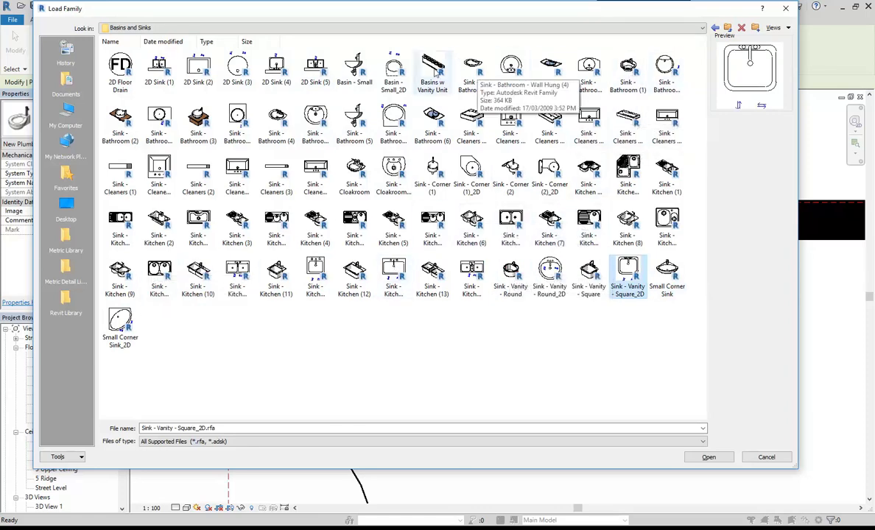
{"action": "left_click", "coordinate": [394, 70]}
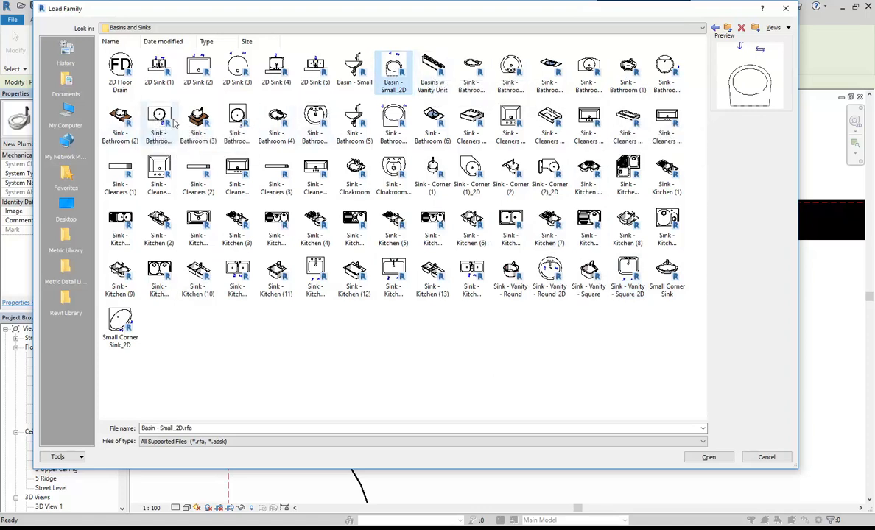
{"action": "left_click", "coordinate": [193, 128]}
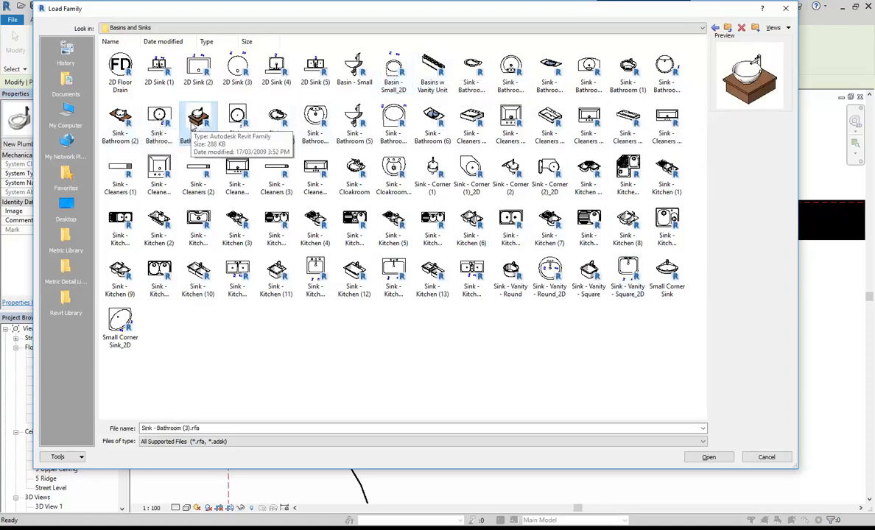
{"action": "left_click", "coordinate": [276, 124]}
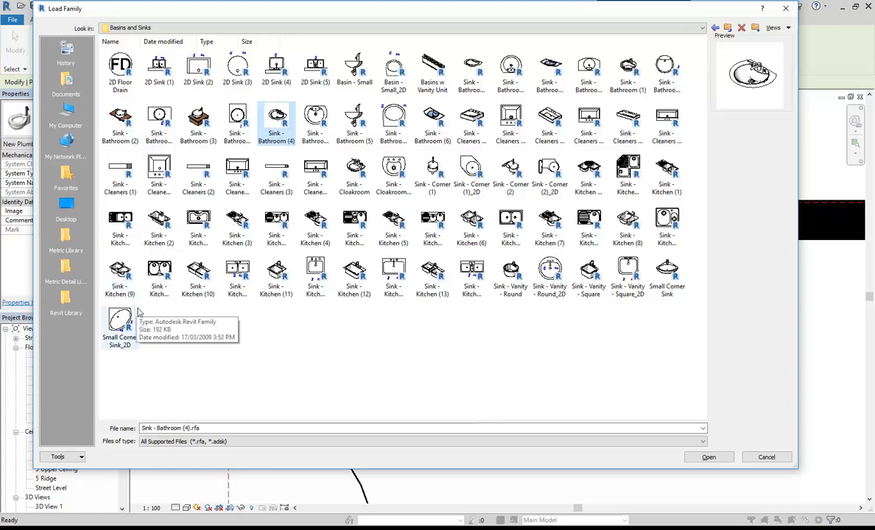
{"action": "left_click", "coordinate": [515, 273]}
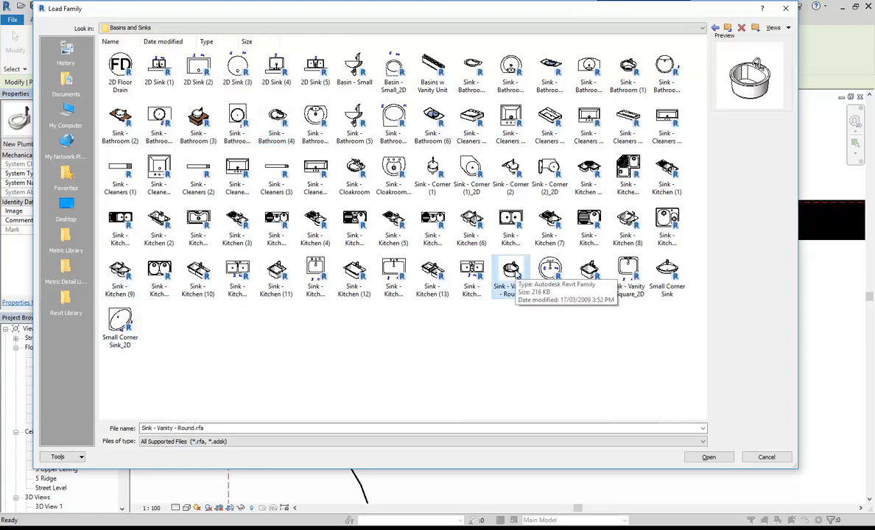
{"action": "left_click", "coordinate": [671, 290]}
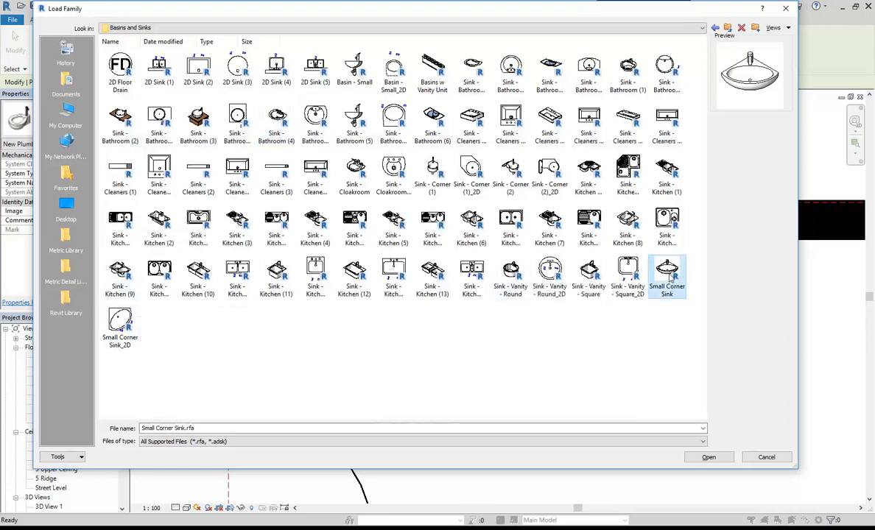
Load the Small Corner Sink, rotate it and place it in the WC's top-right corner.
{"action": "double_click", "coordinate": [666, 271]}
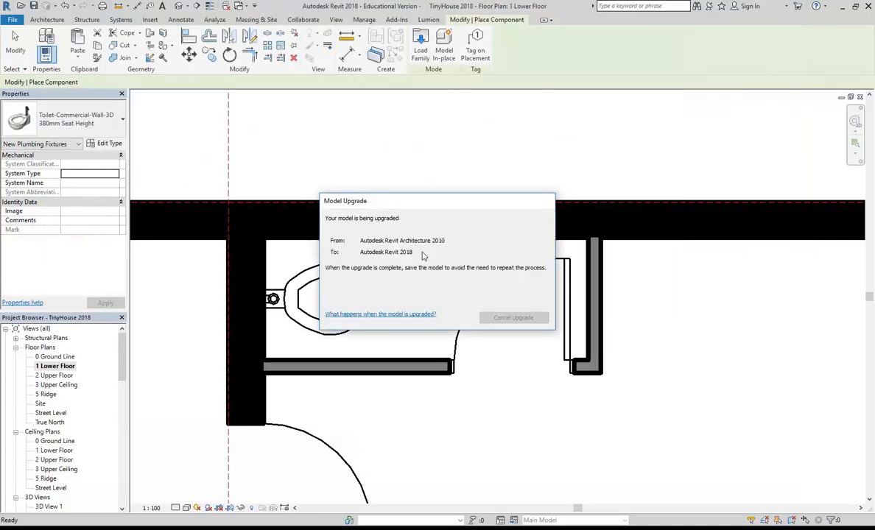
{"action": "scroll", "coordinate": [423, 252], "scroll_direction": "down", "scroll_amount": 1}
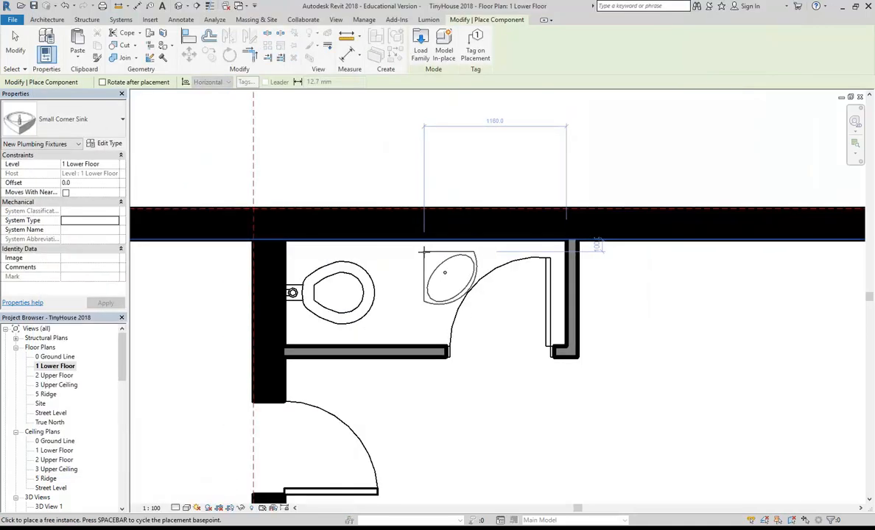
{"action": "middle_click_drag", "start_coordinate": [423, 252], "coordinate": [455, 266]}
{"action": "middle_click_drag", "start_coordinate": [534, 299], "coordinate": [447, 303]}
{"action": "scroll", "coordinate": [474, 311], "scroll_direction": "up", "scroll_amount": 2}
{"action": "scroll", "coordinate": [527, 243], "scroll_direction": "up", "scroll_amount": 2}
{"action": "key", "text": "space"}
{"action": "key", "text": "space"}
{"action": "key", "text": "space"}
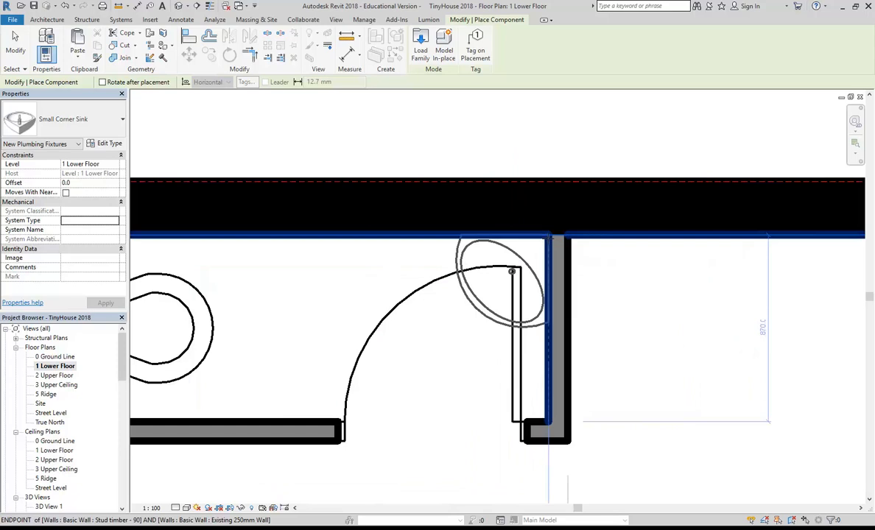
{"action": "left_click", "coordinate": [548, 237]}
{"action": "key", "text": "Escape"}
{"action": "key", "text": "Escape"}
Slide the WC door further left along the partition wall.
{"action": "scroll", "coordinate": [449, 363], "scroll_direction": "down", "scroll_amount": 1}
{"action": "left_click", "coordinate": [450, 364]}
{"action": "scroll", "coordinate": [451, 364], "scroll_direction": "down", "scroll_amount": 1}
{"action": "middle_click_drag", "start_coordinate": [419, 366], "coordinate": [396, 360]}
{"action": "left_click", "coordinate": [488, 410]}
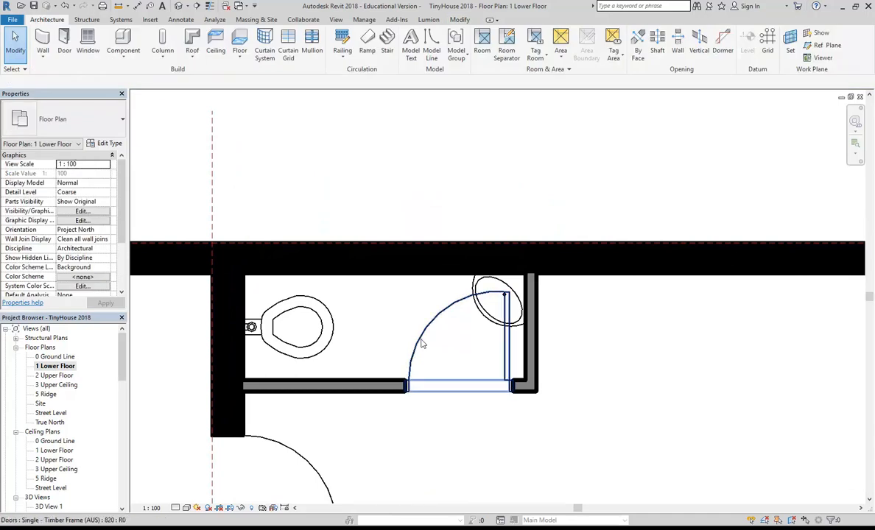
{"action": "scroll", "coordinate": [423, 345], "scroll_direction": "up", "scroll_amount": 2}
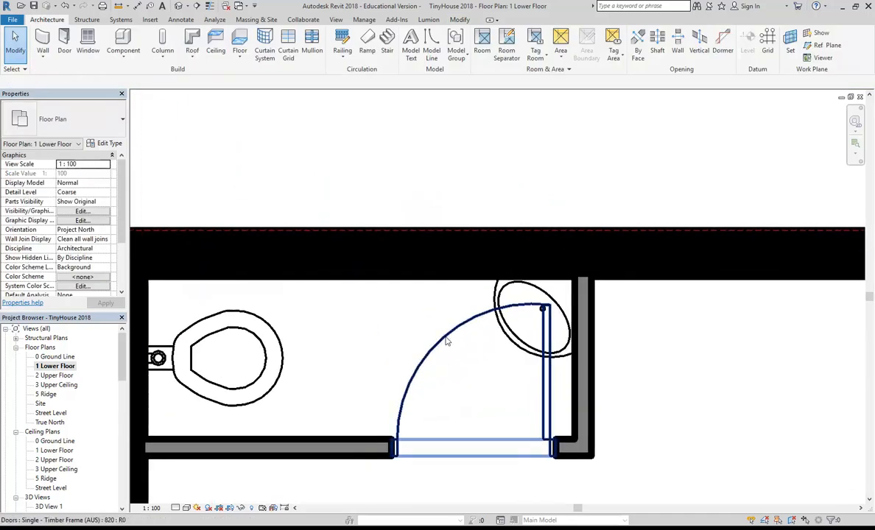
{"action": "middle_click_drag", "start_coordinate": [546, 424], "coordinate": [596, 363]}
{"action": "left_click_drag", "start_coordinate": [596, 361], "coordinate": [463, 366]}
{"action": "middle_click_drag", "start_coordinate": [504, 346], "coordinate": [531, 341]}
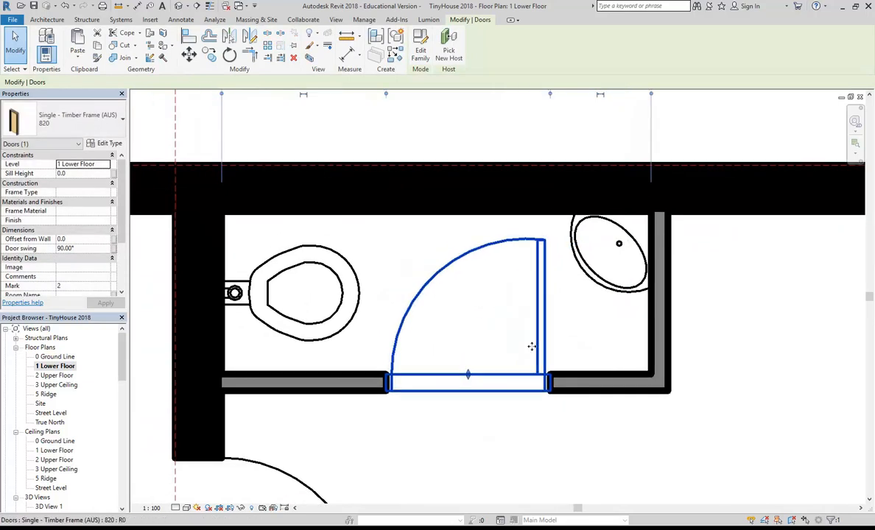
Change the lower door below the WC to the 820 timber-frame type.
{"action": "scroll", "coordinate": [442, 433], "scroll_direction": "down", "scroll_amount": 3}
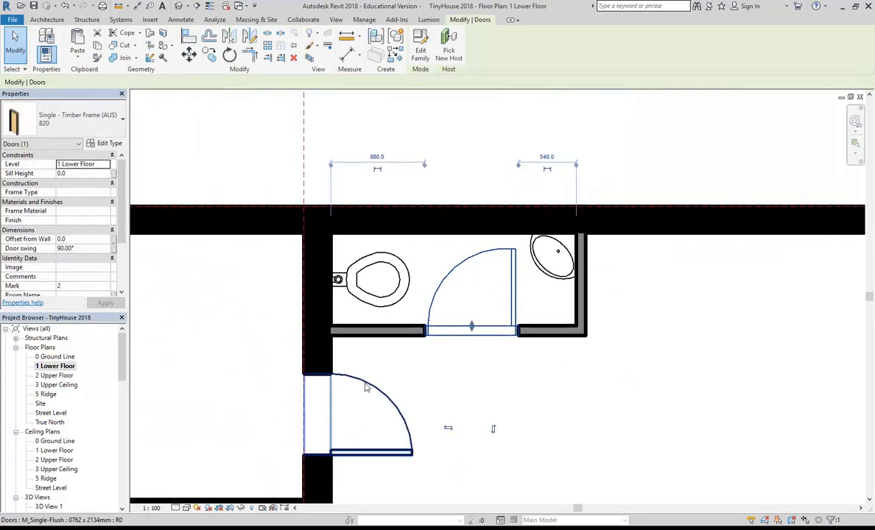
{"action": "left_click", "coordinate": [366, 388]}
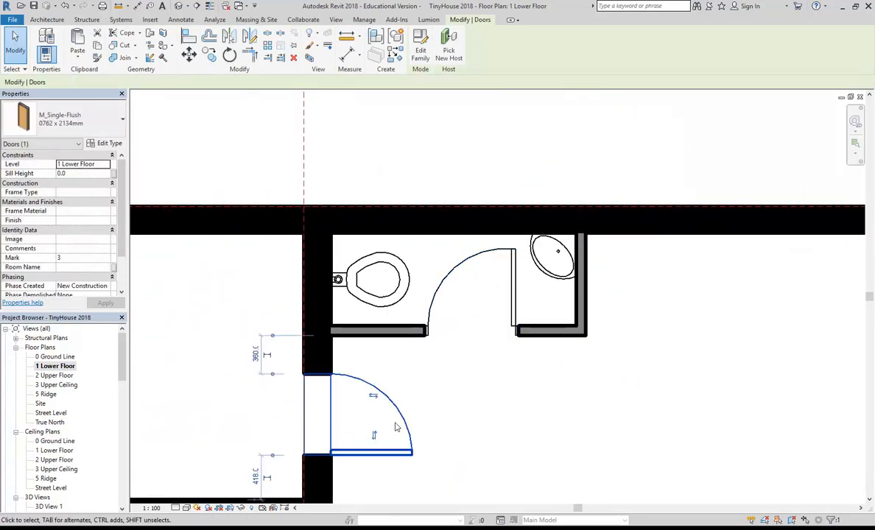
{"action": "left_click", "coordinate": [80, 126]}
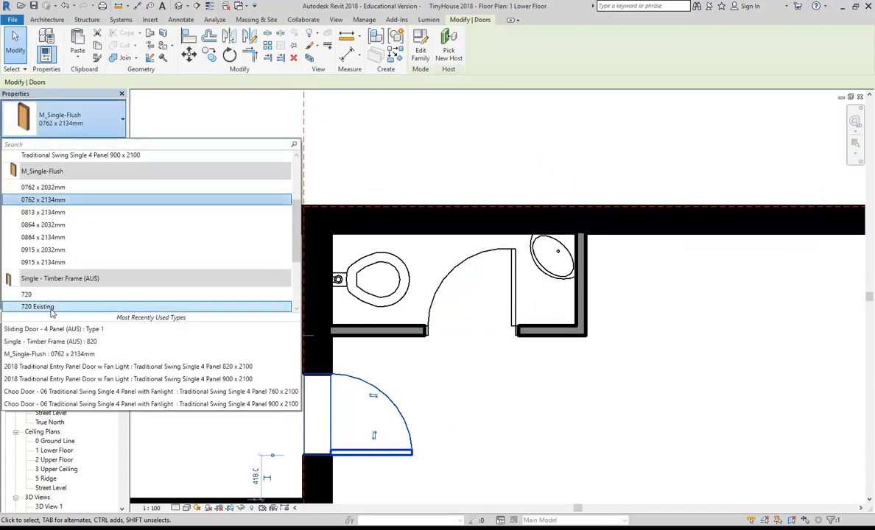
{"action": "scroll", "coordinate": [52, 309], "scroll_direction": "down", "scroll_amount": 2}
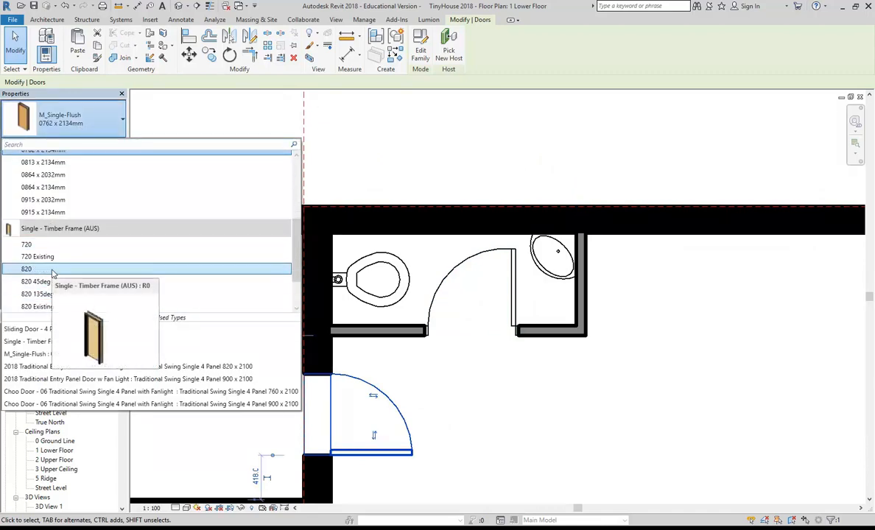
{"action": "left_click", "coordinate": [51, 270]}
Load Door - Cavity Sliding from the Doors library as the WC door's 900/2000 mm type.
{"action": "left_click", "coordinate": [461, 287]}
{"action": "scroll", "coordinate": [461, 287], "scroll_direction": "up", "scroll_amount": 2}
{"action": "left_click", "coordinate": [109, 143]}
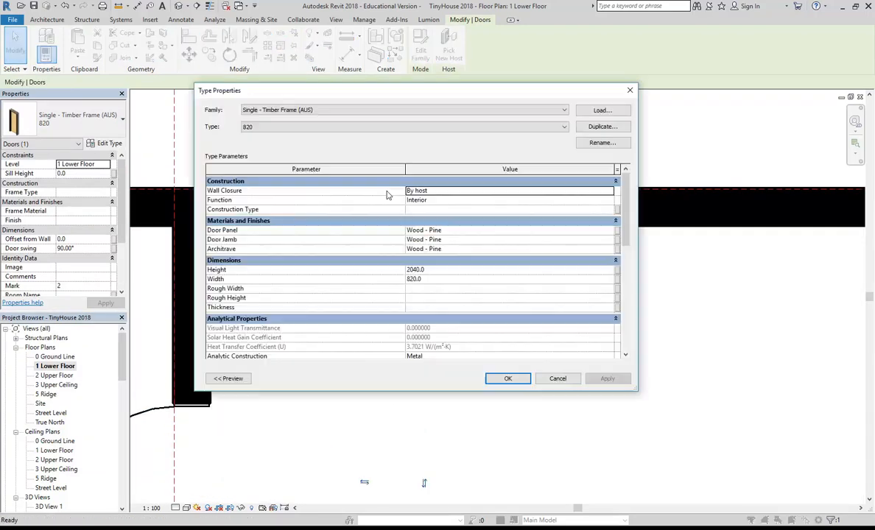
{"action": "left_click", "coordinate": [604, 111]}
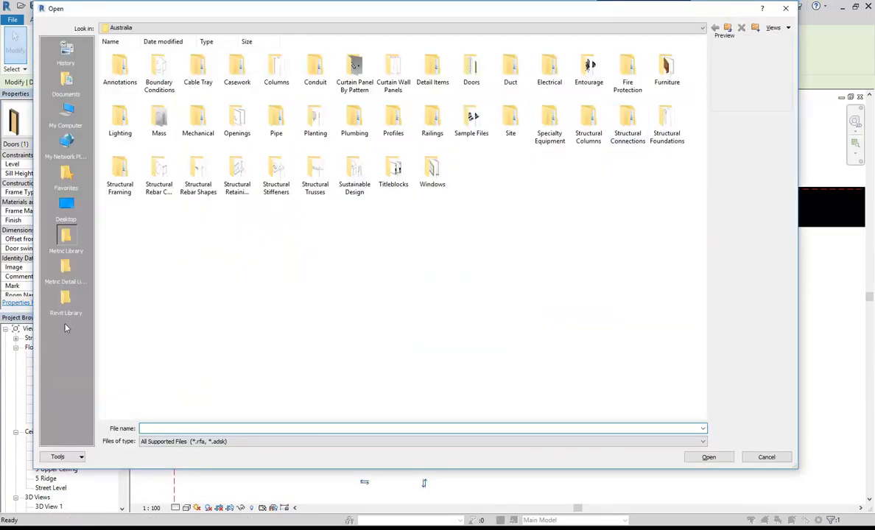
{"action": "left_click", "coordinate": [66, 302]}
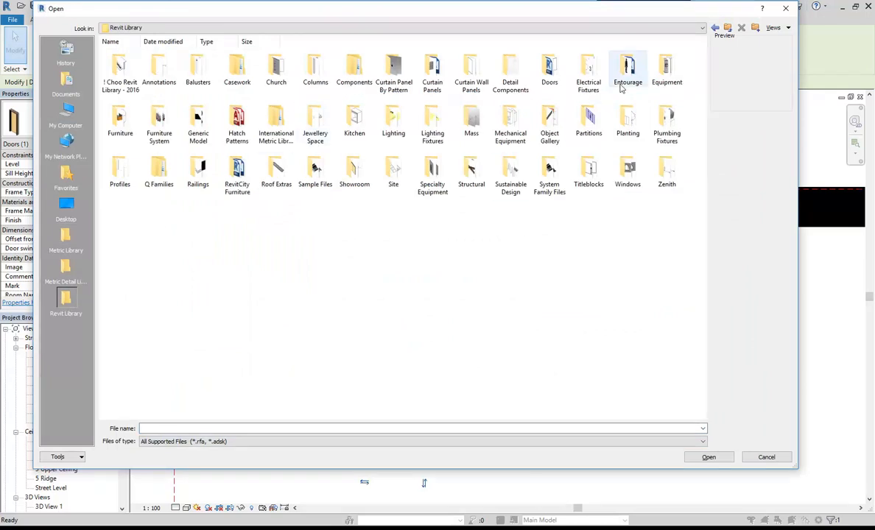
{"action": "double_click", "coordinate": [550, 68]}
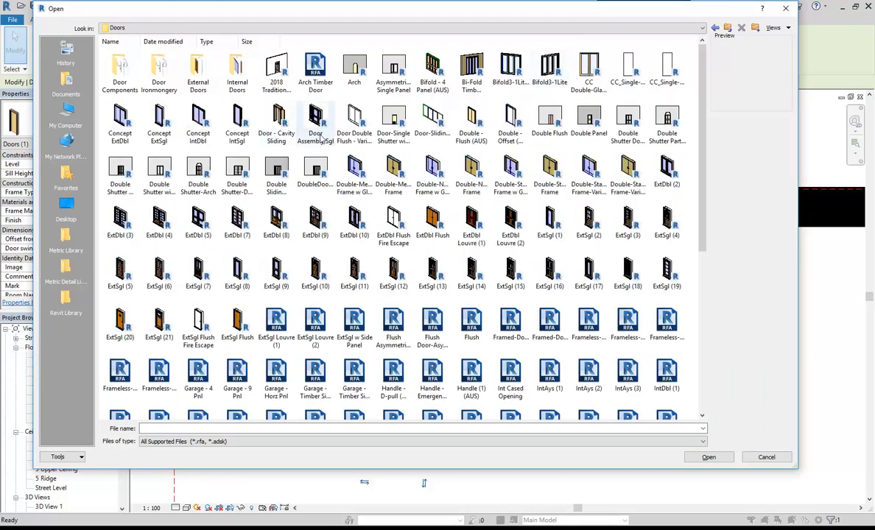
{"action": "left_click", "coordinate": [282, 121]}
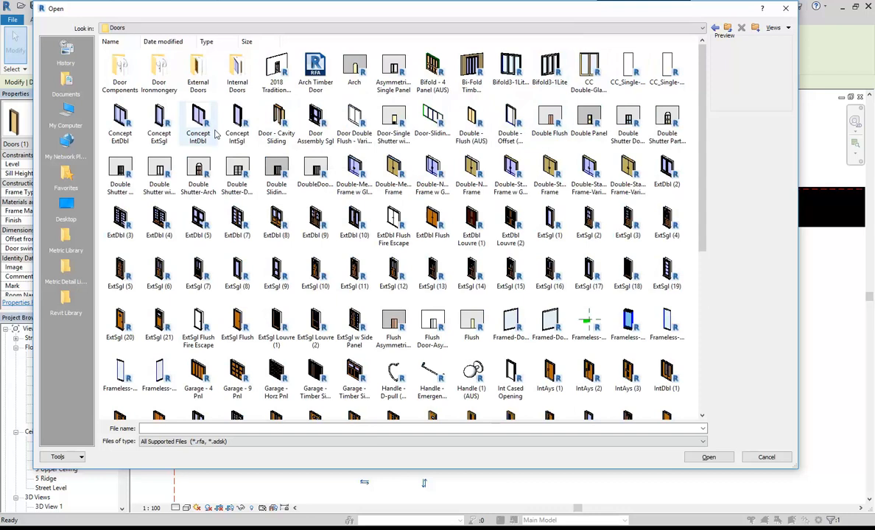
{"action": "double_click", "coordinate": [275, 121]}
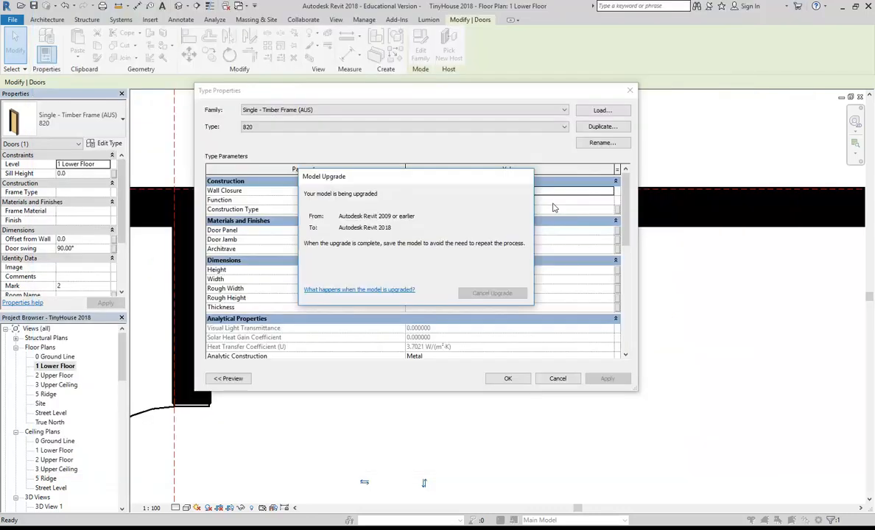
{"action": "left_click", "coordinate": [515, 378]}
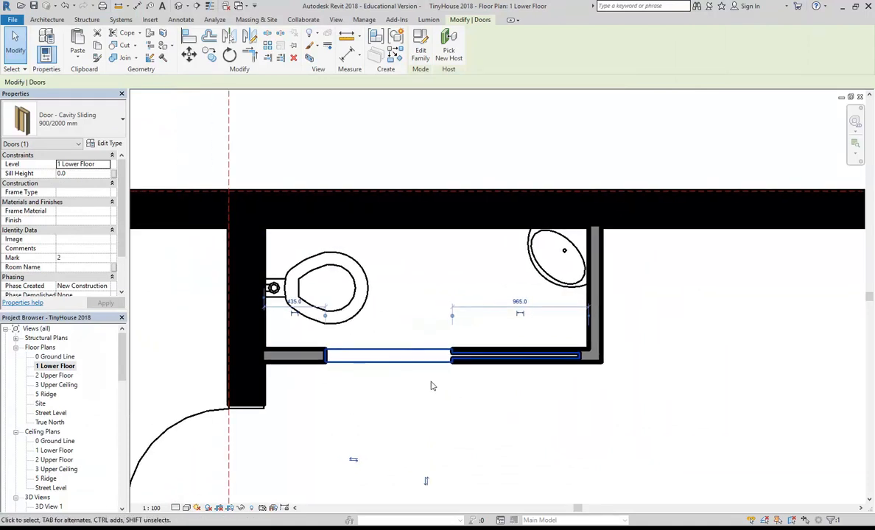
Switch the 1 Lower Floor plan to Fine detail level and select the cavity sliding door.
{"action": "left_click", "coordinate": [422, 408]}
{"action": "middle_click_drag", "start_coordinate": [418, 416], "coordinate": [374, 403]}
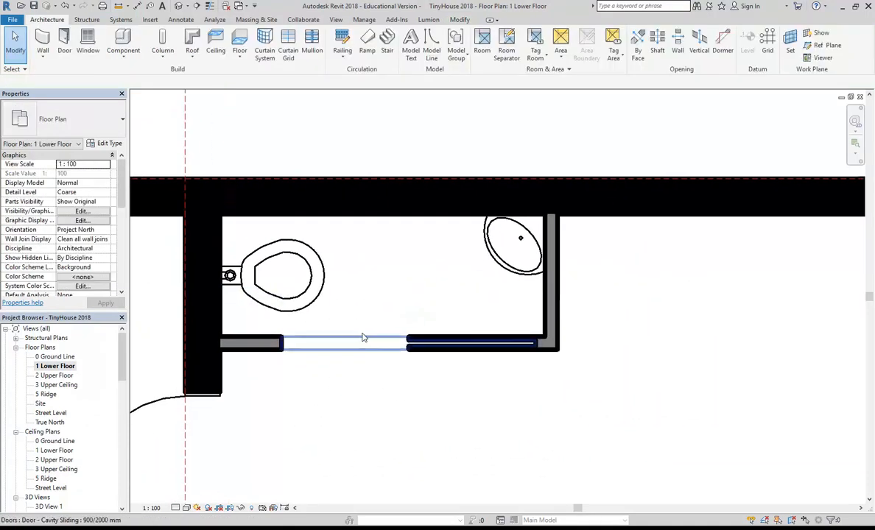
{"action": "left_click", "coordinate": [176, 508]}
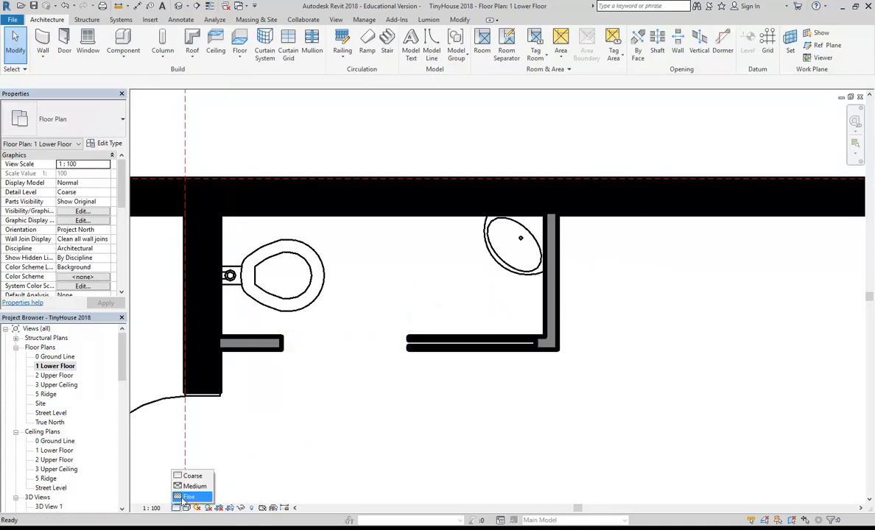
{"action": "left_click", "coordinate": [183, 498]}
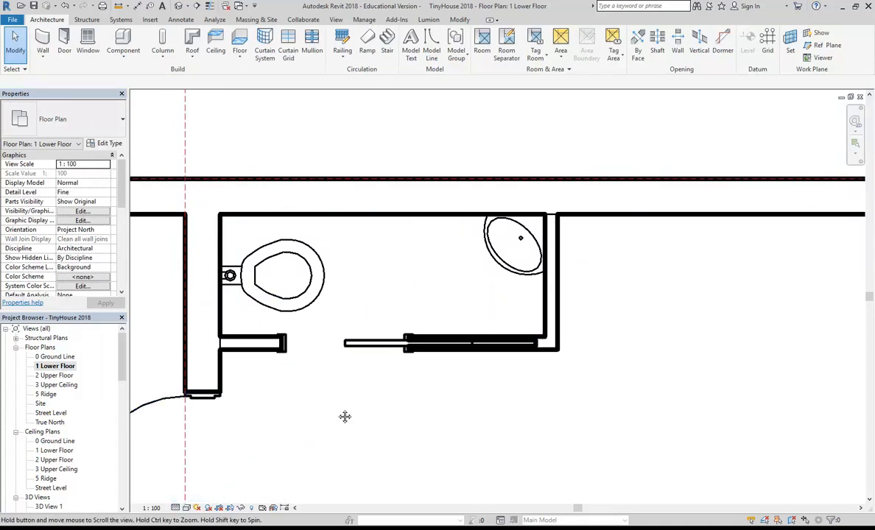
{"action": "scroll", "coordinate": [440, 381], "scroll_direction": "up", "scroll_amount": 4}
{"action": "left_click", "coordinate": [440, 352]}
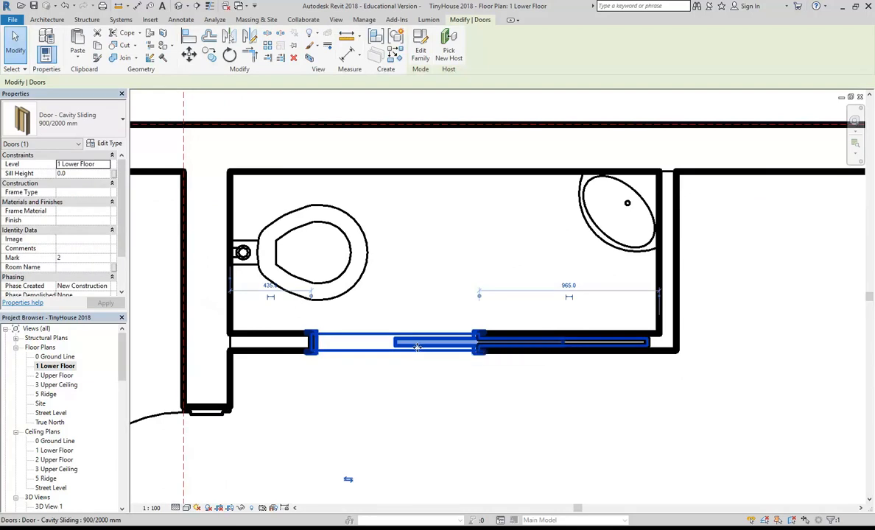
In the door family, make the cavity sliding panel visible at Coarse detail too.
{"action": "left_click", "coordinate": [422, 53]}
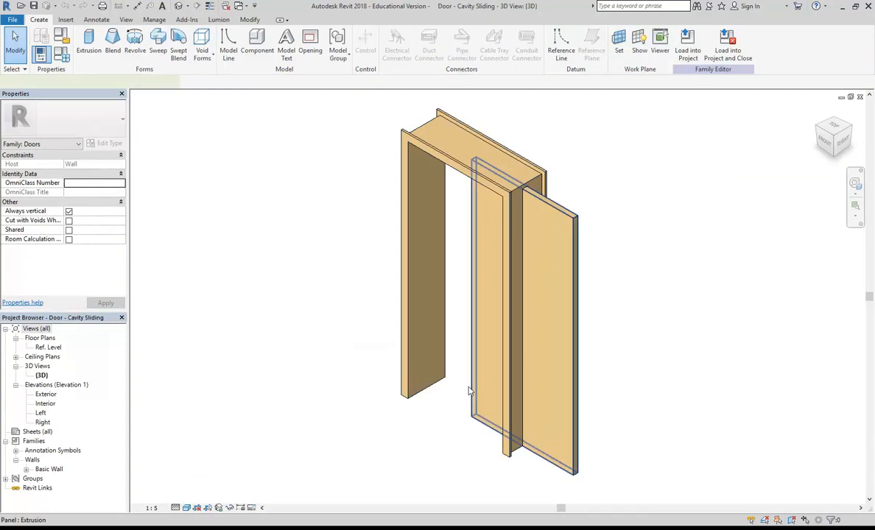
{"action": "left_click", "coordinate": [469, 392]}
{"action": "middle_click_drag", "start_coordinate": [383, 322], "coordinate": [299, 321]}
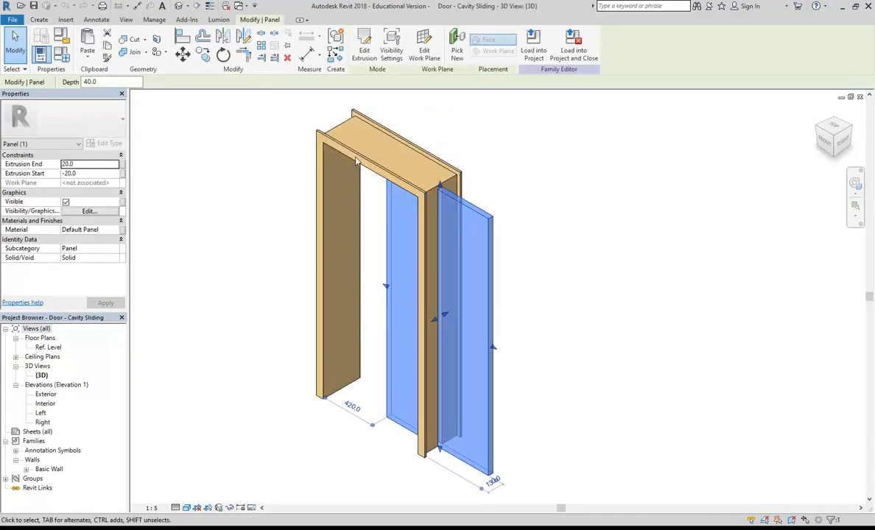
{"action": "left_click", "coordinate": [391, 49]}
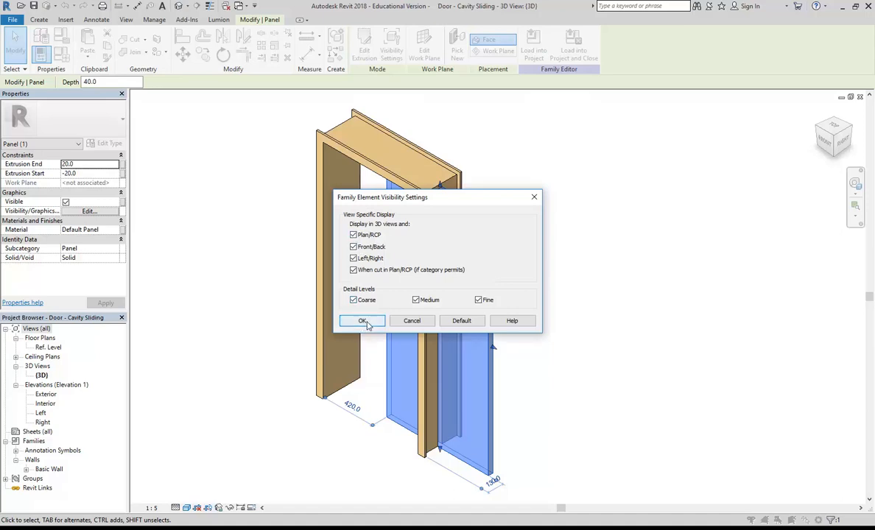
{"action": "left_click", "coordinate": [363, 322]}
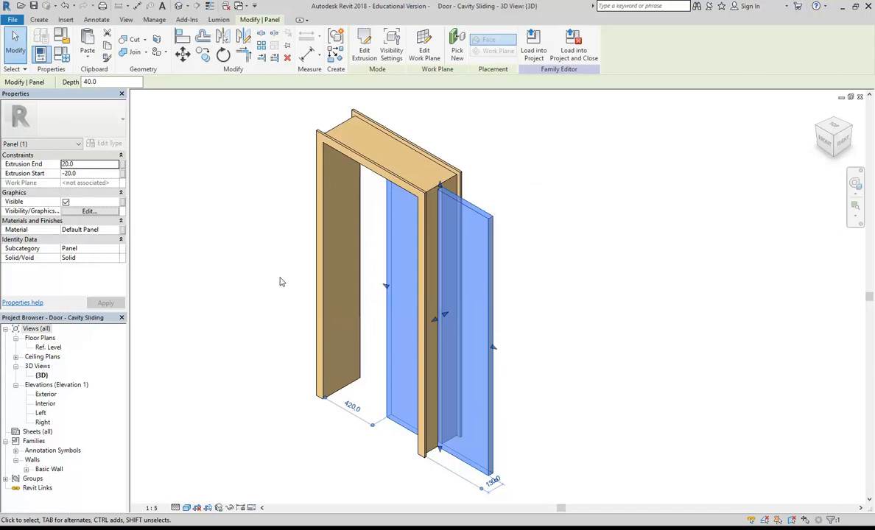
{"action": "left_click", "coordinate": [280, 282]}
Save the edited door family, overwriting the file, and load it into the TinyHouse project.
{"action": "left_click", "coordinate": [34, 6]}
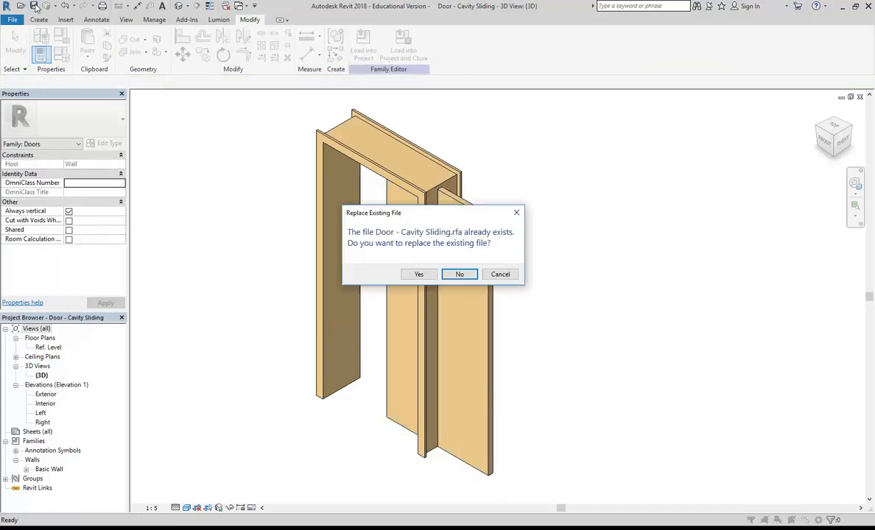
{"action": "left_click", "coordinate": [406, 276]}
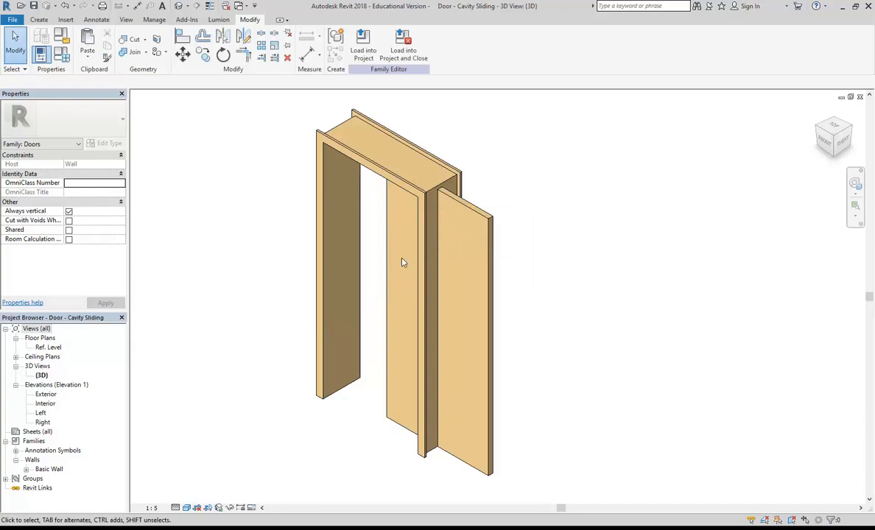
{"action": "left_click", "coordinate": [363, 44]}
{"action": "left_click", "coordinate": [409, 347]}
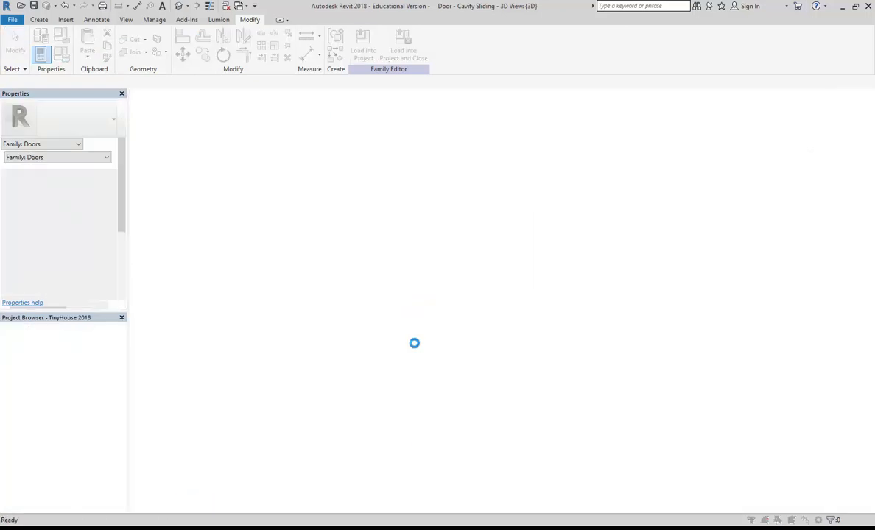
Overwrite the existing door family version and set the plan view to Coarse detail.
{"action": "left_click", "coordinate": [374, 230]}
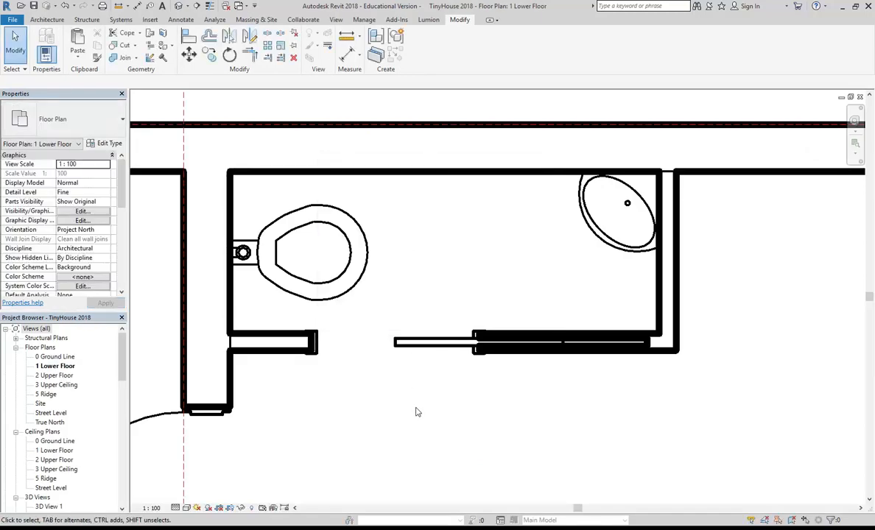
{"action": "left_click", "coordinate": [176, 508]}
{"action": "left_click", "coordinate": [185, 476]}
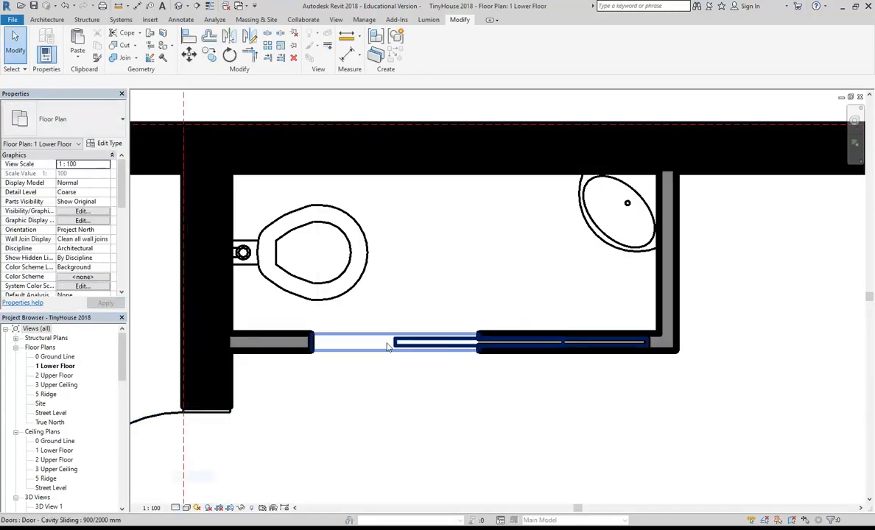
{"action": "scroll", "coordinate": [391, 413], "scroll_direction": "down", "scroll_amount": 1}
{"action": "scroll", "coordinate": [401, 404], "scroll_direction": "up", "scroll_amount": 1}
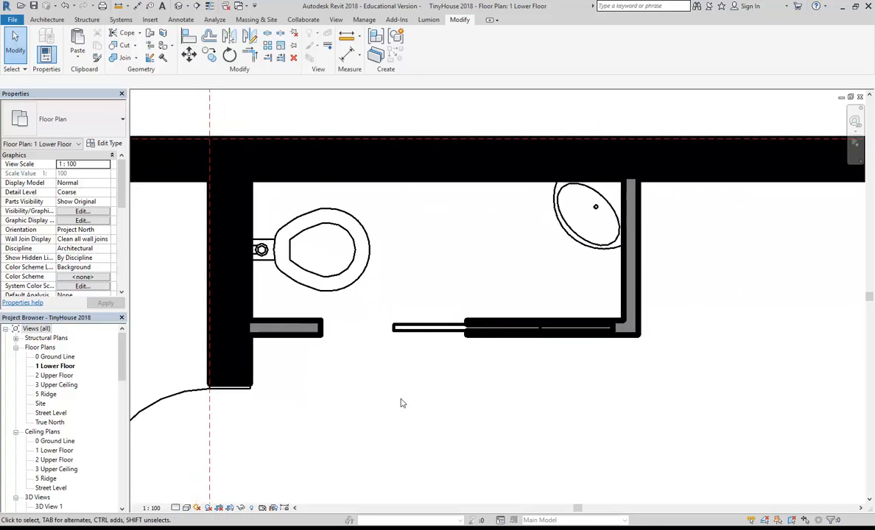
Flip the sliding door's hand and nudge it along the wall to read 1000 and 400.
{"action": "left_click", "coordinate": [428, 328]}
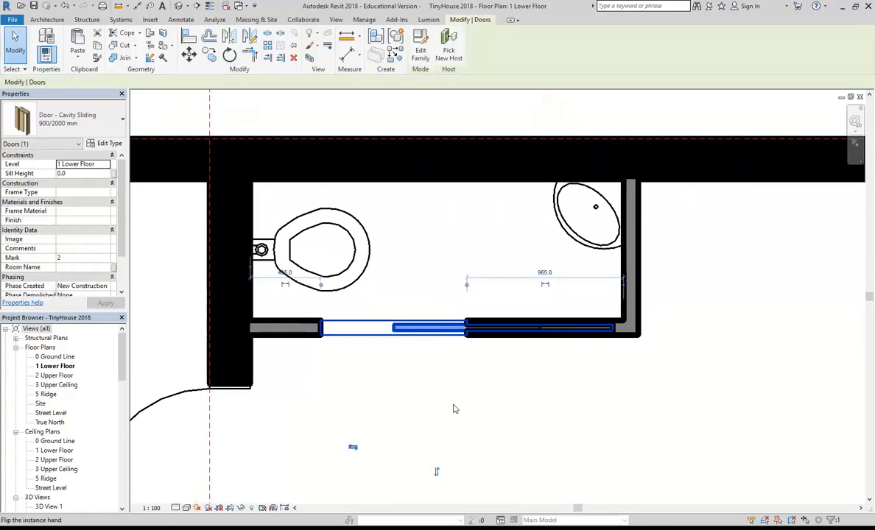
{"action": "left_click", "coordinate": [354, 450]}
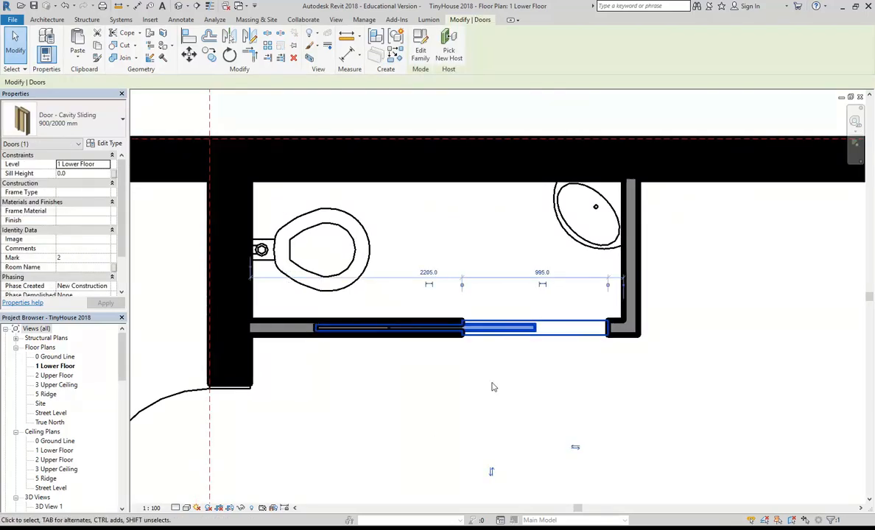
{"action": "key", "text": "shift+Left"}
{"action": "key", "text": "shift+Left"}
{"action": "key", "text": "shift+Left"}
{"action": "key", "text": "shift+Left"}
{"action": "key", "text": "Right"}
{"action": "key", "text": "Right"}
{"action": "key", "text": "Right"}
{"action": "key", "text": "Right"}
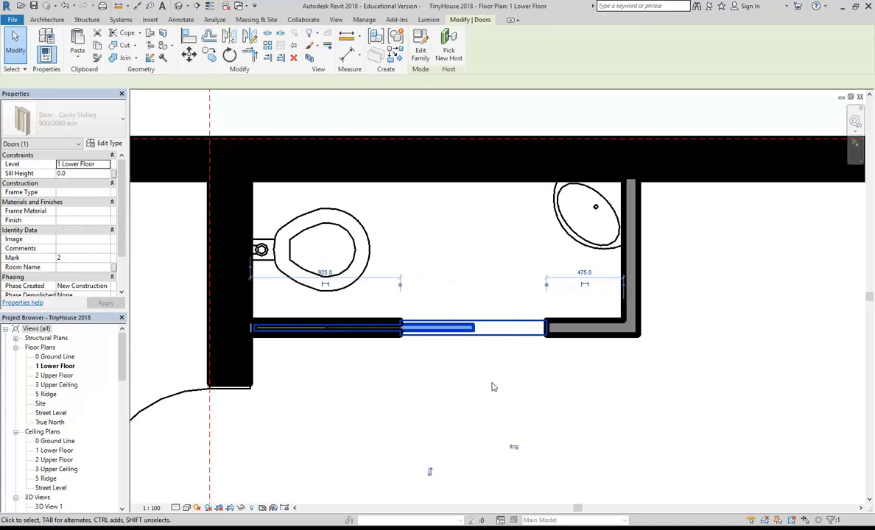
{"action": "key", "text": "Right"}
{"action": "scroll", "coordinate": [435, 378], "scroll_direction": "up", "scroll_amount": 3}
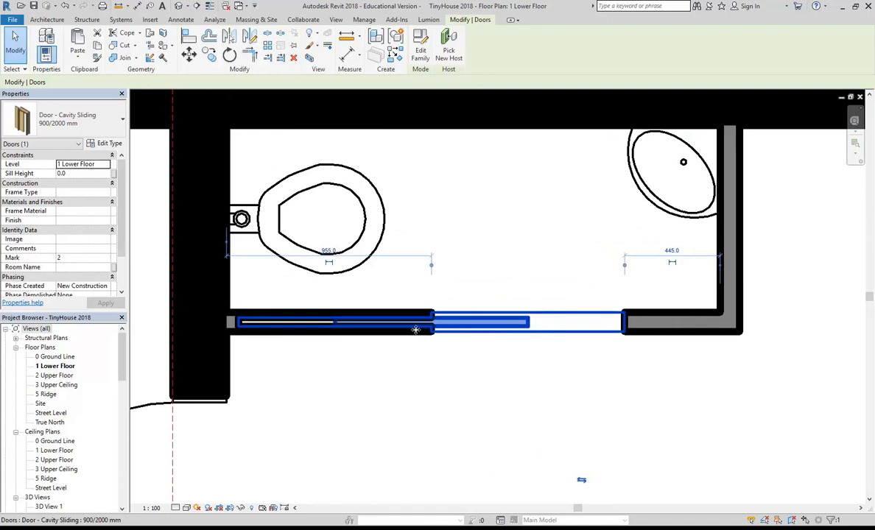
{"action": "scroll", "coordinate": [406, 320], "scroll_direction": "down", "scroll_amount": 2}
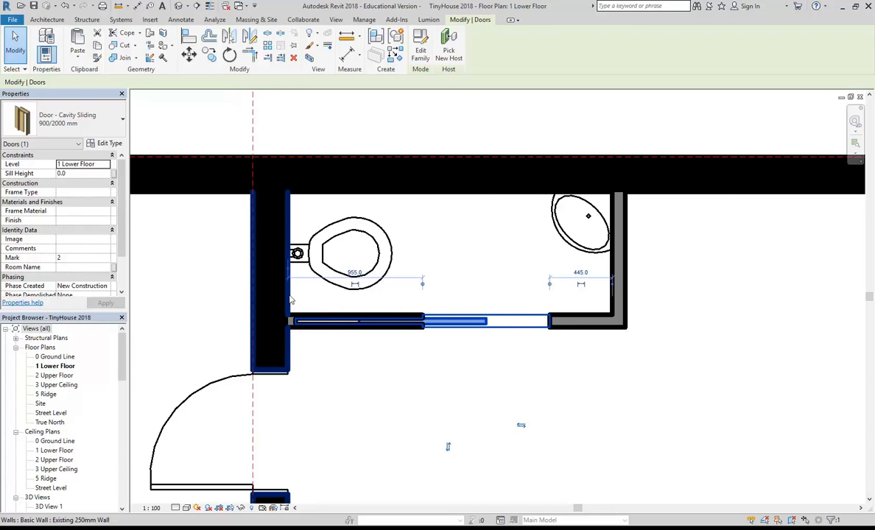
{"action": "key", "text": "Right"}
{"action": "key", "text": "Right"}
{"action": "key", "text": "Right"}
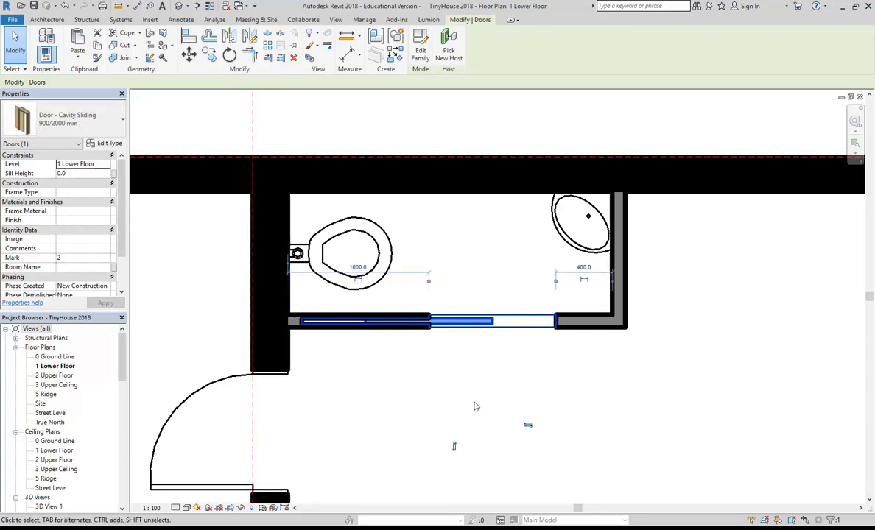
{"action": "left_click", "coordinate": [475, 407]}
{"action": "scroll", "coordinate": [453, 406], "scroll_direction": "down", "scroll_amount": 3}
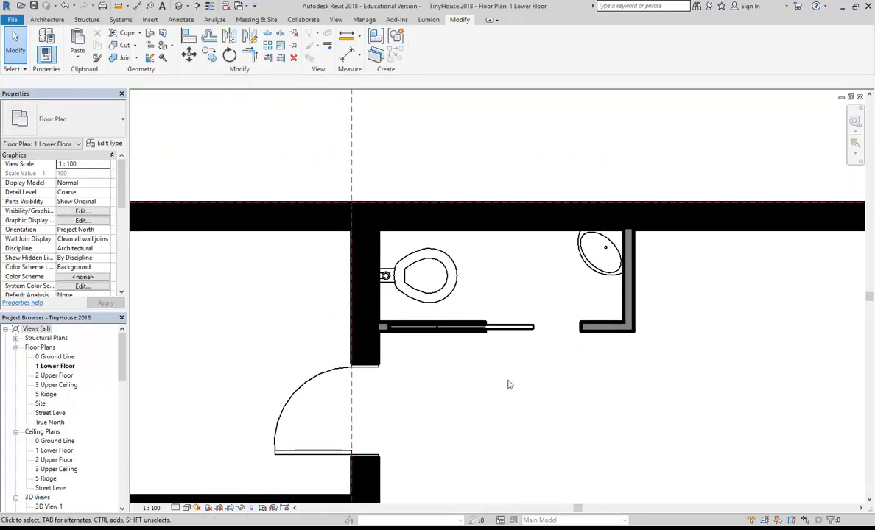
{"action": "scroll", "coordinate": [453, 363], "scroll_direction": "down", "scroll_amount": 2}
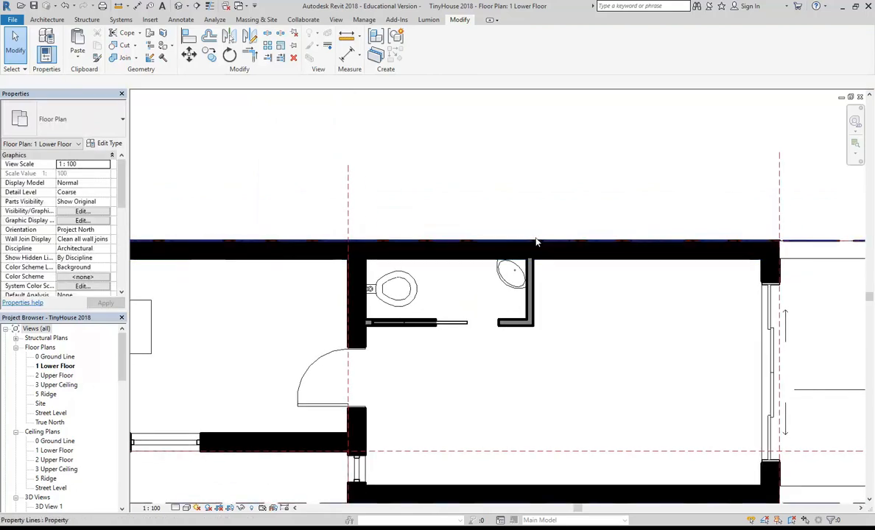
{"action": "scroll", "coordinate": [407, 338], "scroll_direction": "up", "scroll_amount": 4}
Edit the Small Corner Sink family and select its Void Revolve in the 3D view.
{"action": "left_click", "coordinate": [409, 336]}
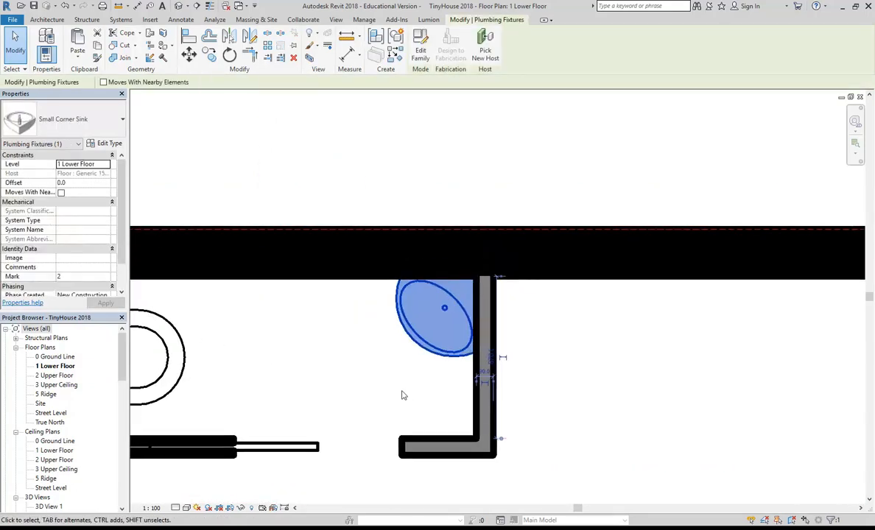
{"action": "left_click", "coordinate": [421, 43]}
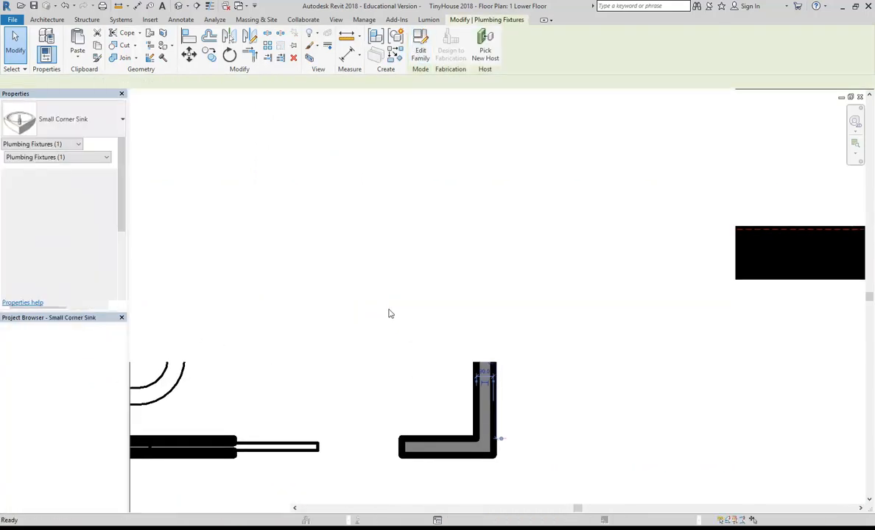
{"action": "middle_click_drag", "start_coordinate": [425, 315], "coordinate": [416, 452], "text": "shift"}
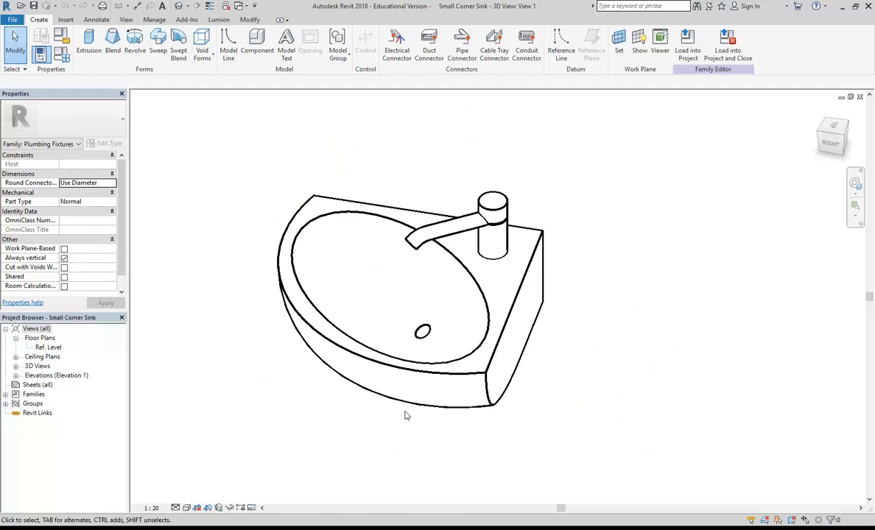
{"action": "left_click", "coordinate": [363, 333]}
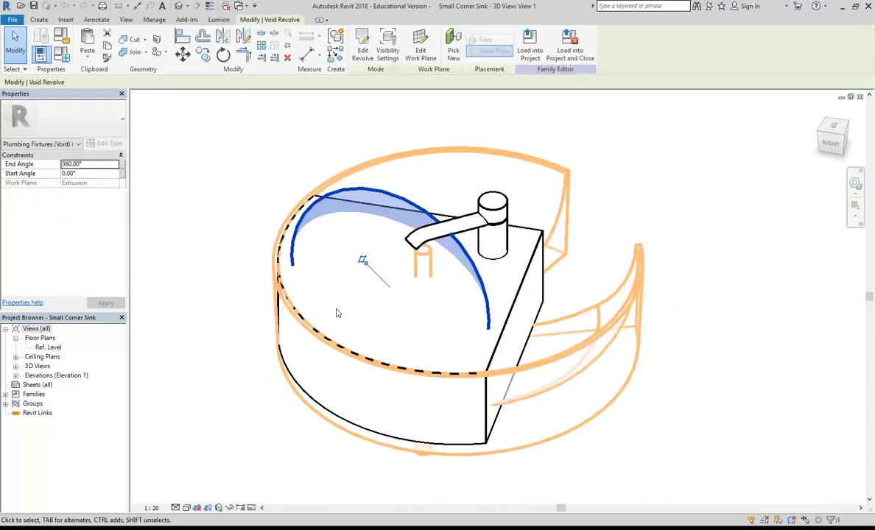
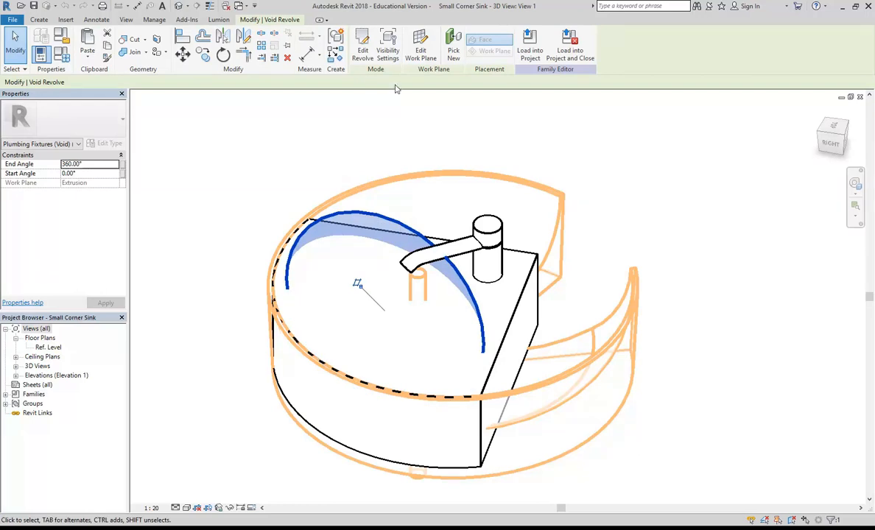
Resize the void revolve's bowl arc from 232.5 × 140 to 200 long and 120 deep, and finish the revolve.
{"action": "left_click", "coordinate": [363, 50]}
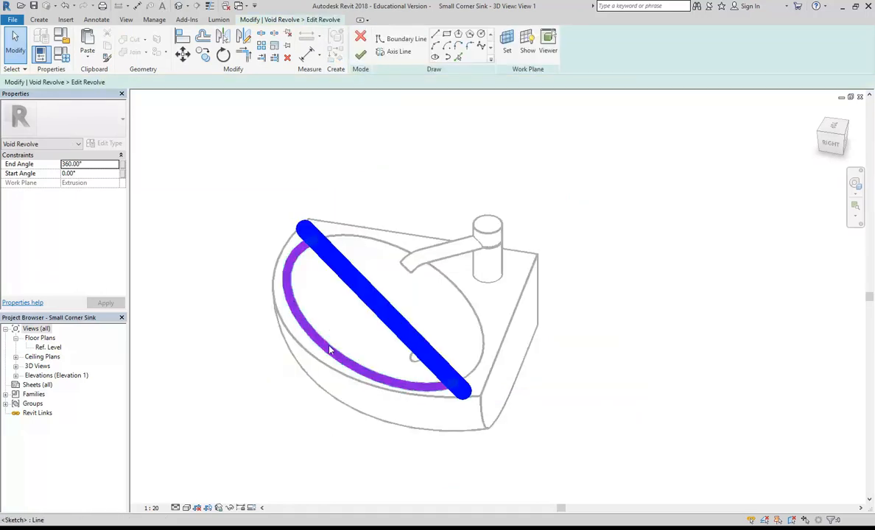
{"action": "left_click", "coordinate": [305, 320]}
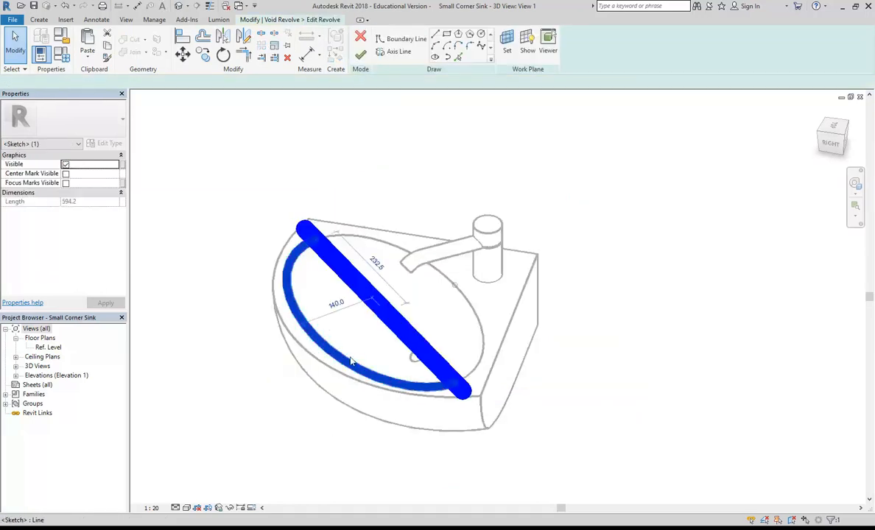
{"action": "left_click", "coordinate": [374, 262]}
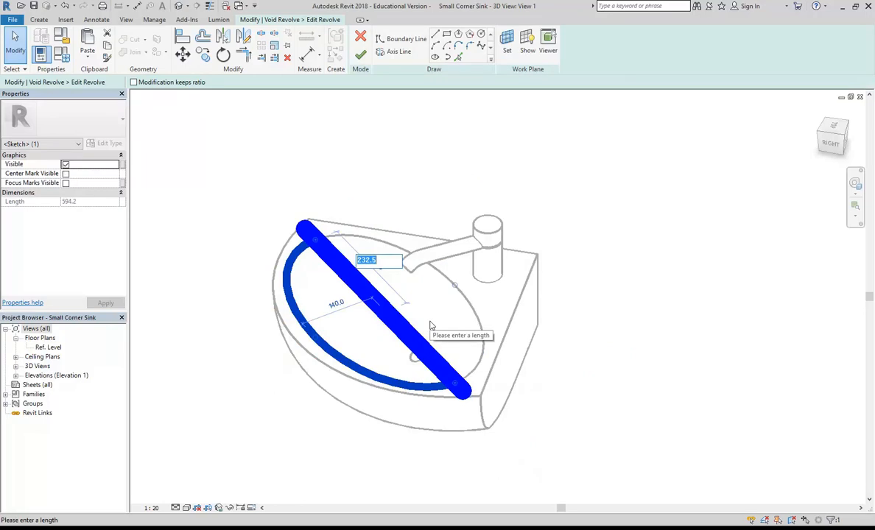
{"action": "type", "text": "200"}
{"action": "key", "text": "Return"}
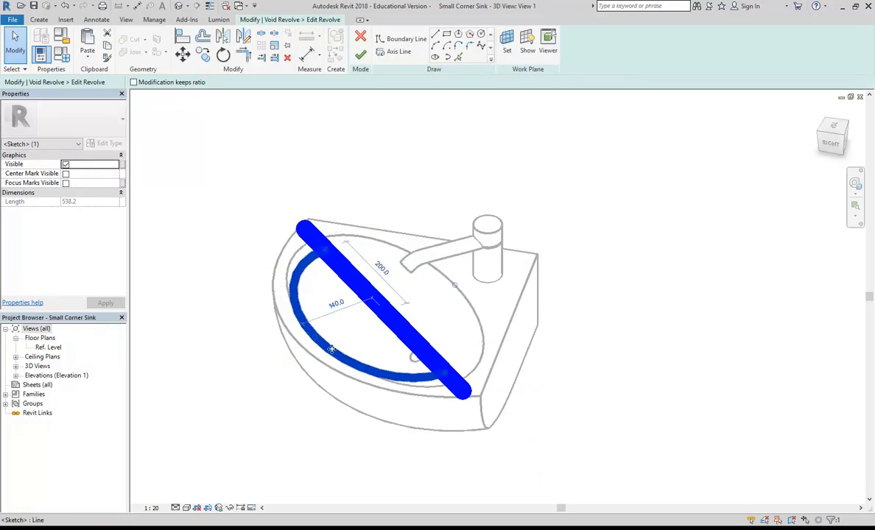
{"action": "left_click", "coordinate": [332, 303]}
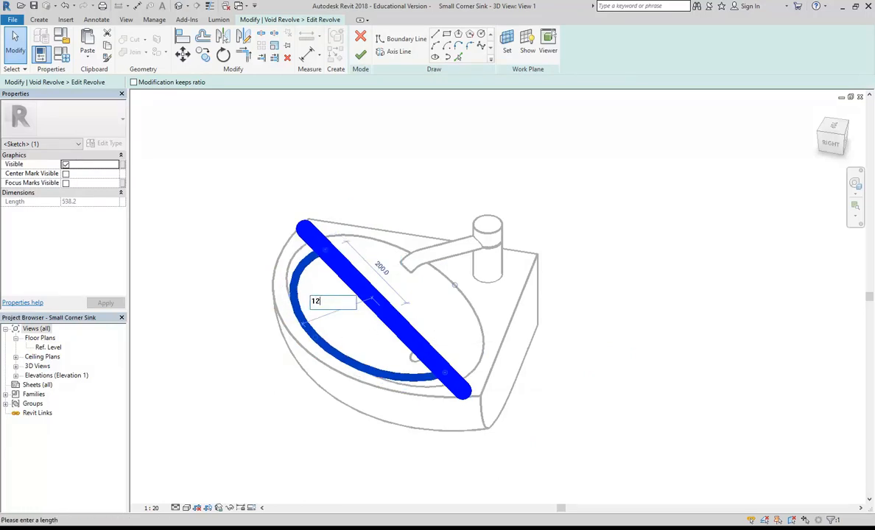
{"action": "type", "text": "120"}
{"action": "key", "text": "Return"}
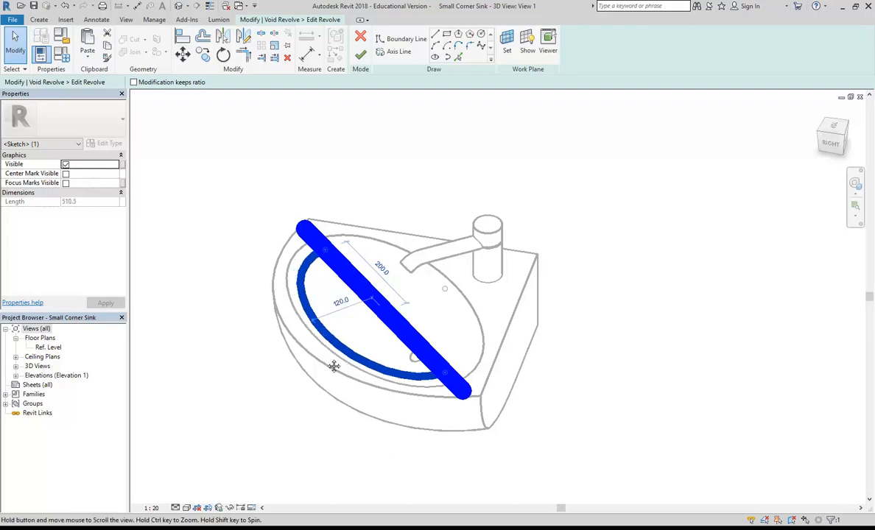
{"action": "scroll", "coordinate": [317, 310], "scroll_direction": "up", "scroll_amount": 2}
{"action": "key", "text": "Escape"}
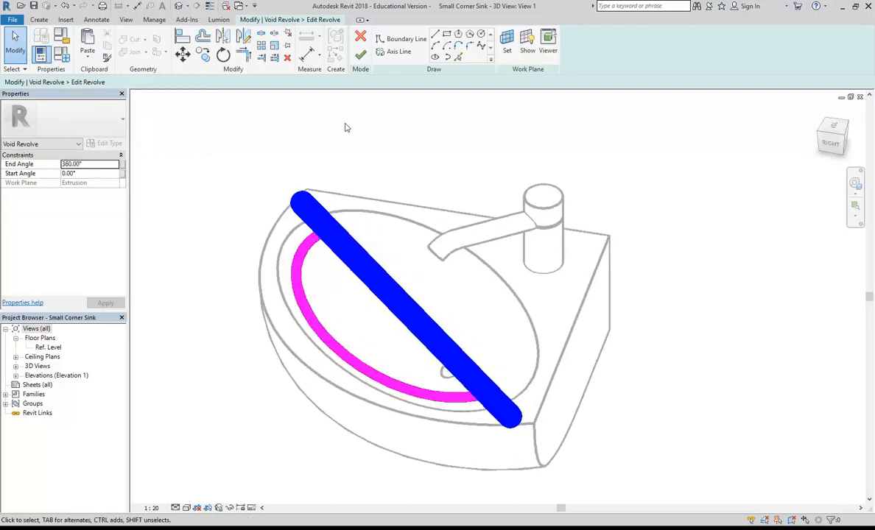
{"action": "left_click", "coordinate": [360, 54]}
{"action": "scroll", "coordinate": [240, 225], "scroll_direction": "down", "scroll_amount": 1}
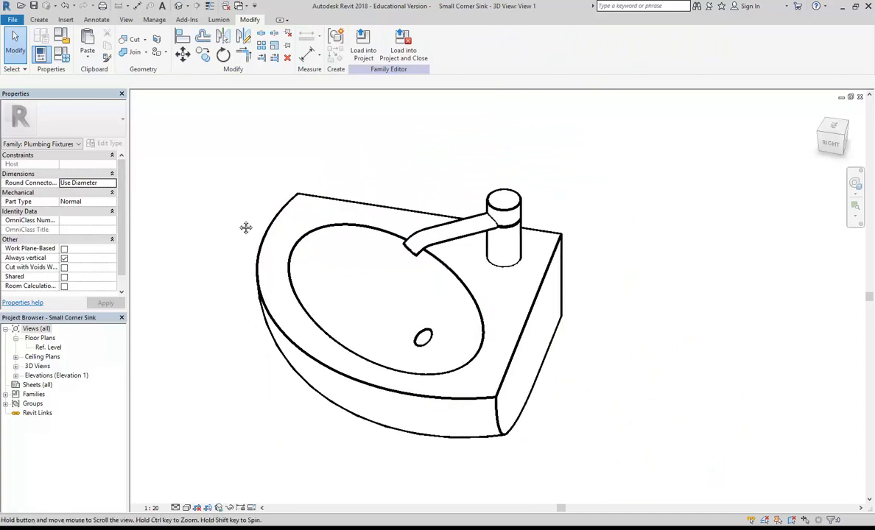
Select the rim void sweep and open its profile sketch for editing.
{"action": "left_click", "coordinate": [303, 359]}
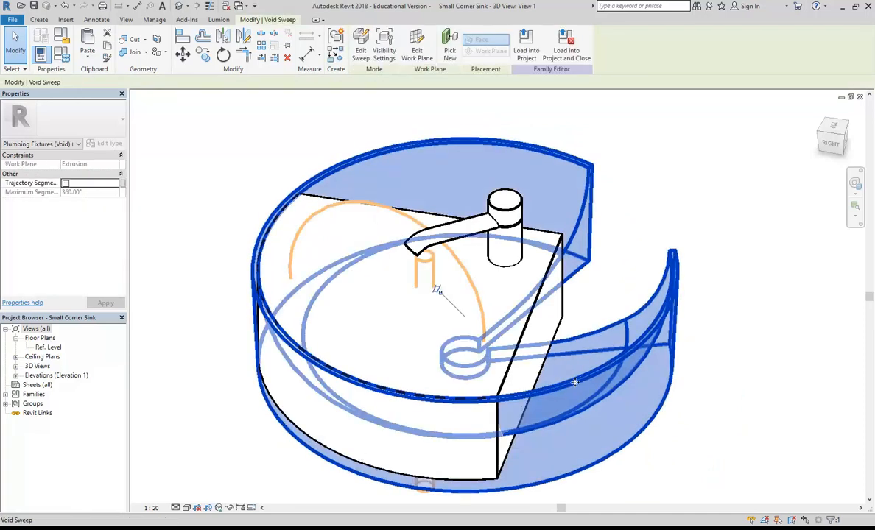
{"action": "left_click", "coordinate": [361, 47]}
{"action": "left_click", "coordinate": [543, 57]}
{"action": "middle_click_drag", "start_coordinate": [328, 402], "coordinate": [288, 378], "text": "shift"}
{"action": "scroll", "coordinate": [306, 410], "scroll_direction": "up", "scroll_amount": 2}
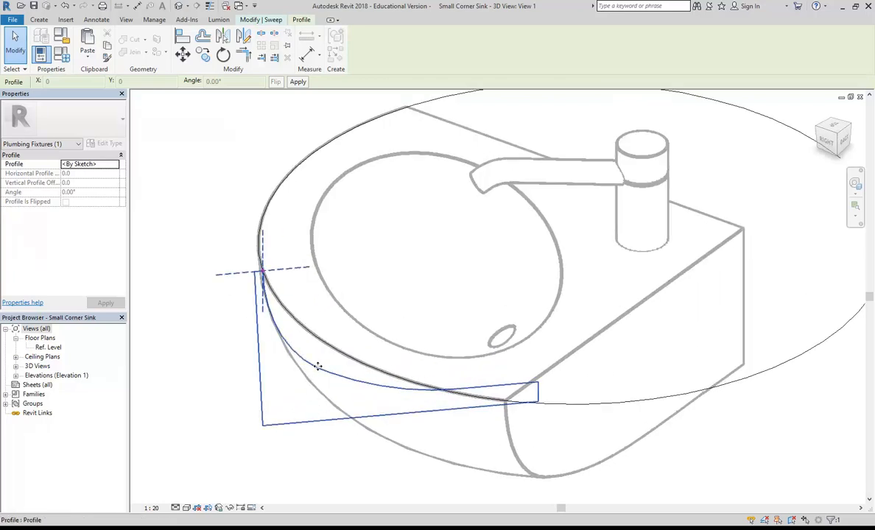
{"action": "scroll", "coordinate": [318, 340], "scroll_direction": "down", "scroll_amount": 1}
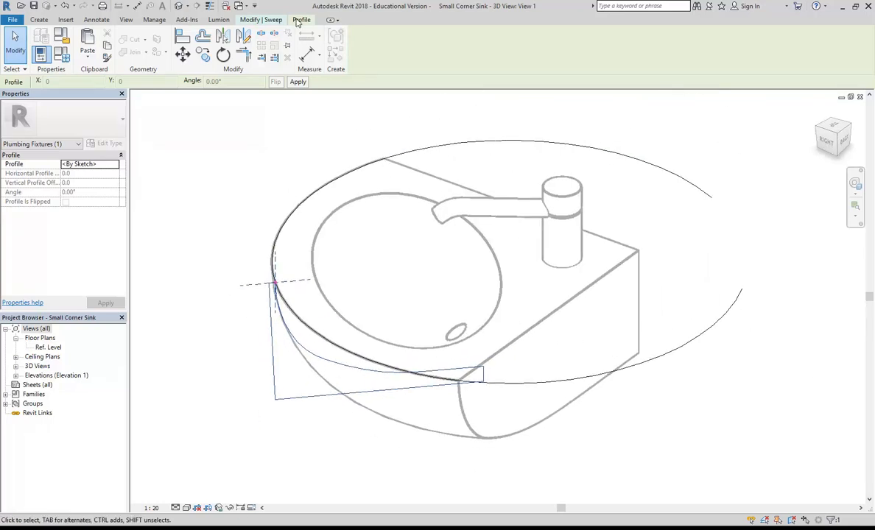
{"action": "left_click", "coordinate": [248, 21]}
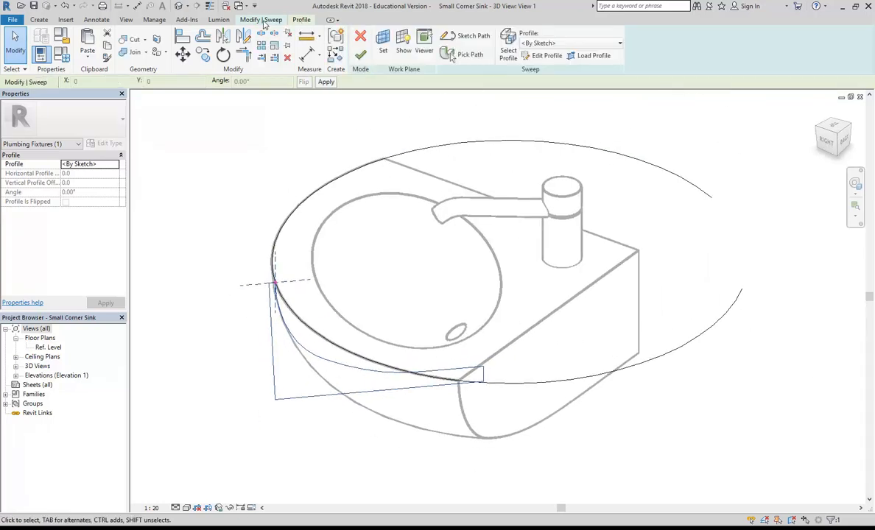
{"action": "left_click", "coordinate": [546, 57]}
{"action": "scroll", "coordinate": [354, 336], "scroll_direction": "up", "scroll_amount": 3}
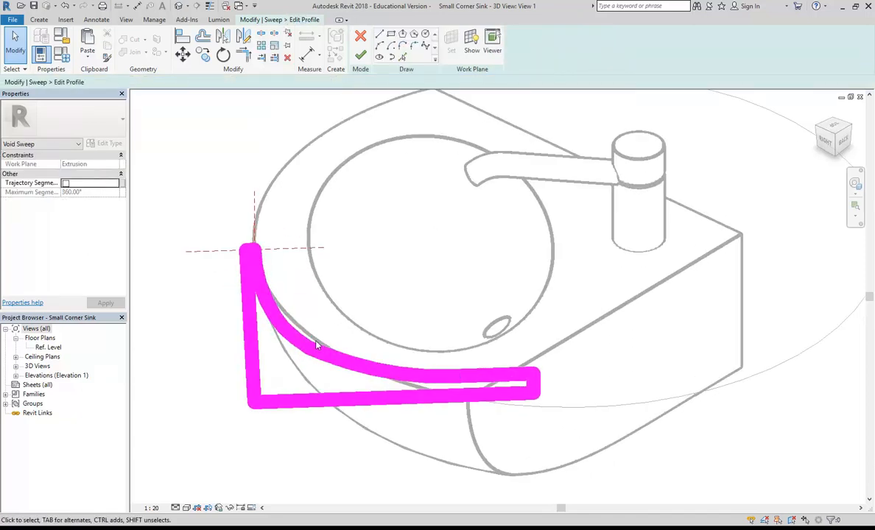
Offset the curved profile lines 30 inward.
{"action": "left_click", "coordinate": [203, 36]}
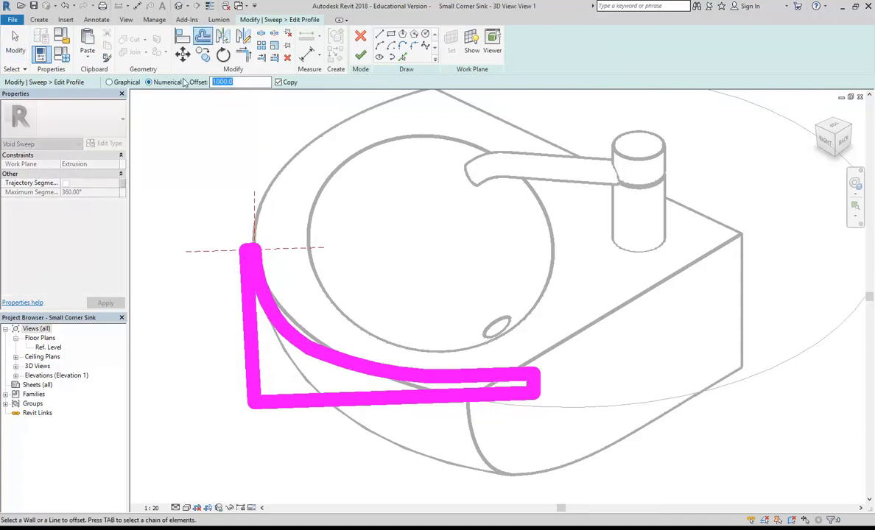
{"action": "scroll", "coordinate": [284, 301], "scroll_direction": "down", "scroll_amount": 1}
{"action": "scroll", "coordinate": [281, 301], "scroll_direction": "up", "scroll_amount": 1}
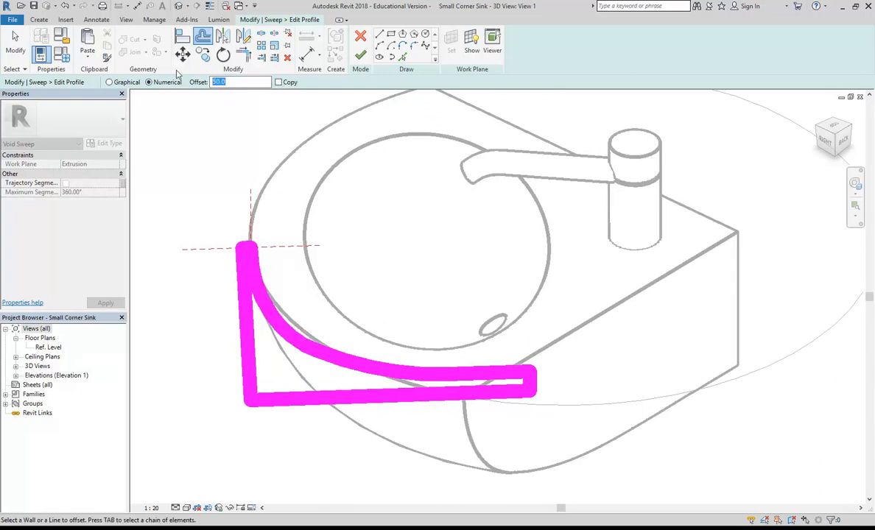
{"action": "left_click", "coordinate": [279, 324]}
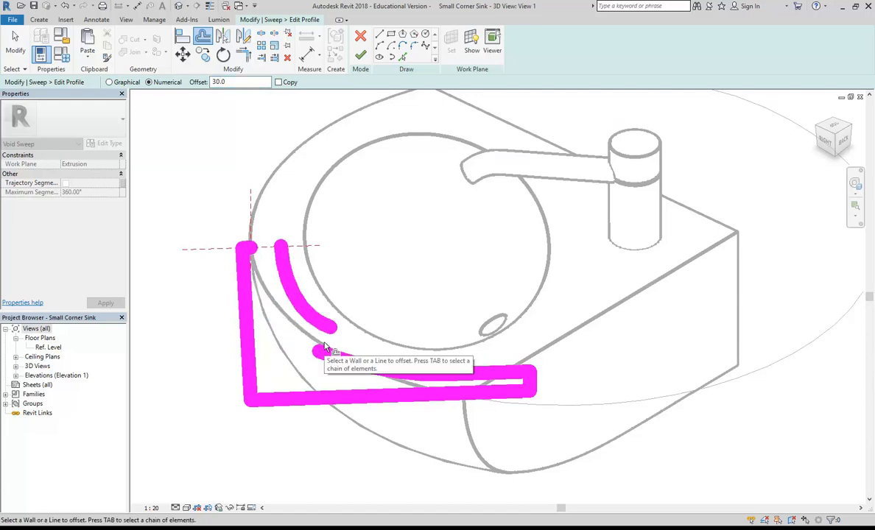
{"action": "left_click", "coordinate": [337, 361]}
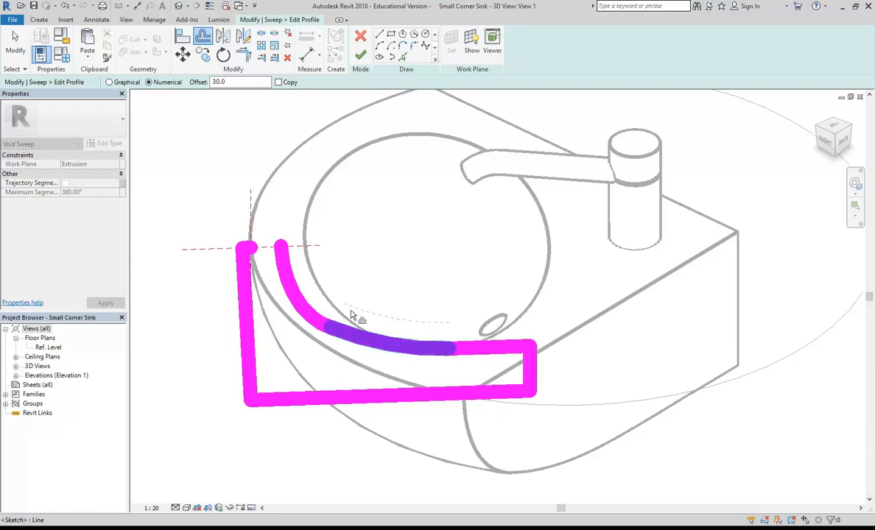
Trim the corners and extend the top line to close the profile, then finish the sketch.
{"action": "key", "text": "t"}
{"action": "key", "text": "r"}
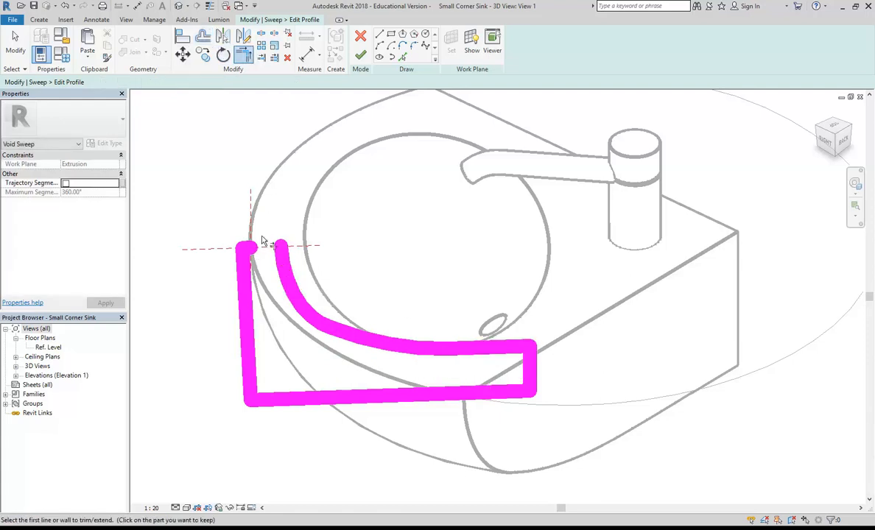
{"action": "scroll", "coordinate": [264, 243], "scroll_direction": "up", "scroll_amount": 3}
{"action": "left_click", "coordinate": [243, 261]}
{"action": "key", "text": "Escape"}
{"action": "key", "text": "Escape"}
{"action": "left_click", "coordinate": [246, 253]}
{"action": "scroll", "coordinate": [246, 254], "scroll_direction": "up", "scroll_amount": 1}
{"action": "key", "text": "Escape"}
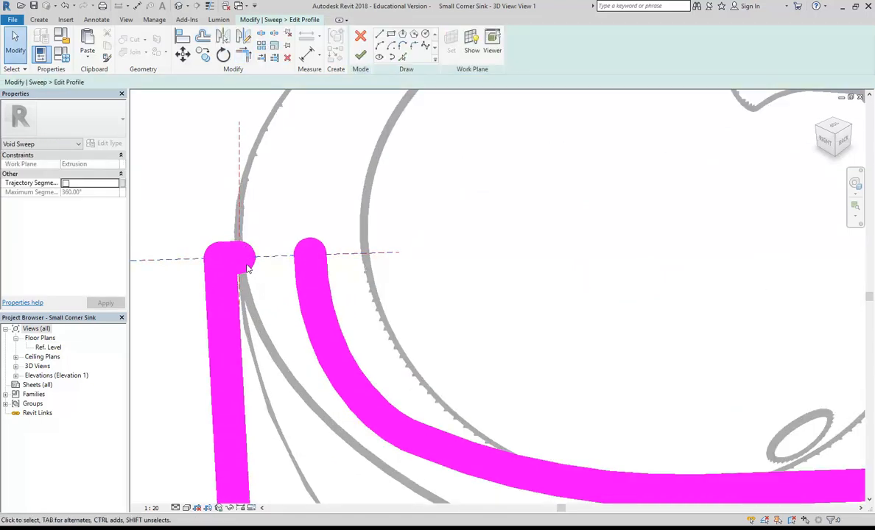
{"action": "left_click_drag", "start_coordinate": [292, 287], "coordinate": [292, 288]}
{"action": "left_click_drag", "start_coordinate": [239, 256], "coordinate": [309, 252]}
{"action": "left_click", "coordinate": [304, 213]}
{"action": "scroll", "coordinate": [304, 212], "scroll_direction": "down", "scroll_amount": 2}
{"action": "middle_click_drag", "start_coordinate": [405, 242], "coordinate": [368, 277]}
{"action": "left_click", "coordinate": [360, 56]}
Finish the reshaped void sweep, unjoining elements when prompted.
{"action": "left_click", "coordinate": [206, 177]}
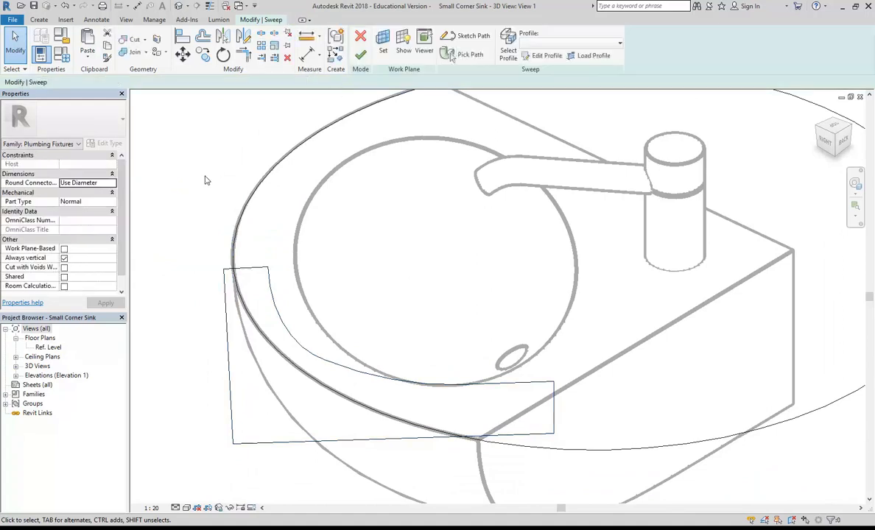
{"action": "left_click", "coordinate": [359, 56]}
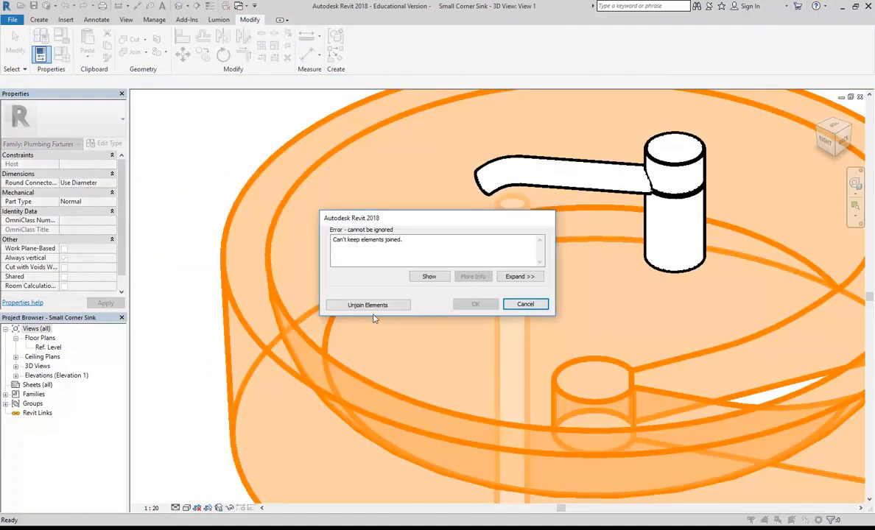
{"action": "left_click", "coordinate": [371, 306]}
{"action": "left_click", "coordinate": [203, 163]}
{"action": "scroll", "coordinate": [219, 182], "scroll_direction": "down", "scroll_amount": 3}
{"action": "middle_click_drag", "start_coordinate": [240, 223], "coordinate": [258, 379], "text": "shift"}
Enlarge the sweep profile by moving its left, top and bottom lines outward, then finish the sweep.
{"action": "left_click", "coordinate": [258, 379]}
{"action": "left_click", "coordinate": [336, 44]}
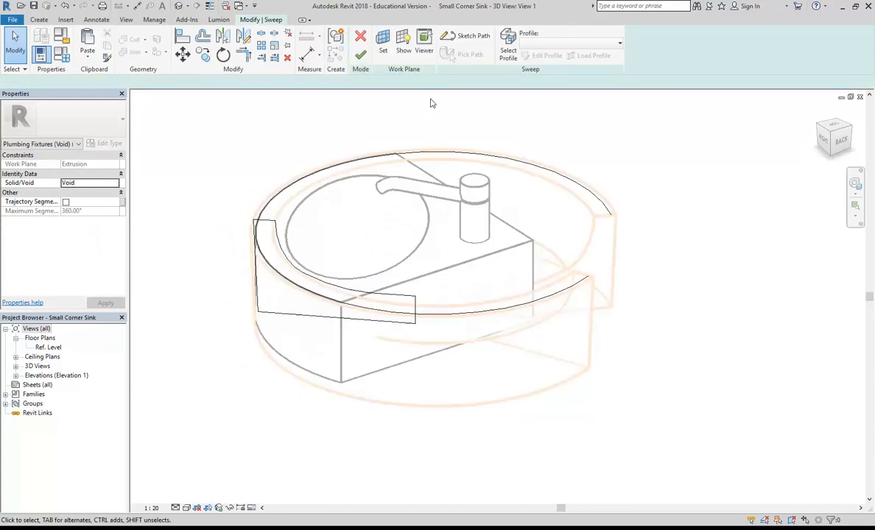
{"action": "left_click", "coordinate": [508, 50]}
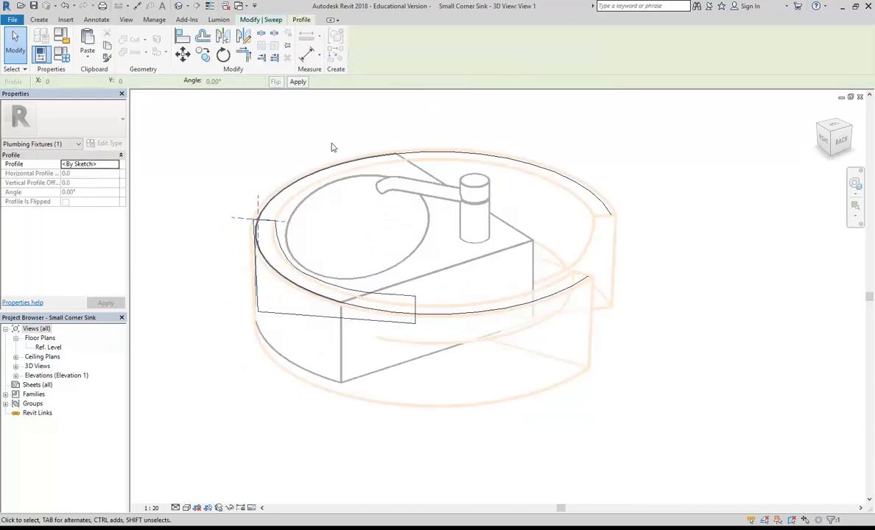
{"action": "left_click", "coordinate": [271, 22]}
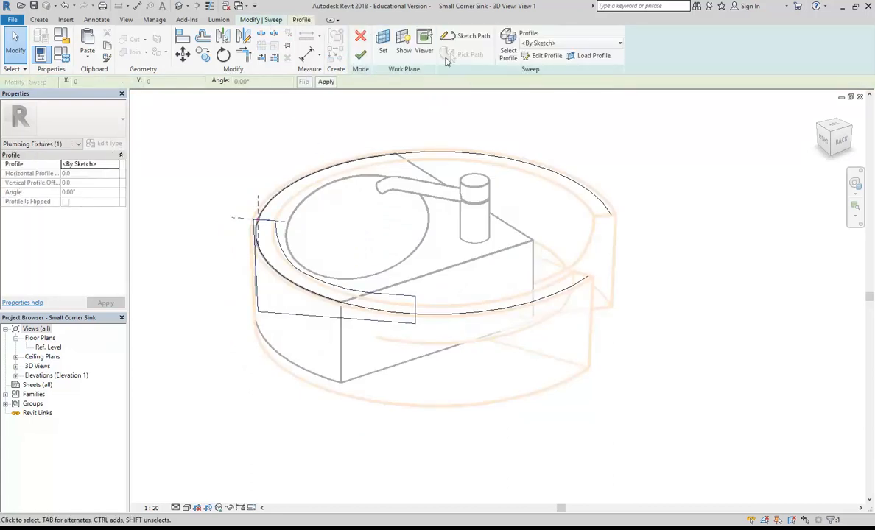
{"action": "left_click", "coordinate": [503, 54]}
{"action": "left_click_drag", "start_coordinate": [255, 274], "coordinate": [227, 273]}
{"action": "left_click_drag", "start_coordinate": [258, 223], "coordinate": [257, 207]}
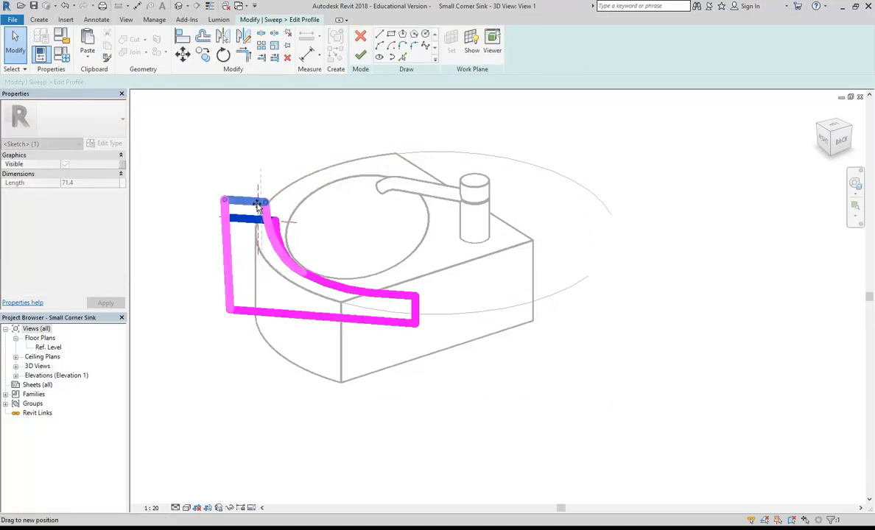
{"action": "left_click", "coordinate": [291, 392]}
{"action": "left_click_drag", "start_coordinate": [296, 313], "coordinate": [289, 343]}
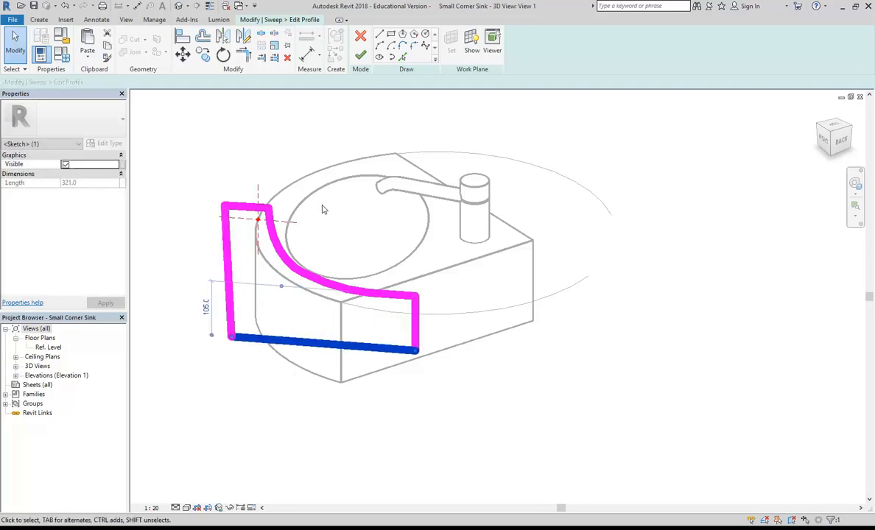
{"action": "left_click", "coordinate": [360, 55]}
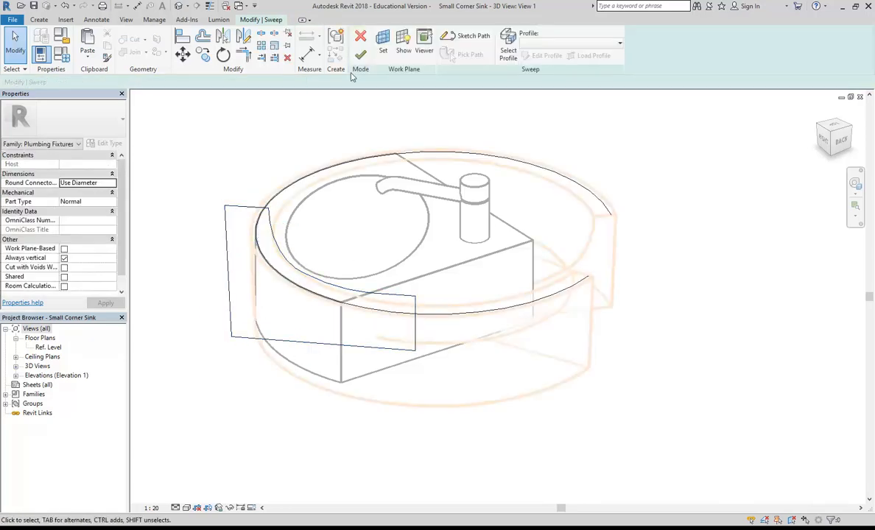
{"action": "left_click", "coordinate": [356, 45]}
Cut the sink with the void sweep and open the Ref. Level floor plan.
{"action": "left_click", "coordinate": [198, 140]}
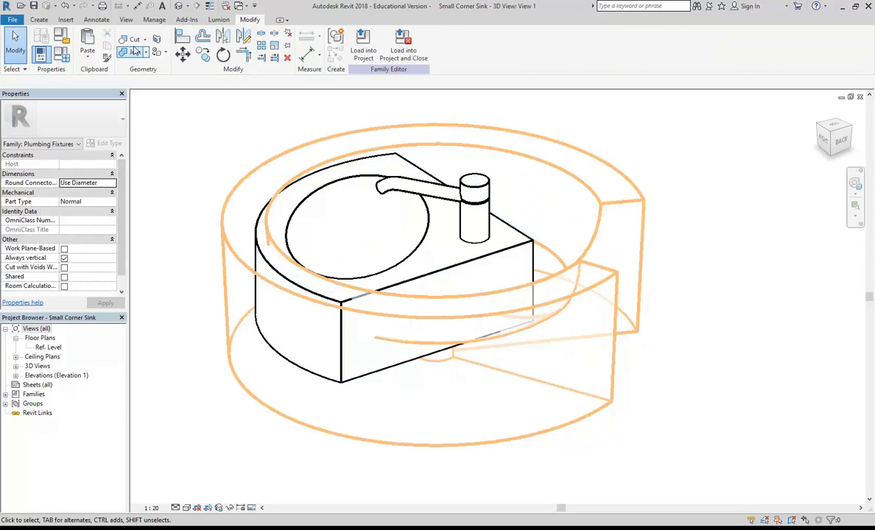
{"action": "left_click", "coordinate": [260, 278]}
{"action": "left_click", "coordinate": [279, 335]}
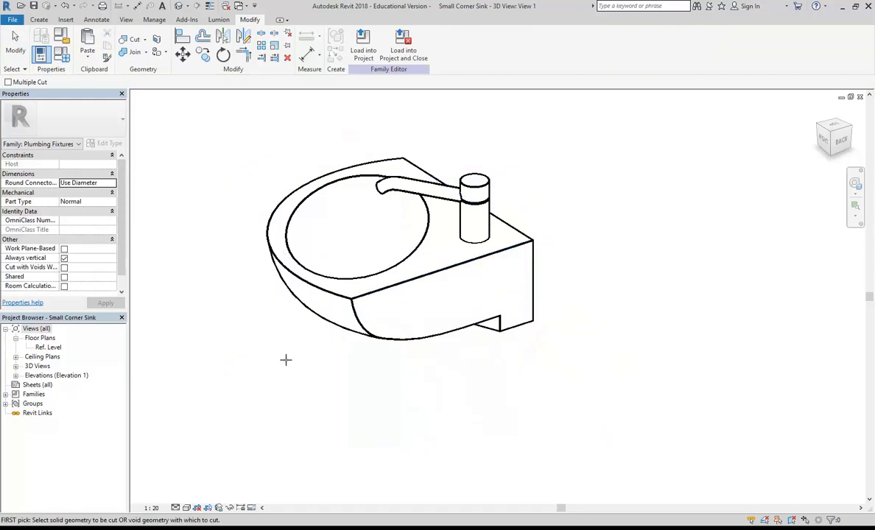
{"action": "key", "text": "Escape"}
{"action": "middle_click_drag", "start_coordinate": [266, 348], "coordinate": [316, 417], "text": "shift"}
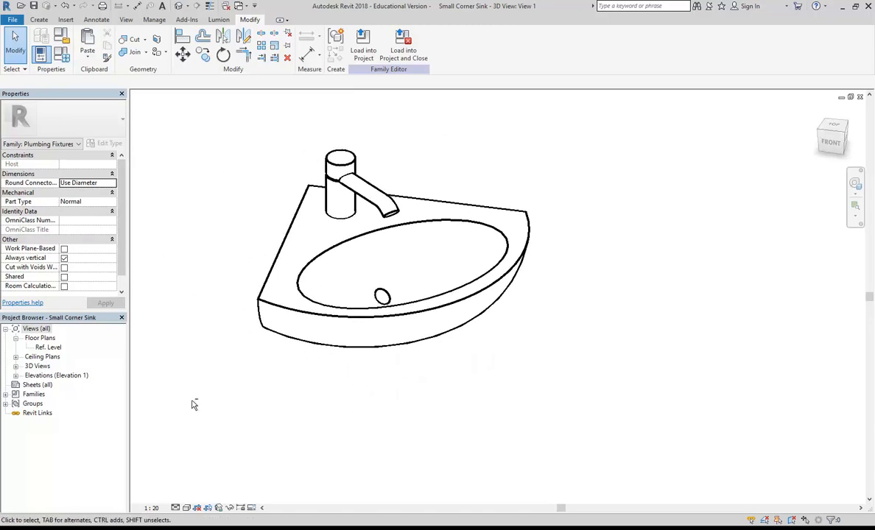
{"action": "double_click", "coordinate": [46, 347]}
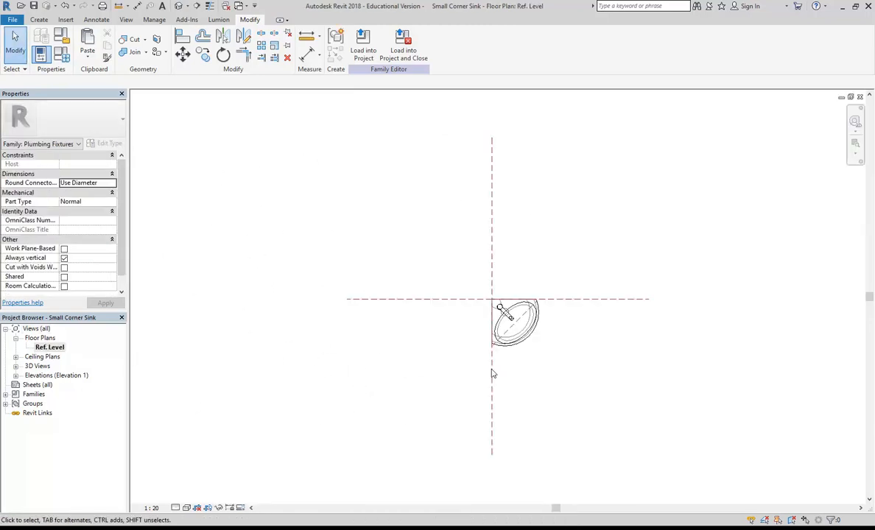
{"action": "scroll", "coordinate": [368, 354], "scroll_direction": "up", "scroll_amount": 5}
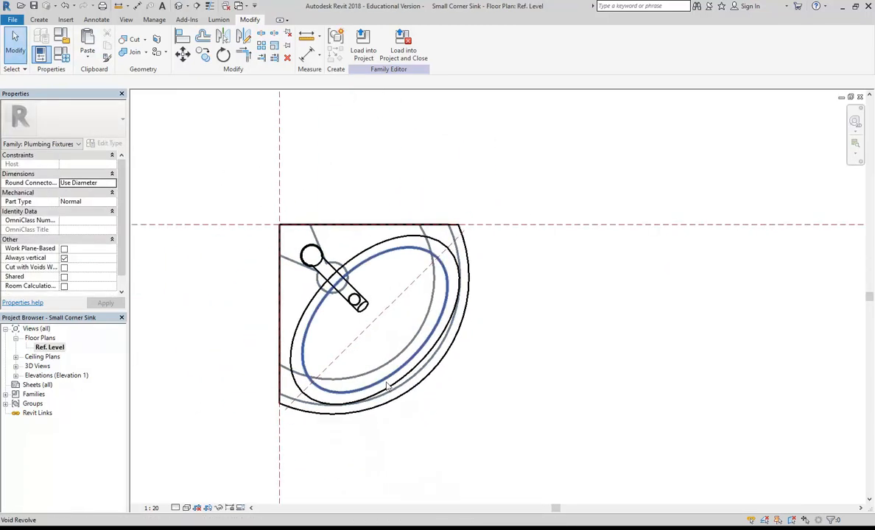
{"action": "middle_click_drag", "start_coordinate": [389, 406], "coordinate": [400, 420]}
{"action": "left_click", "coordinate": [321, 325]}
{"action": "left_click", "coordinate": [428, 467]}
{"action": "middle_click_drag", "start_coordinate": [369, 447], "coordinate": [379, 455]}
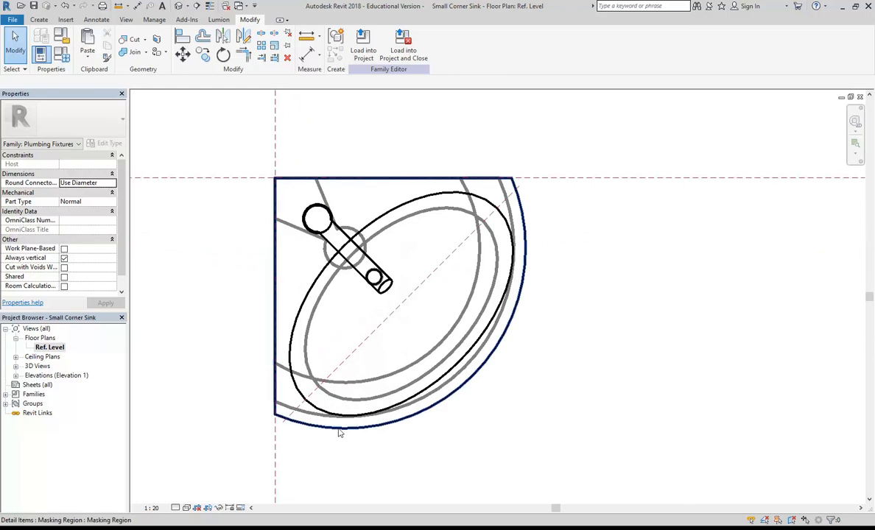
{"action": "left_click", "coordinate": [338, 434]}
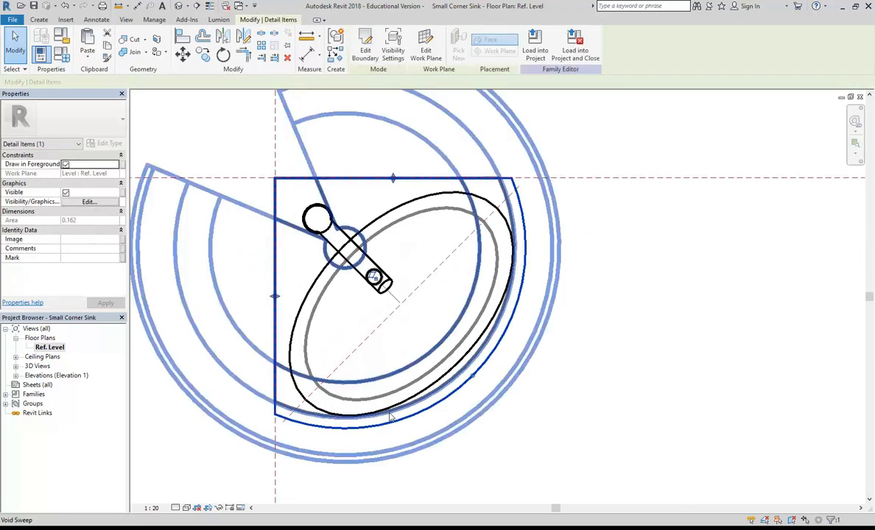
{"action": "middle_click_drag", "start_coordinate": [416, 414], "coordinate": [402, 437]}
{"action": "left_click", "coordinate": [572, 406]}
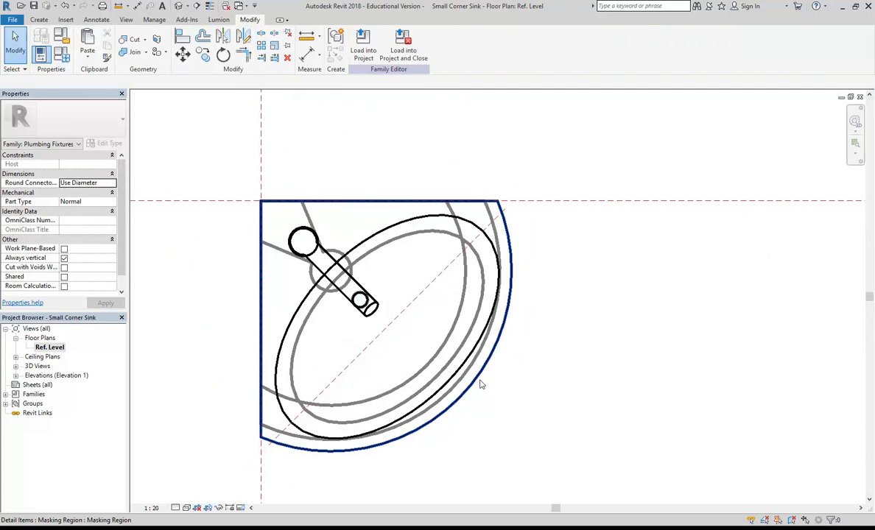
{"action": "middle_click_drag", "start_coordinate": [476, 382], "coordinate": [519, 368]}
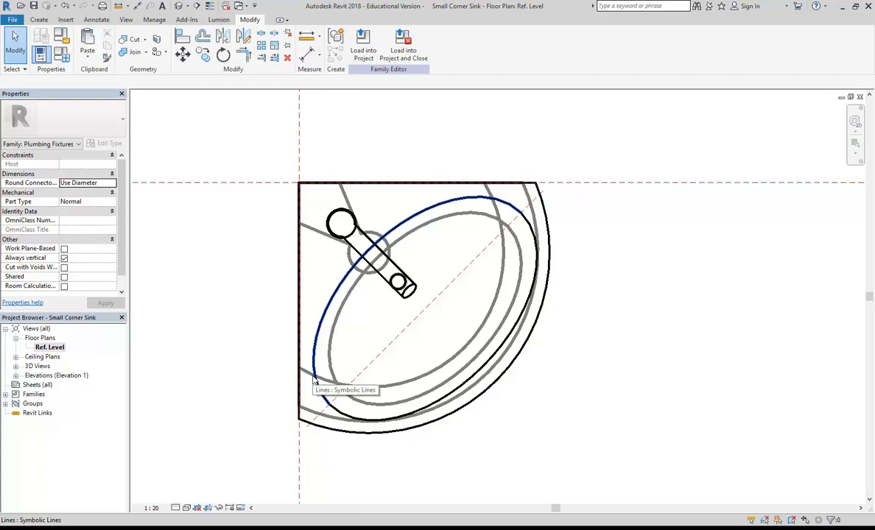
{"action": "middle_click_drag", "start_coordinate": [292, 376], "coordinate": [286, 374]}
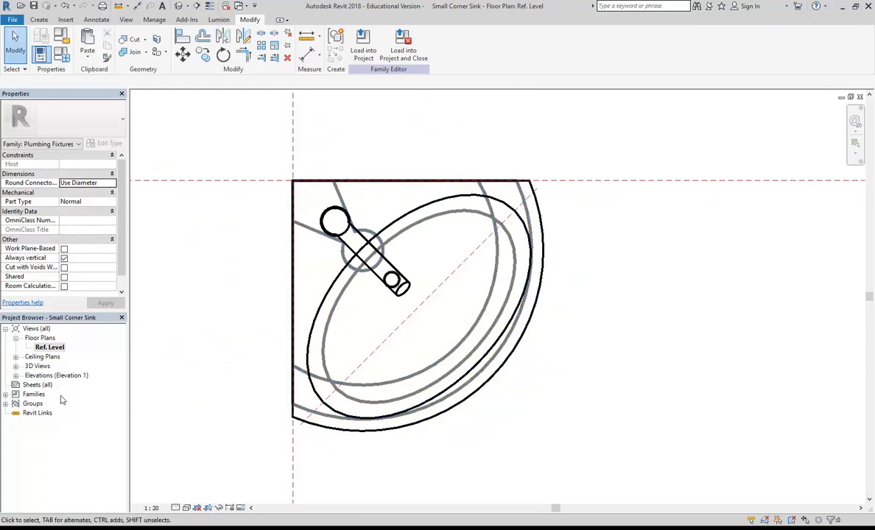
{"action": "left_click", "coordinate": [38, 366]}
{"action": "double_click", "coordinate": [40, 367]}
{"action": "double_click", "coordinate": [42, 394]}
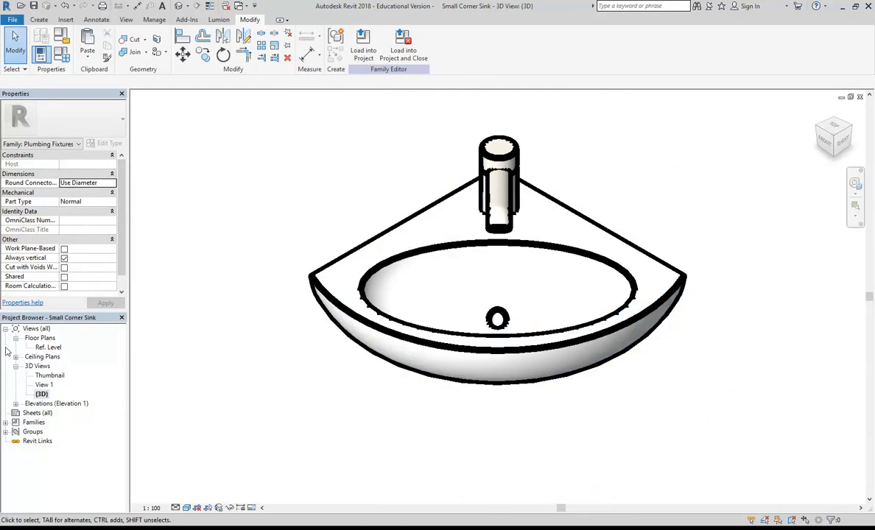
{"action": "double_click", "coordinate": [46, 350]}
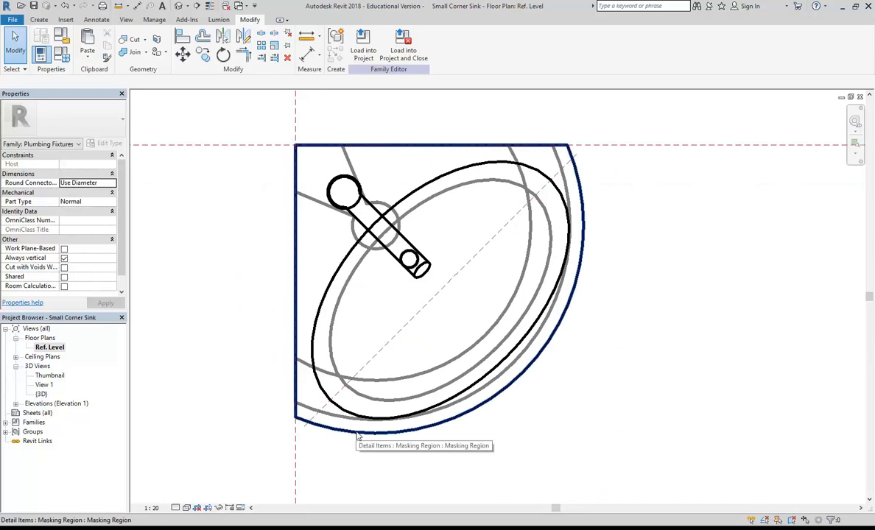
Offset the plan's basin ellipse 30 inward.
{"action": "left_click", "coordinate": [440, 404]}
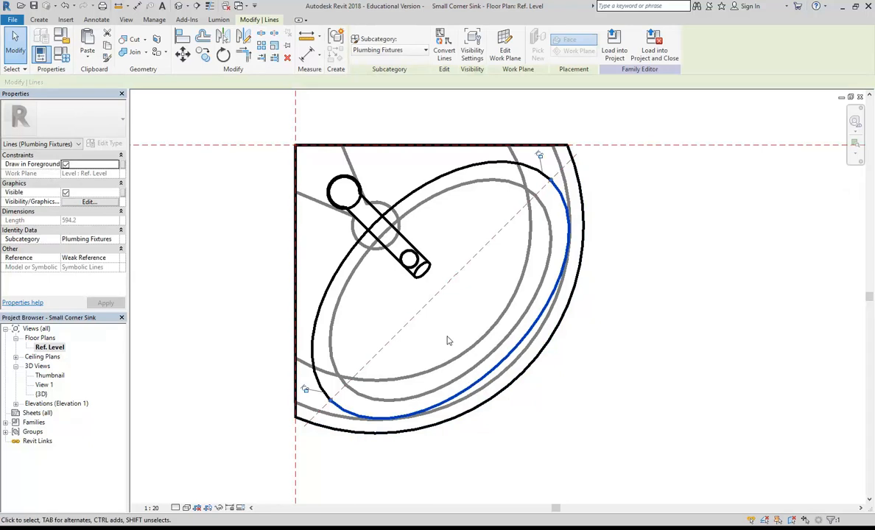
{"action": "left_click", "coordinate": [433, 319]}
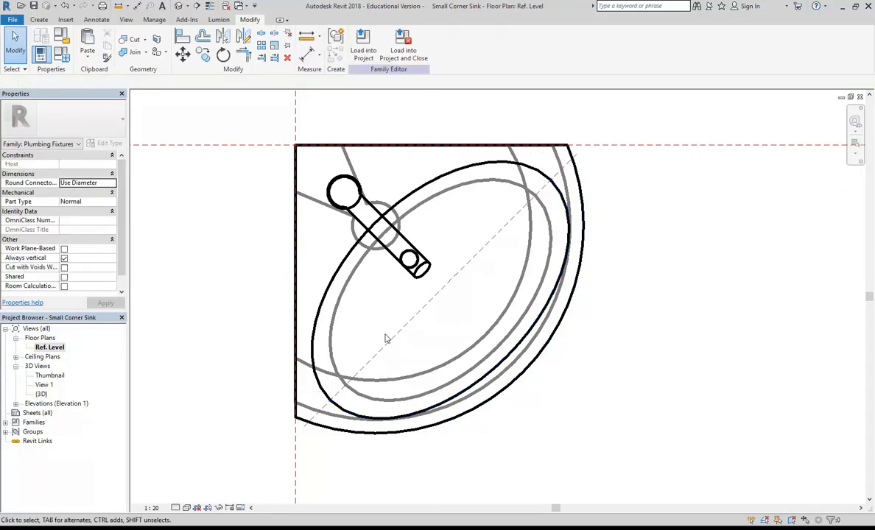
{"action": "left_click", "coordinate": [203, 37]}
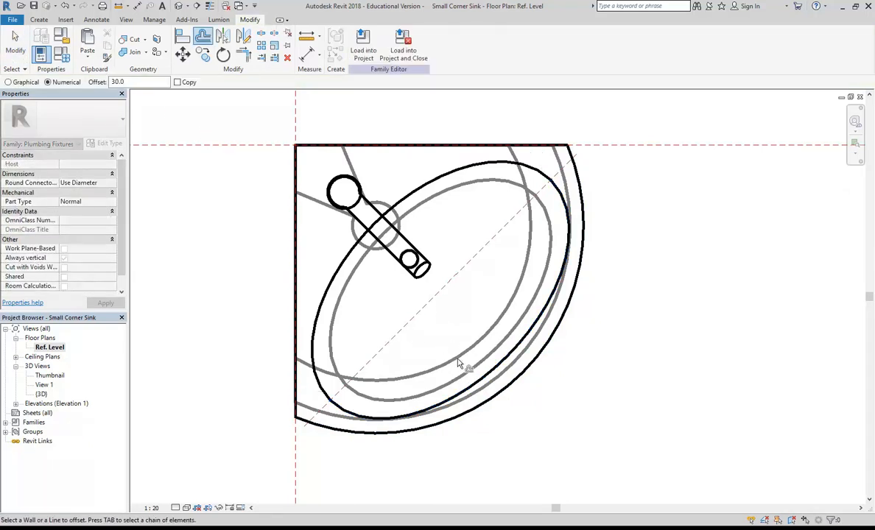
{"action": "left_click", "coordinate": [463, 400]}
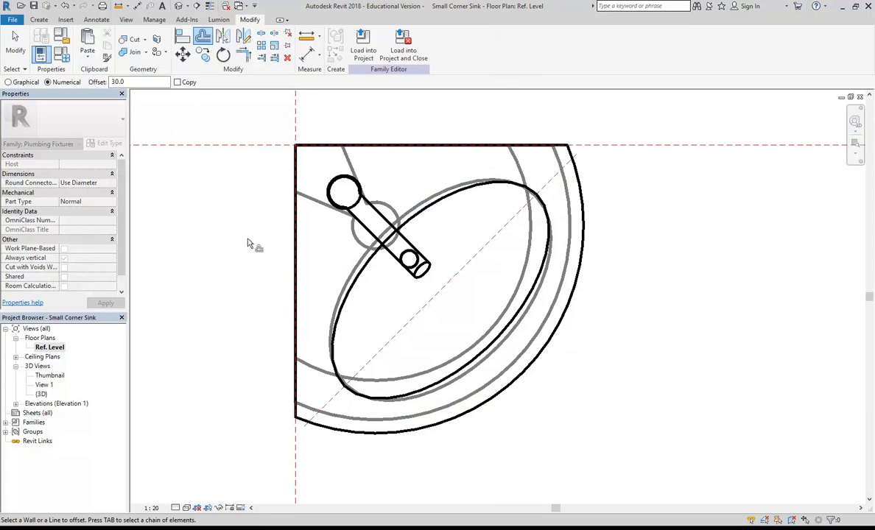
{"action": "key", "text": "Escape"}
Offset the masking region's curved boundary edge 30 inward and finish the boundary edit.
{"action": "left_click", "coordinate": [354, 432]}
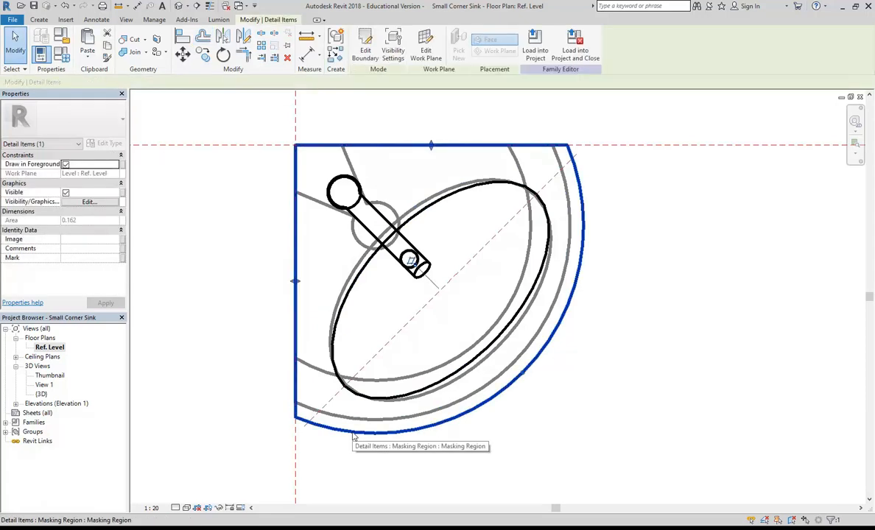
{"action": "left_click", "coordinate": [365, 45]}
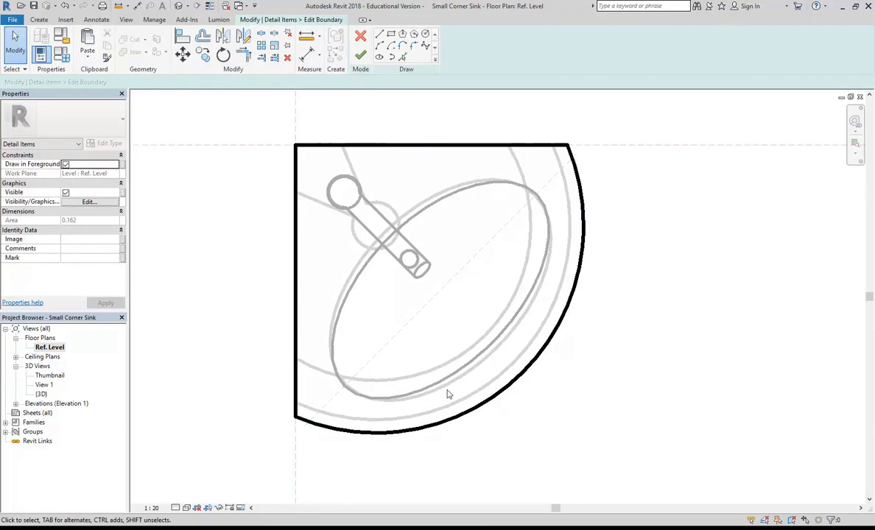
{"action": "left_click", "coordinate": [451, 425]}
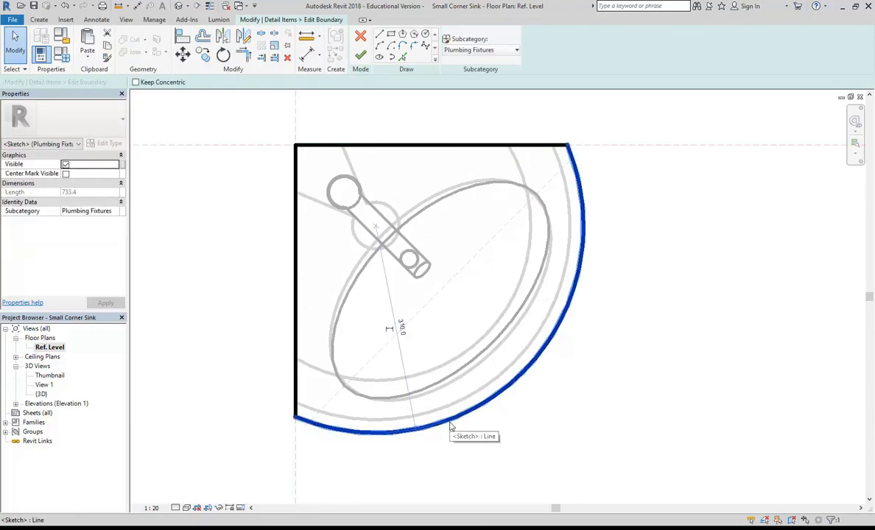
{"action": "left_click", "coordinate": [205, 132]}
{"action": "left_click", "coordinate": [203, 36]}
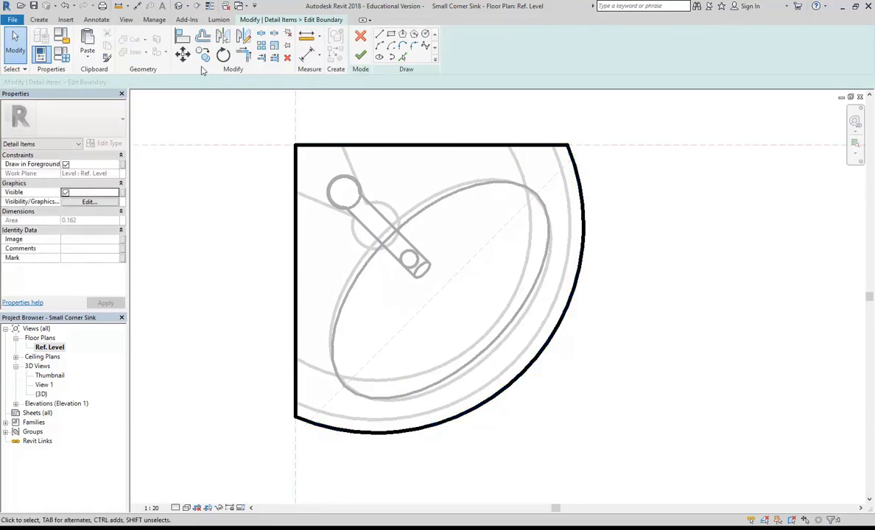
{"action": "left_click", "coordinate": [416, 433]}
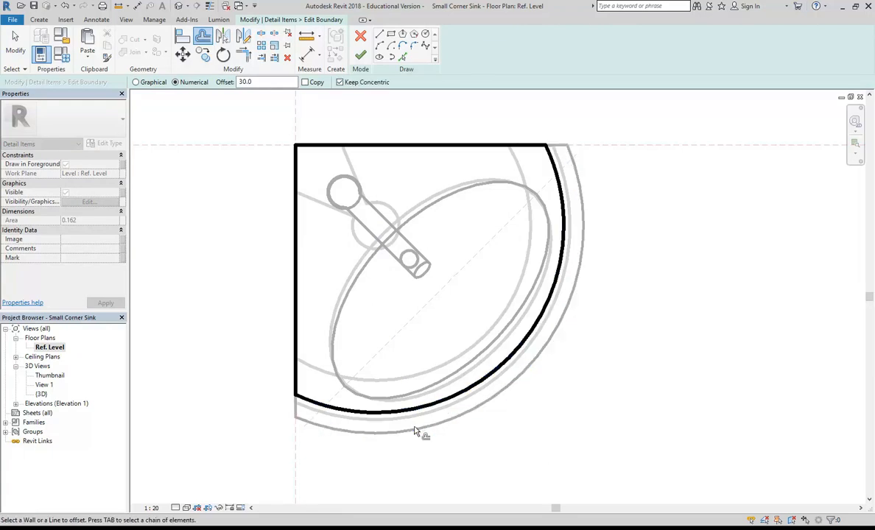
{"action": "left_click", "coordinate": [360, 55]}
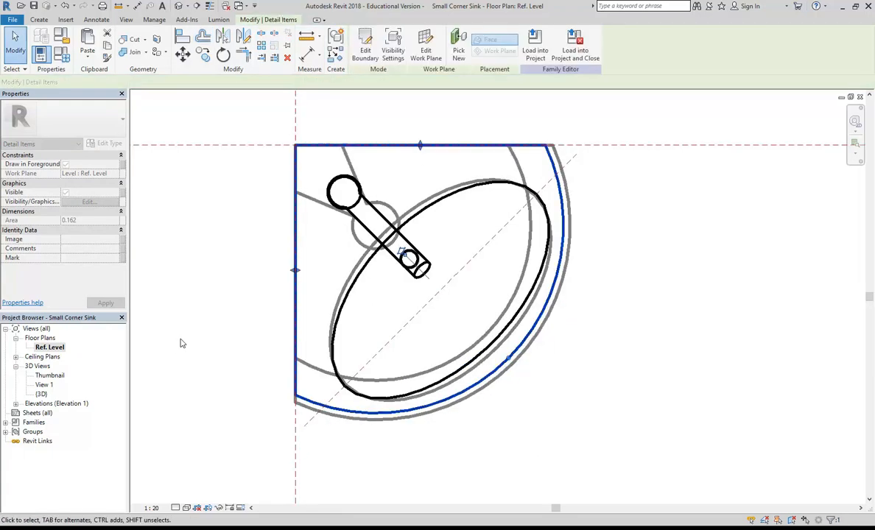
{"action": "left_click", "coordinate": [183, 341]}
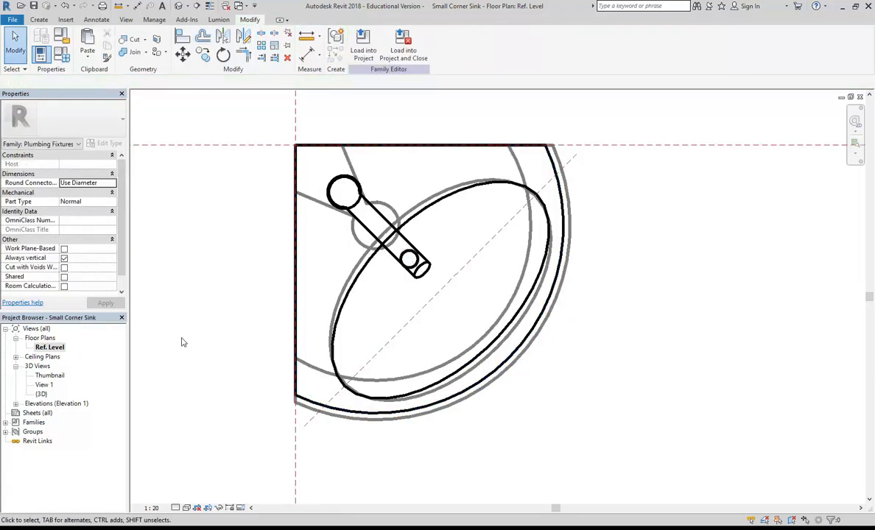
{"action": "scroll", "coordinate": [218, 357], "scroll_direction": "down", "scroll_amount": 2}
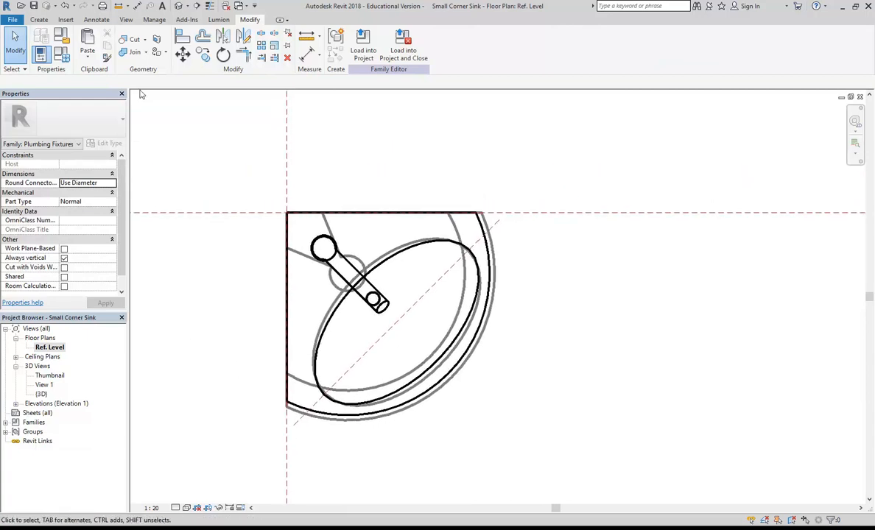
{"action": "left_click", "coordinate": [15, 20]}
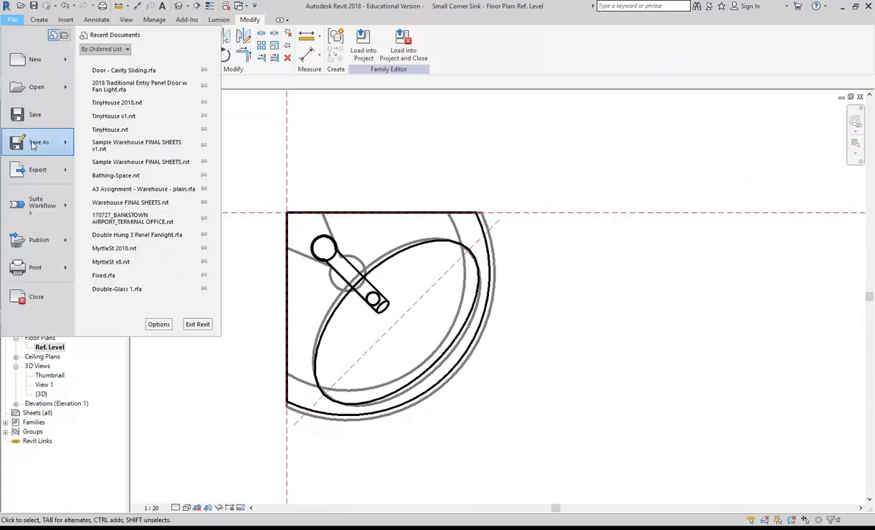
Save the family under the new name 'Smaller Corner Sink'.
{"action": "mouse_move", "coordinate": [40, 141]}
{"action": "left_click", "coordinate": [111, 103]}
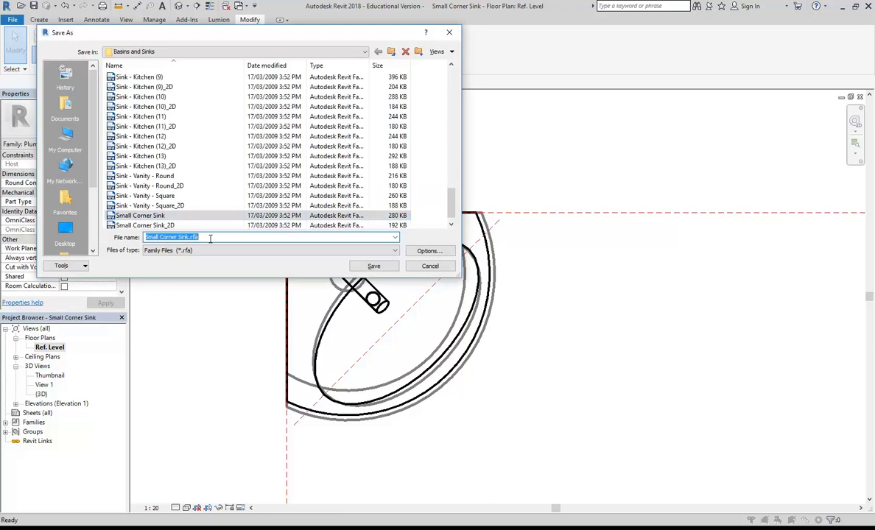
{"action": "left_click", "coordinate": [158, 237]}
{"action": "type", "text": "er"}
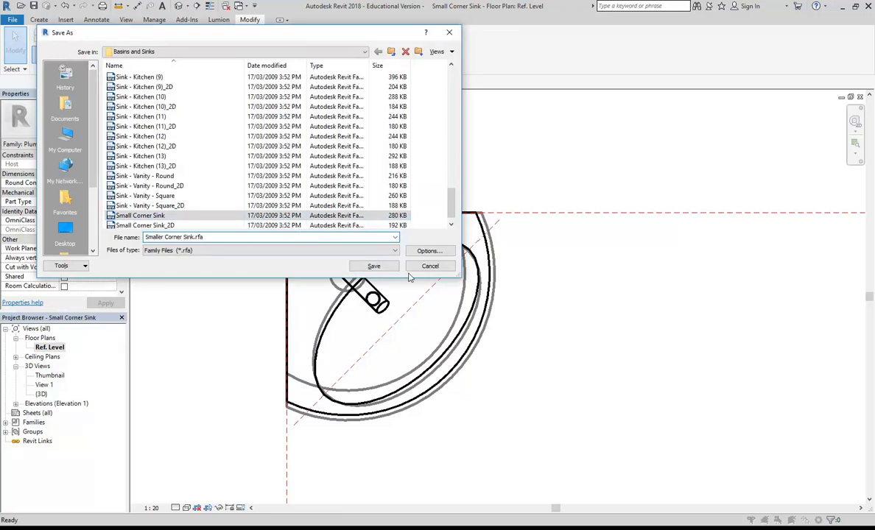
{"action": "left_click", "coordinate": [374, 267]}
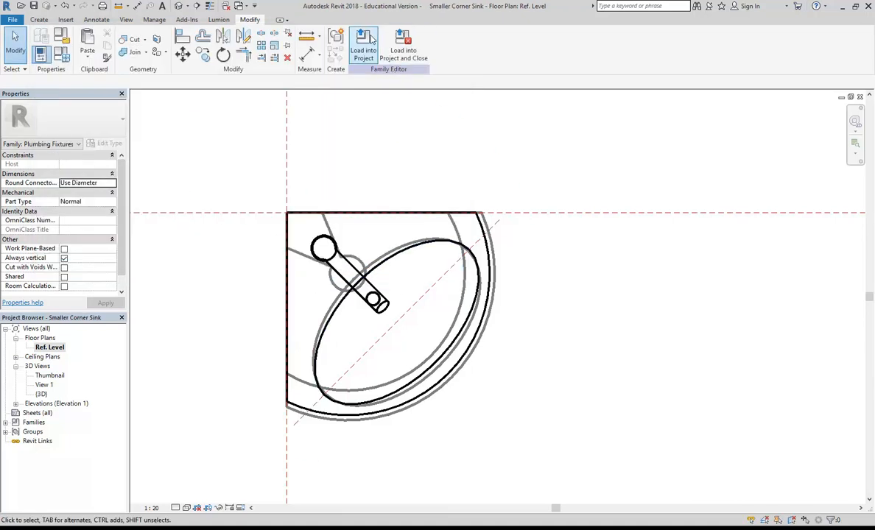
Load Smaller Corner Sink into the TinyHouse project without placing an instance.
{"action": "left_click", "coordinate": [363, 44]}
{"action": "left_click", "coordinate": [410, 347]}
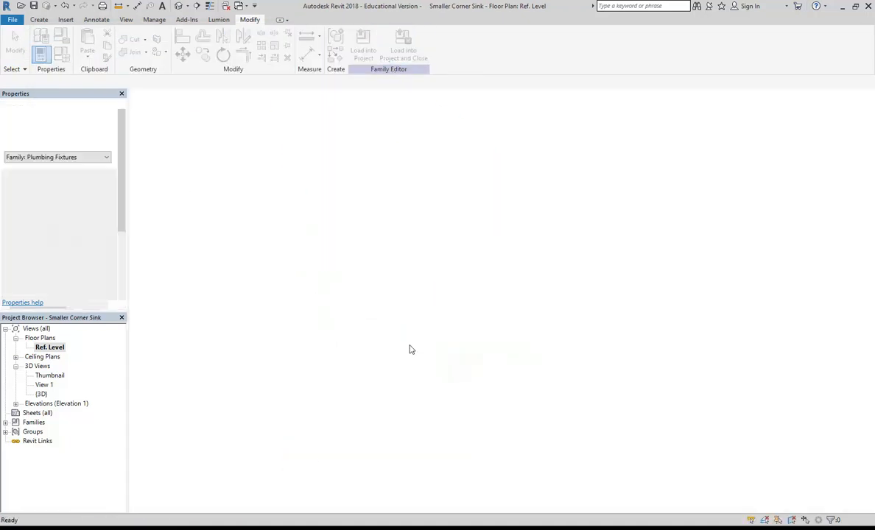
{"action": "scroll", "coordinate": [517, 350], "scroll_direction": "up", "scroll_amount": 4}
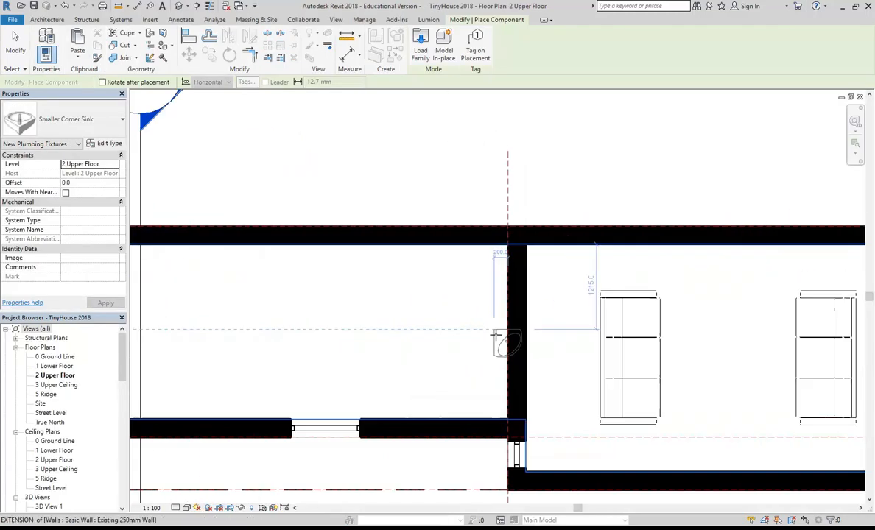
{"action": "key", "text": "Escape"}
{"action": "key", "text": "Escape"}
On the 1 Lower Floor plan, change the bathroom corner sink to the Smaller Corner Sink type.
{"action": "double_click", "coordinate": [54, 366]}
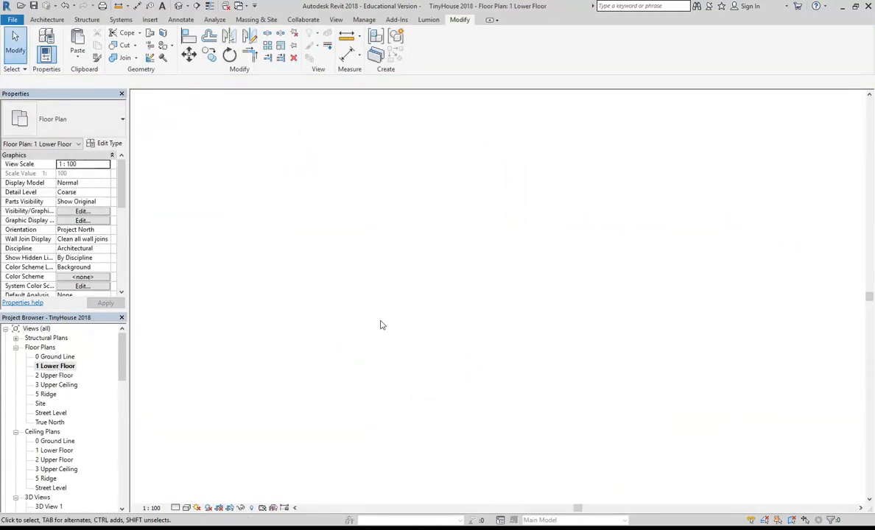
{"action": "scroll", "coordinate": [428, 328], "scroll_direction": "up", "scroll_amount": 1}
{"action": "left_click", "coordinate": [415, 350]}
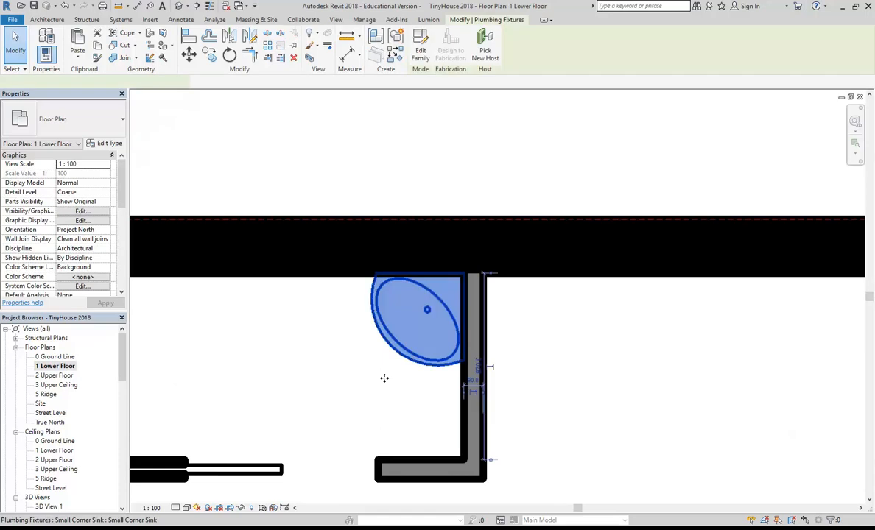
{"action": "scroll", "coordinate": [351, 406], "scroll_direction": "up", "scroll_amount": 1}
{"action": "left_click", "coordinate": [86, 125]}
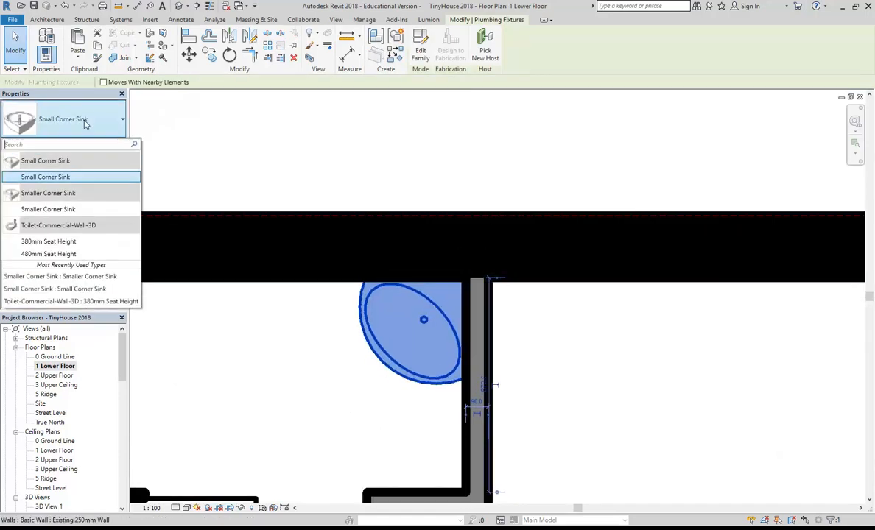
{"action": "left_click", "coordinate": [44, 210]}
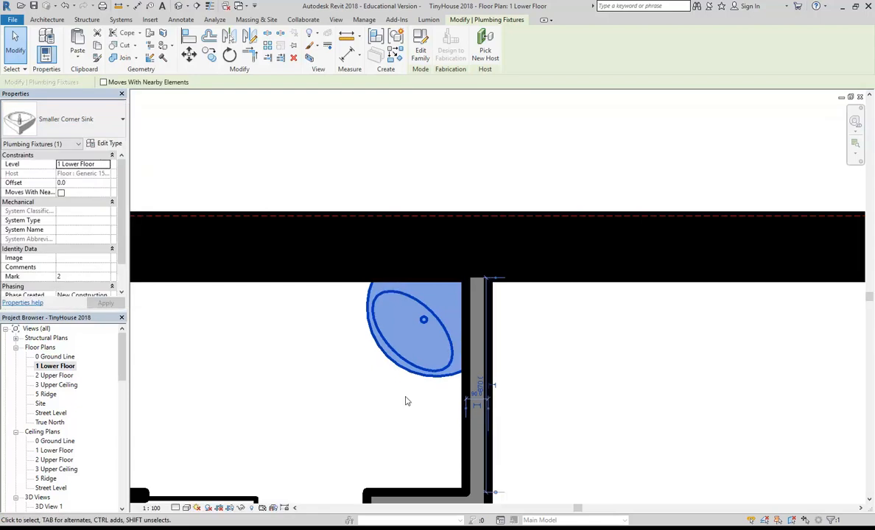
{"action": "left_click", "coordinate": [288, 392]}
{"action": "scroll", "coordinate": [424, 354], "scroll_direction": "down", "scroll_amount": 1}
{"action": "middle_click_drag", "start_coordinate": [423, 355], "coordinate": [489, 336]}
{"action": "scroll", "coordinate": [345, 382], "scroll_direction": "down", "scroll_amount": 1}
{"action": "middle_click_drag", "start_coordinate": [345, 382], "coordinate": [480, 262]}
{"action": "scroll", "coordinate": [425, 330], "scroll_direction": "down", "scroll_amount": 2}
{"action": "scroll", "coordinate": [466, 289], "scroll_direction": "down", "scroll_amount": 2}
{"action": "scroll", "coordinate": [477, 264], "scroll_direction": "up", "scroll_amount": 3}
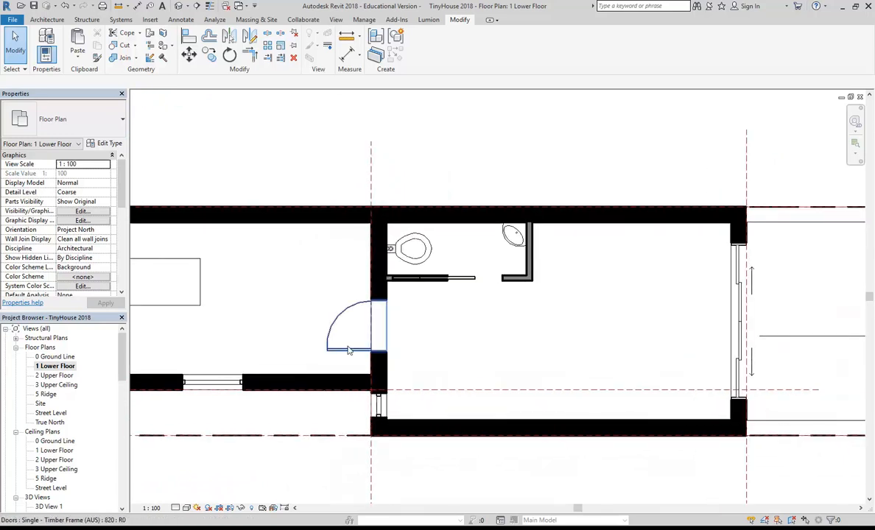
Flip the bathroom door's facing and hand so it swings into the bathroom.
{"action": "left_click", "coordinate": [349, 350]}
{"action": "scroll", "coordinate": [352, 335], "scroll_direction": "up", "scroll_amount": 2}
{"action": "left_click", "coordinate": [496, 344]}
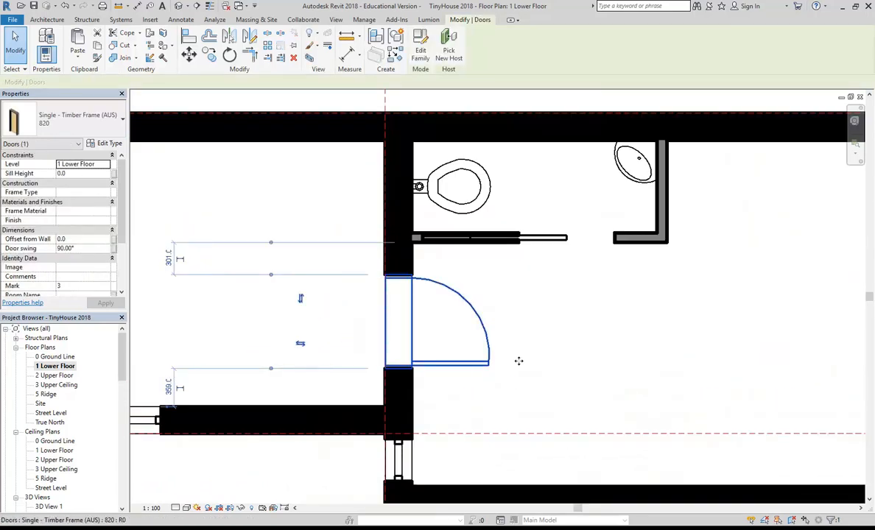
{"action": "left_click", "coordinate": [301, 299]}
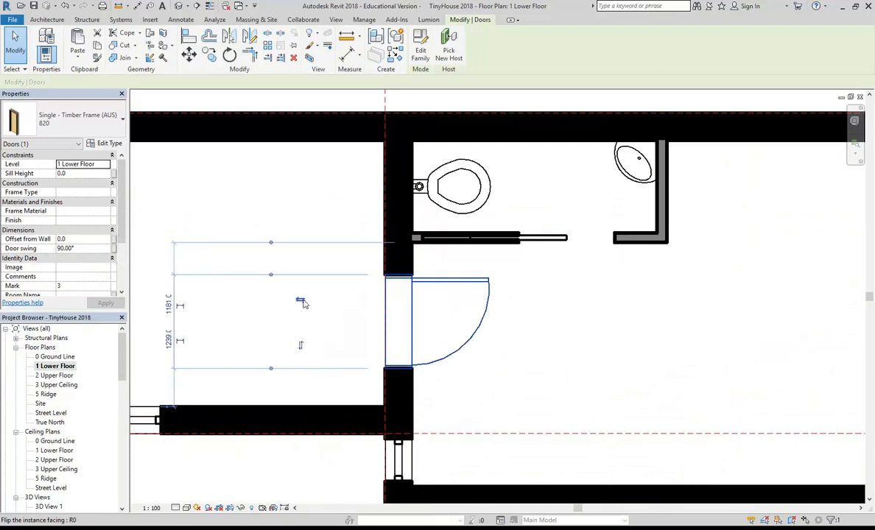
{"action": "scroll", "coordinate": [440, 318], "scroll_direction": "down", "scroll_amount": 2}
Cancel the accidental section-line selection and pan out to view the whole house.
{"action": "left_click", "coordinate": [496, 357]}
{"action": "right_click", "coordinate": [413, 166]}
{"action": "left_click", "coordinate": [424, 172]}
{"action": "right_click", "coordinate": [423, 171]}
{"action": "left_click", "coordinate": [462, 179]}
{"action": "scroll", "coordinate": [386, 212], "scroll_direction": "down", "scroll_amount": 2}
{"action": "middle_click_drag", "start_coordinate": [385, 212], "coordinate": [539, 224]}
{"action": "scroll", "coordinate": [424, 254], "scroll_direction": "down", "scroll_amount": 2}
{"action": "middle_click_drag", "start_coordinate": [423, 254], "coordinate": [389, 281]}
{"action": "scroll", "coordinate": [452, 266], "scroll_direction": "up", "scroll_amount": 1}
Change the Google query from 'revit bathroom families' to 'revit families' and search.
{"action": "mouse_move", "coordinate": [123, 497]}
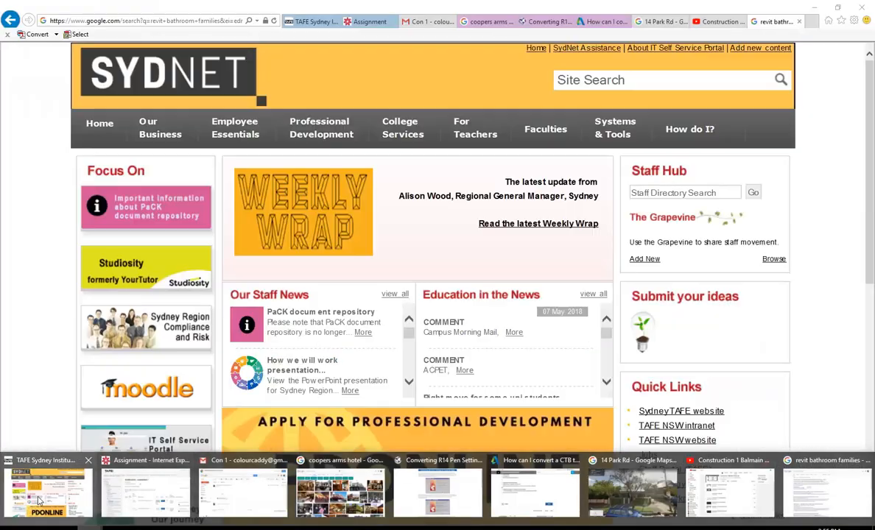
{"action": "left_click", "coordinate": [48, 492]}
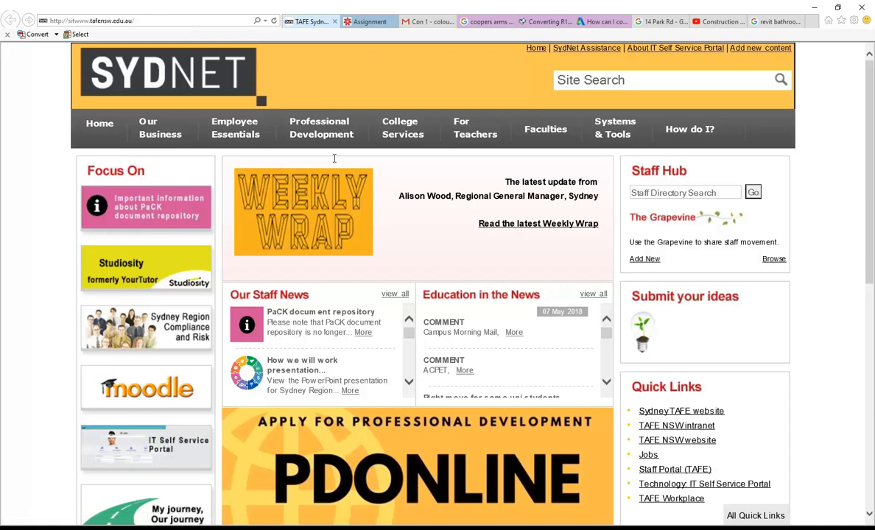
{"action": "left_click", "coordinate": [775, 21]}
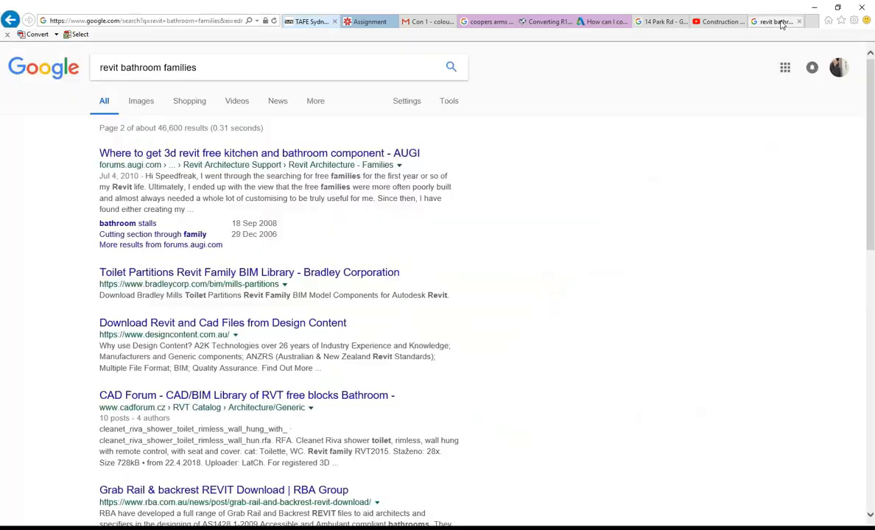
{"action": "double_click", "coordinate": [140, 67]}
{"action": "key", "text": "BackSpace"}
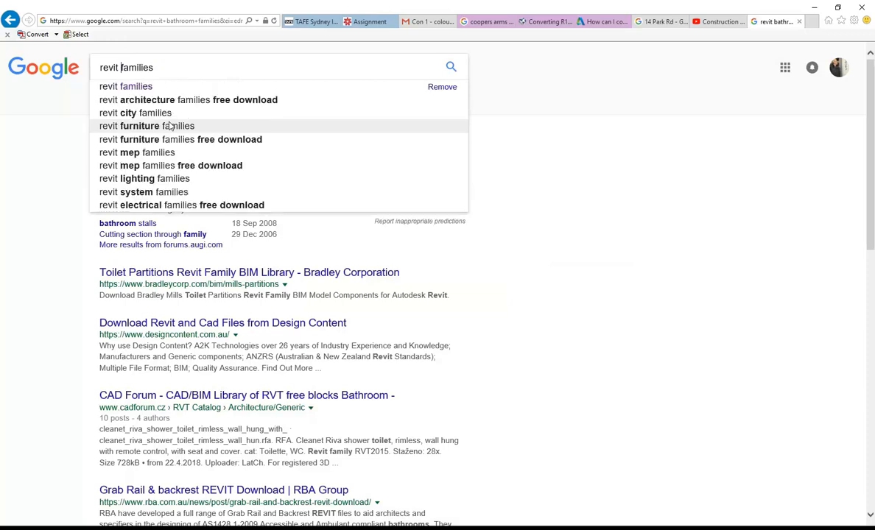
{"action": "left_click", "coordinate": [168, 64]}
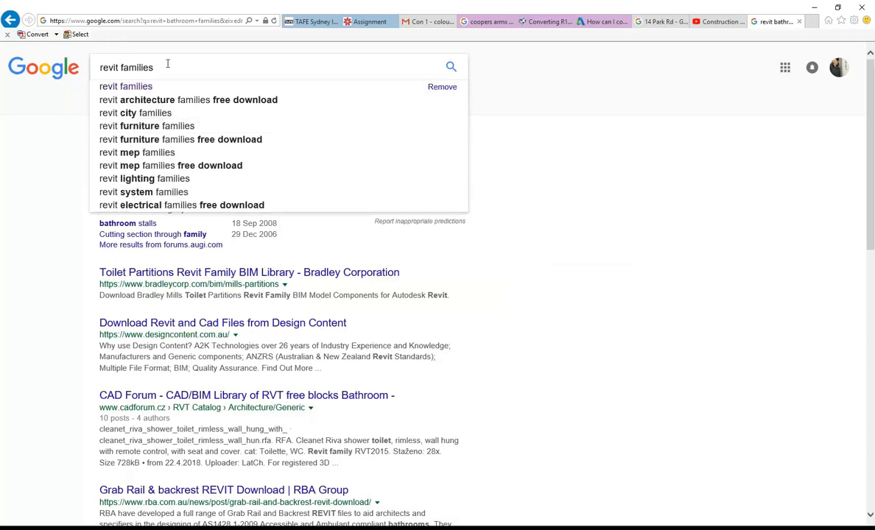
{"action": "key", "text": "Return"}
Scroll through the revit families results, then return to the Revit floor plan.
{"action": "scroll", "coordinate": [121, 231], "scroll_direction": "down", "scroll_amount": 3}
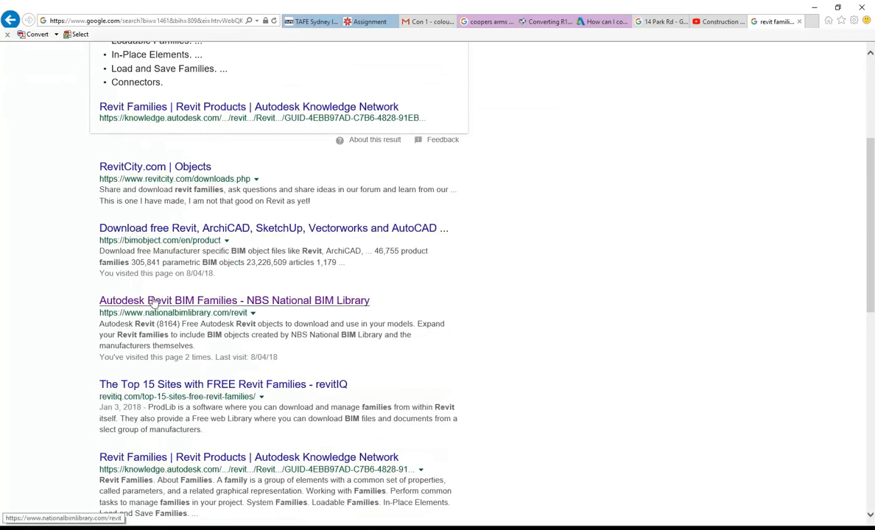
{"action": "scroll", "coordinate": [152, 302], "scroll_direction": "down", "scroll_amount": 2}
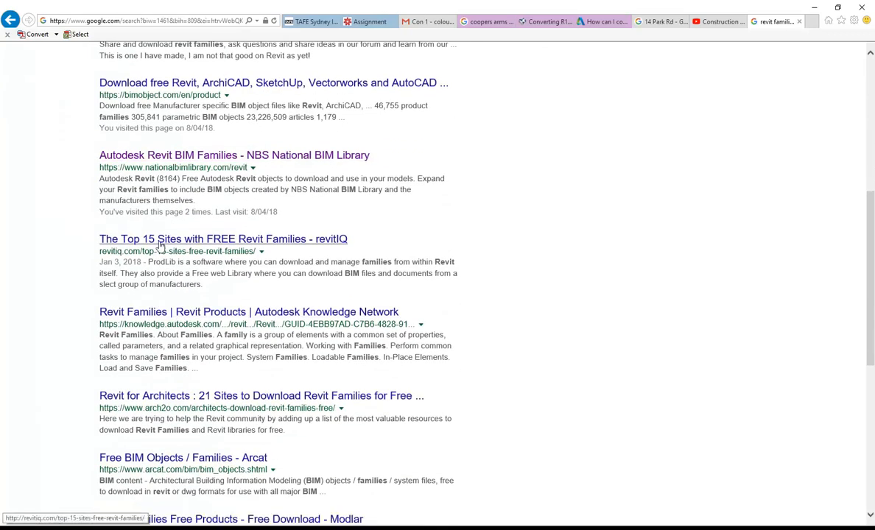
{"action": "scroll", "coordinate": [165, 238], "scroll_direction": "down", "scroll_amount": 2}
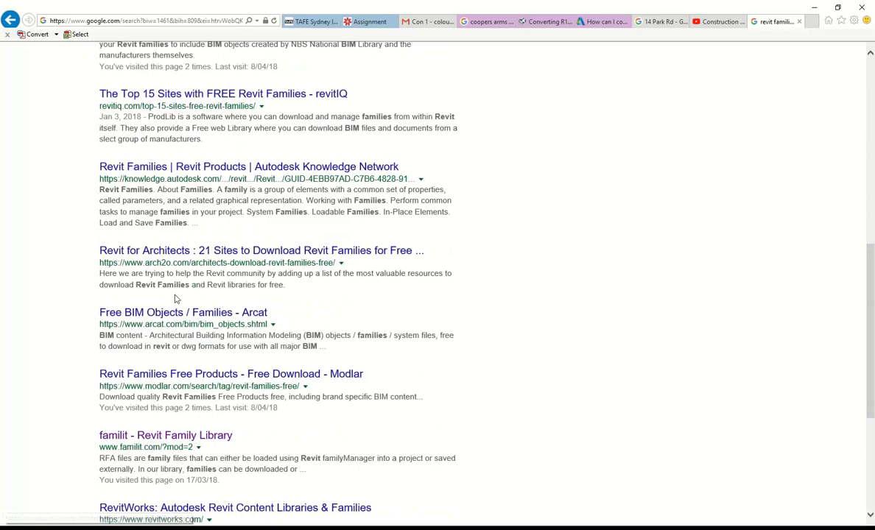
{"action": "scroll", "coordinate": [174, 297], "scroll_direction": "down", "scroll_amount": 2}
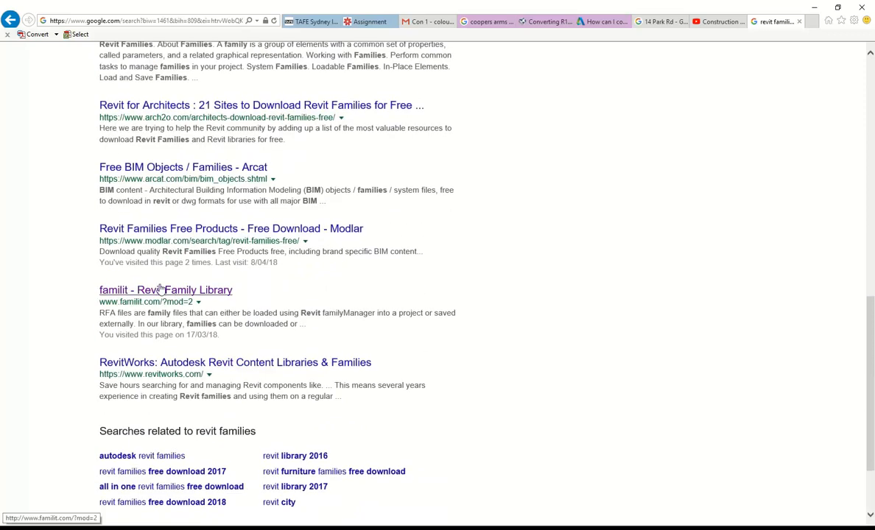
{"action": "scroll", "coordinate": [161, 289], "scroll_direction": "up", "scroll_amount": 9}
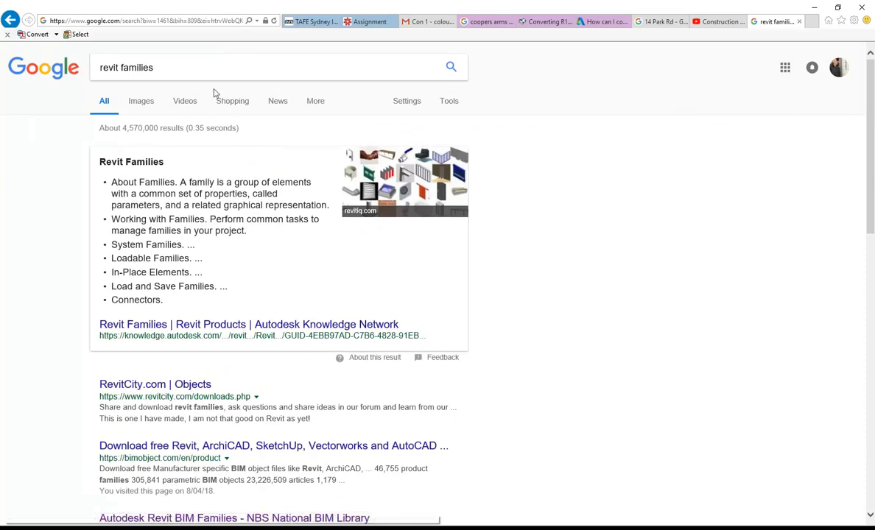
{"action": "left_click", "coordinate": [198, 69]}
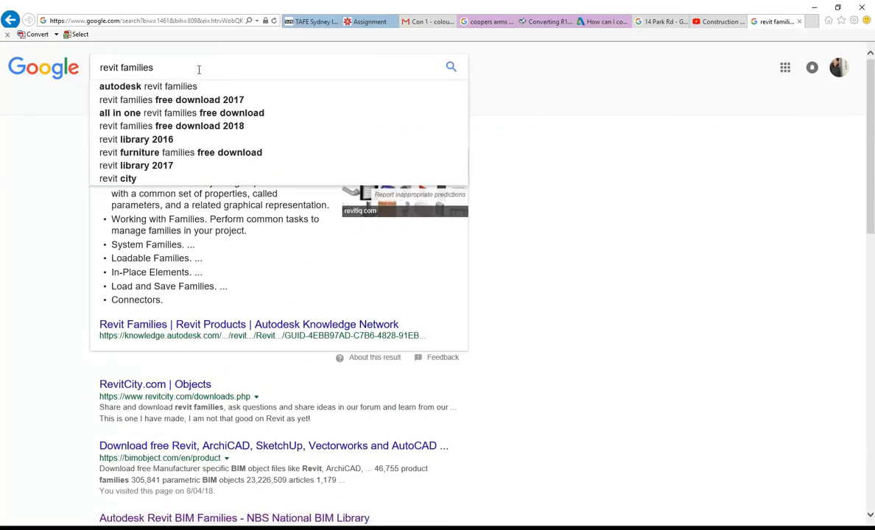
{"action": "left_click", "coordinate": [229, 409]}
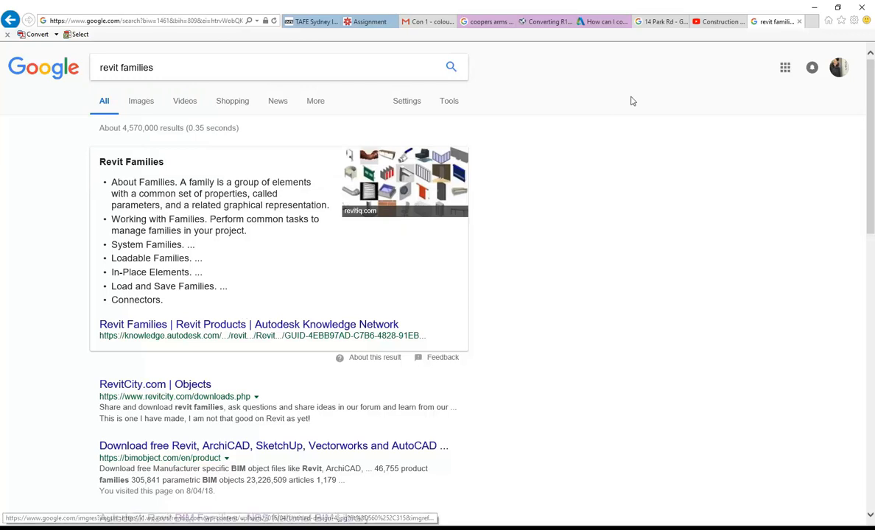
{"action": "left_click", "coordinate": [814, 7]}
{"action": "middle_click_drag", "start_coordinate": [417, 171], "coordinate": [444, 191]}
{"action": "scroll", "coordinate": [433, 152], "scroll_direction": "down", "scroll_amount": 1}
{"action": "scroll", "coordinate": [442, 191], "scroll_direction": "down", "scroll_amount": 1}
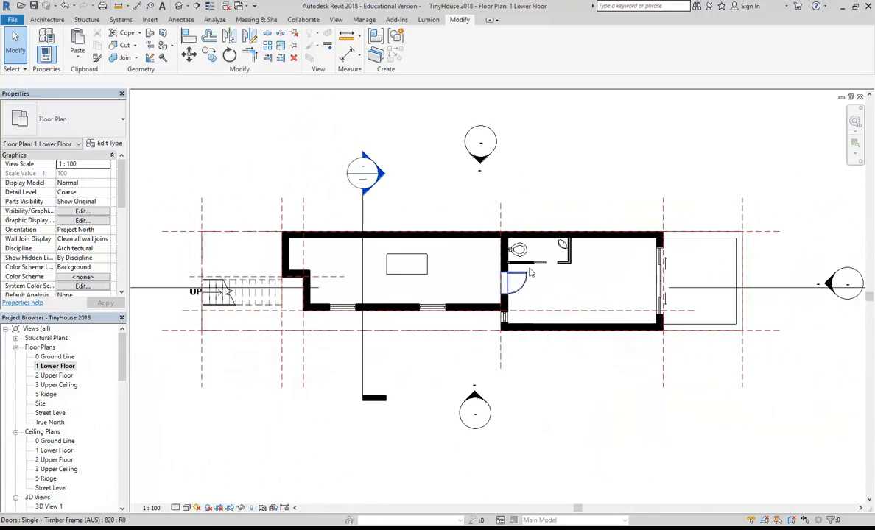
Recentre the lower floor plan, then start a new family without saving the project.
{"action": "middle_click_drag", "start_coordinate": [550, 260], "coordinate": [529, 267]}
{"action": "scroll", "coordinate": [383, 228], "scroll_direction": "up", "scroll_amount": 1}
{"action": "scroll", "coordinate": [383, 231], "scroll_direction": "up", "scroll_amount": 1}
{"action": "mouse_move", "coordinate": [396, 233]}
{"action": "middle_mouse_down"}
{"action": "mouse_move", "coordinate": [443, 215]}
{"action": "mouse_move", "coordinate": [405, 217]}
{"action": "mouse_move", "coordinate": [400, 231]}
{"action": "middle_mouse_up"}
{"action": "scroll", "coordinate": [417, 205], "scroll_direction": "down", "scroll_amount": 1}
{"action": "scroll", "coordinate": [400, 231], "scroll_direction": "down", "scroll_amount": 1}
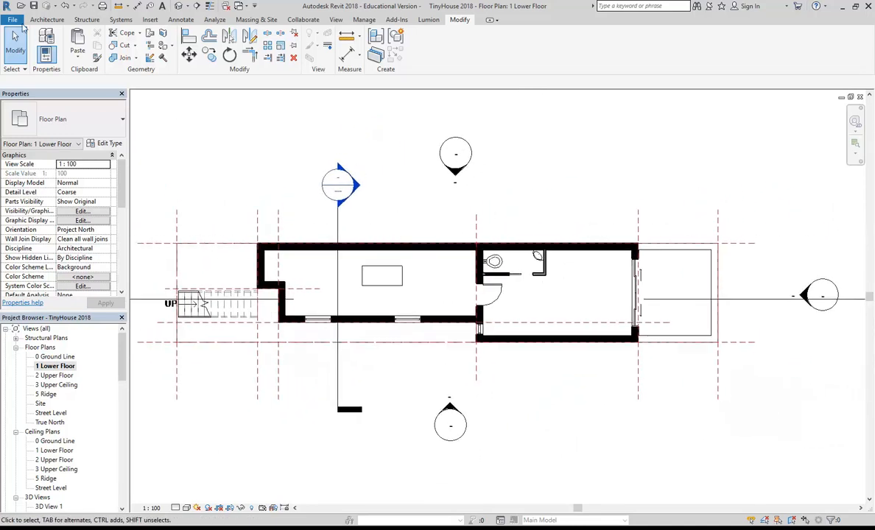
{"action": "left_click", "coordinate": [11, 21]}
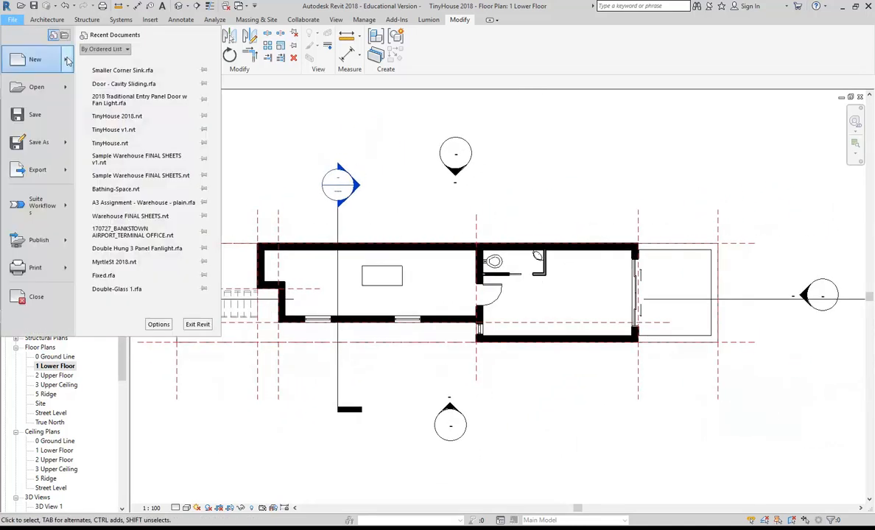
{"action": "mouse_move", "coordinate": [68, 61]}
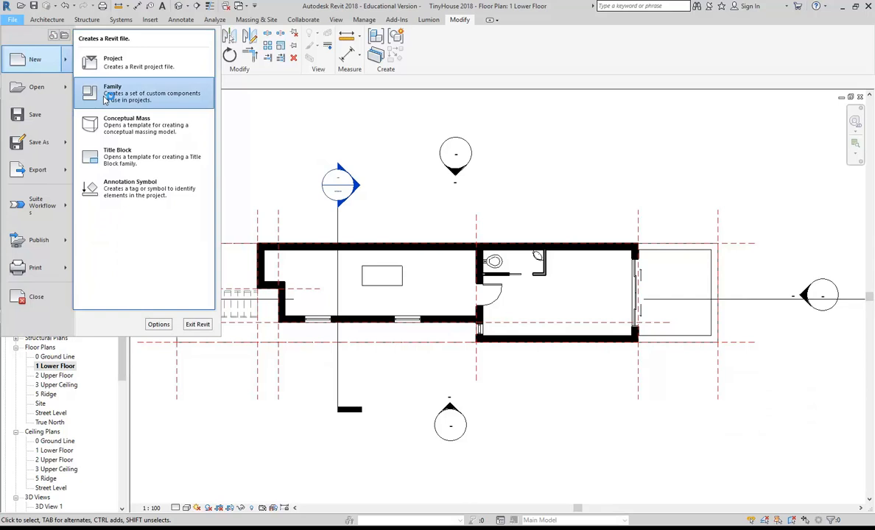
{"action": "left_click", "coordinate": [104, 98]}
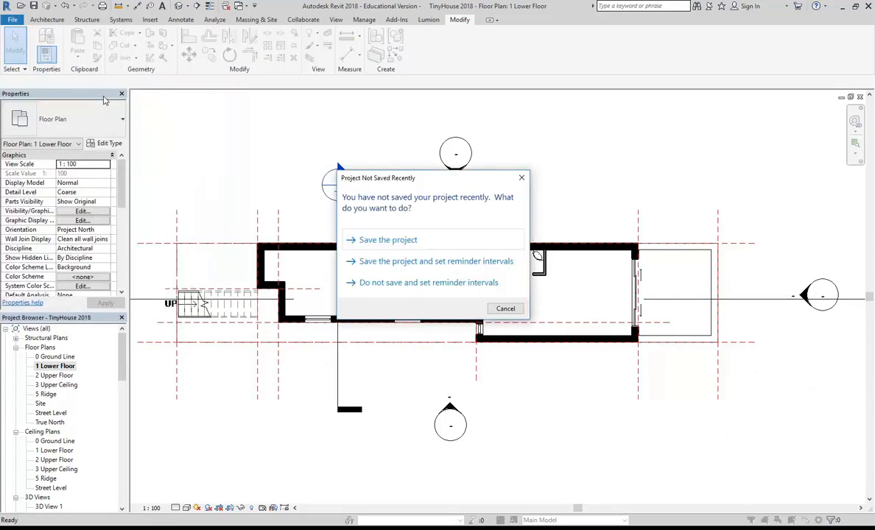
{"action": "left_click", "coordinate": [503, 308]}
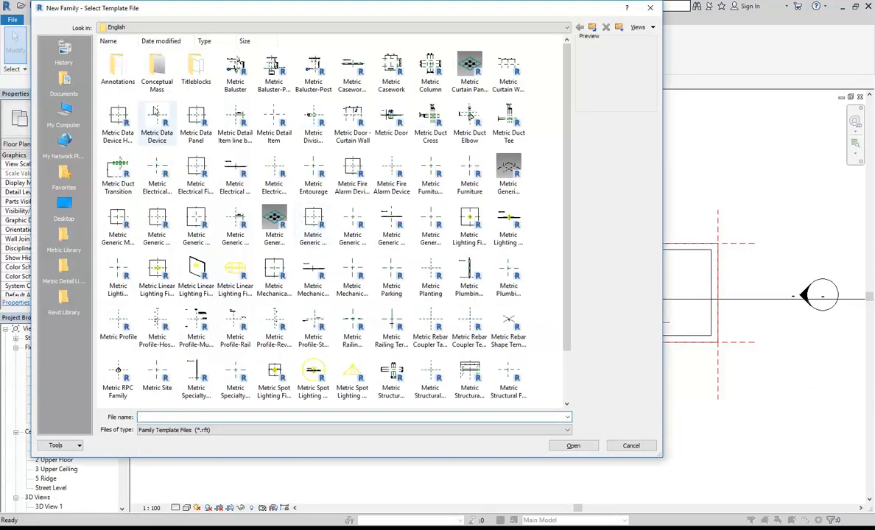
Preview the Metric Casework, Column, Furniture, Fire Alarm, Entourage and Electrical Fixture templates.
{"action": "scroll", "coordinate": [235, 214], "scroll_direction": "down", "scroll_amount": 1}
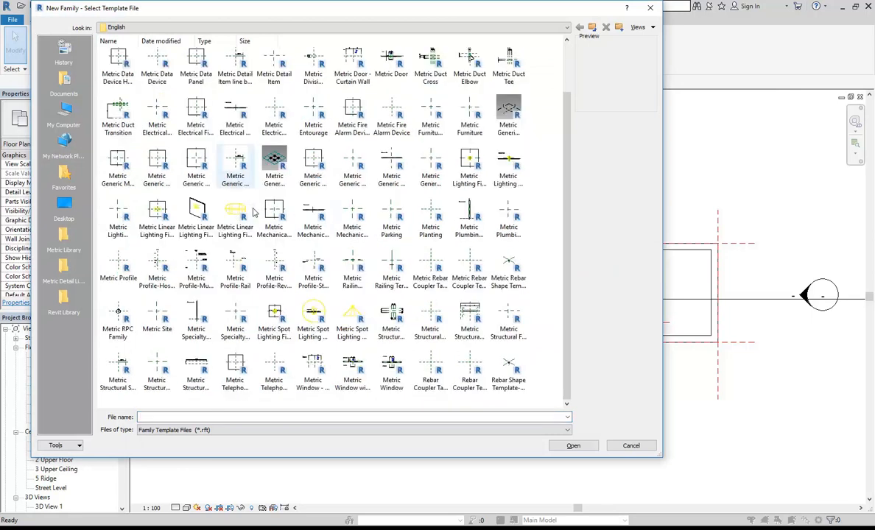
{"action": "scroll", "coordinate": [250, 210], "scroll_direction": "up", "scroll_amount": 1}
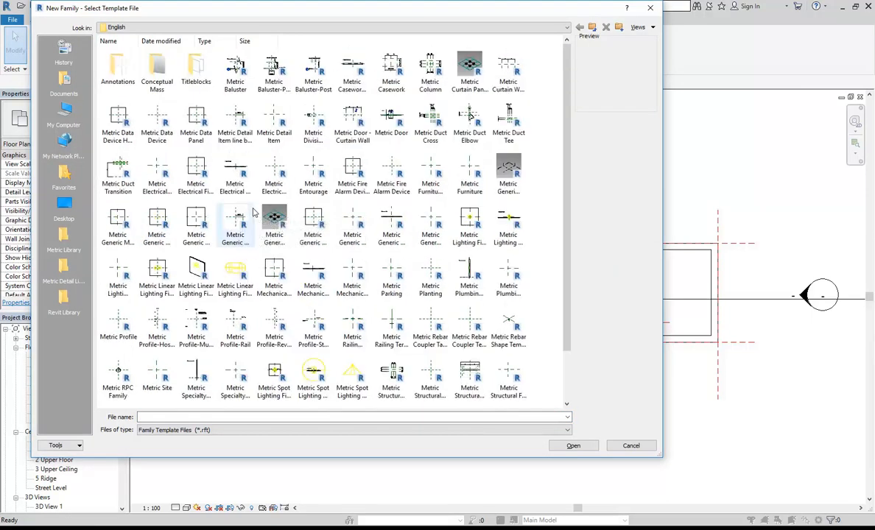
{"action": "left_click", "coordinate": [392, 72]}
{"action": "left_click", "coordinate": [427, 78]}
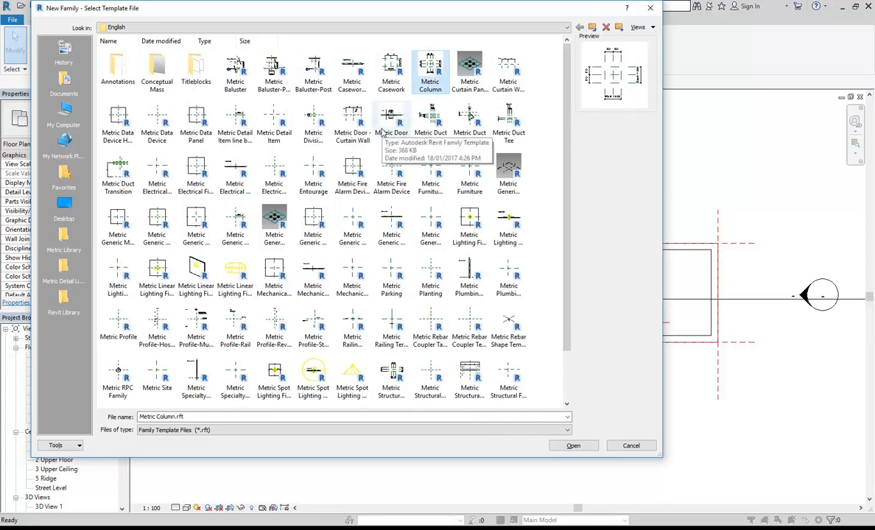
{"action": "left_click", "coordinate": [470, 172]}
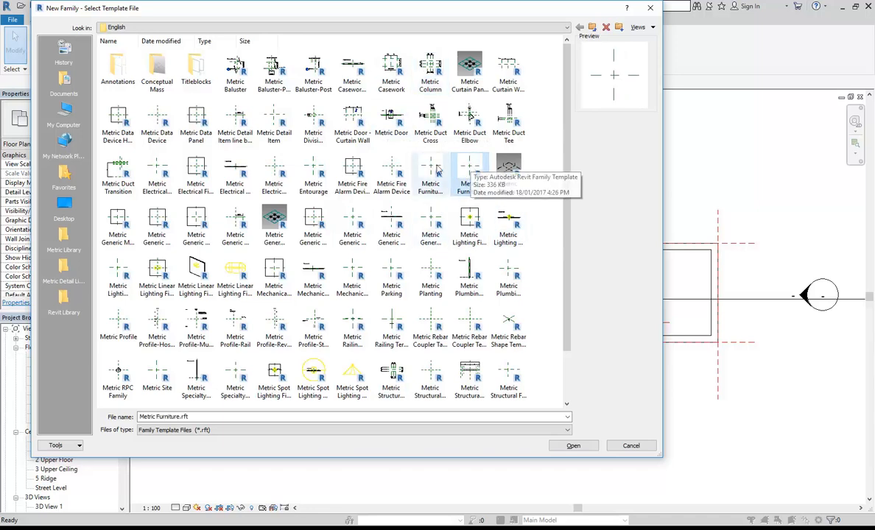
{"action": "left_click", "coordinate": [433, 171]}
{"action": "left_click", "coordinate": [381, 173]}
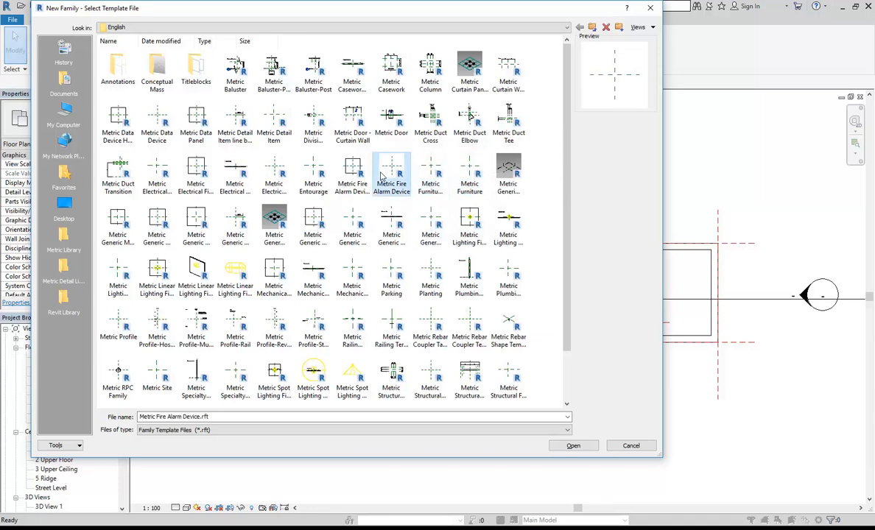
{"action": "left_click", "coordinate": [340, 170]}
{"action": "left_click", "coordinate": [322, 172]}
{"action": "left_click", "coordinate": [277, 173]}
{"action": "left_click", "coordinate": [237, 173]}
{"action": "left_click", "coordinate": [201, 175]}
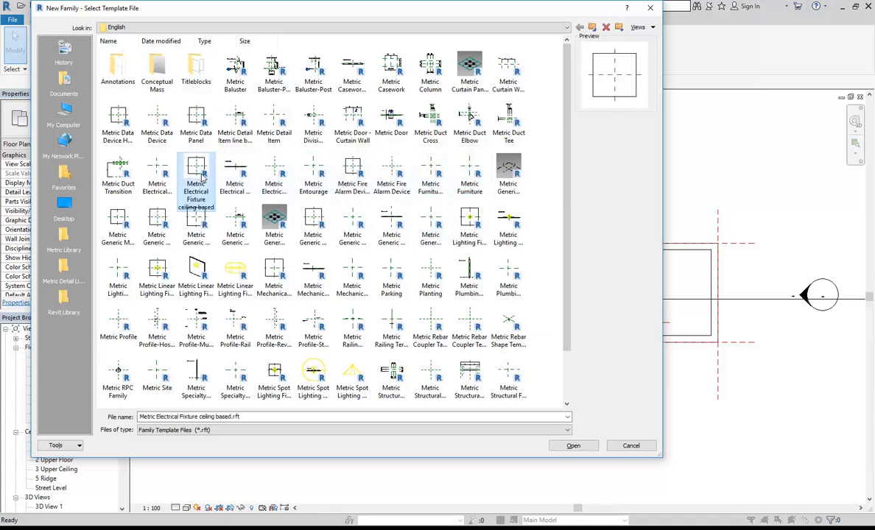
Compare the Metric Furniture template against the Metric Furniture System template.
{"action": "left_click", "coordinate": [472, 172]}
{"action": "left_click", "coordinate": [444, 172]}
{"action": "left_click", "coordinate": [471, 177]}
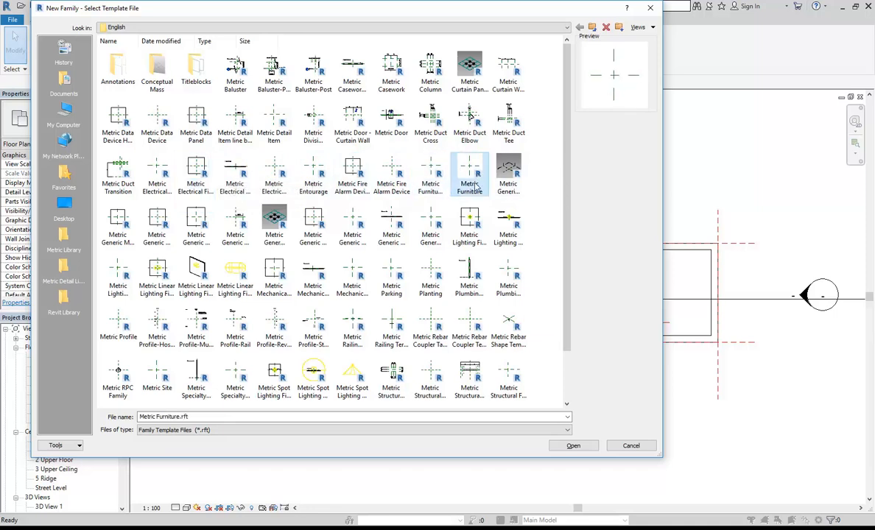
{"action": "left_click", "coordinate": [438, 173]}
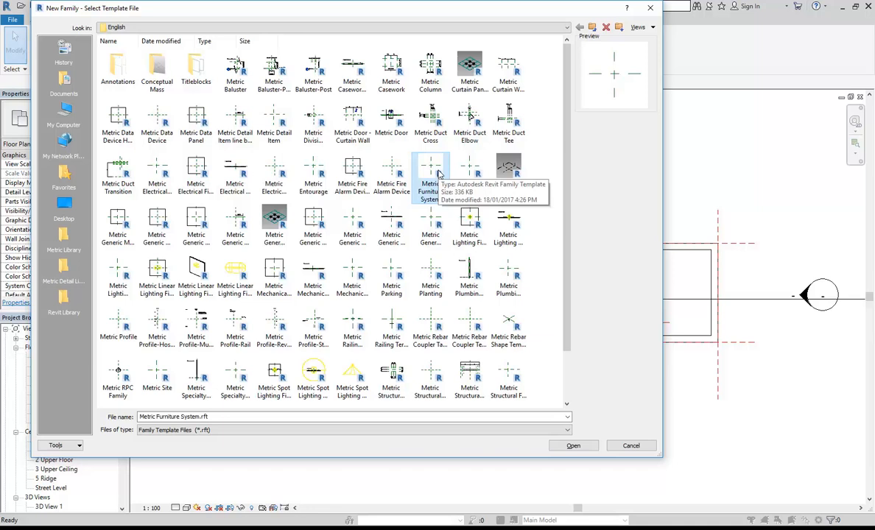
{"action": "left_click", "coordinate": [470, 174]}
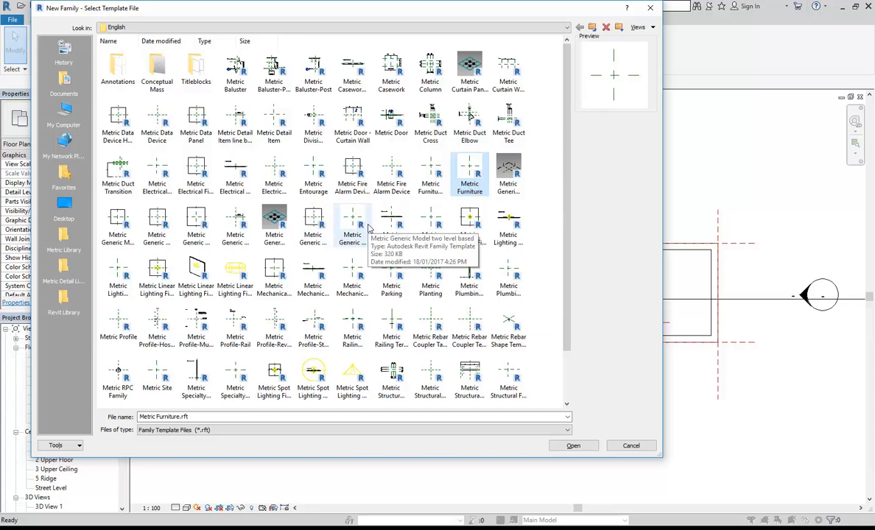
Preview the Metric Generic Model variants: adaptive, wall based, two level, pattern based and floor based.
{"action": "left_click", "coordinate": [426, 225]}
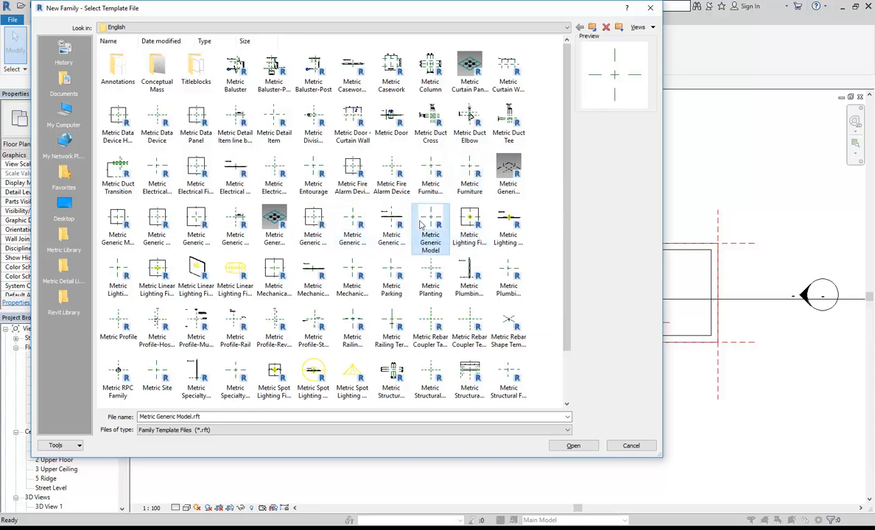
{"action": "left_click", "coordinate": [392, 221]}
{"action": "left_click", "coordinate": [352, 221]}
{"action": "left_click", "coordinate": [313, 221]}
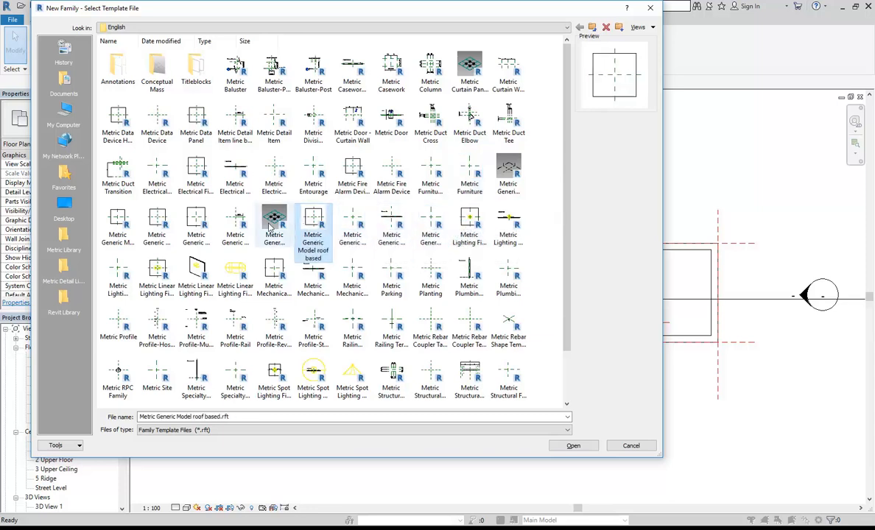
{"action": "left_click", "coordinate": [274, 221]}
{"action": "left_click", "coordinate": [507, 175]}
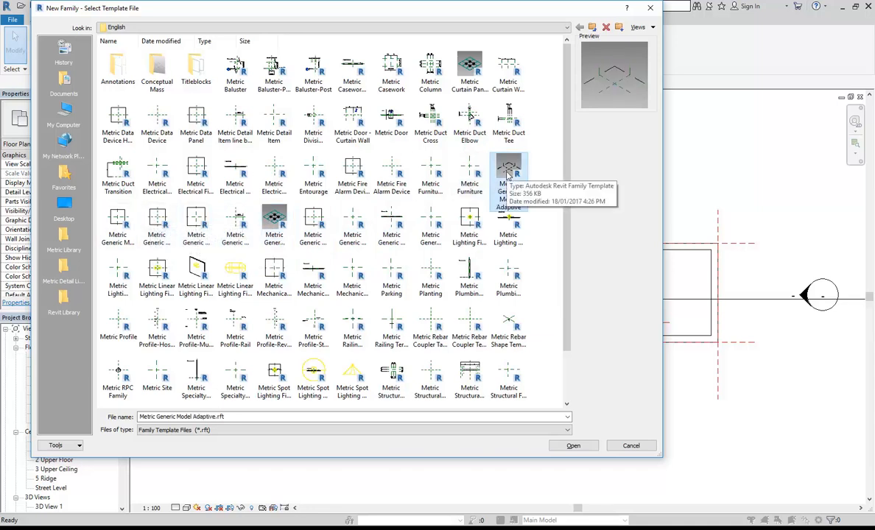
{"action": "left_click", "coordinate": [431, 230]}
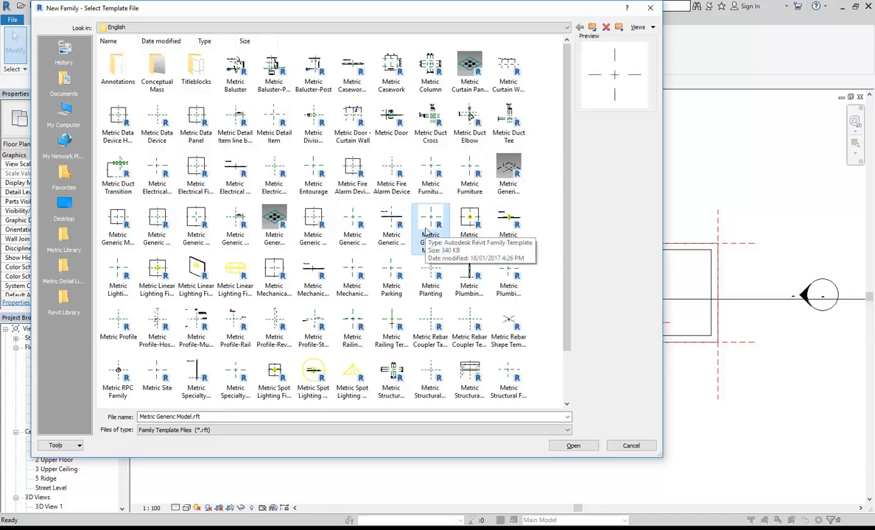
{"action": "left_click", "coordinate": [394, 218]}
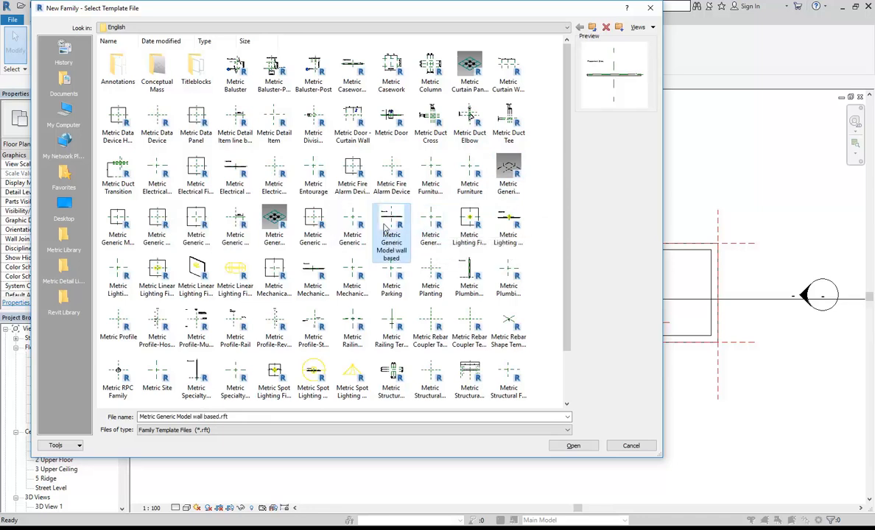
{"action": "left_click", "coordinate": [355, 221]}
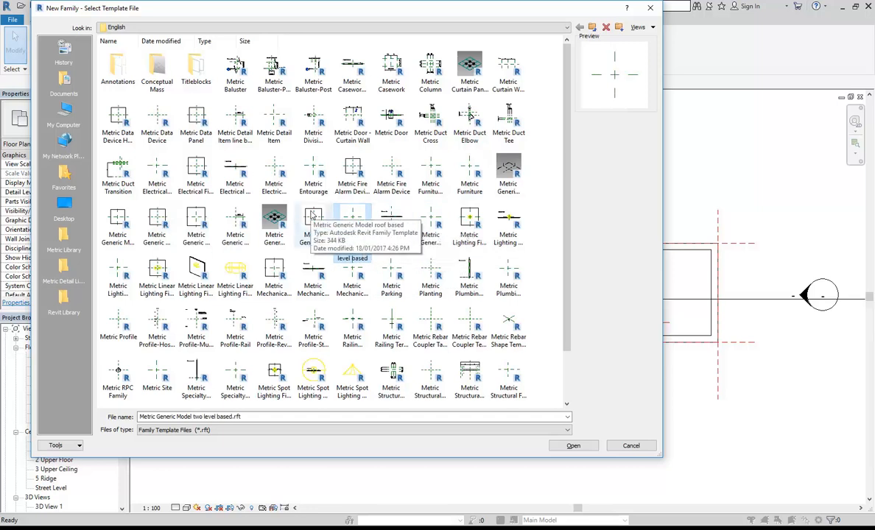
{"action": "left_click", "coordinate": [273, 223]}
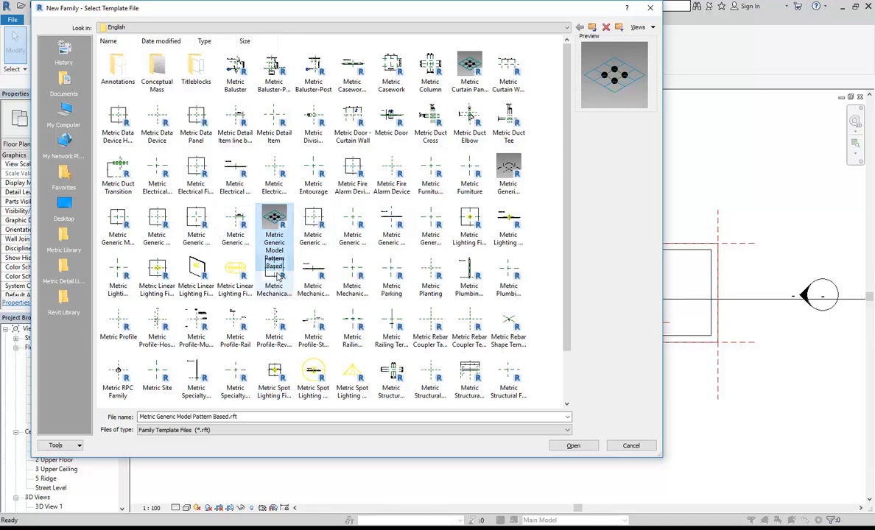
{"action": "left_click", "coordinate": [209, 222]}
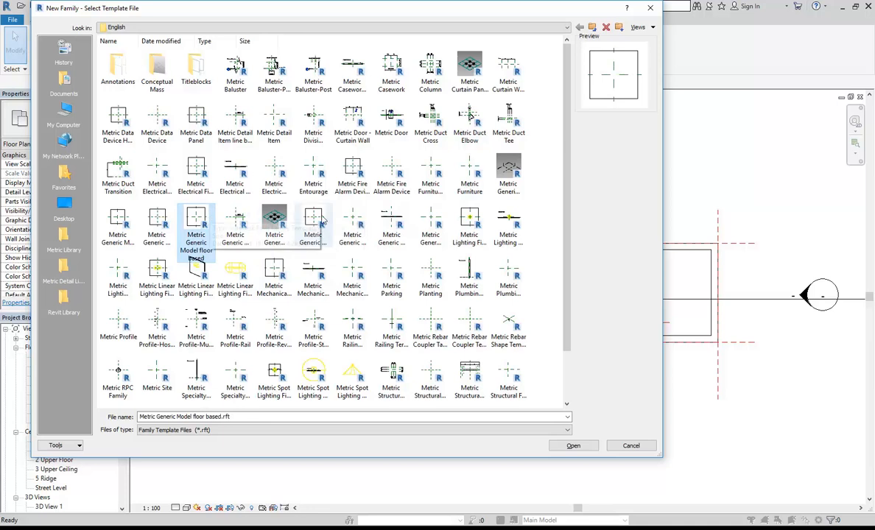
{"action": "left_click", "coordinate": [432, 215]}
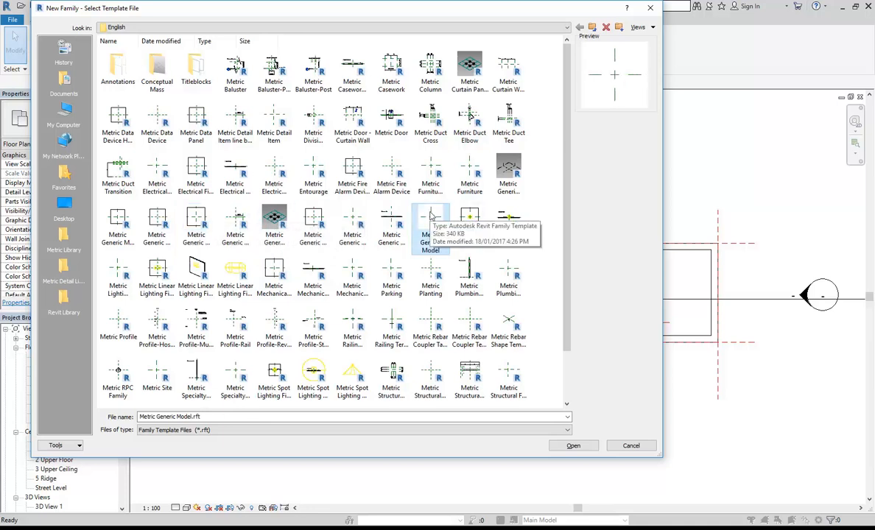
Cancel the template chooser without creating a family, back on the floor plan.
{"action": "left_click", "coordinate": [630, 446]}
{"action": "right_click", "coordinate": [274, 175]}
{"action": "right_click", "coordinate": [291, 180]}
Pan and zoom the 1 Lower Floor plan to look over the bathroom end.
{"action": "left_click", "coordinate": [300, 186]}
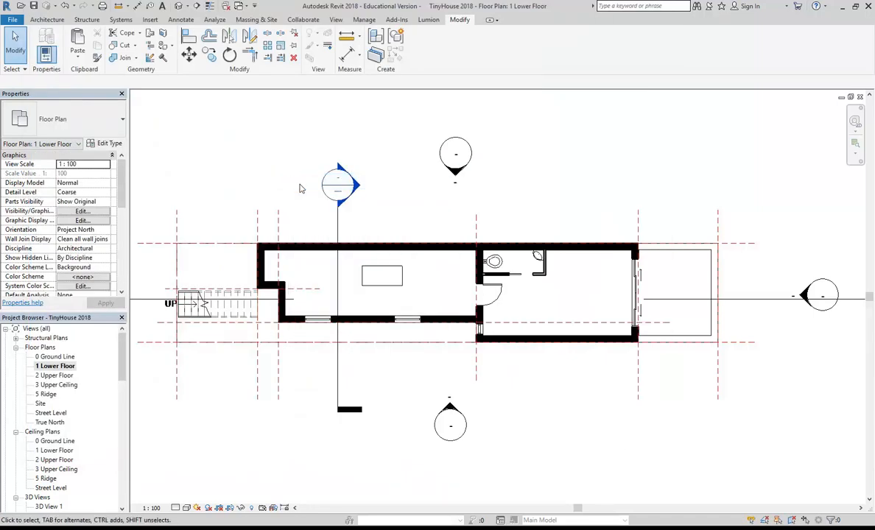
{"action": "scroll", "coordinate": [299, 189], "scroll_direction": "down", "scroll_amount": 1}
{"action": "middle_click_drag", "start_coordinate": [299, 187], "coordinate": [335, 225]}
{"action": "scroll", "coordinate": [455, 291], "scroll_direction": "up", "scroll_amount": 2}
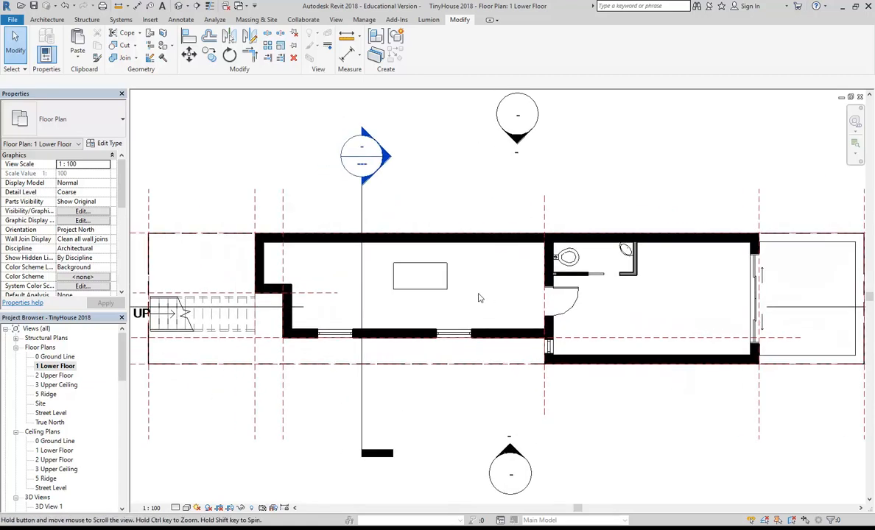
{"action": "middle_click_drag", "start_coordinate": [428, 301], "coordinate": [413, 303]}
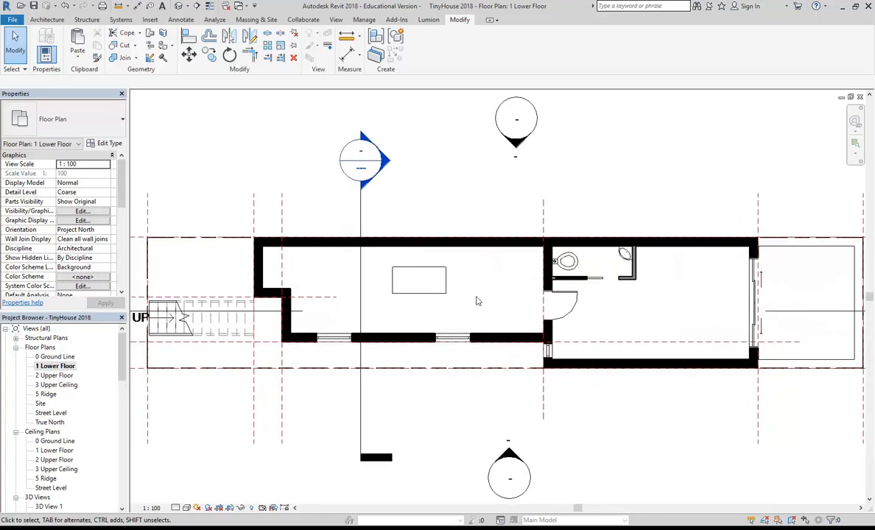
{"action": "middle_click_drag", "start_coordinate": [468, 299], "coordinate": [405, 285]}
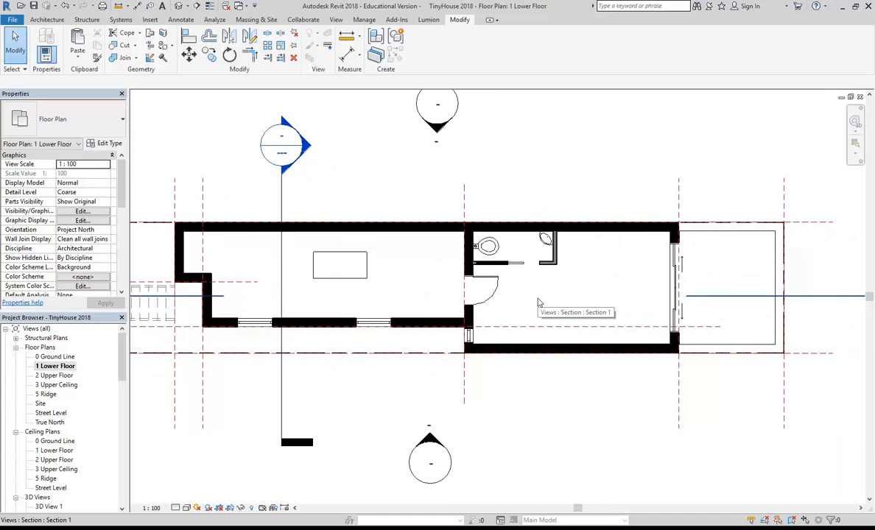
{"action": "middle_click_drag", "start_coordinate": [538, 298], "coordinate": [549, 302]}
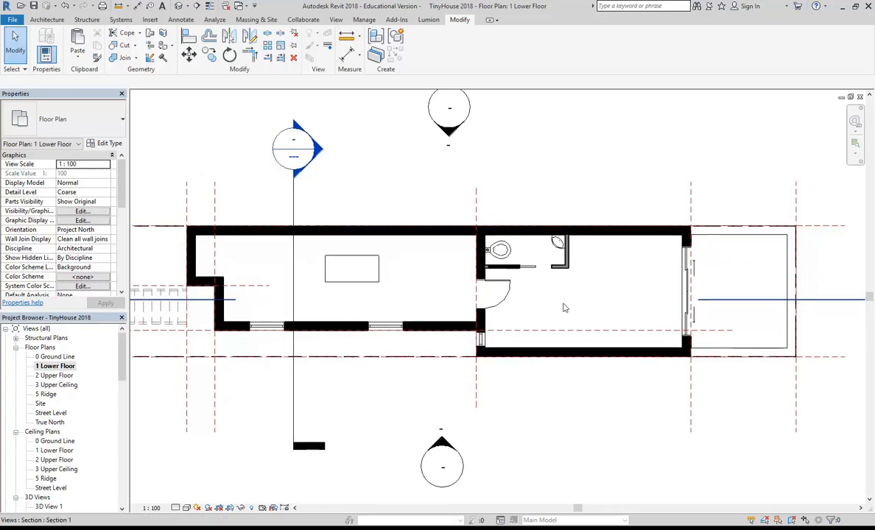
{"action": "scroll", "coordinate": [402, 313], "scroll_direction": "down", "scroll_amount": 1}
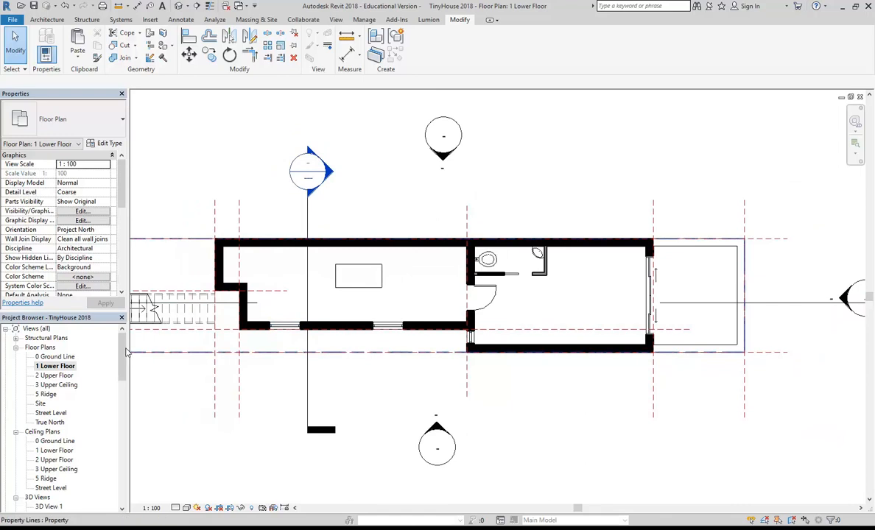
Open the TinyHouse {3D} view from the Project Browser's 3D Views.
{"action": "left_click_drag", "start_coordinate": [123, 359], "coordinate": [124, 386]}
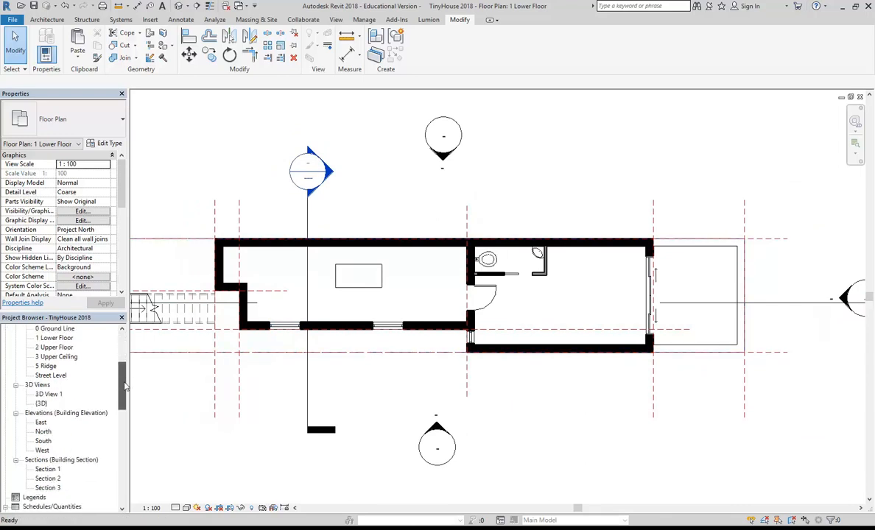
{"action": "scroll", "coordinate": [232, 396], "scroll_direction": "down", "scroll_amount": 1}
{"action": "scroll", "coordinate": [308, 405], "scroll_direction": "down", "scroll_amount": 1}
{"action": "middle_click_drag", "start_coordinate": [287, 381], "coordinate": [375, 384]}
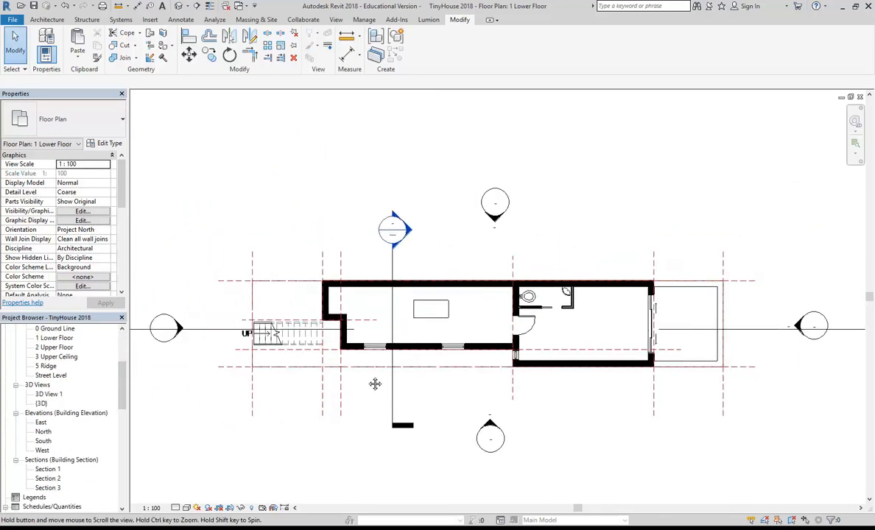
{"action": "scroll", "coordinate": [279, 380], "scroll_direction": "up", "scroll_amount": 3}
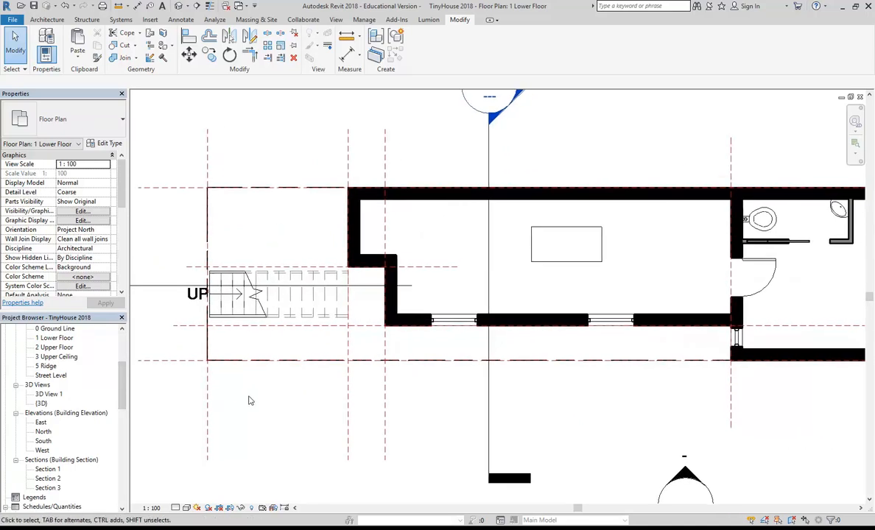
{"action": "double_click", "coordinate": [41, 404]}
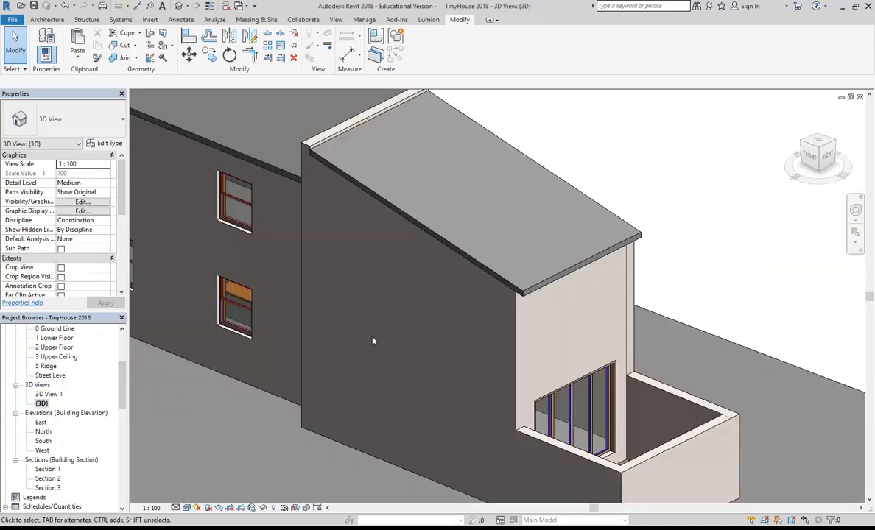
{"action": "scroll", "coordinate": [345, 312], "scroll_direction": "down", "scroll_amount": 3}
{"action": "middle_click_drag", "start_coordinate": [345, 311], "coordinate": [368, 312], "text": "shift"}
{"action": "scroll", "coordinate": [305, 201], "scroll_direction": "up", "scroll_amount": 5}
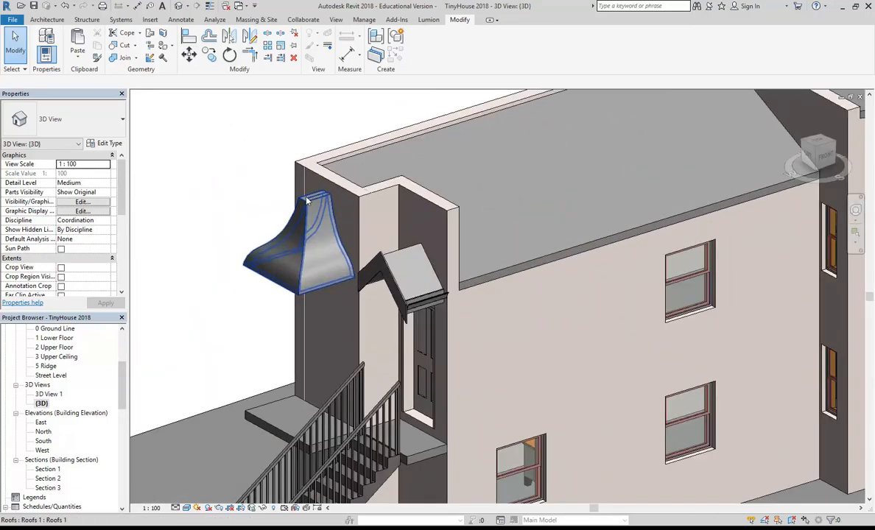
{"action": "left_click", "coordinate": [305, 201]}
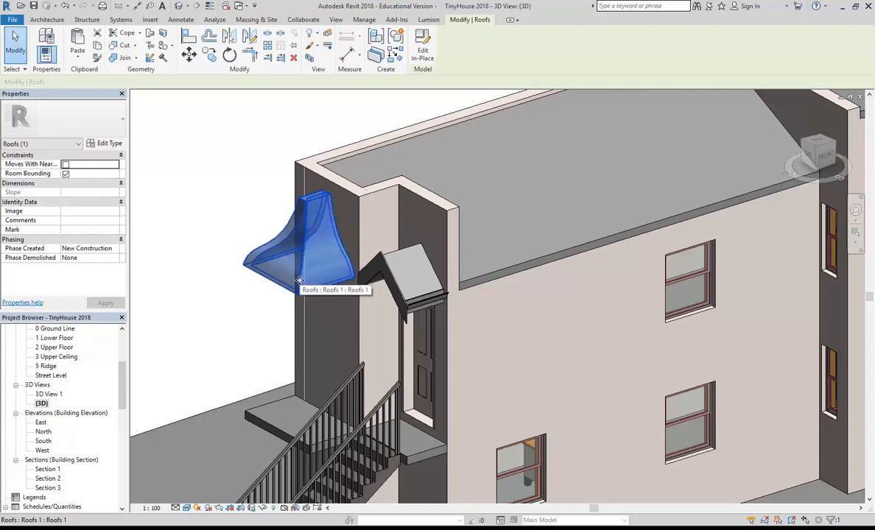
{"action": "left_click", "coordinate": [190, 191]}
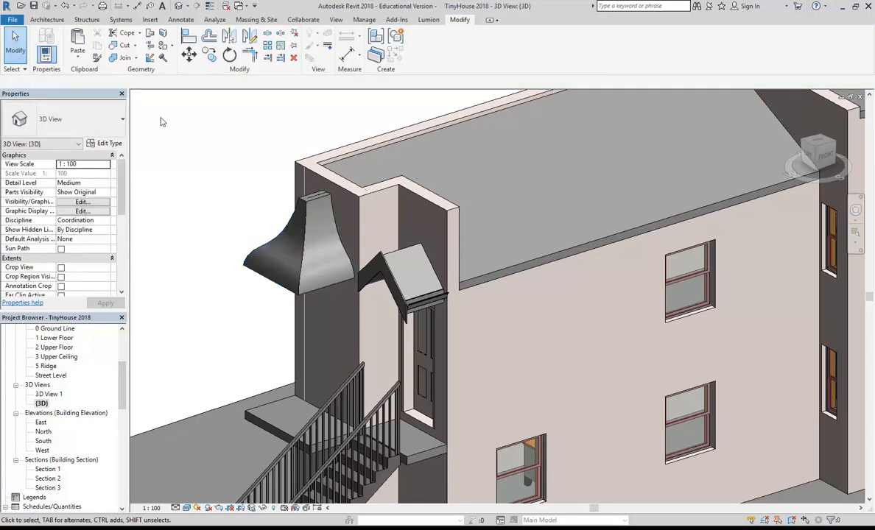
{"action": "left_click", "coordinate": [47, 19]}
{"action": "left_click", "coordinate": [123, 61]}
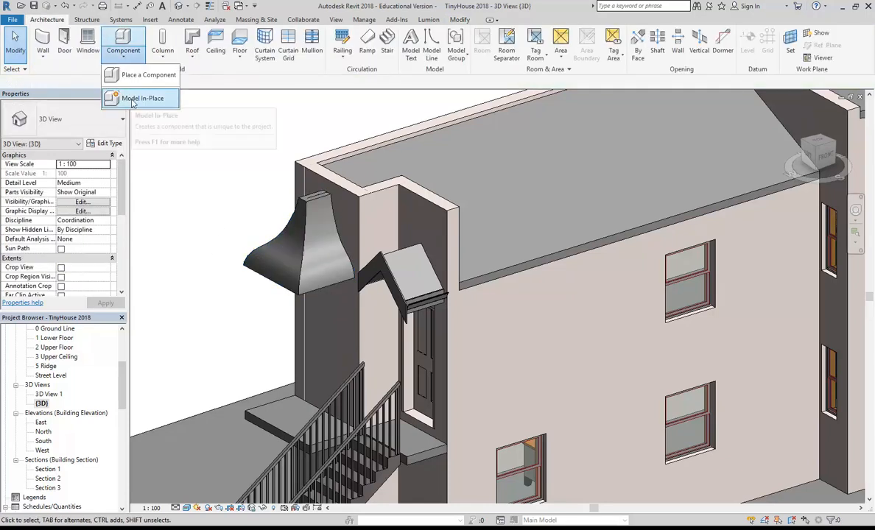
{"action": "middle_click_drag", "start_coordinate": [225, 222], "coordinate": [269, 269], "text": "shift"}
{"action": "scroll", "coordinate": [269, 269], "scroll_direction": "up", "scroll_amount": 5}
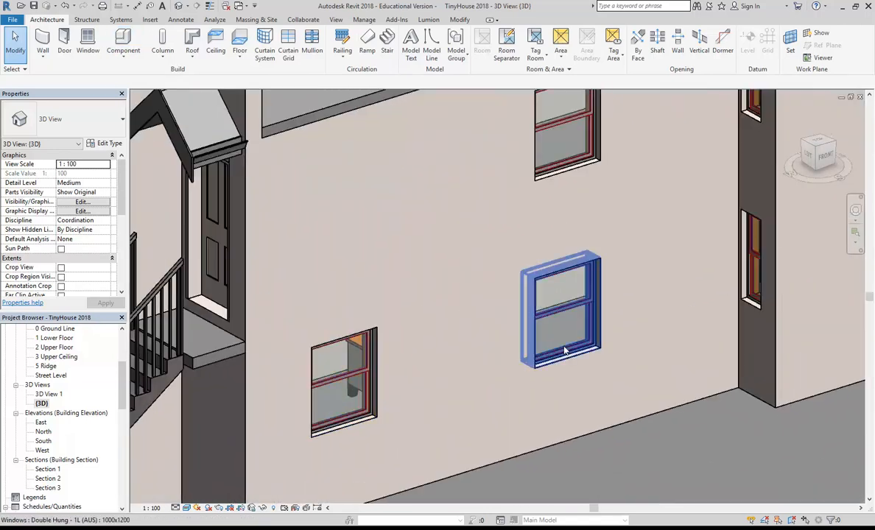
{"action": "scroll", "coordinate": [369, 287], "scroll_direction": "down", "scroll_amount": 3}
{"action": "middle_click_drag", "start_coordinate": [369, 286], "coordinate": [372, 318], "text": "shift"}
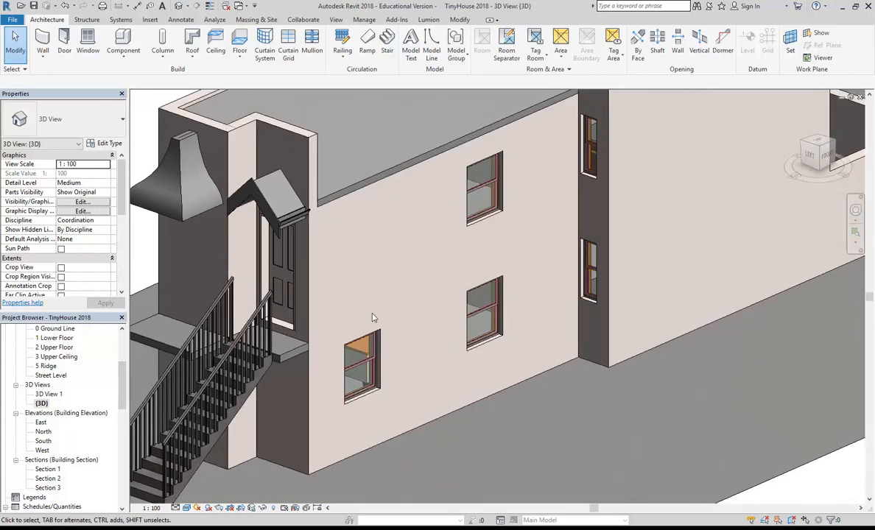
{"action": "middle_click_drag", "start_coordinate": [373, 319], "coordinate": [398, 306], "text": "shift"}
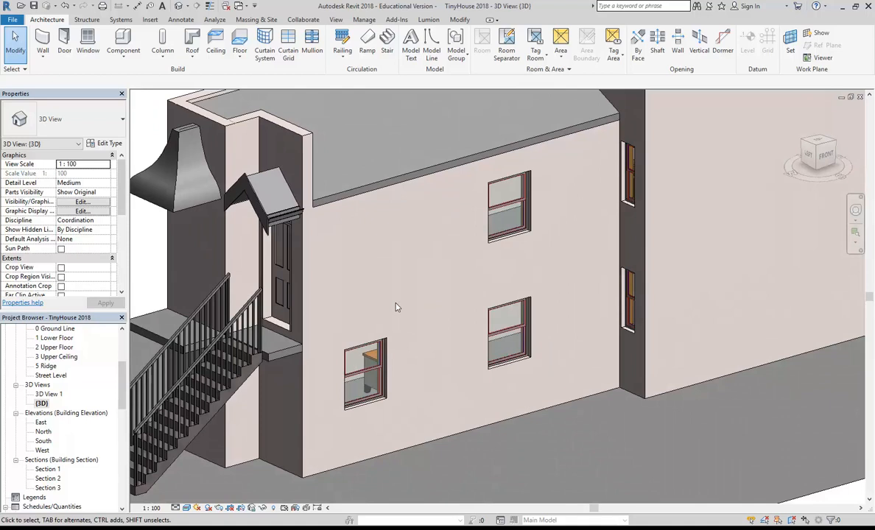
{"action": "left_click", "coordinate": [123, 54]}
{"action": "left_click", "coordinate": [12, 22]}
{"action": "mouse_move", "coordinate": [62, 57]}
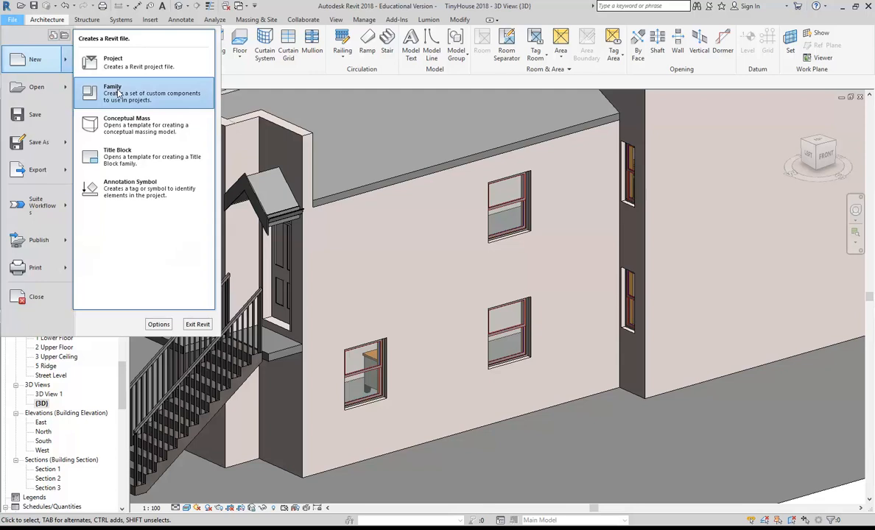
{"action": "left_click", "coordinate": [32, 86]}
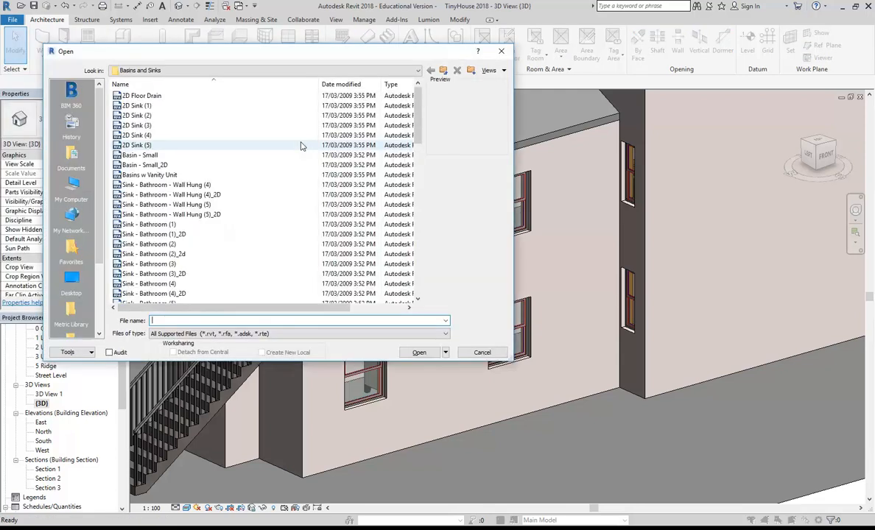
{"action": "left_click", "coordinate": [214, 333]}
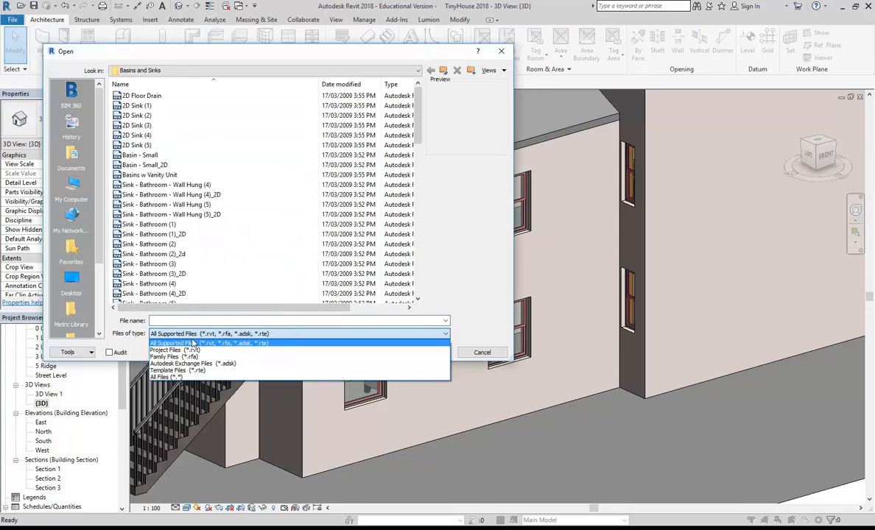
{"action": "left_click", "coordinate": [197, 322]}
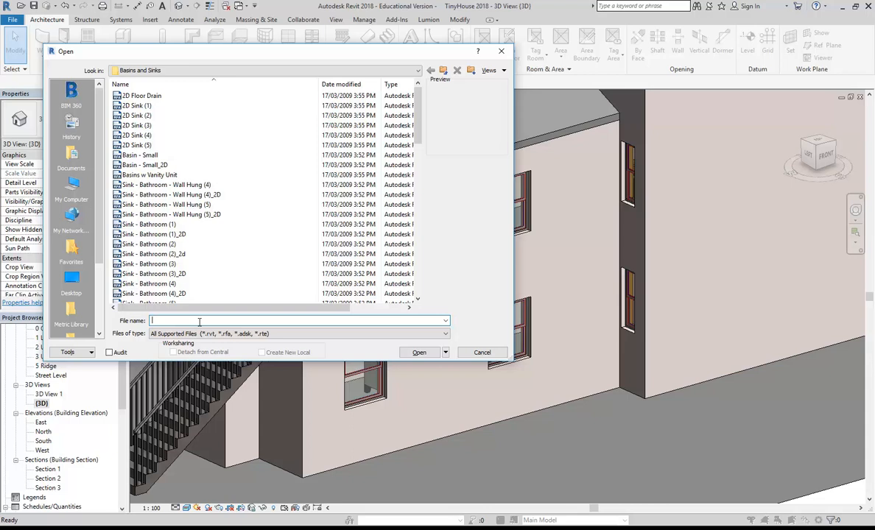
{"action": "left_click", "coordinate": [481, 352]}
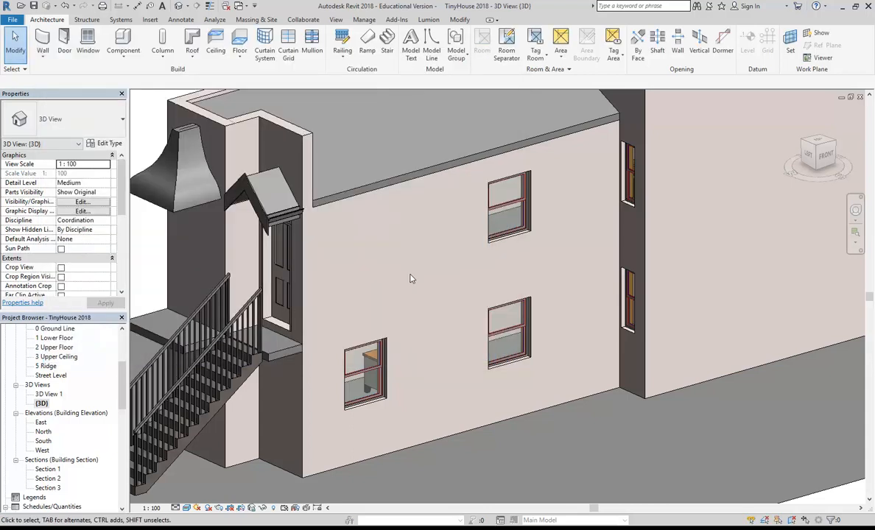
Close the Component options, zoom out to the whole house, and bring up Internet Explorer's windows.
{"action": "left_click", "coordinate": [114, 45]}
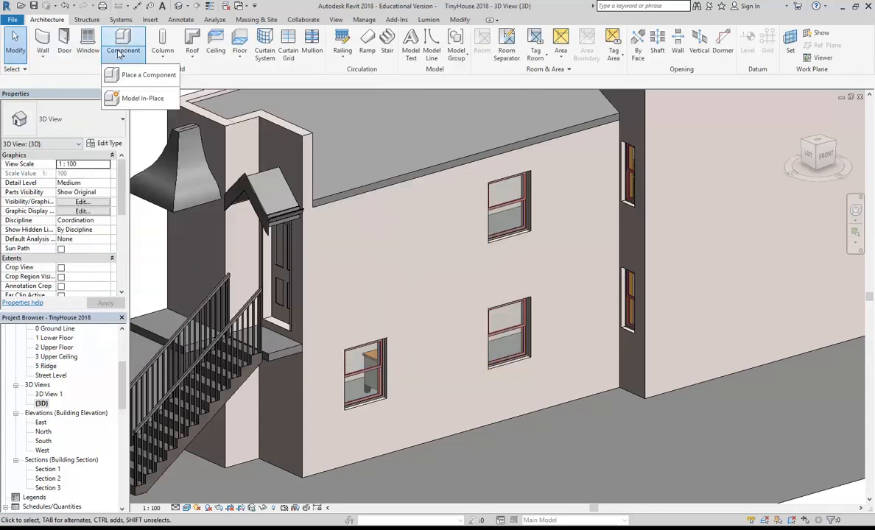
{"action": "left_click", "coordinate": [142, 101]}
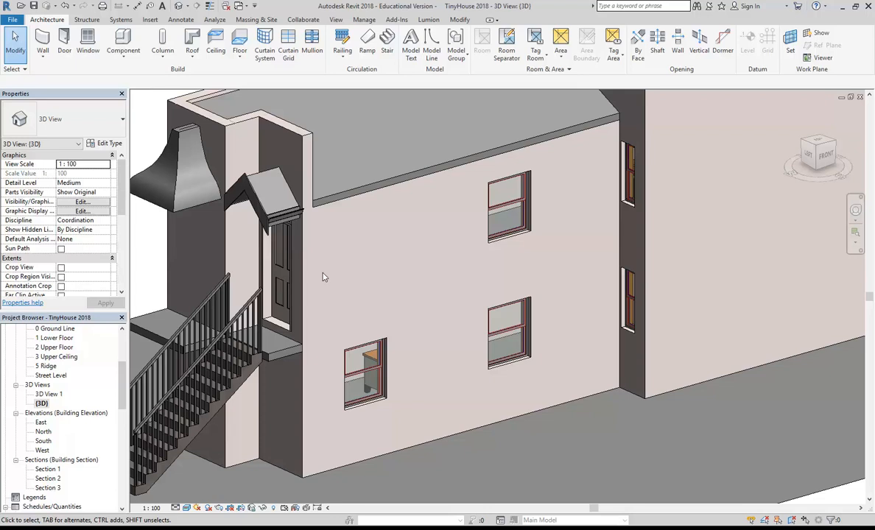
{"action": "scroll", "coordinate": [360, 277], "scroll_direction": "down", "scroll_amount": 5}
{"action": "middle_click_drag", "start_coordinate": [397, 275], "coordinate": [380, 286]}
{"action": "scroll", "coordinate": [379, 286], "scroll_direction": "up", "scroll_amount": 3}
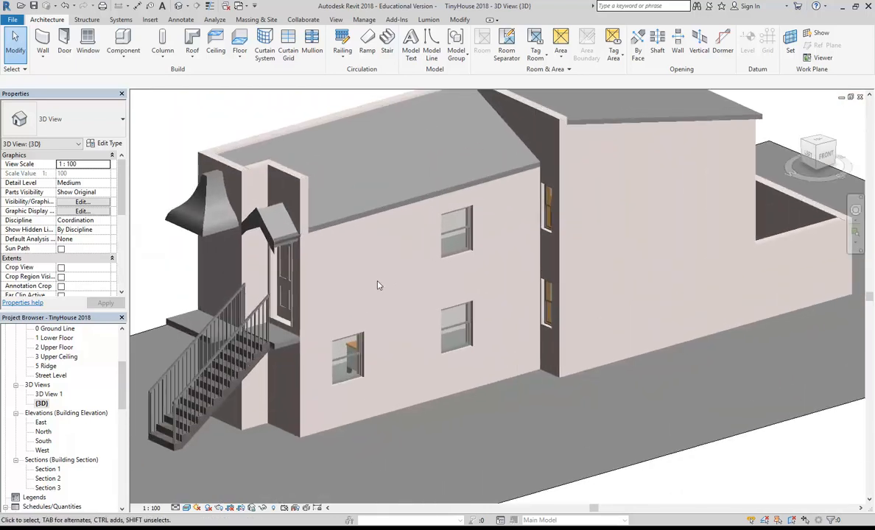
{"action": "left_click", "coordinate": [137, 529]}
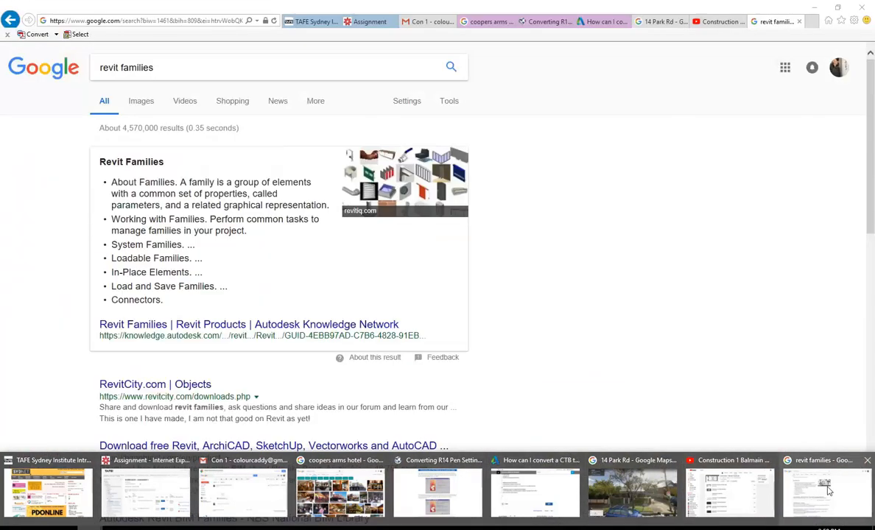
Return from the revit families results to the revit bathroom families results.
{"action": "left_click", "coordinate": [825, 490]}
{"action": "scroll", "coordinate": [165, 250], "scroll_direction": "down", "scroll_amount": 1}
{"action": "scroll", "coordinate": [166, 251], "scroll_direction": "down", "scroll_amount": 1}
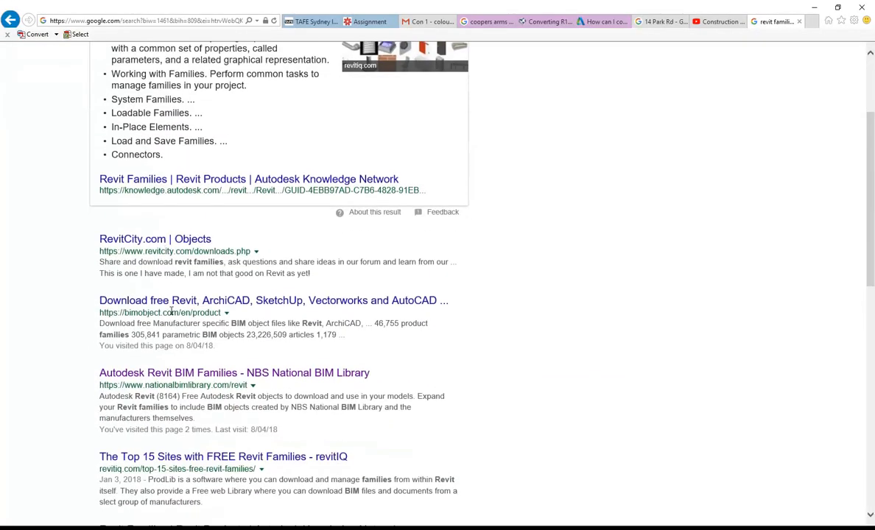
{"action": "scroll", "coordinate": [135, 116], "scroll_direction": "up", "scroll_amount": 2}
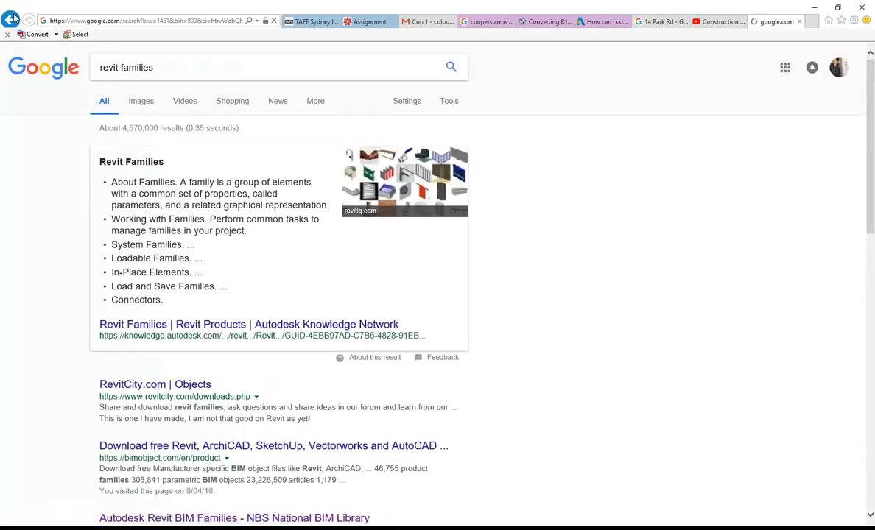
{"action": "left_click", "coordinate": [11, 19]}
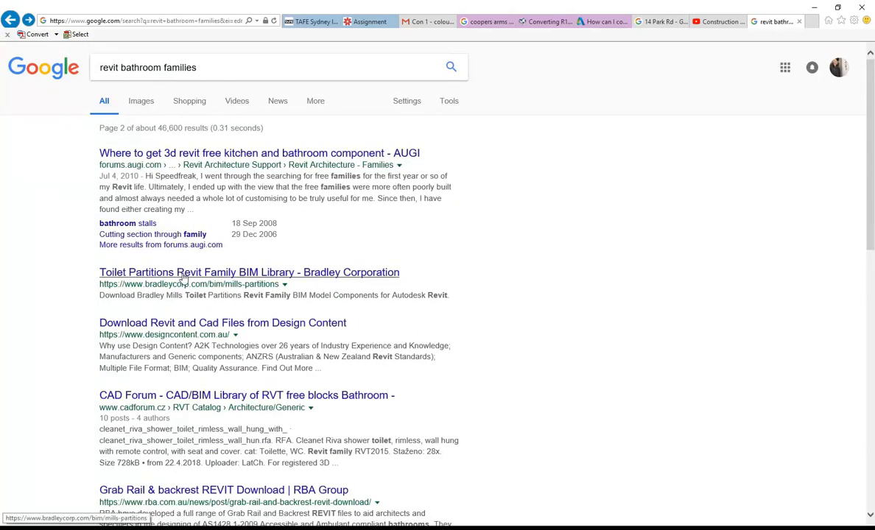
{"action": "scroll", "coordinate": [258, 367], "scroll_direction": "down", "scroll_amount": 2}
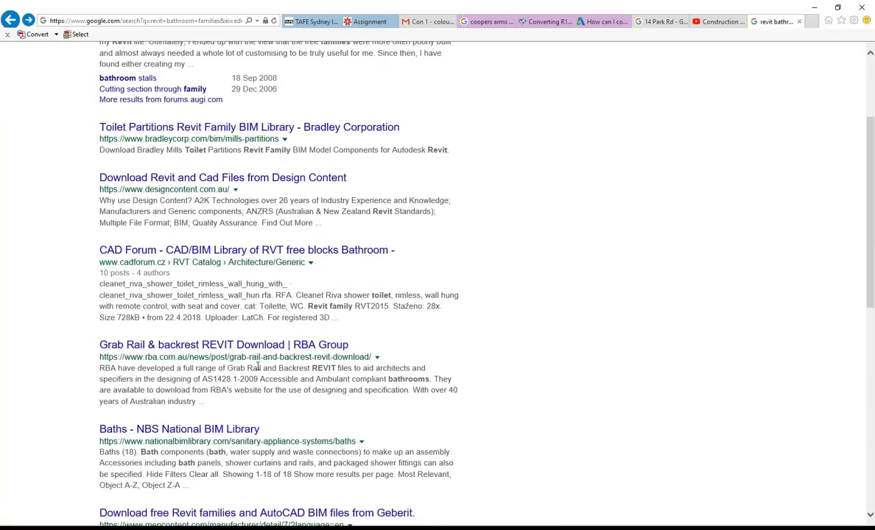
{"action": "key", "text": "alt+Left"}
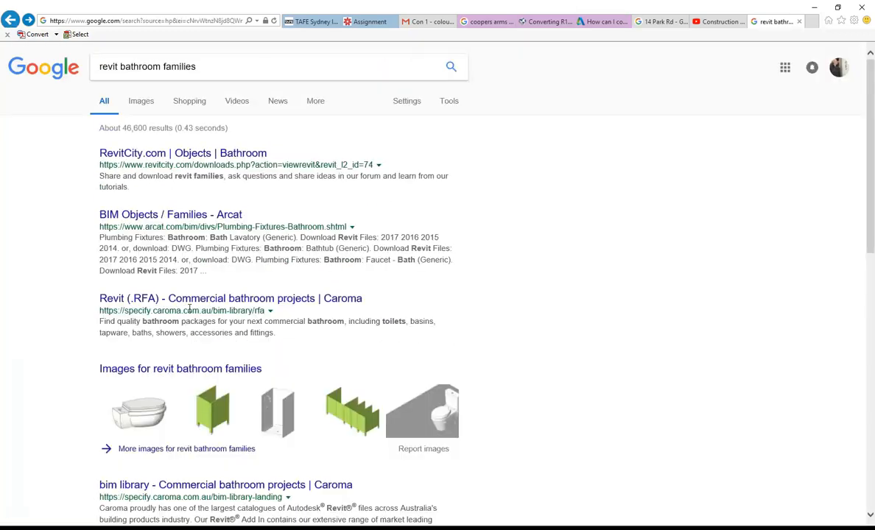
{"action": "scroll", "coordinate": [186, 301], "scroll_direction": "down", "scroll_amount": 9}
{"action": "scroll", "coordinate": [196, 257], "scroll_direction": "up", "scroll_amount": 9}
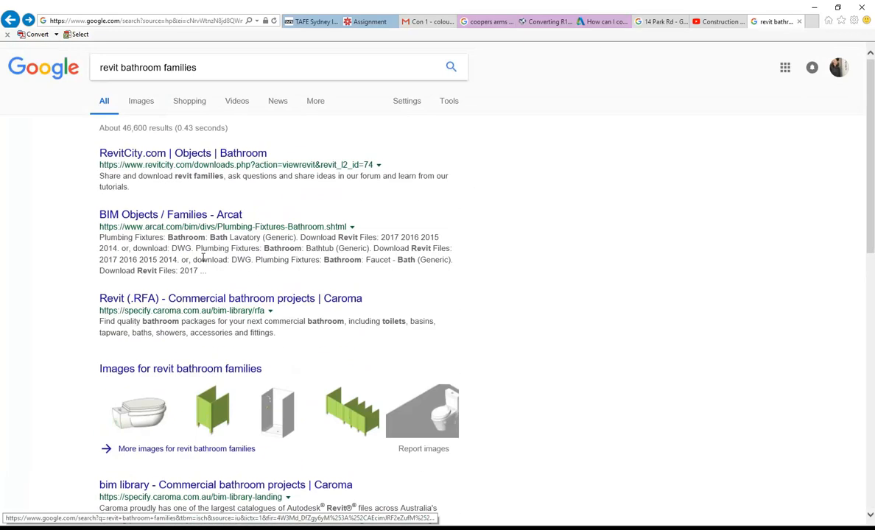
Open the Caroma Revit (.RFA) result in a new tab and select its address.
{"action": "middle_click", "coordinate": [193, 297]}
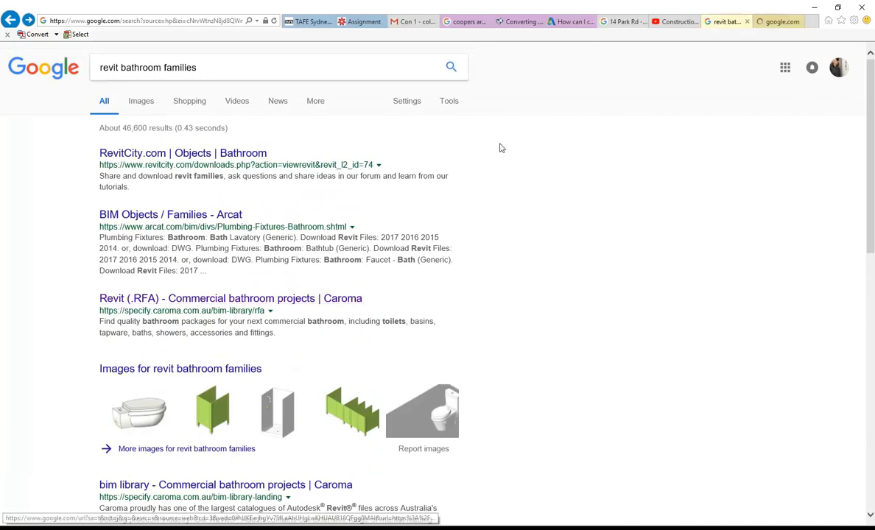
{"action": "left_click", "coordinate": [766, 24]}
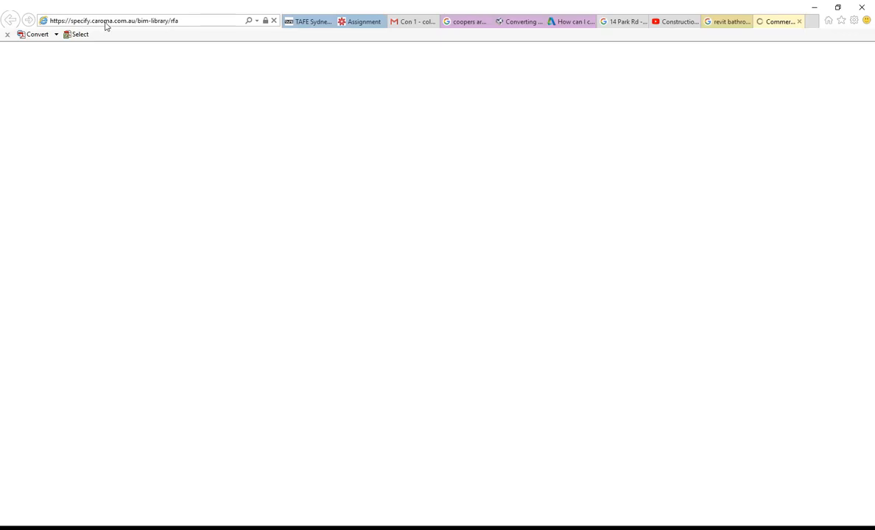
{"action": "left_click", "coordinate": [190, 23]}
{"action": "left_click", "coordinate": [193, 23]}
Minimize Internet Explorer and orbit the TinyHouse {3D} exterior view.
{"action": "left_click", "coordinate": [814, 7]}
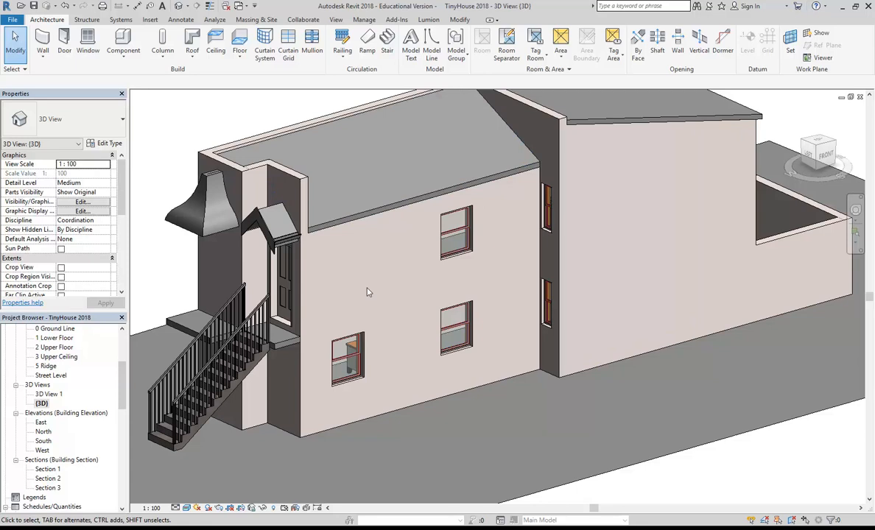
{"action": "mouse_move", "coordinate": [374, 267]}
{"action": "middle_mouse_down", "text": "shift"}
{"action": "mouse_move", "coordinate": [426, 260]}
{"action": "mouse_move", "coordinate": [378, 287]}
{"action": "mouse_move", "coordinate": [406, 266]}
{"action": "mouse_move", "coordinate": [392, 262]}
{"action": "mouse_move", "coordinate": [373, 274]}
{"action": "middle_mouse_up", "text": "shift"}
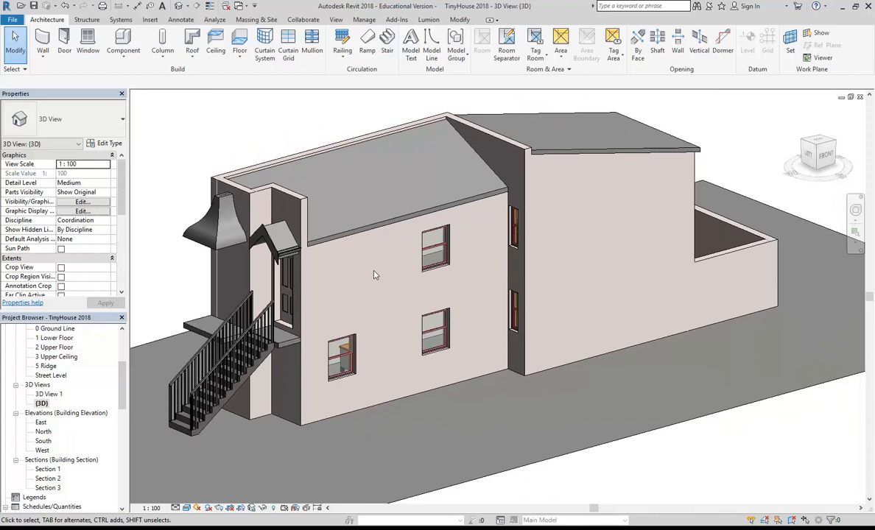